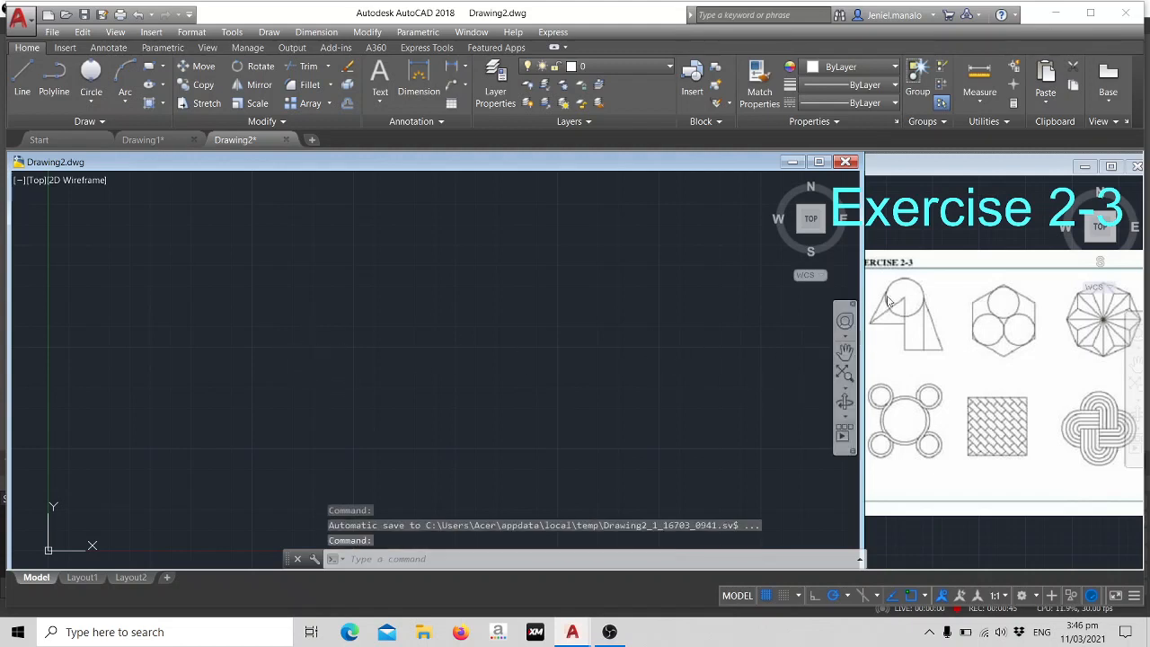
# - Draw a circle with radius 30 in the upper-left part of the empty drawing
pyautogui.write('c')
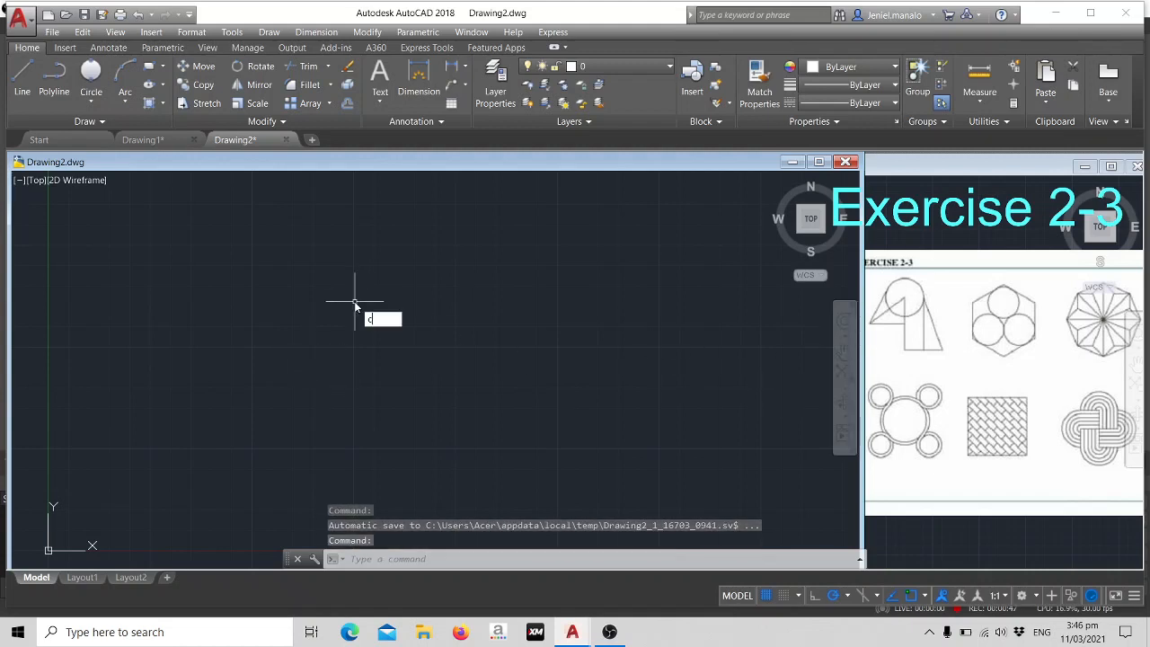
pyautogui.press('Return')
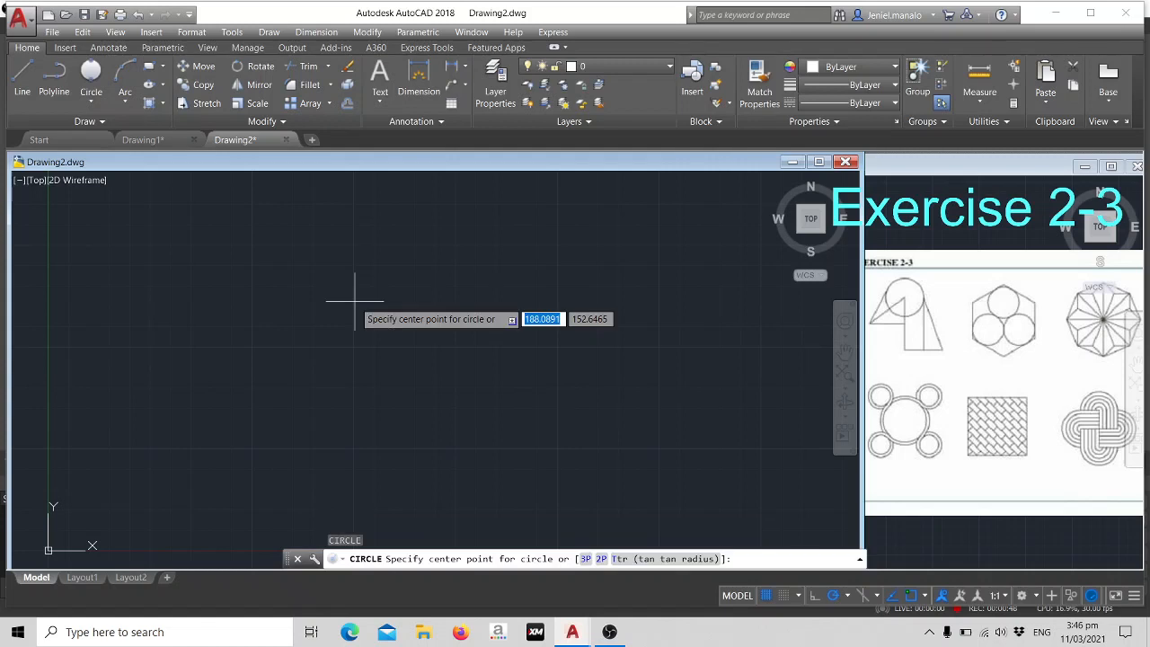
pyautogui.click(202, 281)
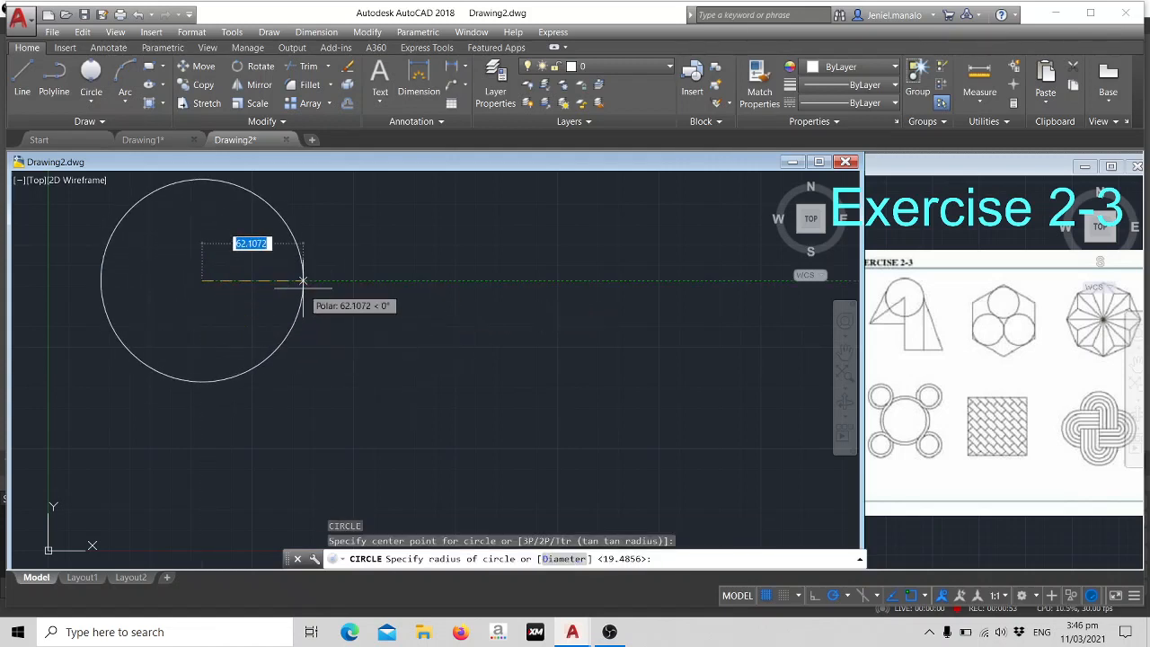
pyautogui.write('30')
pyautogui.press('Return')
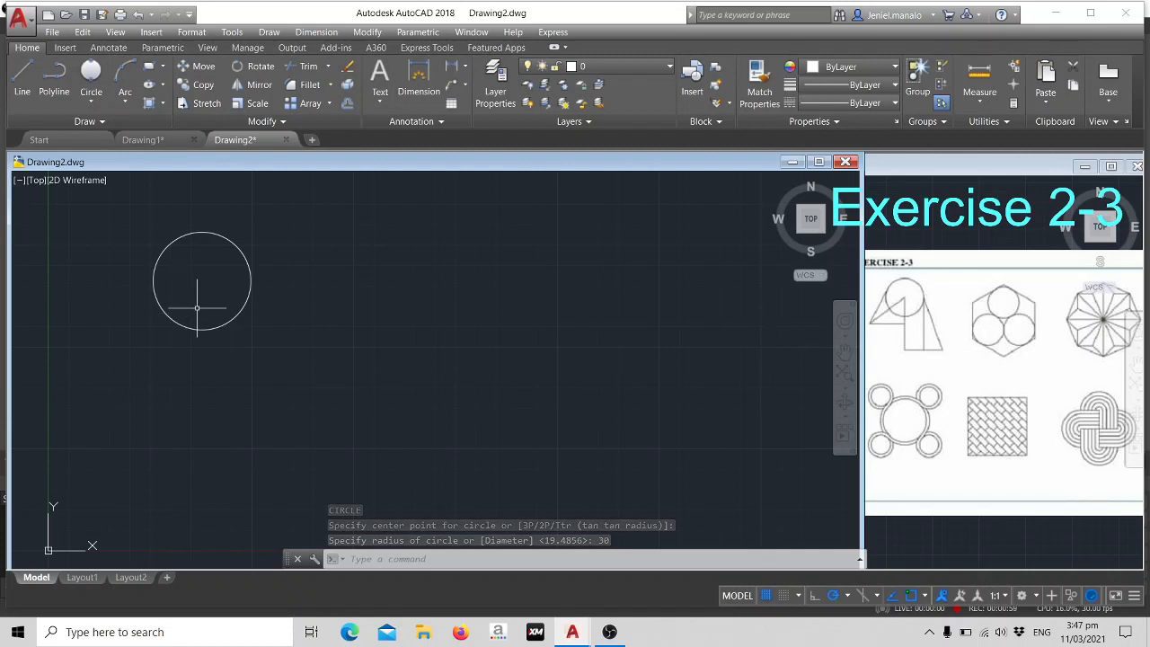
# - Draw connected lines from the circle's centre, 75 units straight down and 60 units horizontally to the right
pyautogui.write('L')
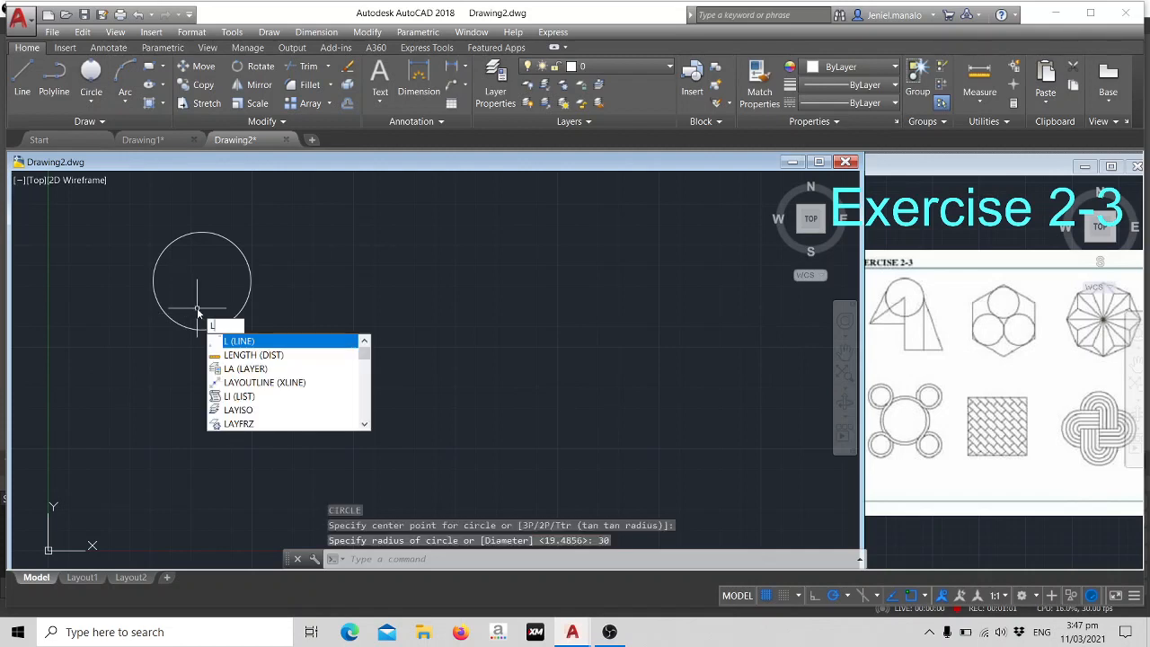
pyautogui.press('Return')
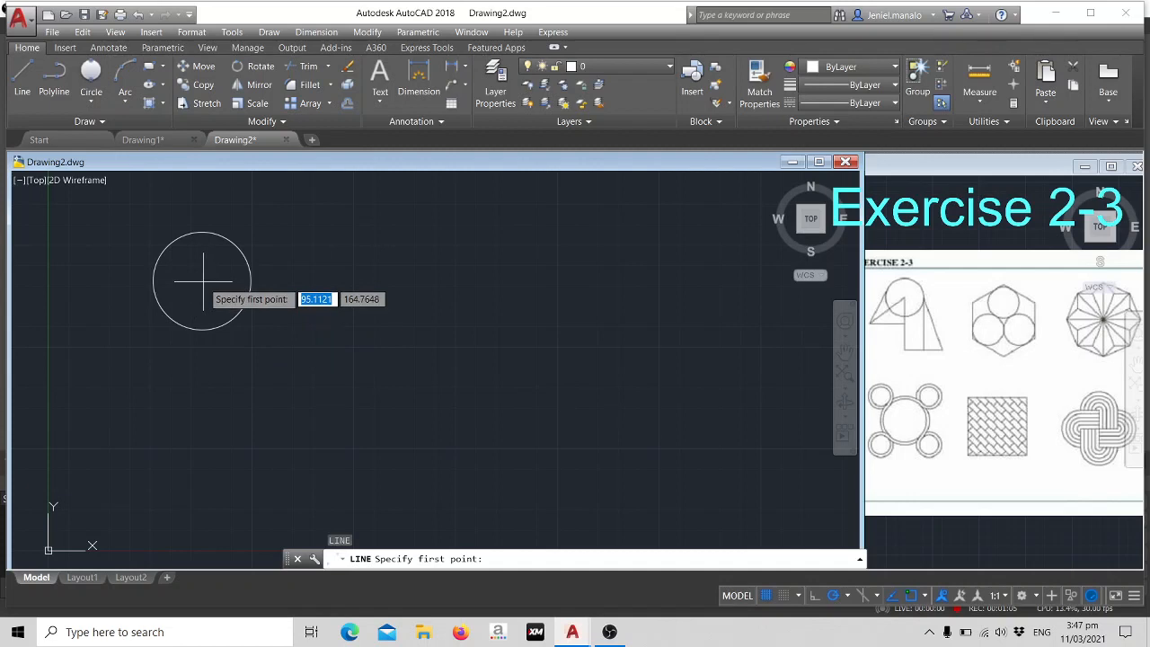
pyautogui.click(203, 282)
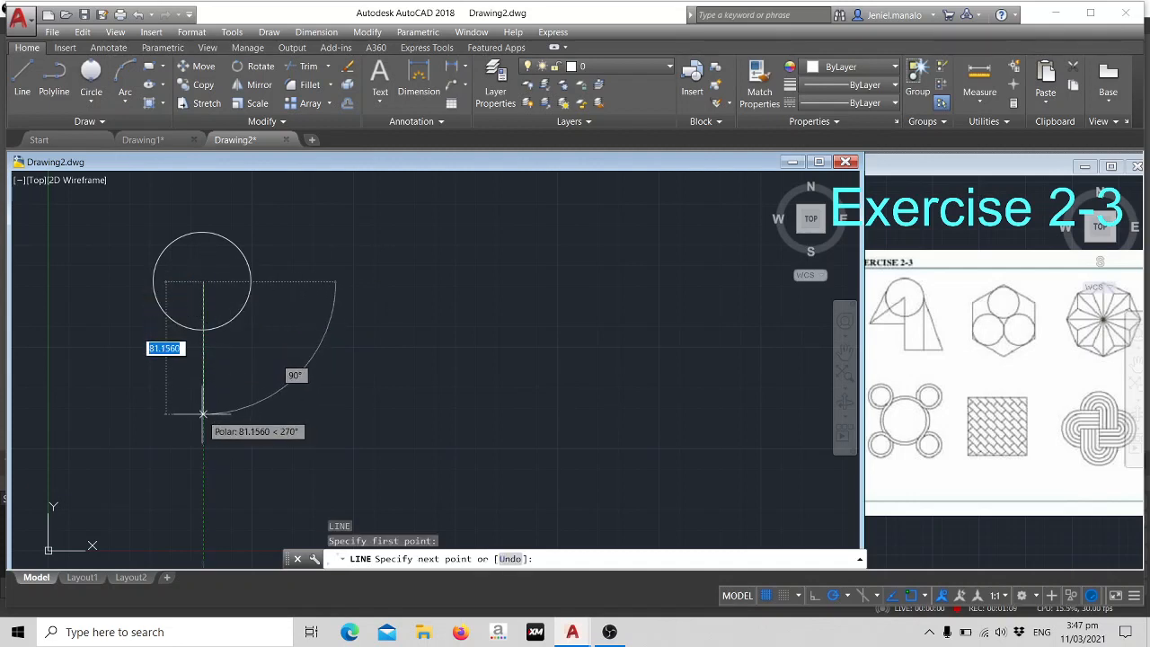
pyautogui.write('75')
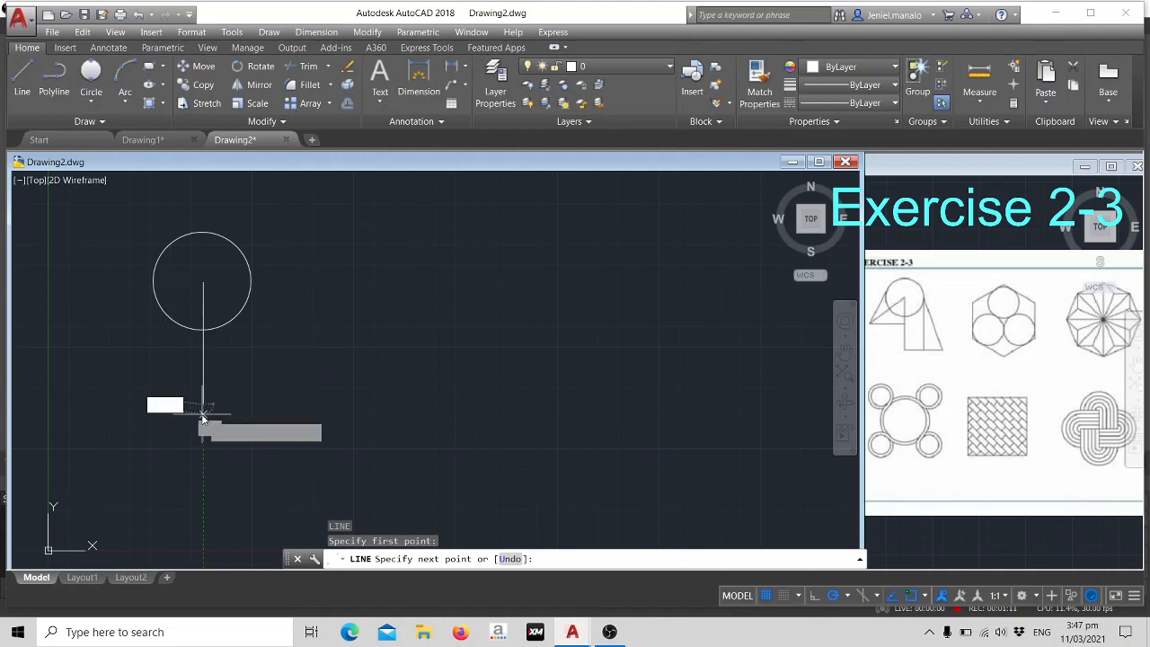
pyautogui.press('Return')
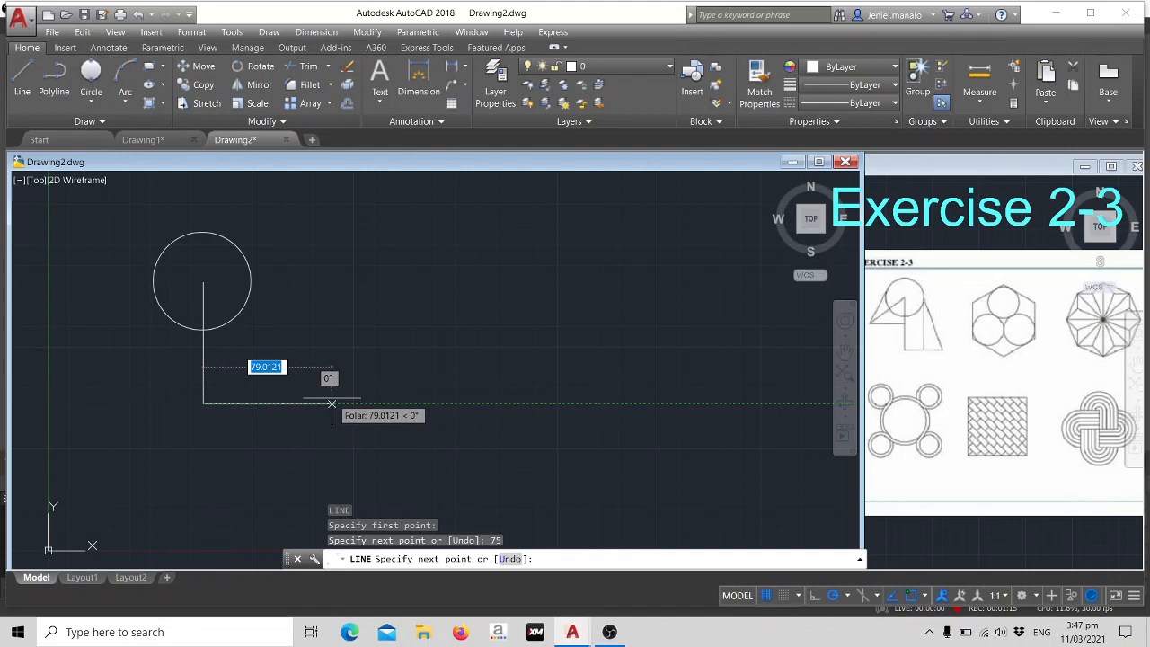
pyautogui.write('60')
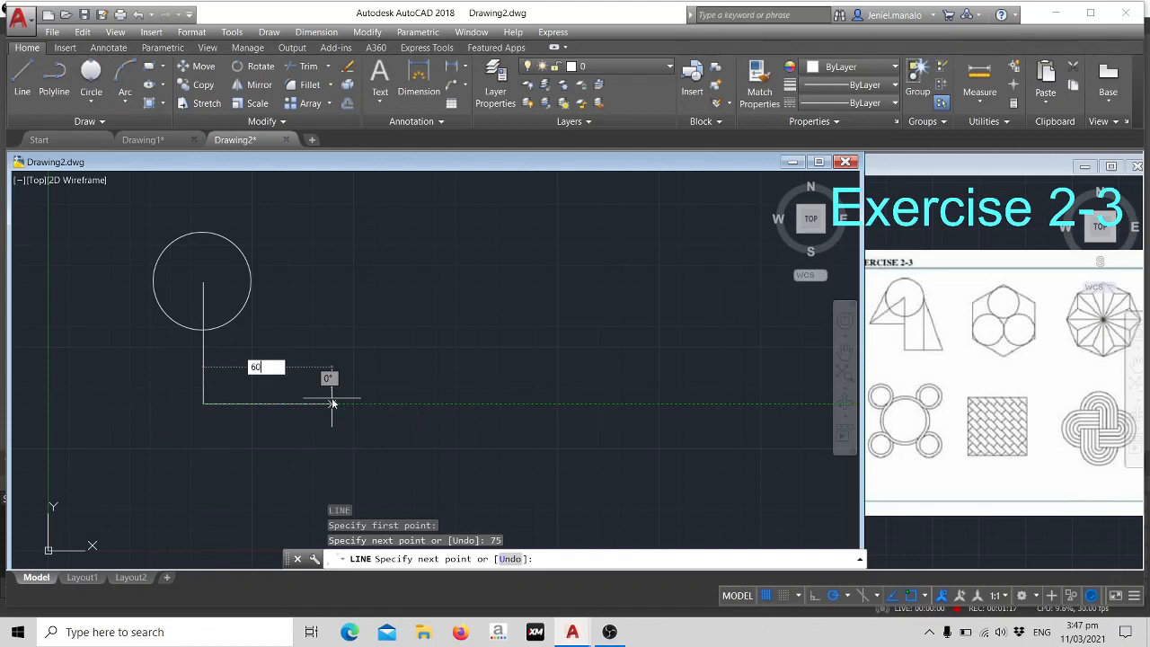
pyautogui.press('Return')
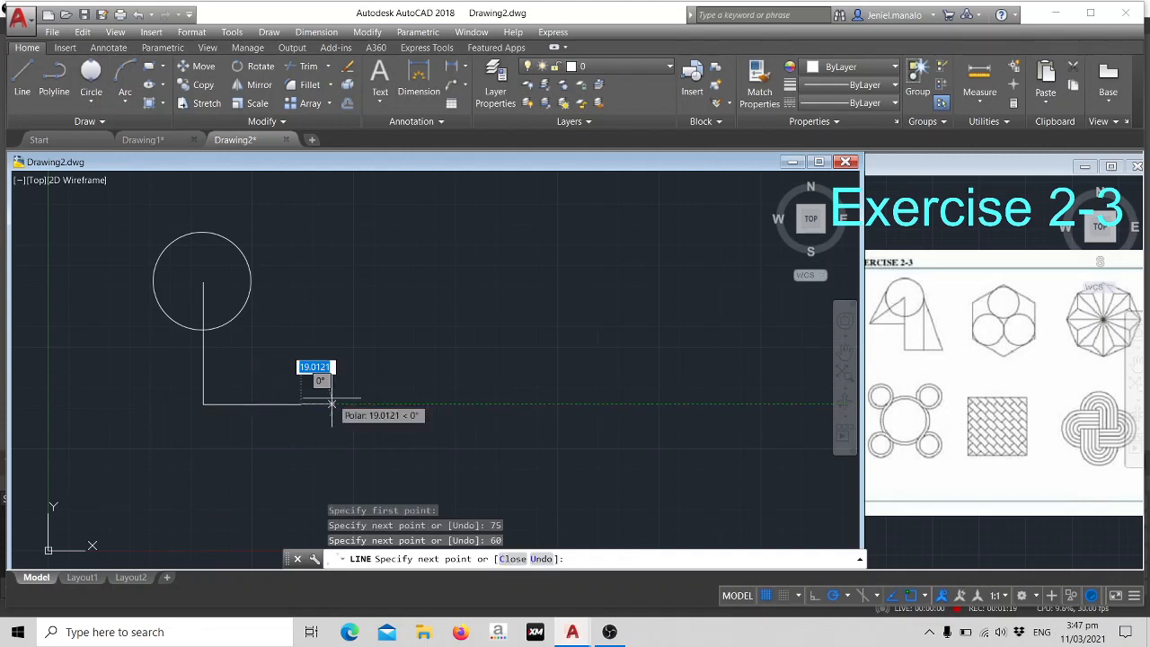
# - Continue the line to the circle's right quadrant and straight down to the midpoint of the horizontal base line
pyautogui.click(252, 280)
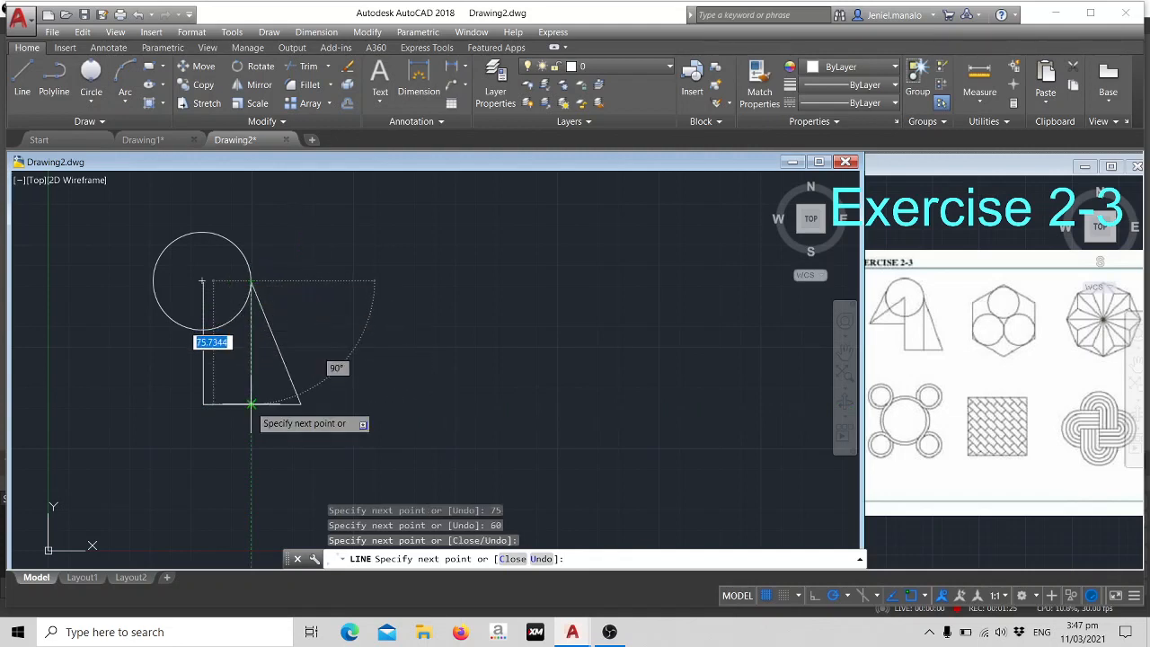
pyautogui.click(252, 404)
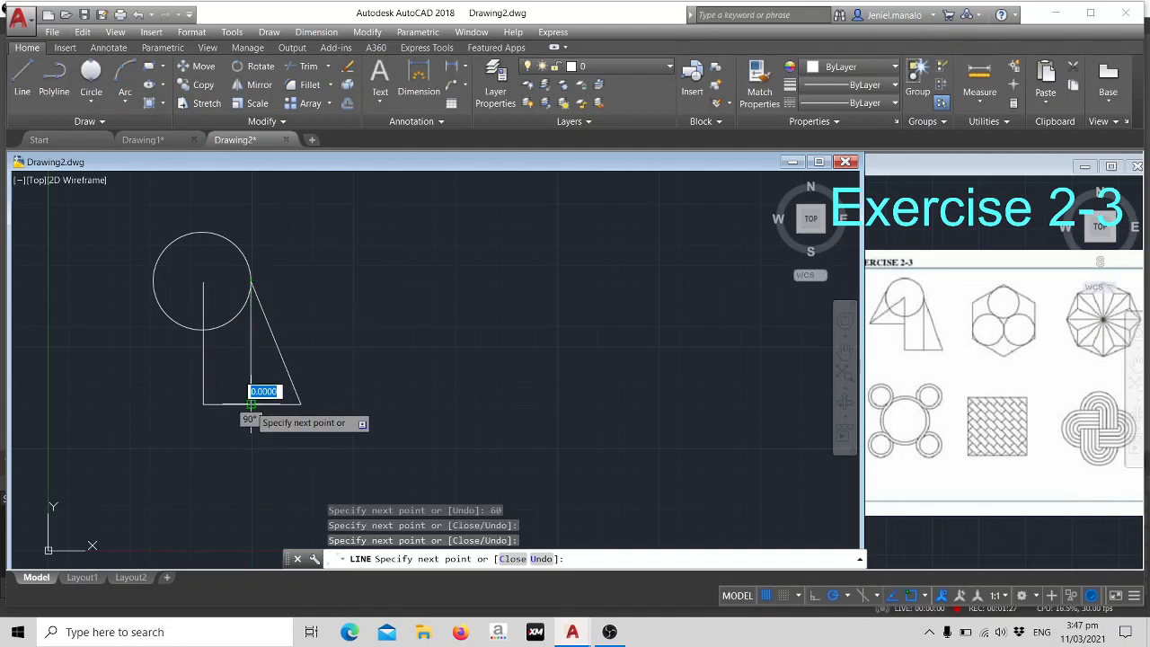
pyautogui.press('Escape')
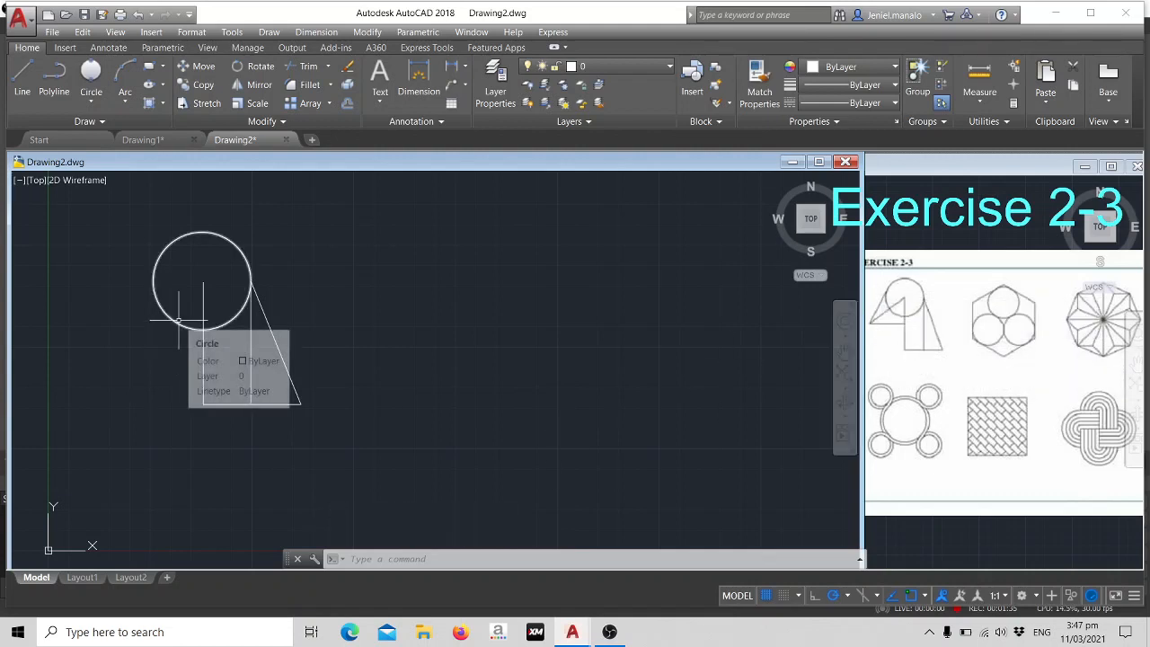
# - Draw a 45-unit line leftward from the midpoint of the central vertical line and continue it to the circle's left quadrant
pyautogui.write('l')
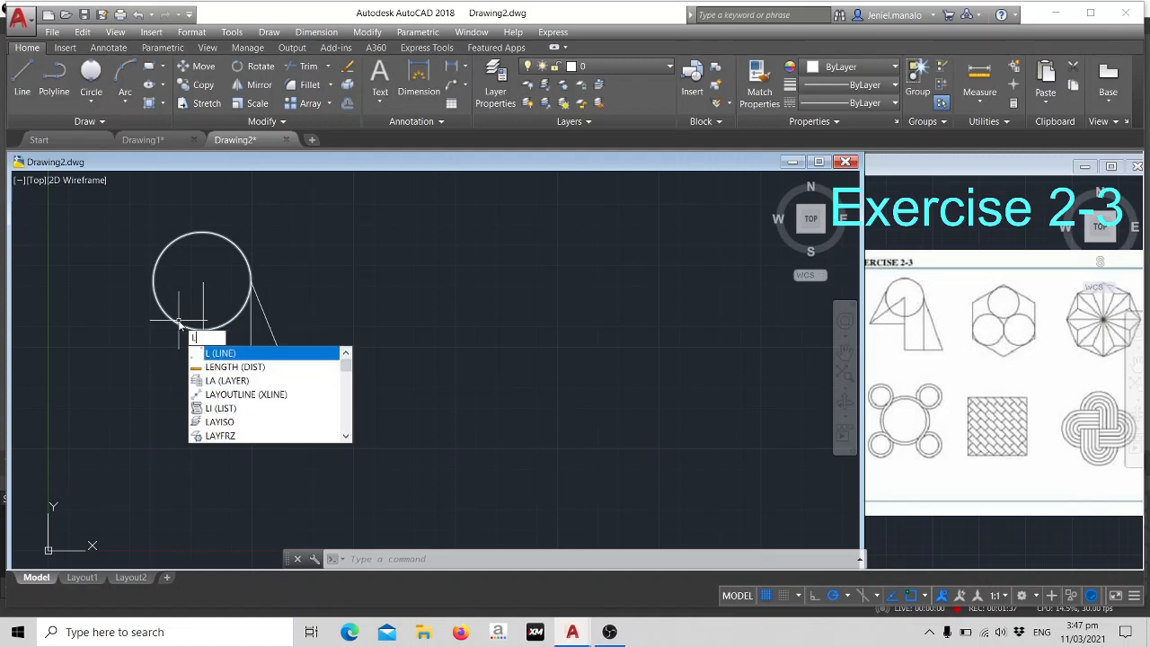
pyautogui.press('Return')
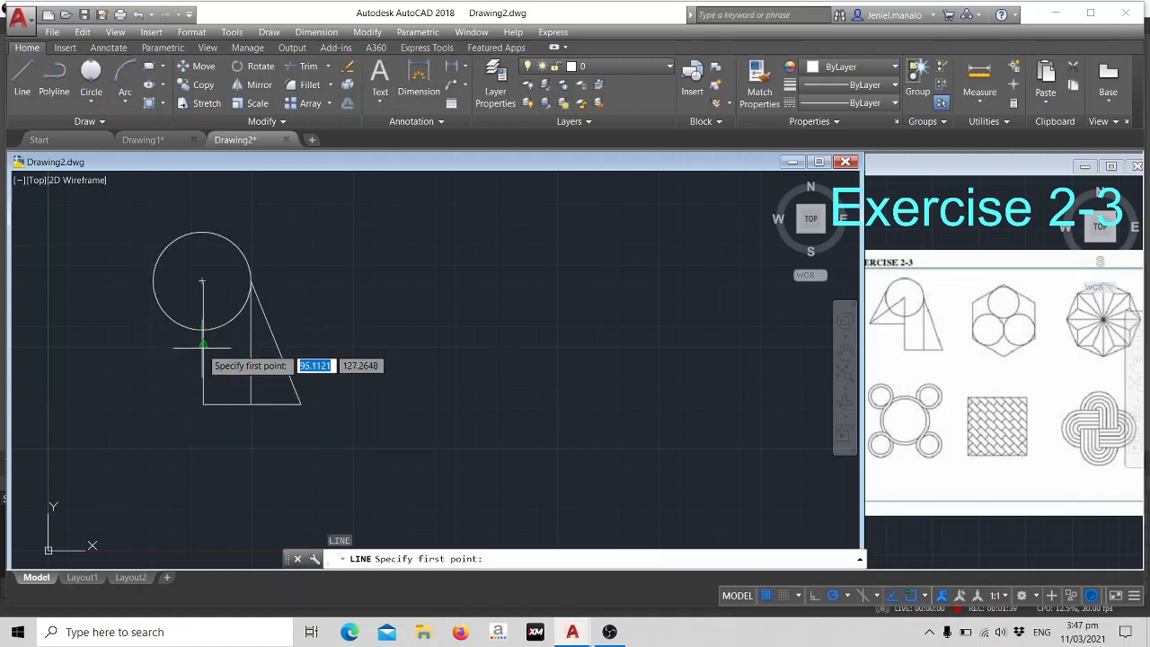
pyautogui.click(203, 342)
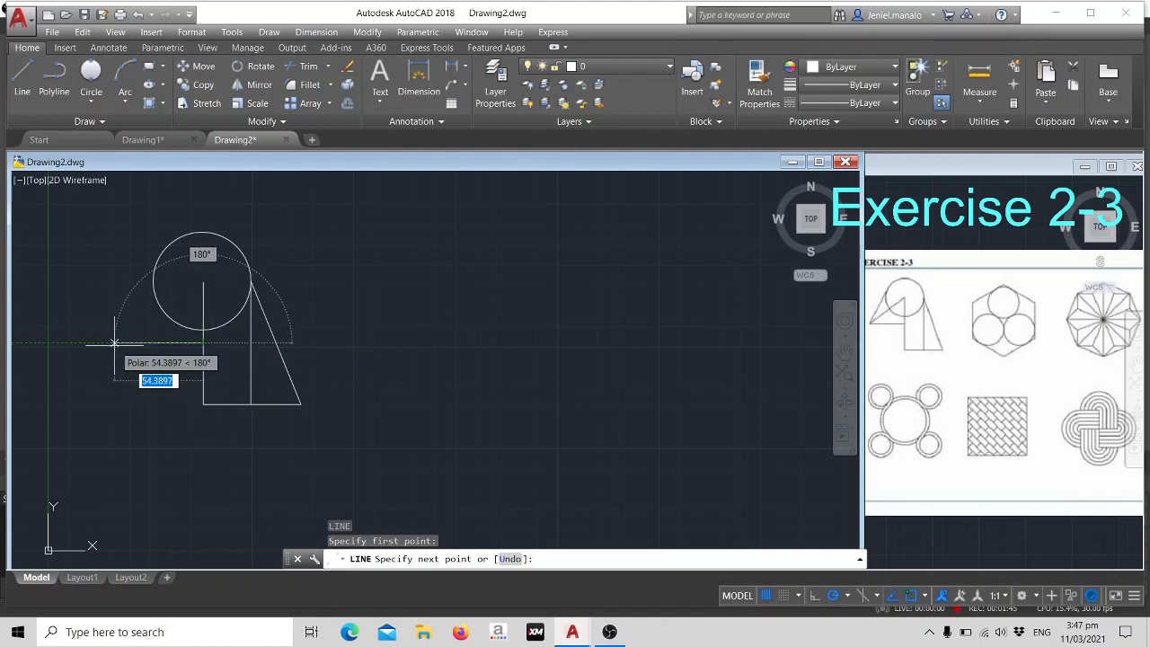
pyautogui.write('45')
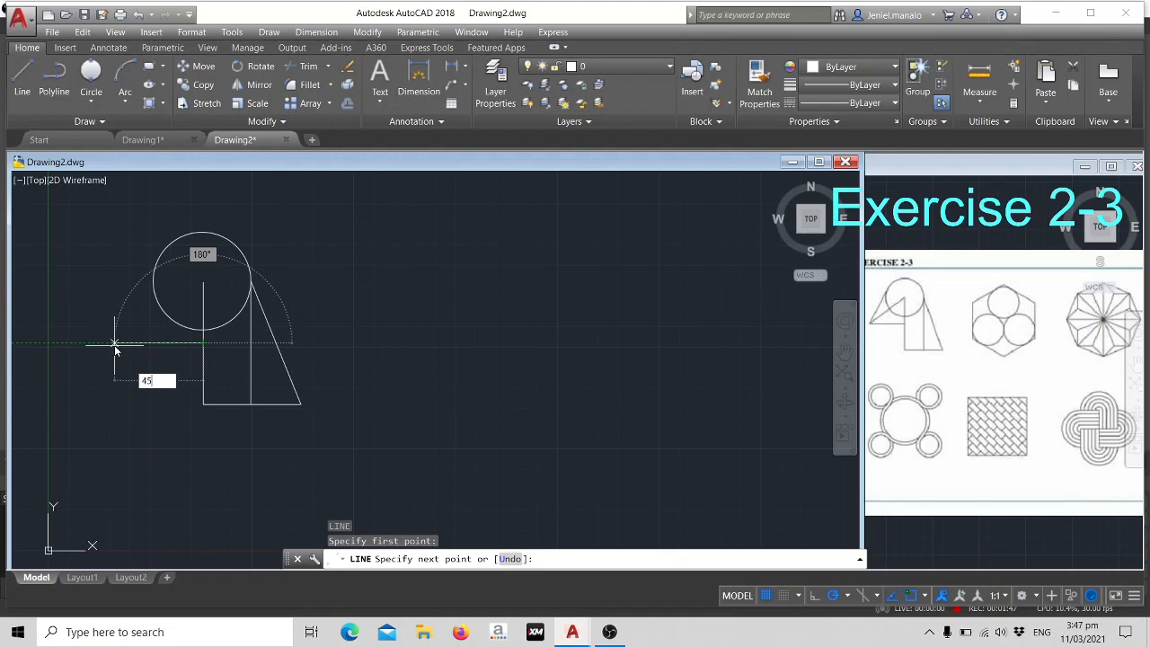
pyautogui.press('Return')
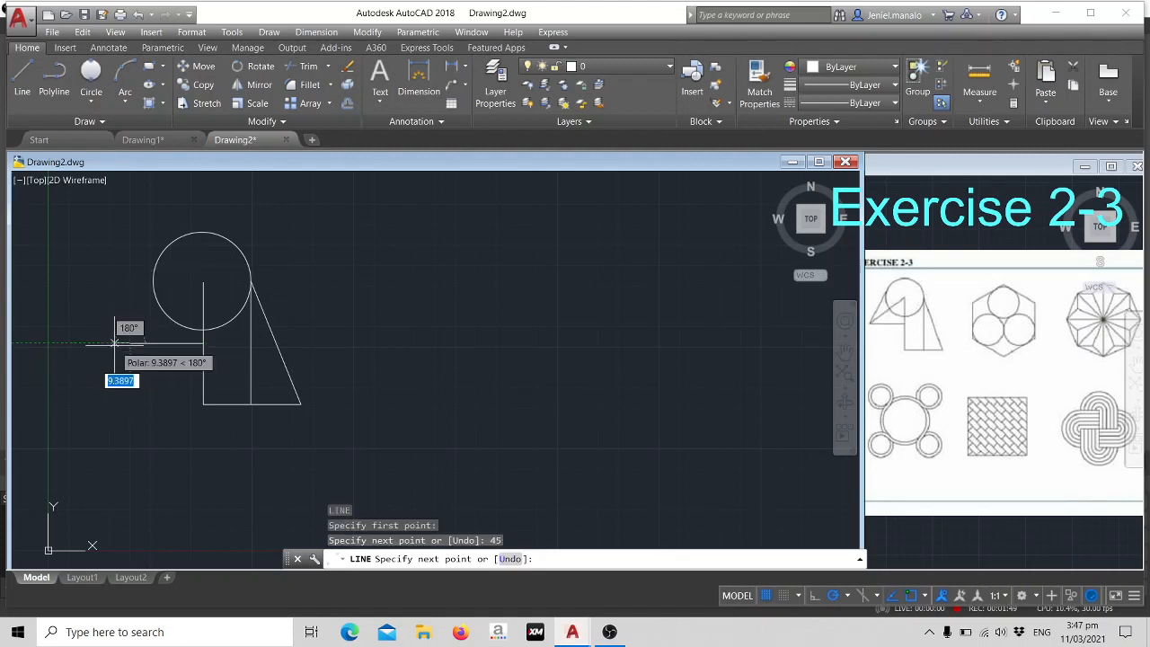
pyautogui.click(152, 282)
pyautogui.press('Escape')
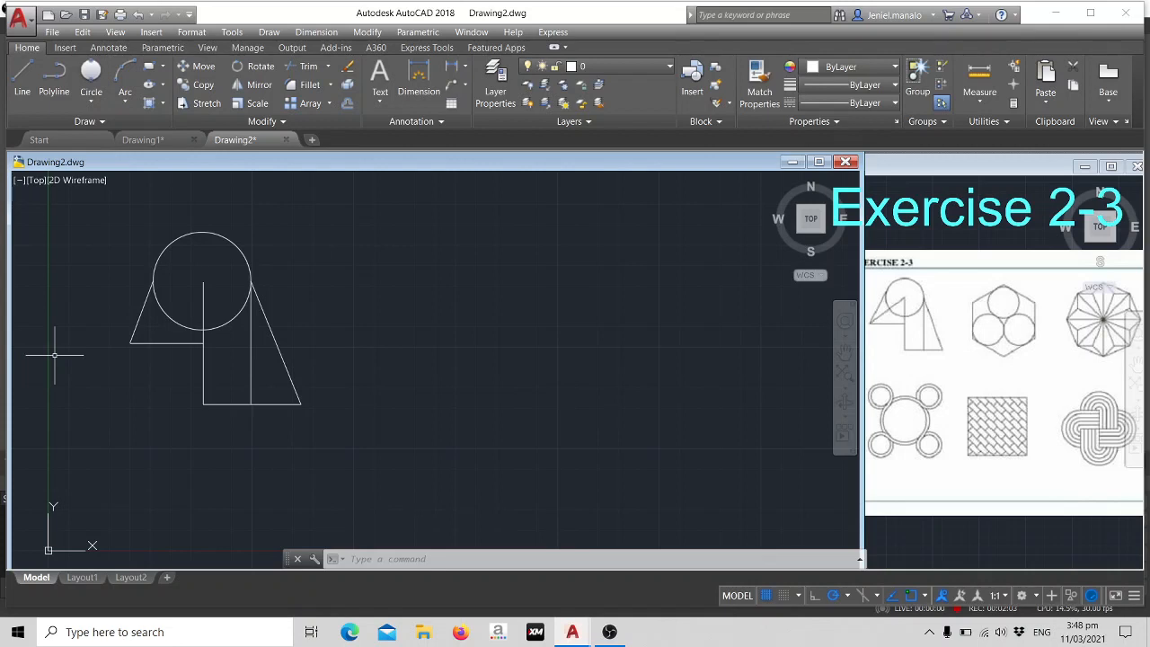
# - Draw a diagonal line from the figure's outer left corner to the upper end of the vertical line at the circle's centre
pyautogui.write('l')
pyautogui.press('Return')
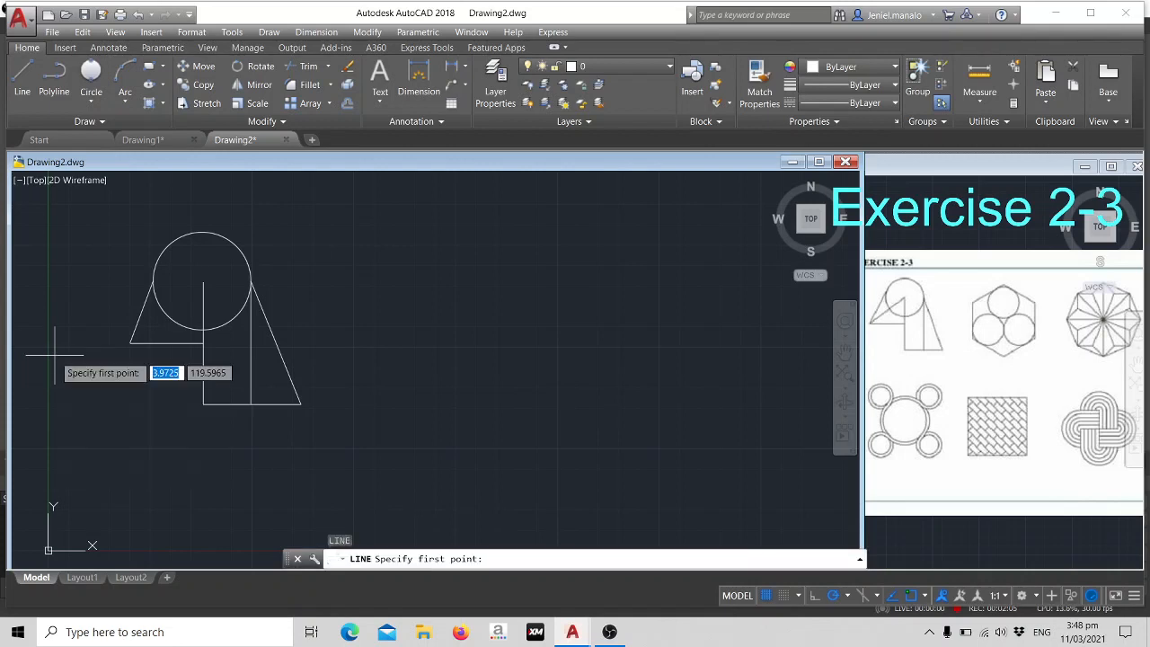
pyautogui.click(130, 342)
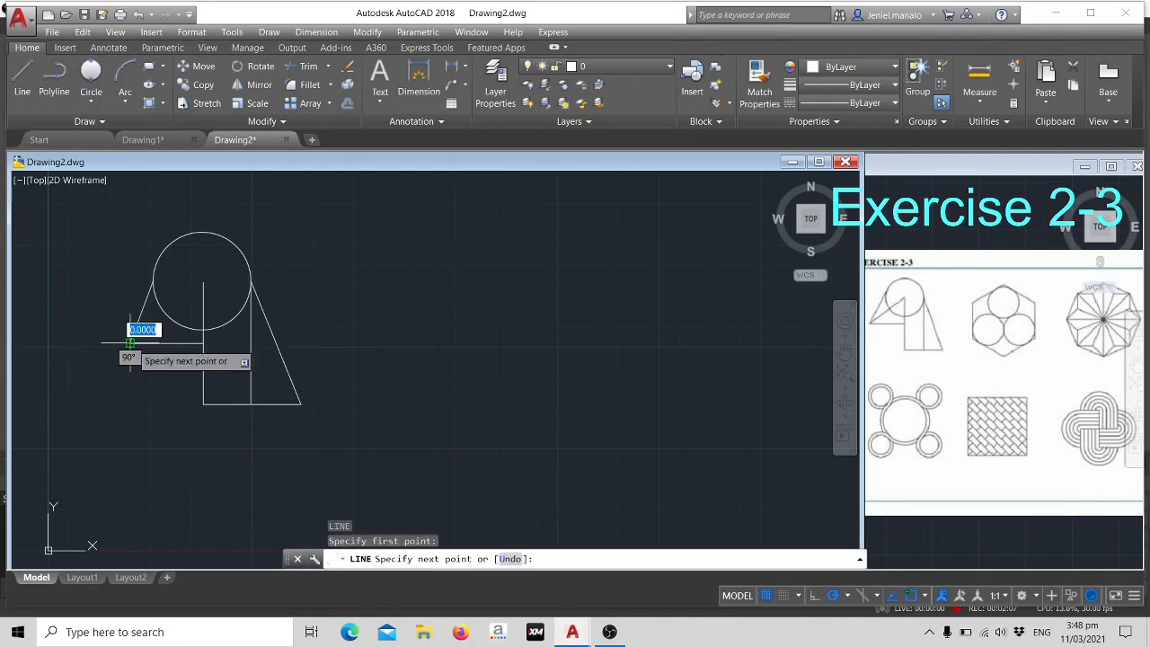
pyautogui.click(203, 283)
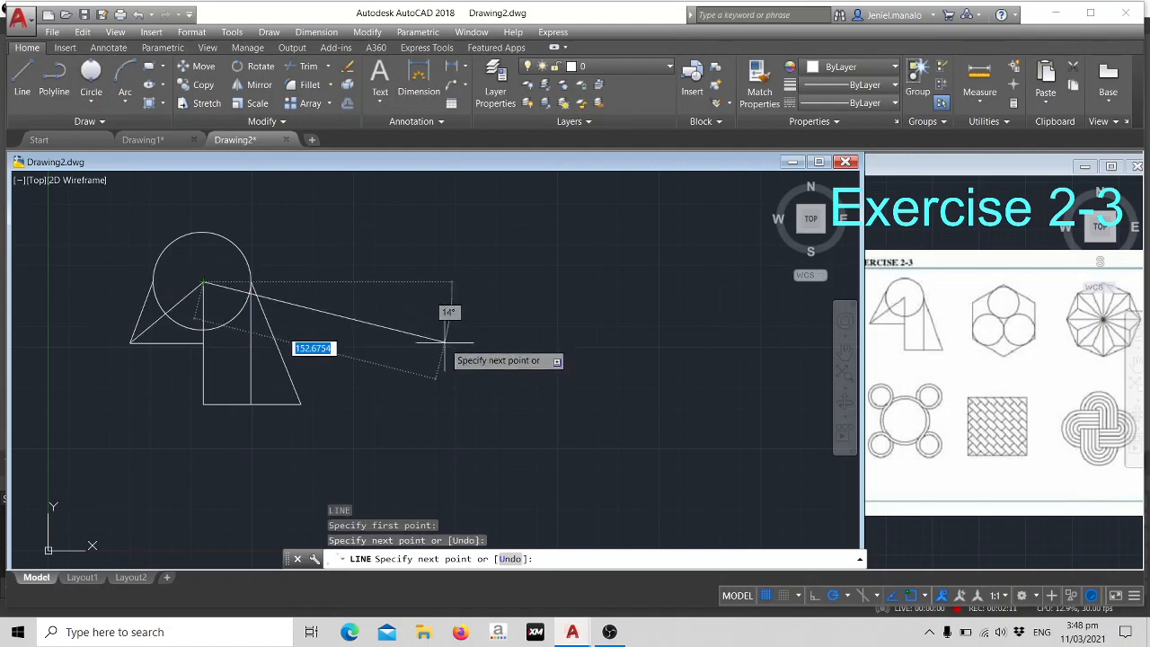
pyautogui.press('Escape')
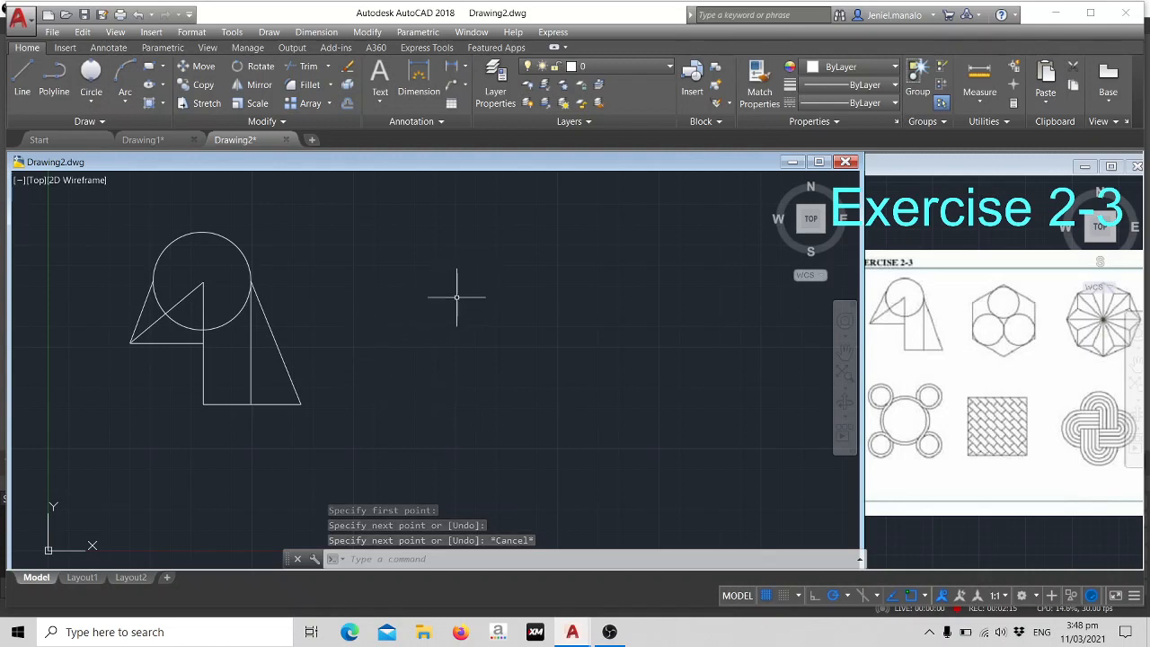
# - Draw a six-sided polygon to the right of the first figure, inscribed in a circle of radius 45
pyautogui.moveTo(482, 282); pyautogui.dragTo(452, 290, button='middle')
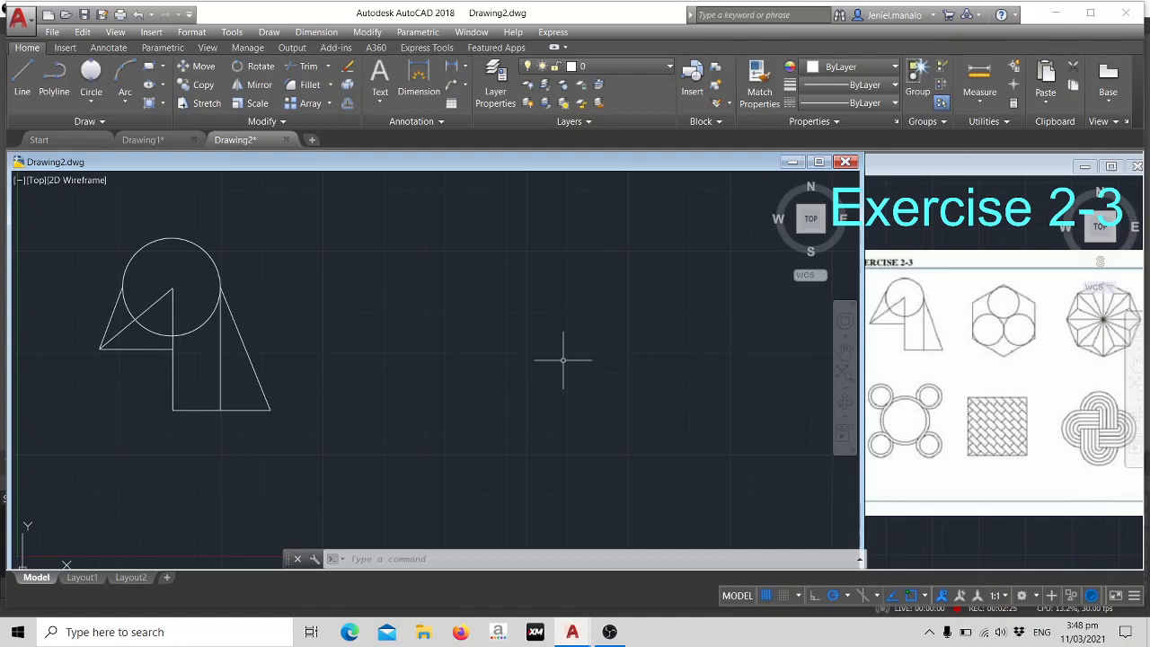
pyautogui.write('pol')
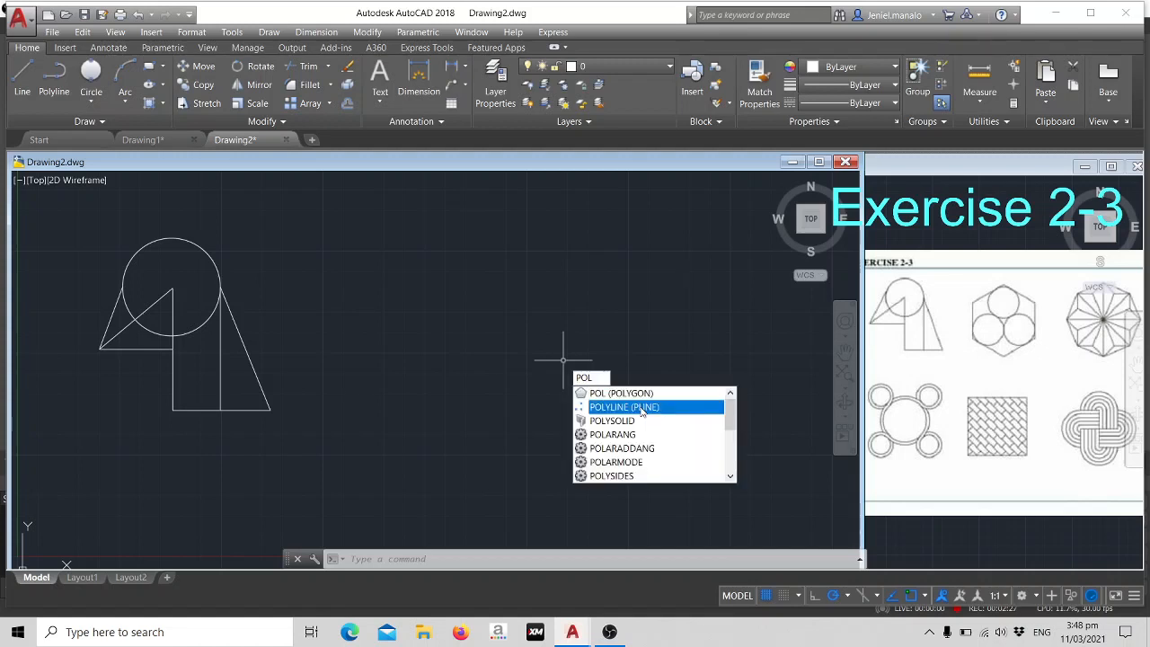
pyautogui.press('Return')
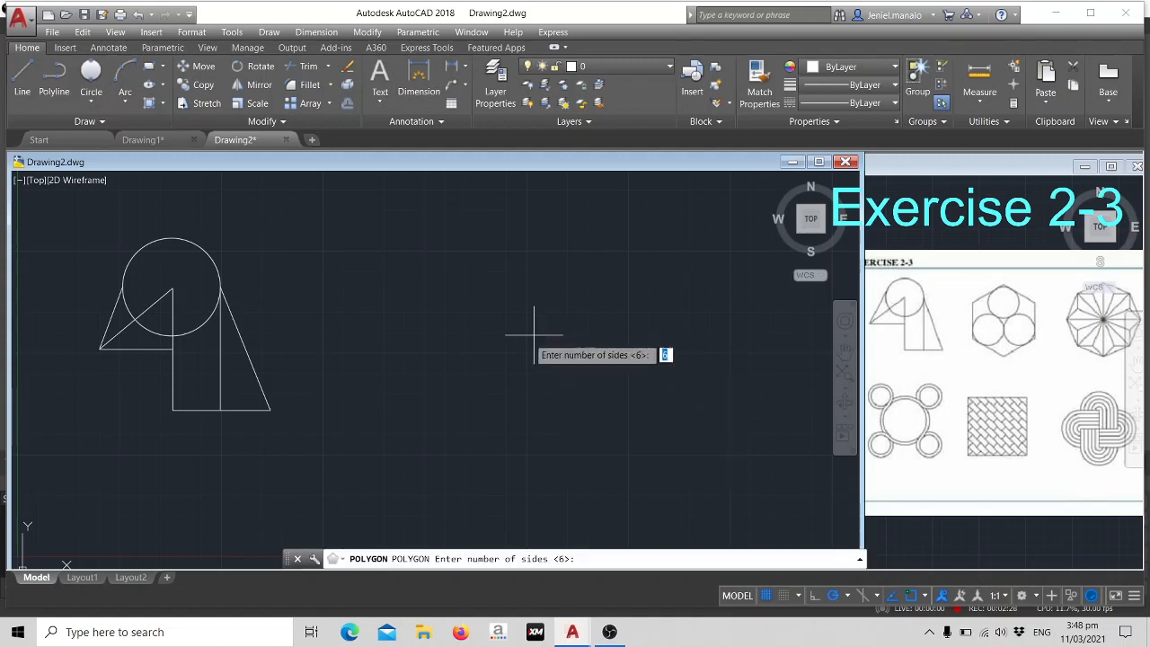
pyautogui.press('Return')
pyautogui.click(482, 273)
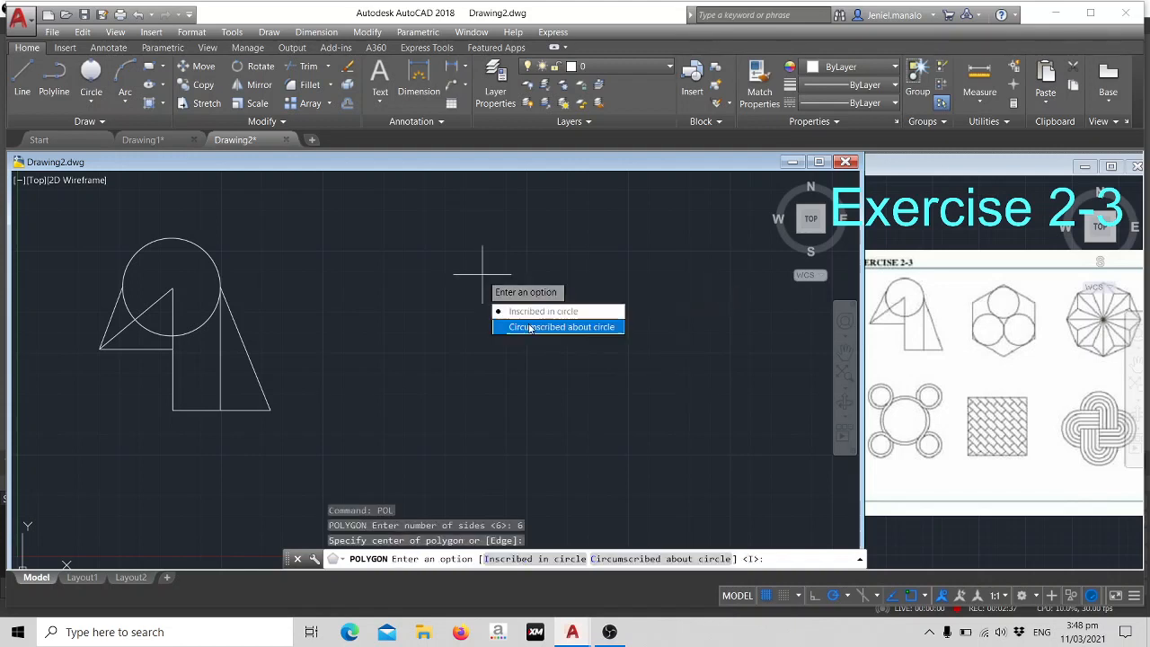
pyautogui.click(539, 310)
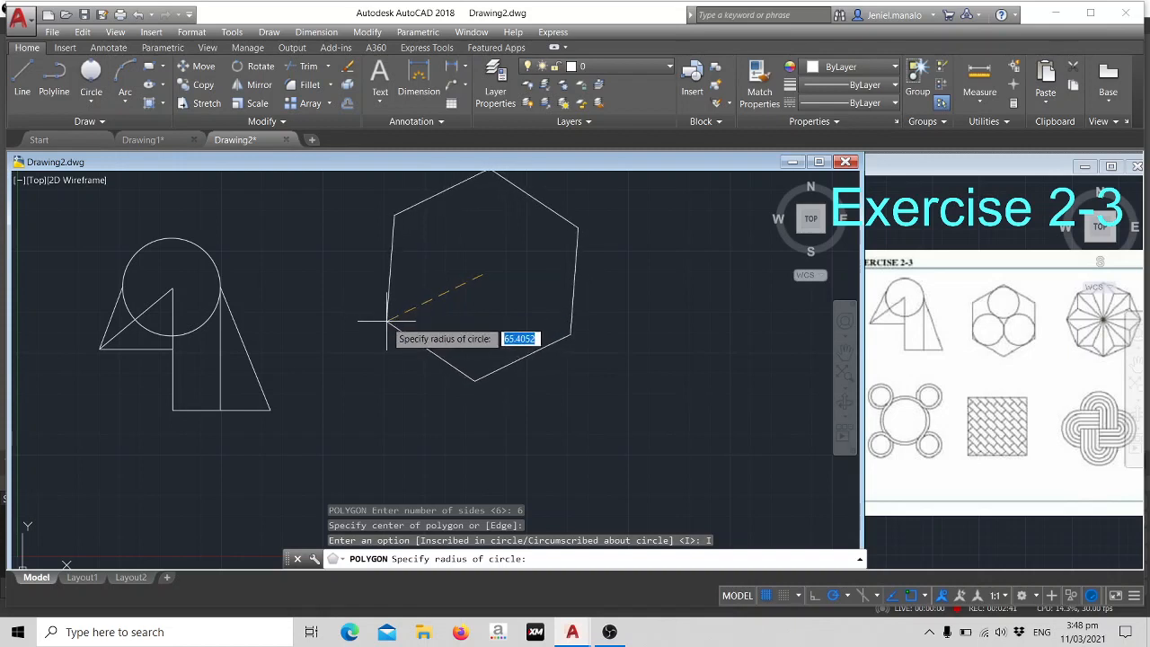
pyautogui.write('45')
pyautogui.press('Return')
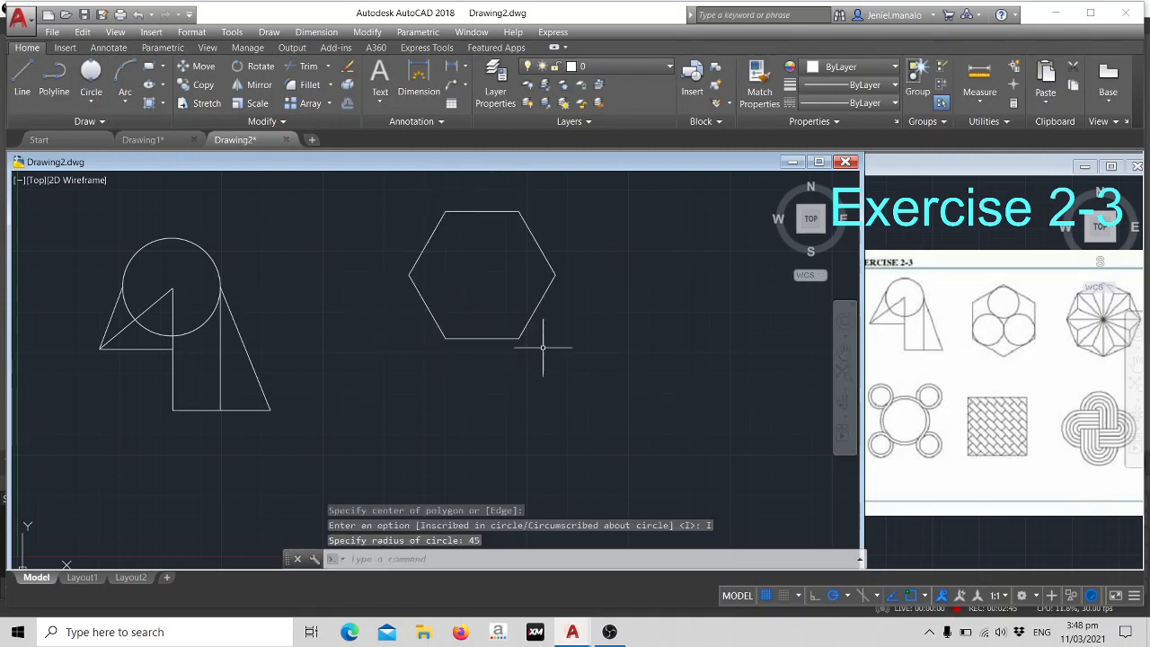
# - Rotate the hexagon a quarter turn counterclockwise about its lower edge's midpoint, so that one vertex points straight up
pyautogui.click(492, 338)
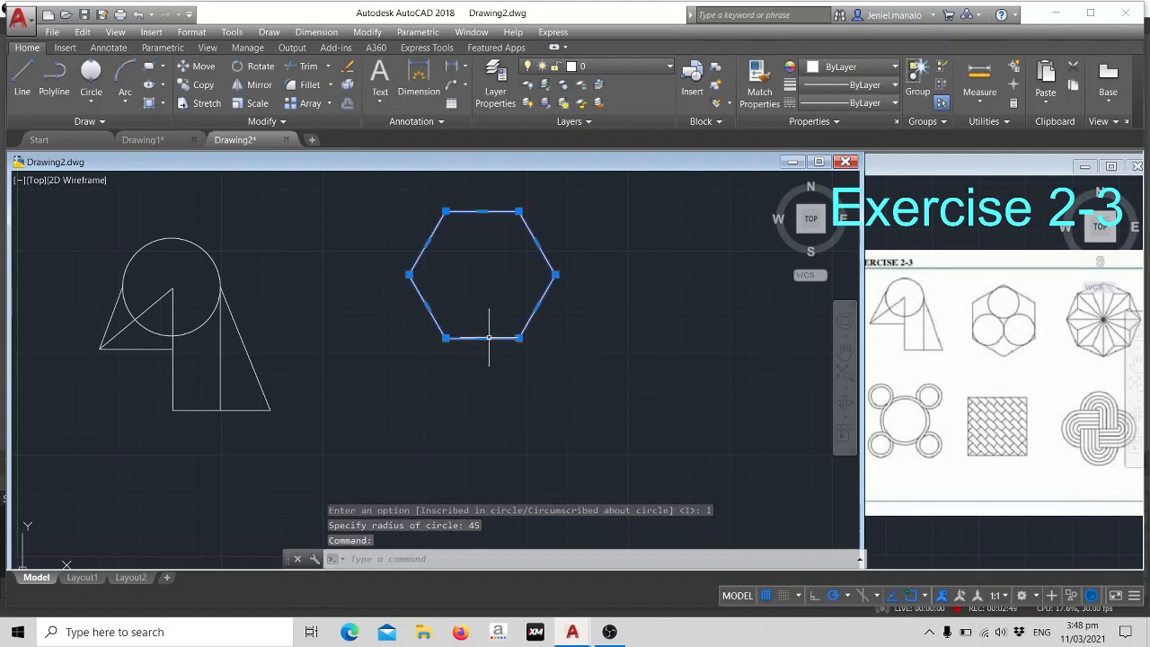
pyautogui.write('ro')
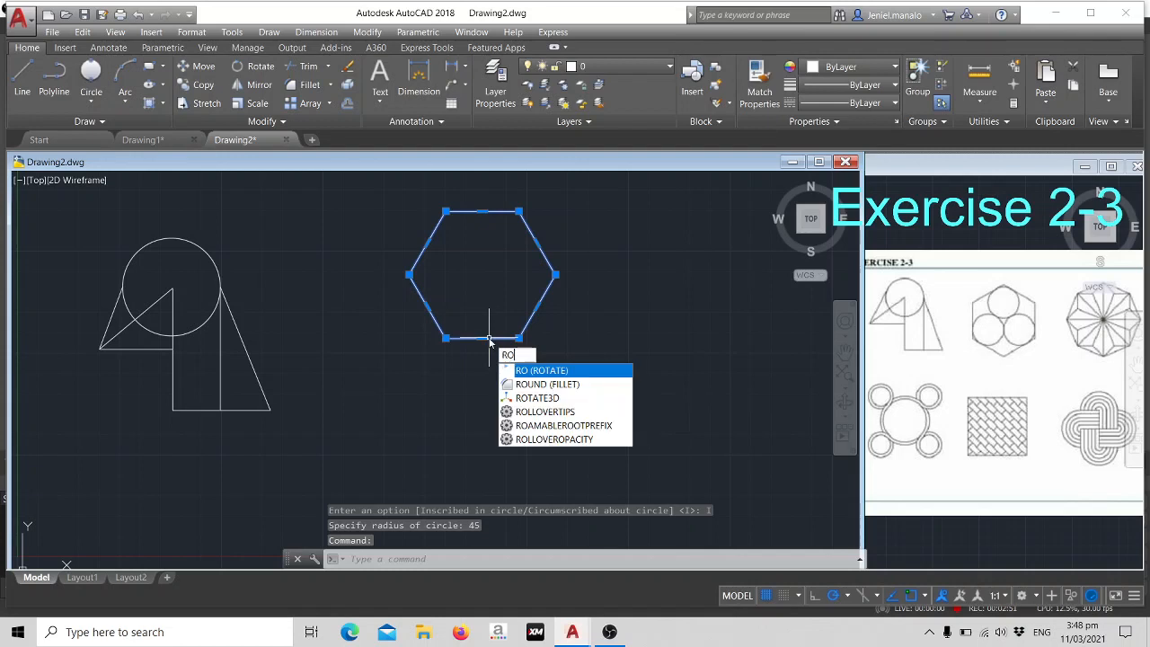
pyautogui.press('Return')
pyautogui.click(482, 338)
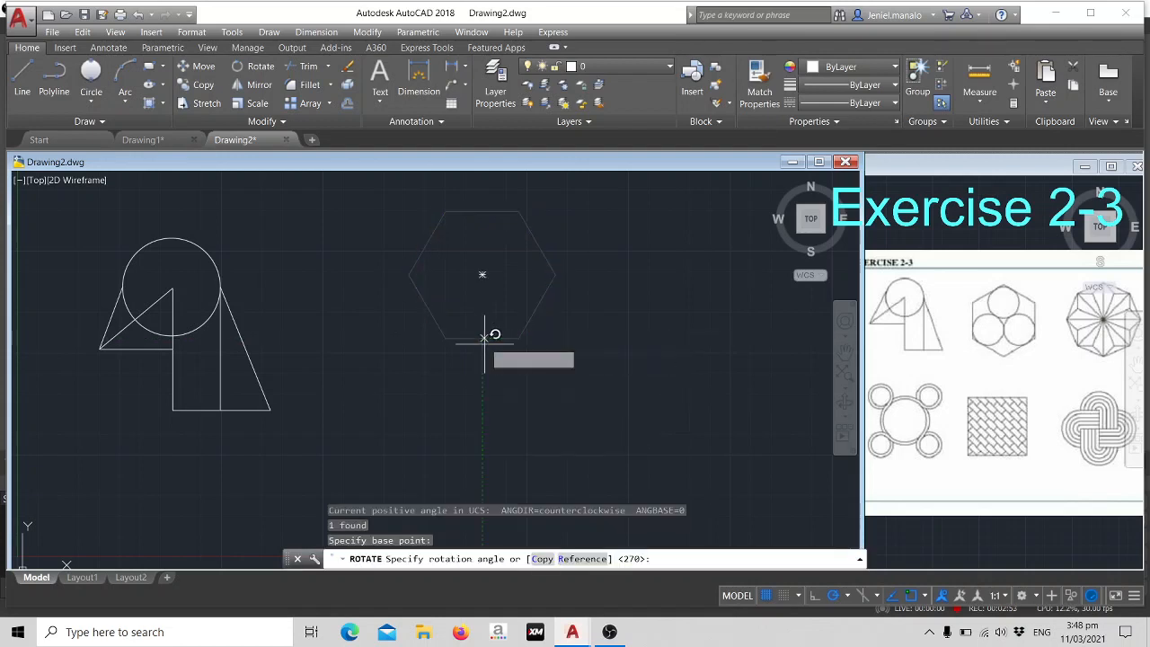
pyautogui.click(482, 291)
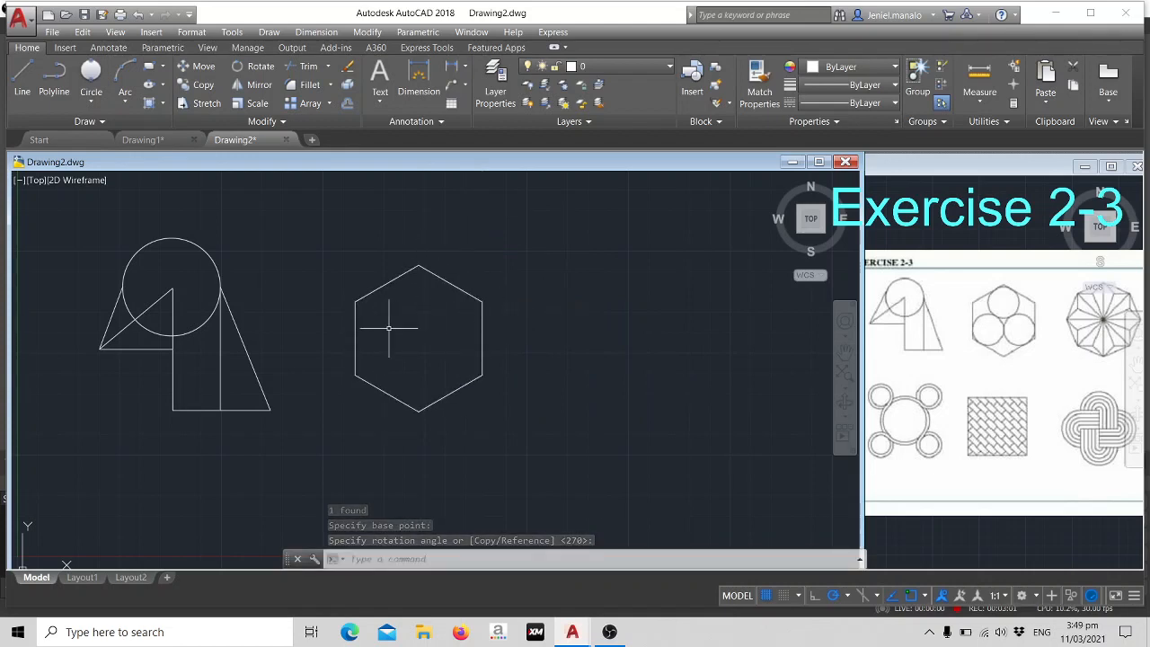
# - Draw a horizontal construction line joining the hexagon's upper left and upper right vertices
pyautogui.write('l')
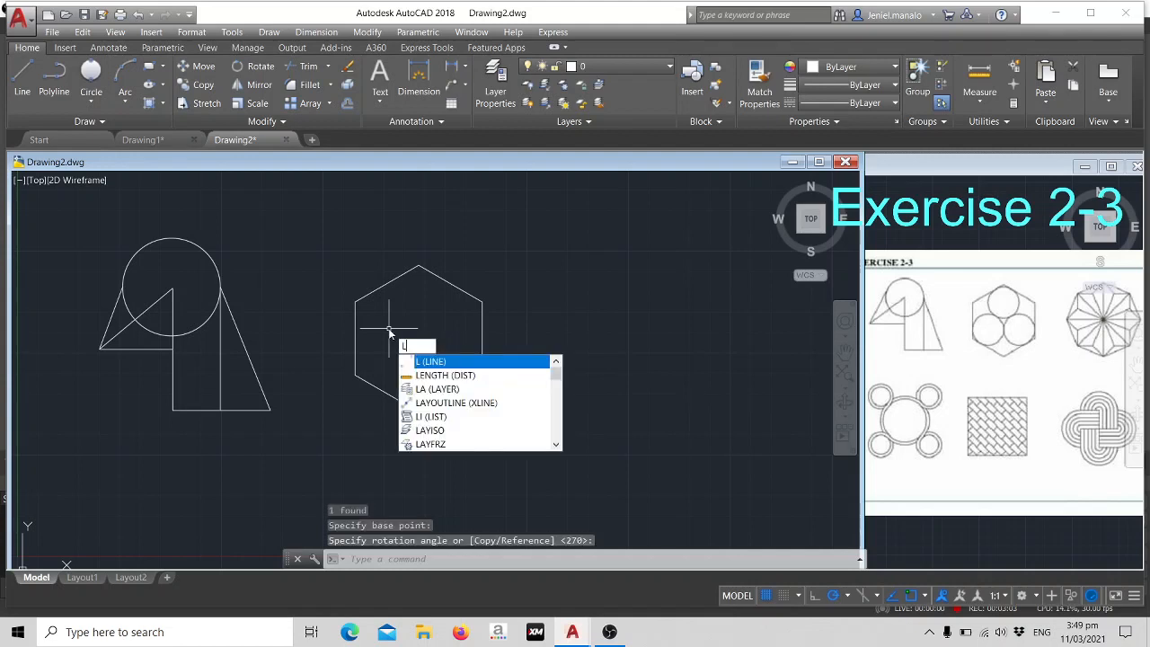
pyautogui.press('Return')
pyautogui.click(355, 301)
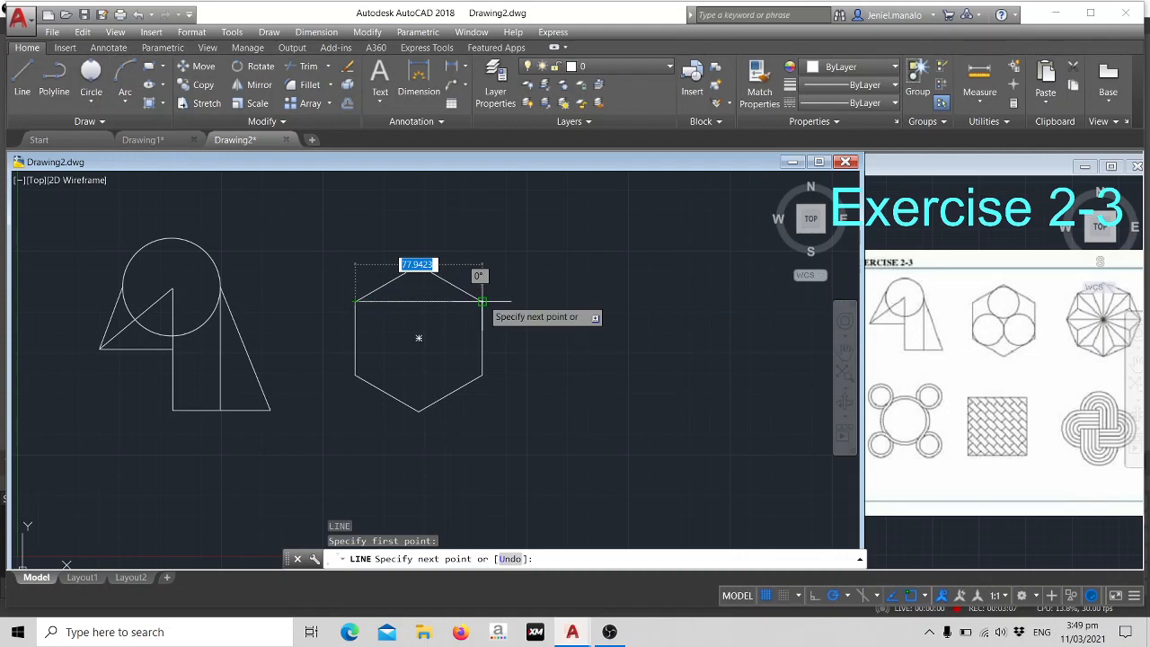
pyautogui.click(483, 300)
pyautogui.press('Escape')
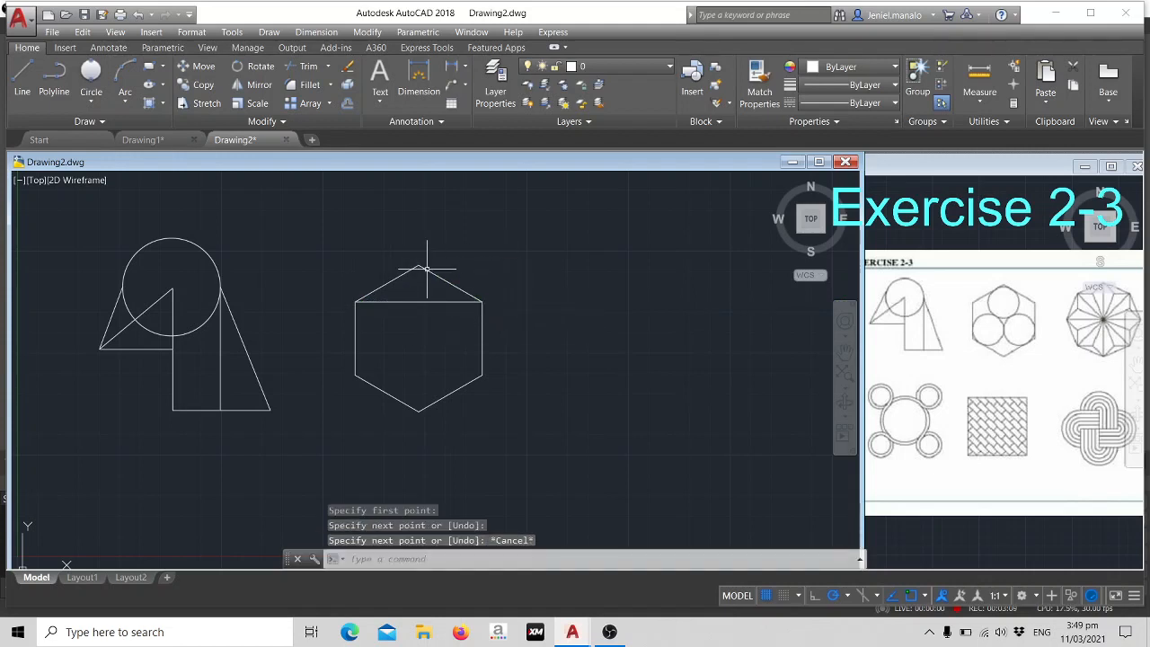
# - Draw a vertical construction line from the hexagon's top vertex to its bottom vertex
pyautogui.write('l')
pyautogui.press('Return')
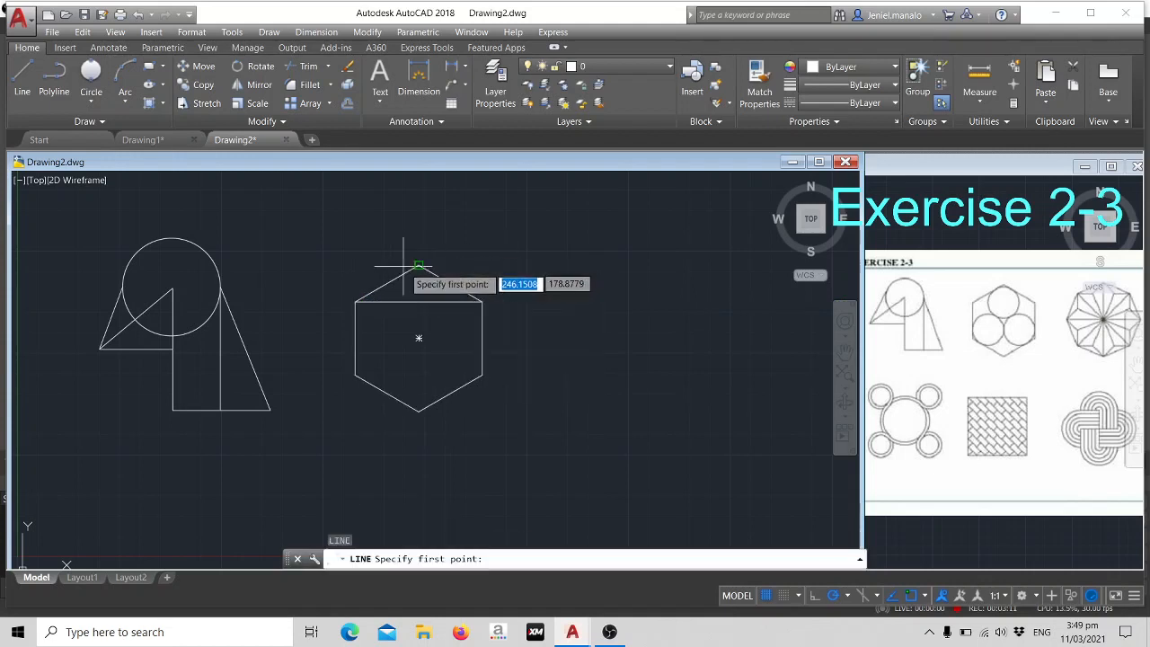
pyautogui.click(419, 266)
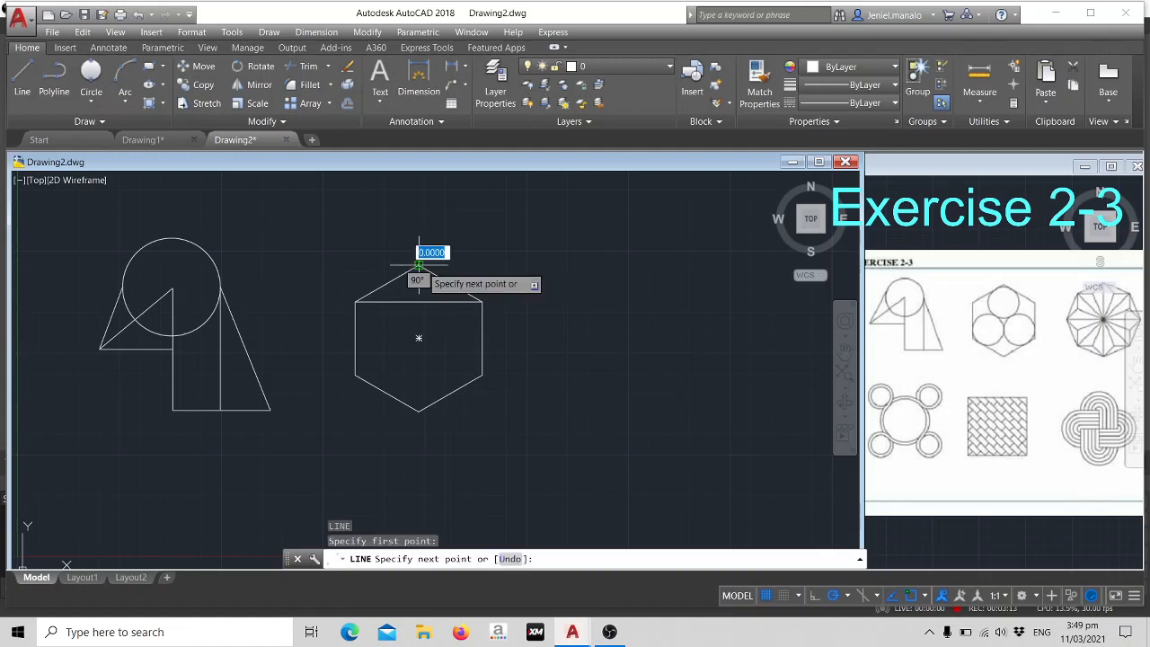
pyautogui.click(419, 411)
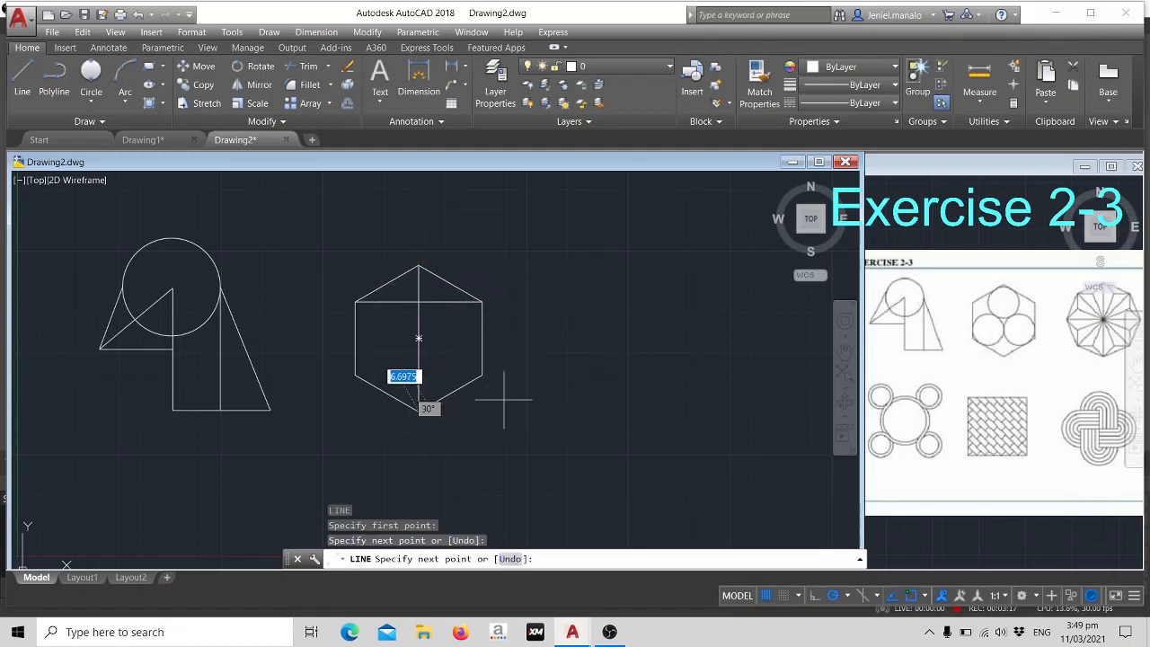
pyautogui.press('Escape')
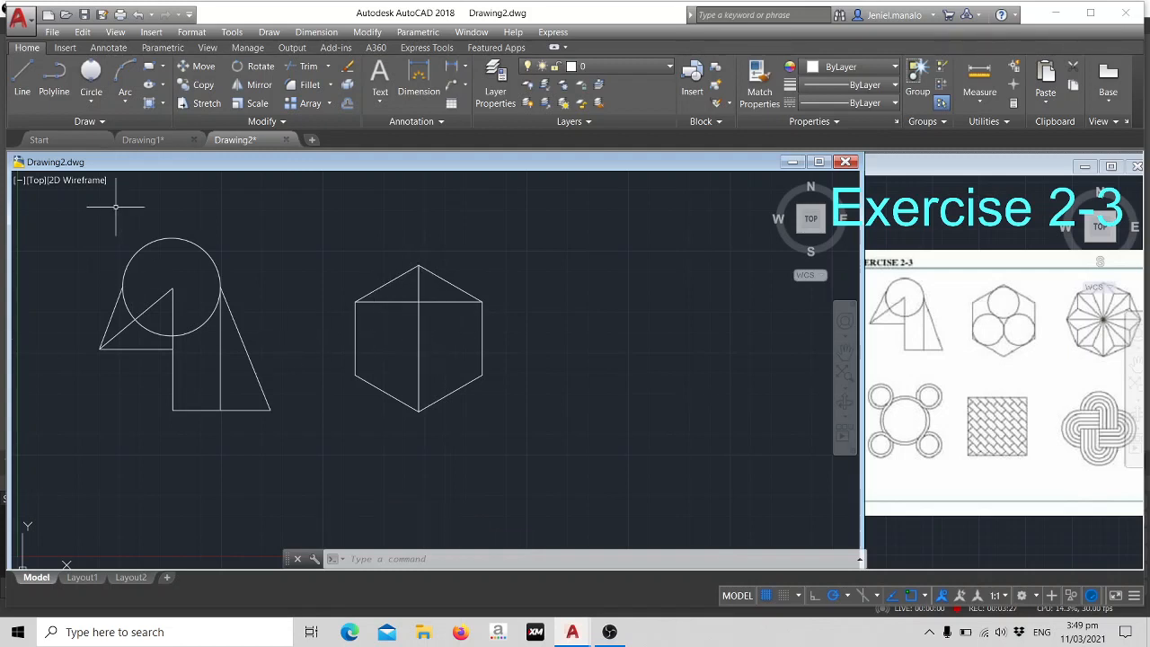
# - Draw a 2-Point circle whose diameter spans the midpoints of the hexagon's two upper sloping edges
pyautogui.click(92, 101)
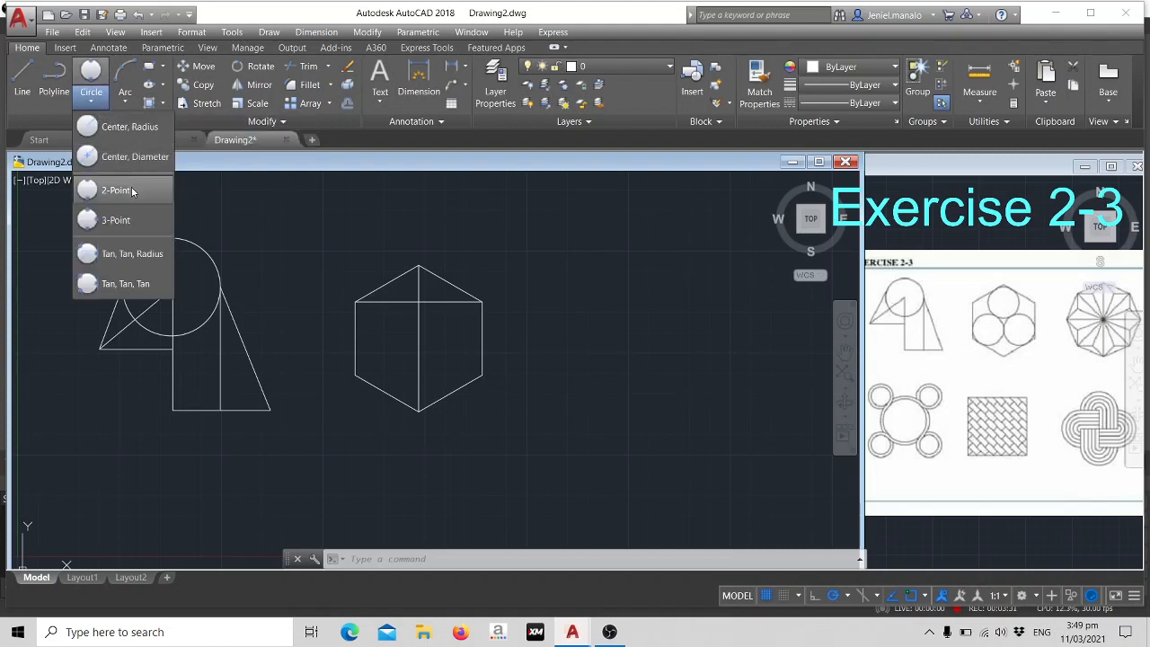
pyautogui.click(117, 190)
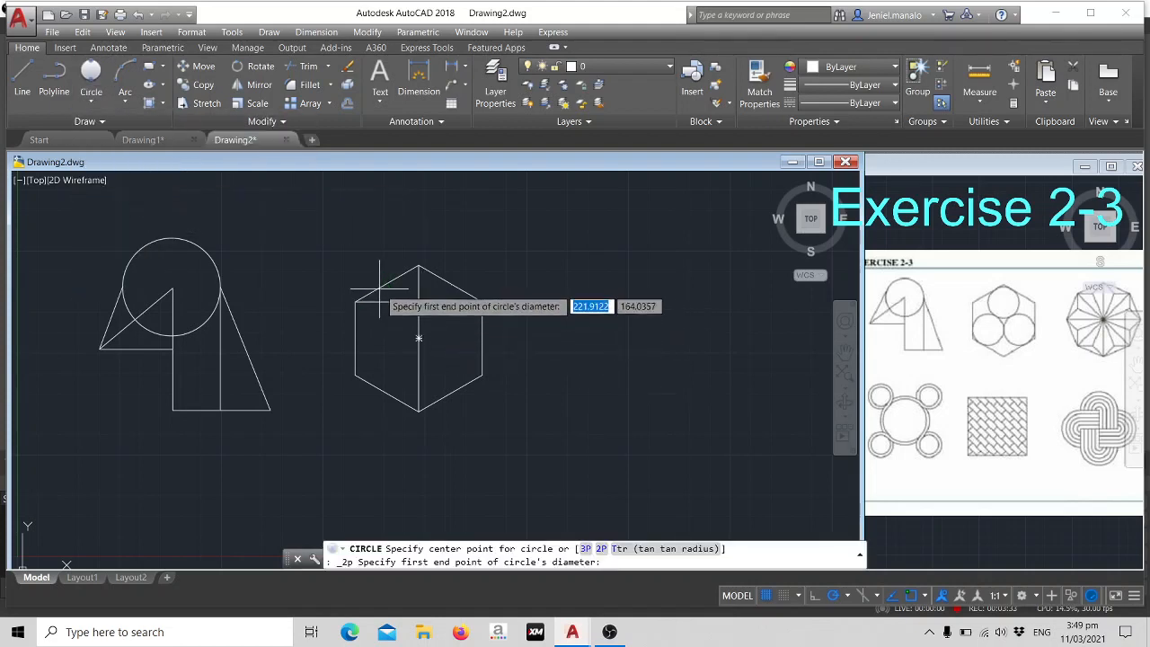
pyautogui.click(393, 284)
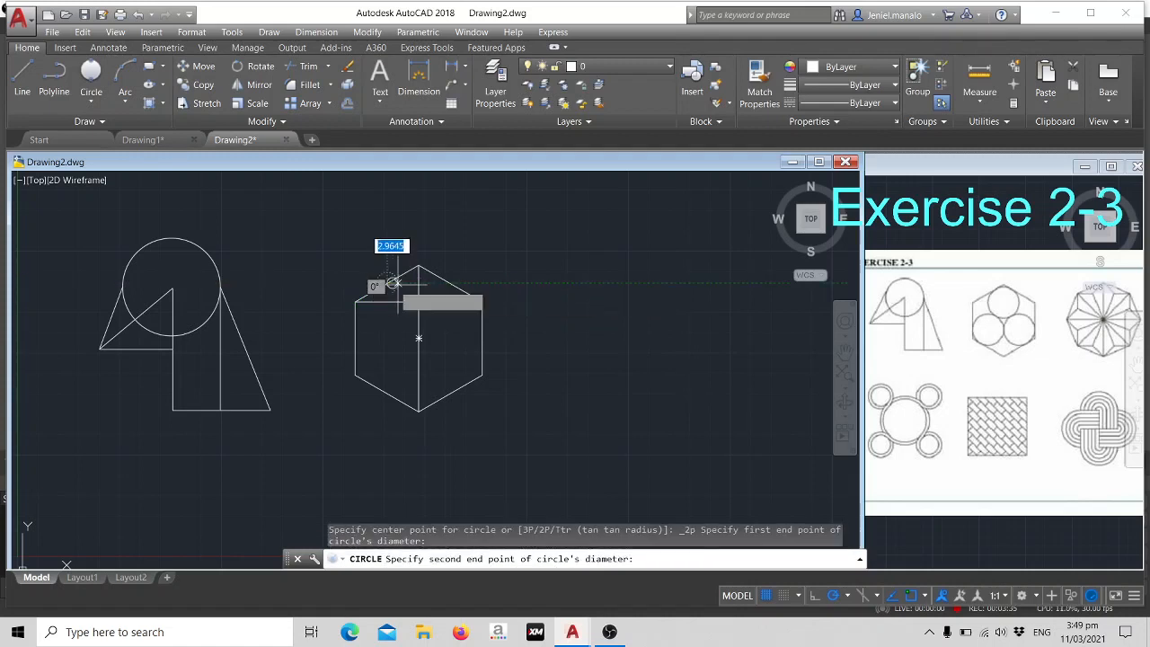
pyautogui.click(450, 283)
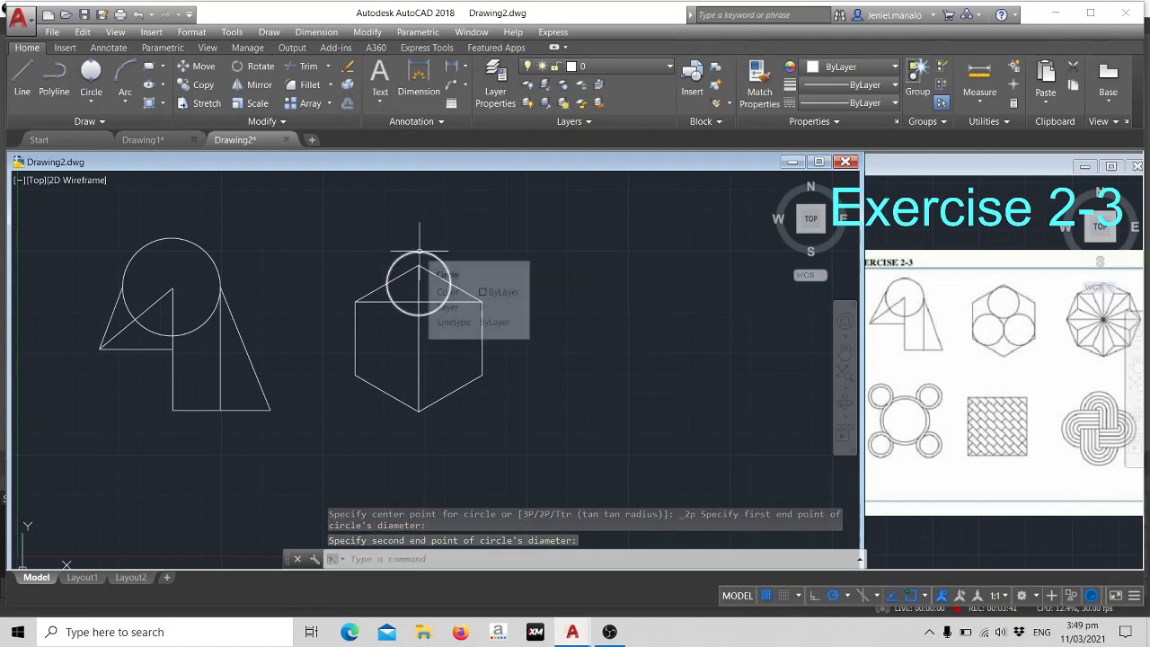
# - Move the small circle down so that its top quadrant sits on the hexagon's top vertex
pyautogui.click(419, 252)
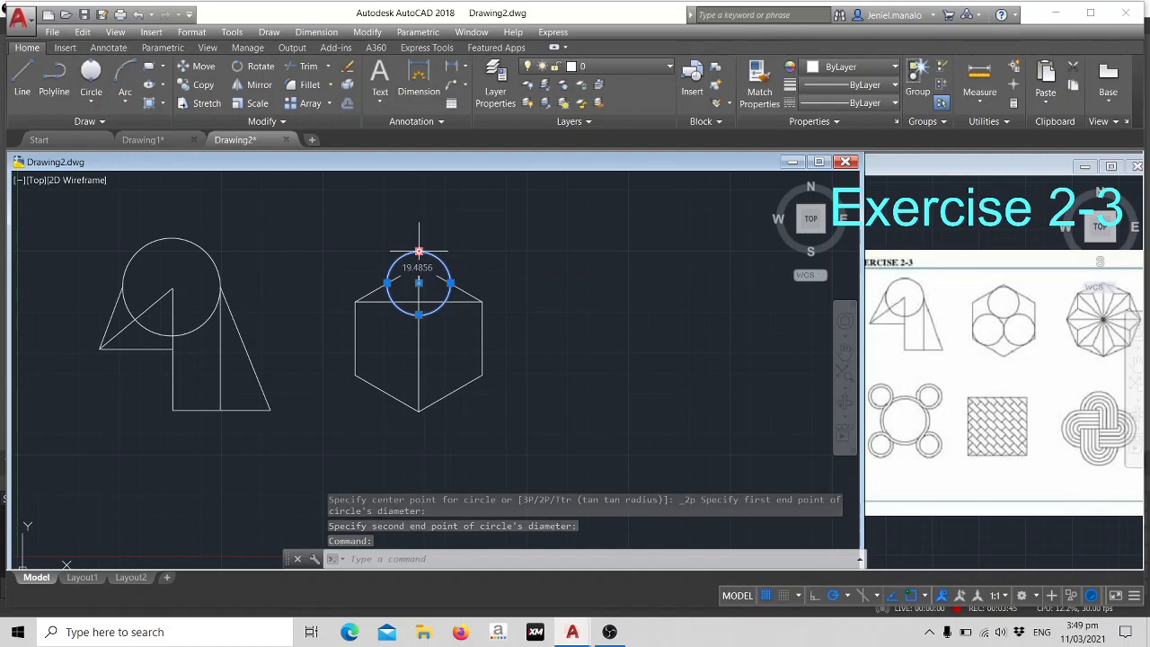
pyautogui.write('M')
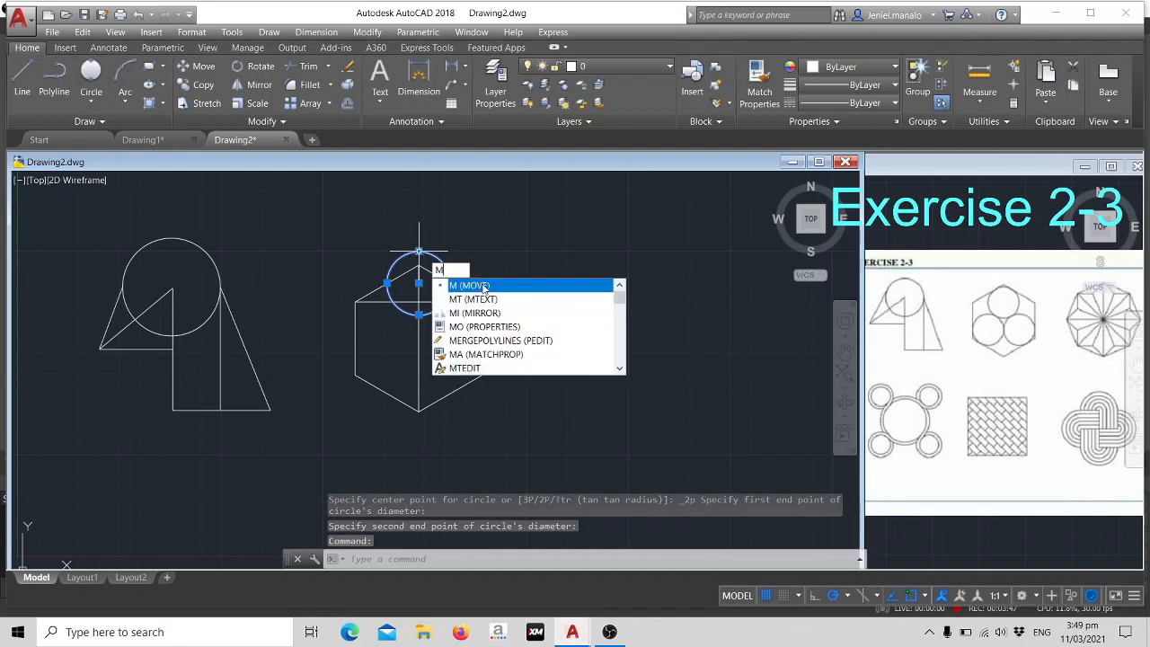
pyautogui.press('Return')
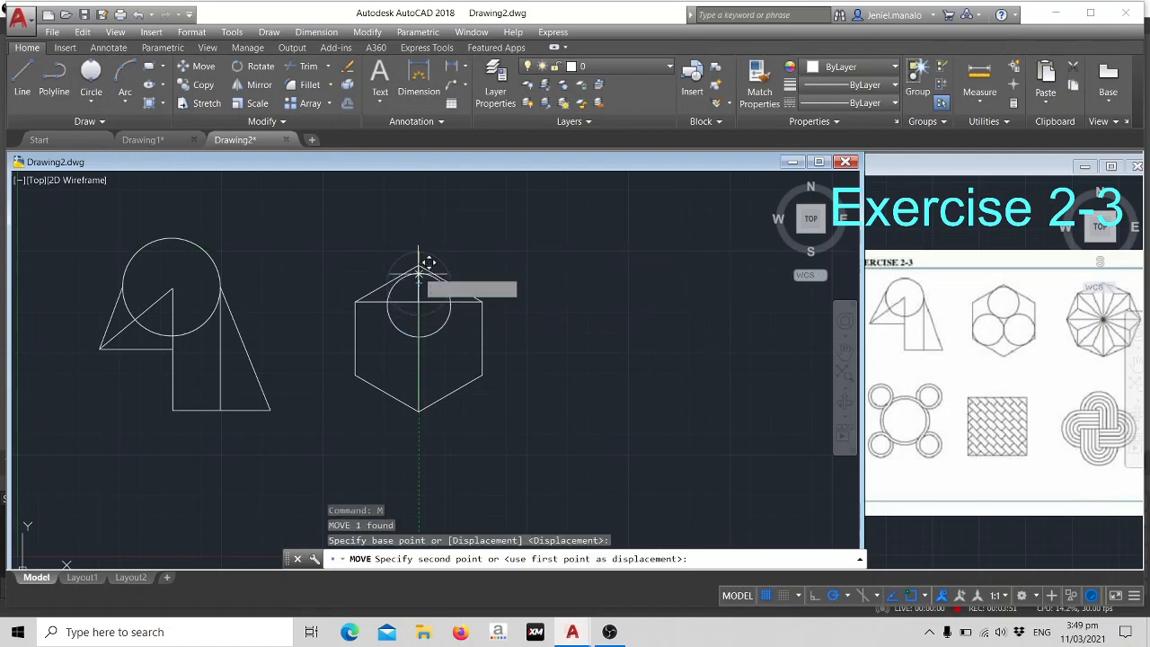
pyautogui.click(419, 252)
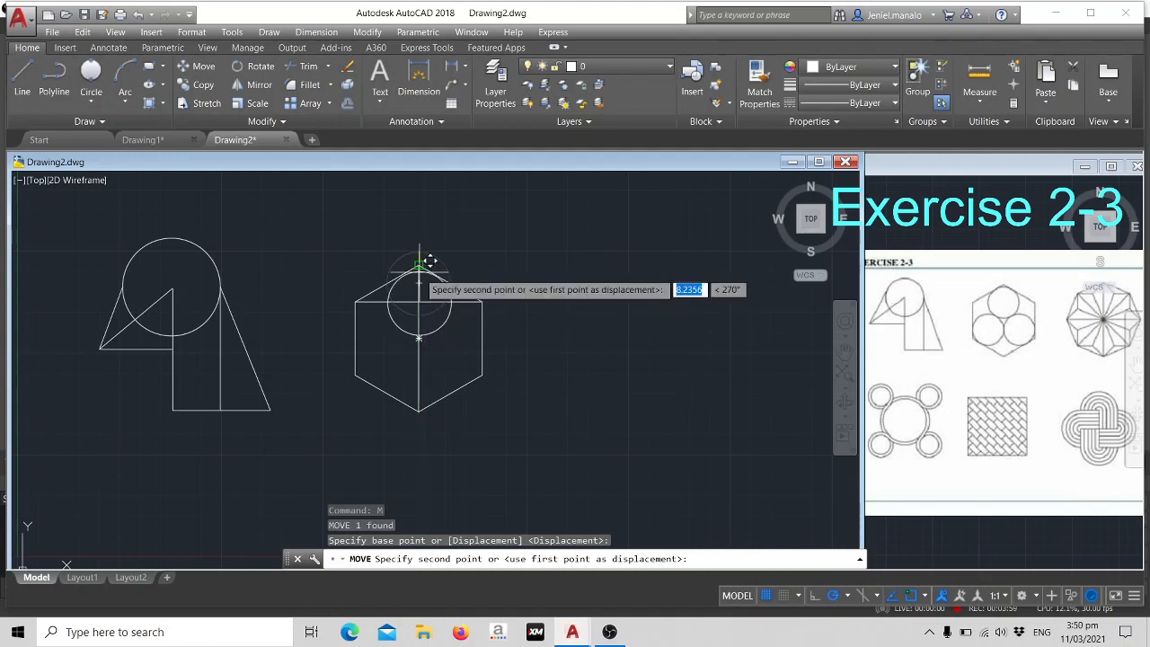
pyautogui.click(419, 264)
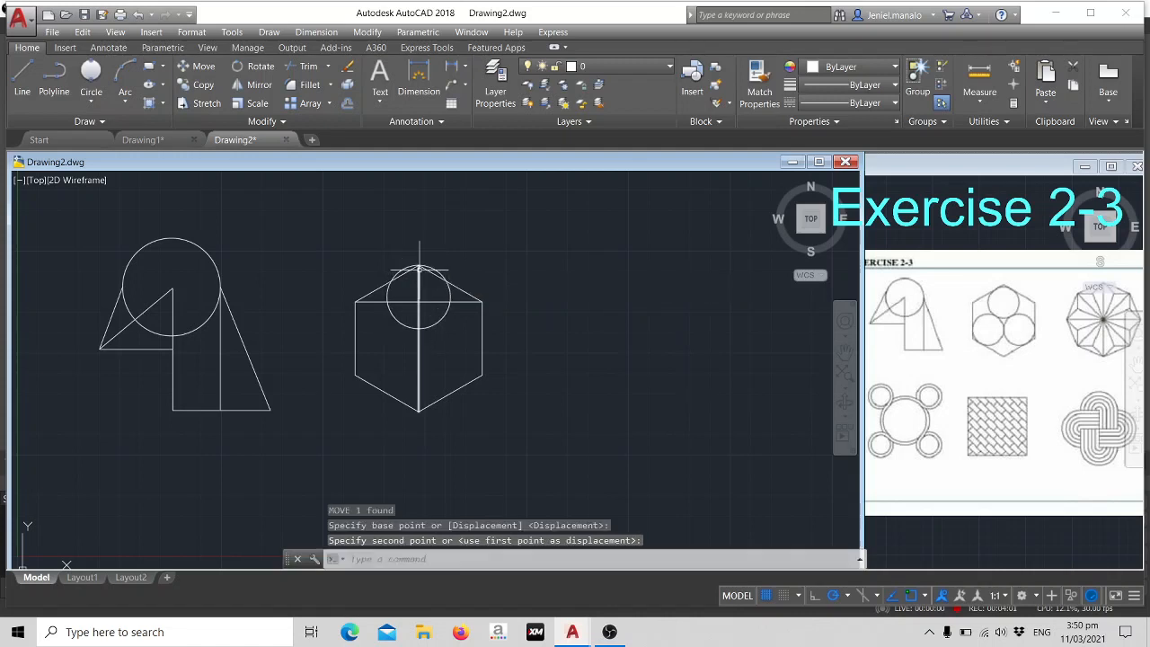
# - Shift the small circle's centre onto the intersection of the horizontal and vertical construction lines
pyautogui.click(432, 328)
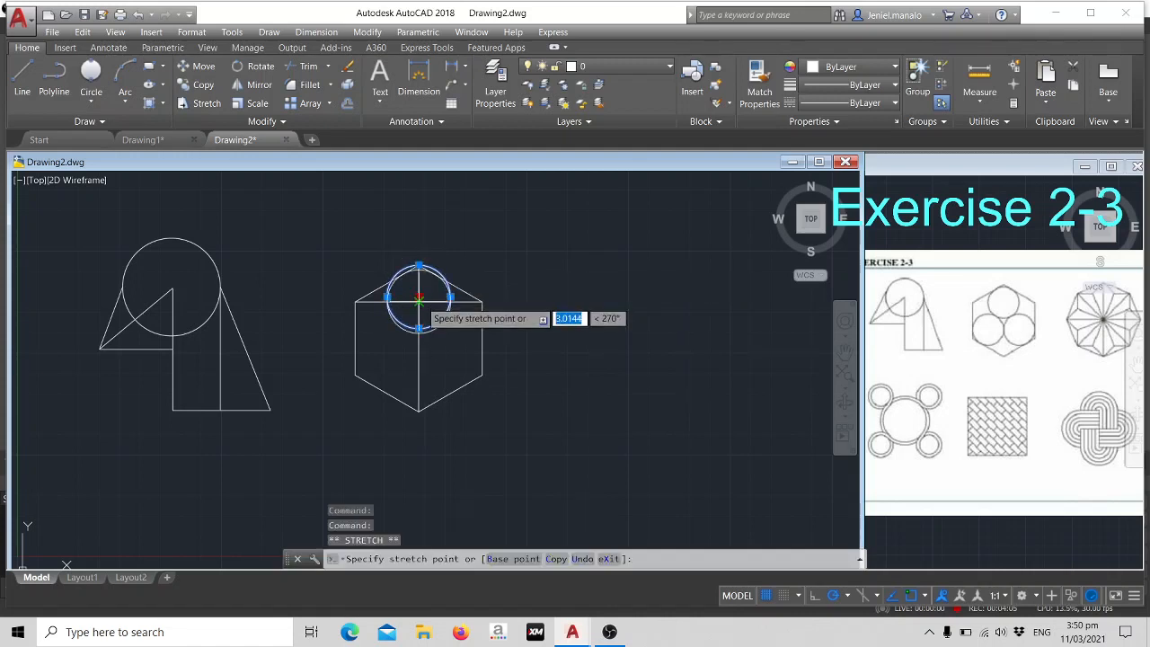
pyautogui.click(419, 297)
pyautogui.click(477, 313)
pyautogui.click(569, 250)
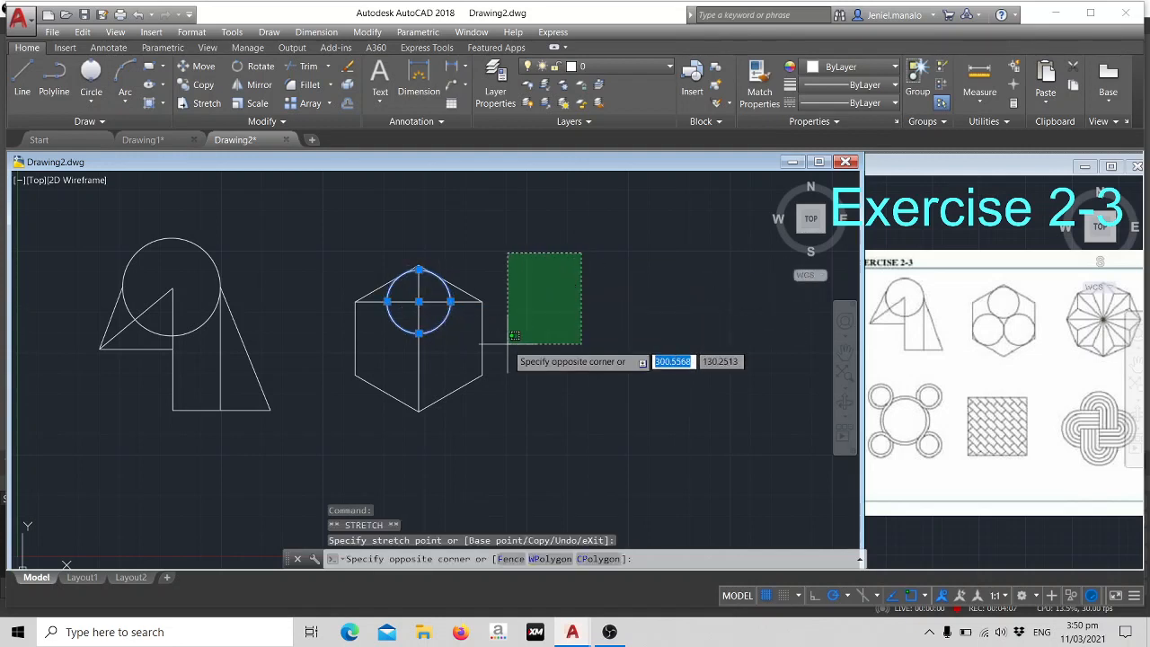
pyautogui.press('Escape')
pyautogui.press('Escape')
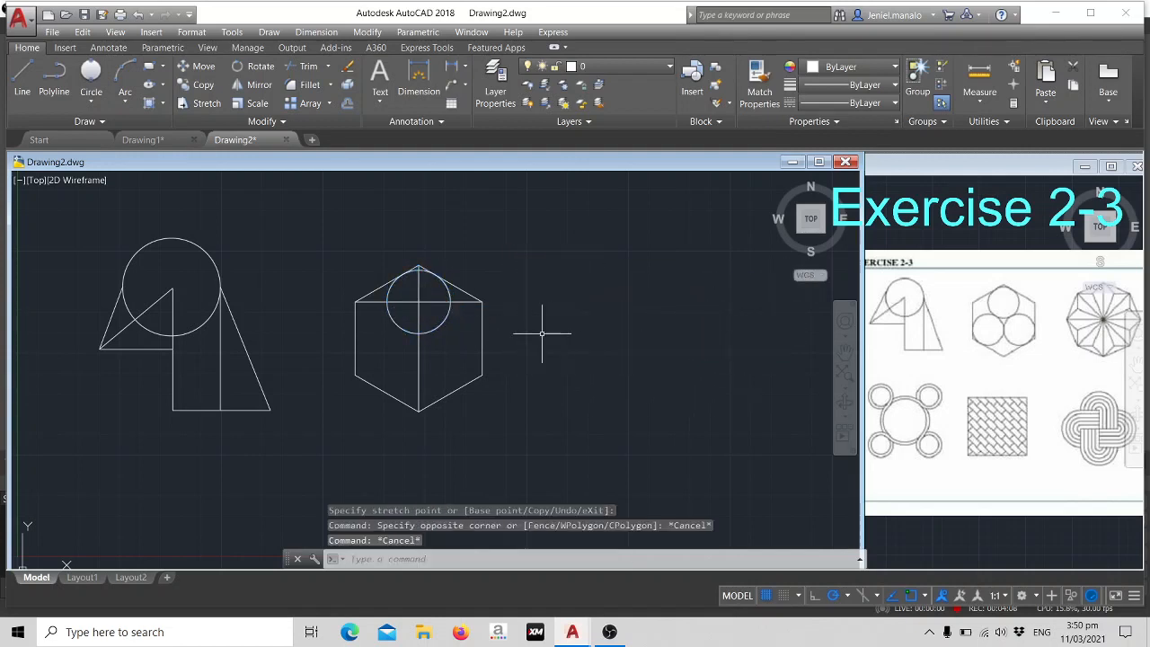
# - Copy the circle twice from its bottom quadrant to the midpoints of the hexagon's two lower sloping edges
pyautogui.click(441, 328)
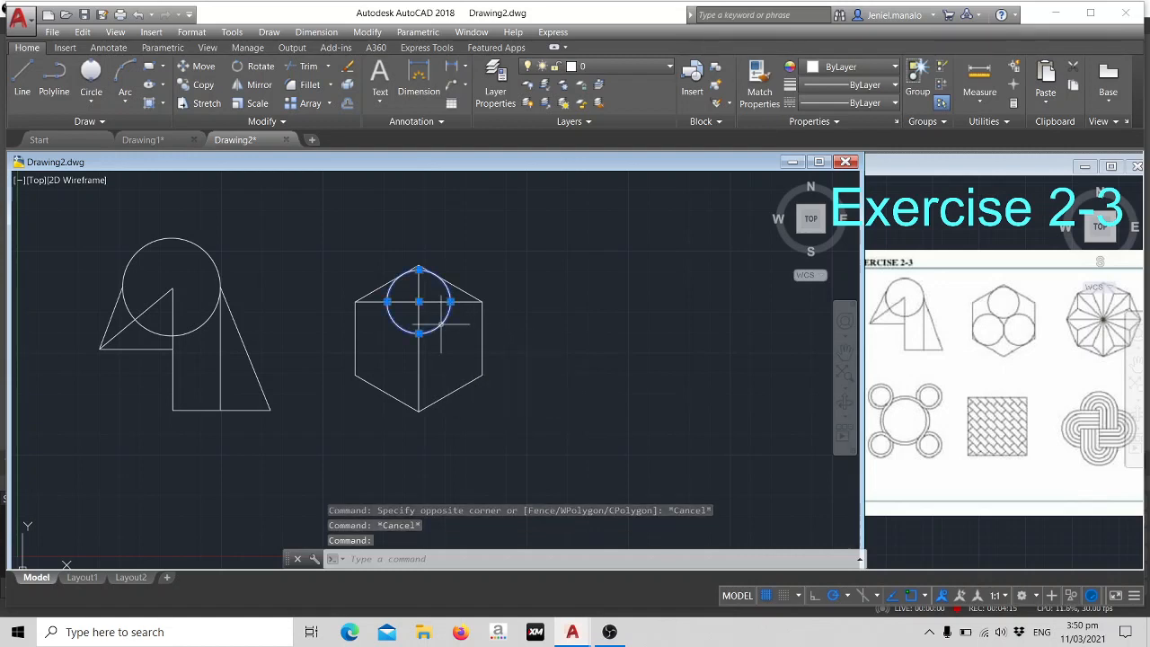
pyautogui.write('CO')
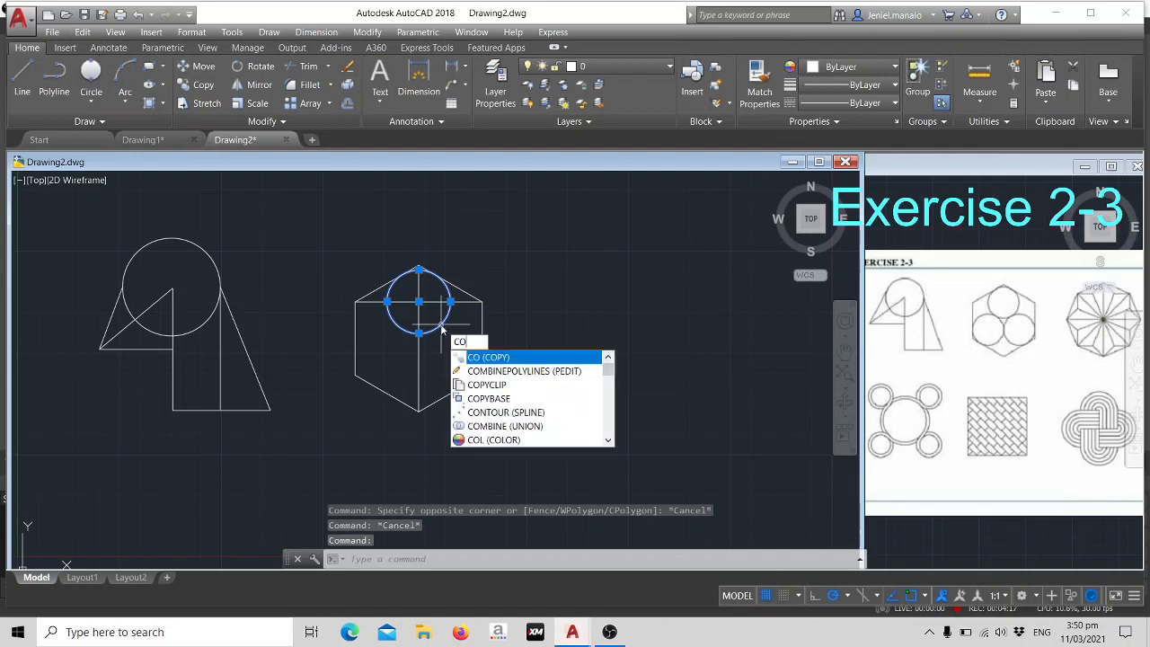
pyautogui.press('Return')
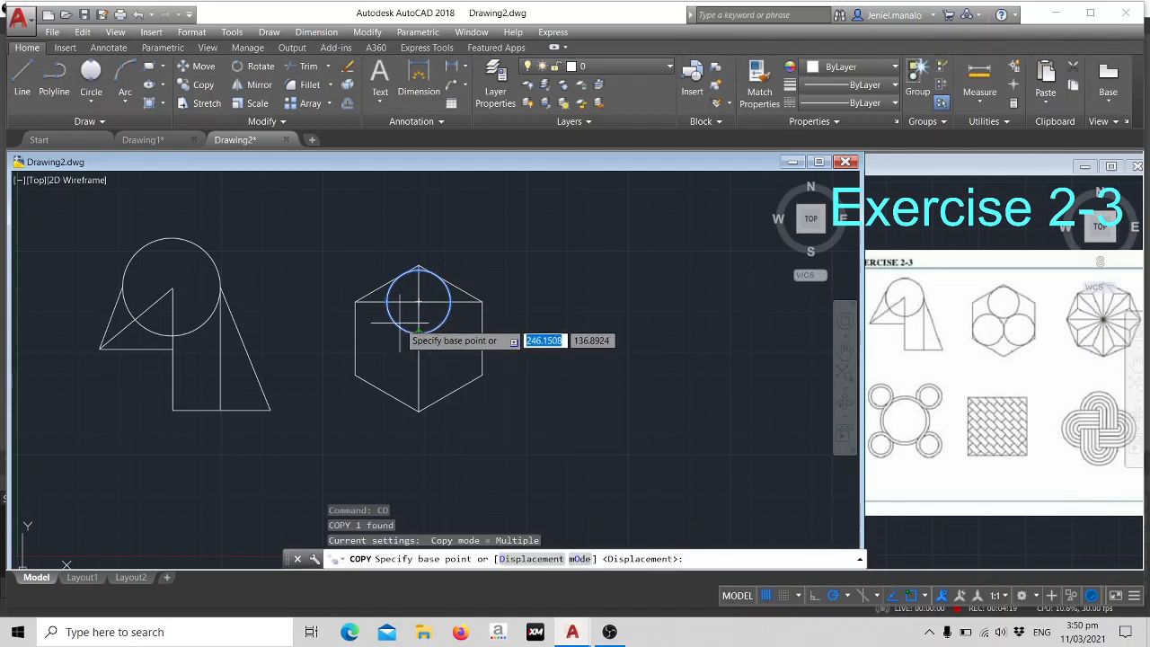
pyautogui.click(419, 332)
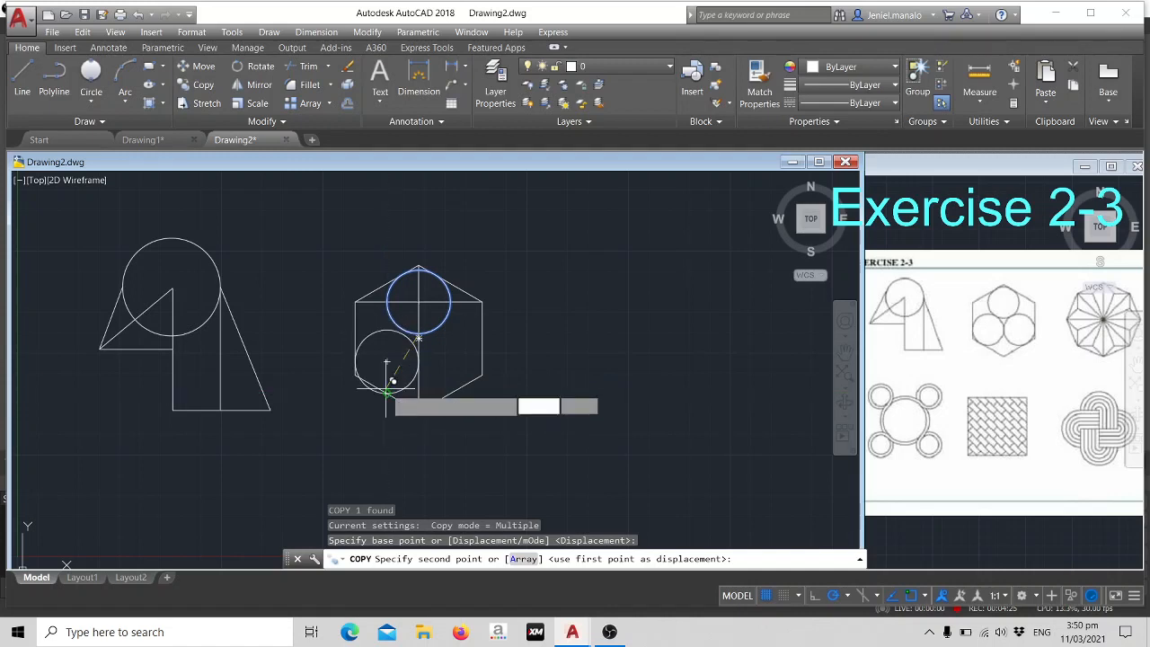
pyautogui.click(386, 393)
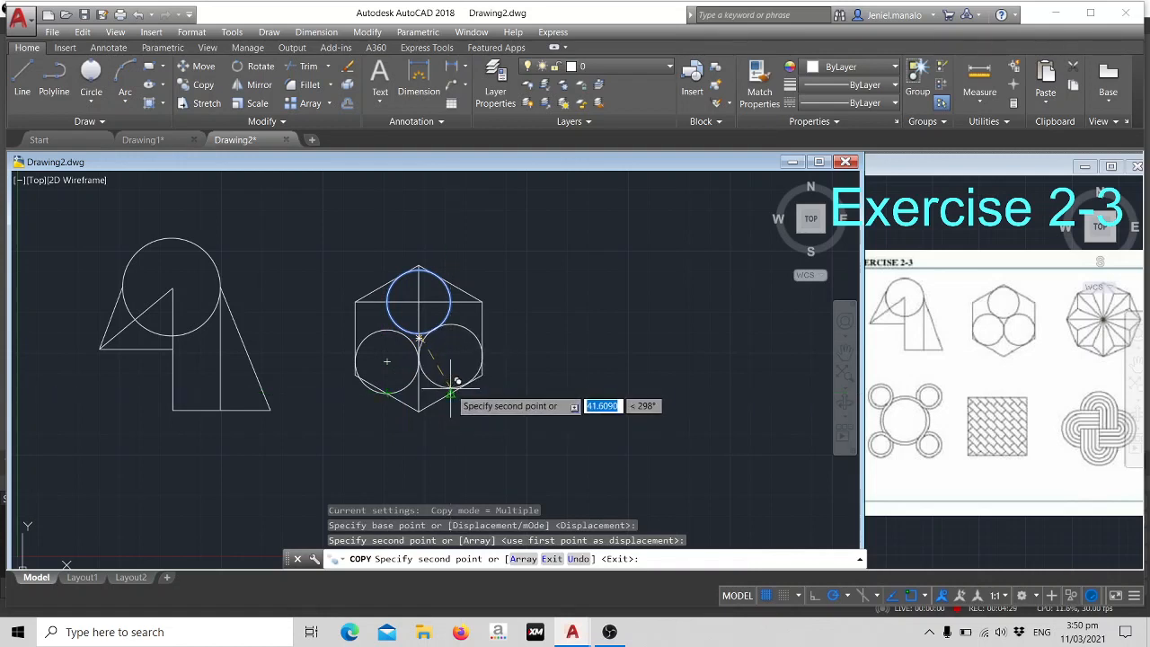
pyautogui.click(450, 391)
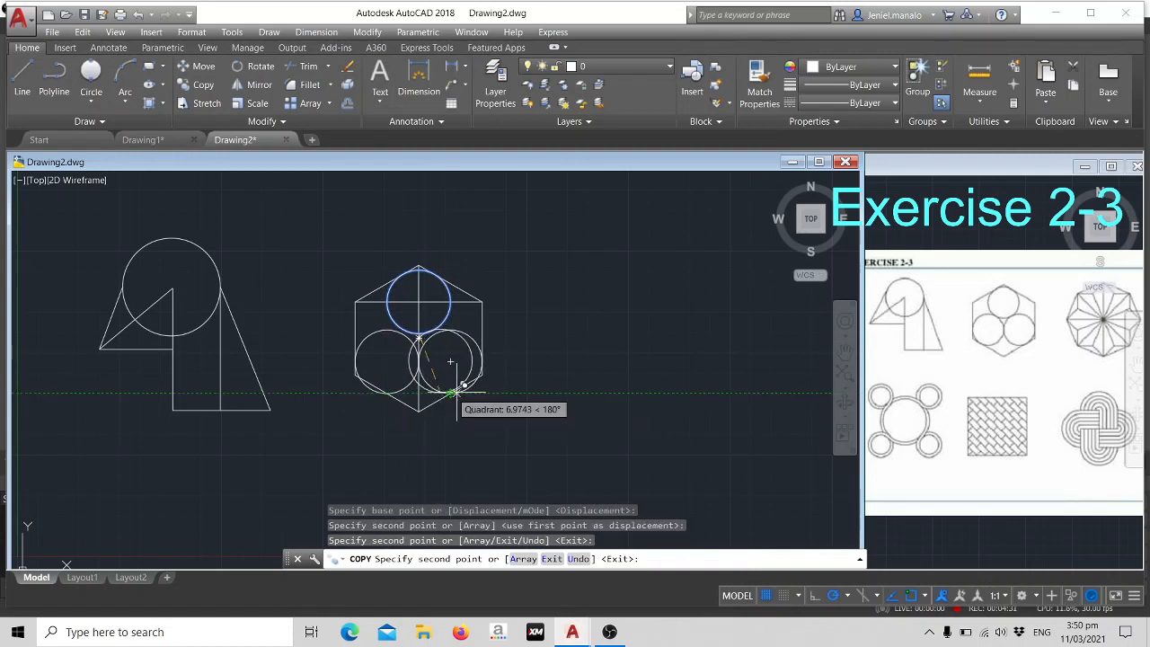
pyautogui.press('Escape')
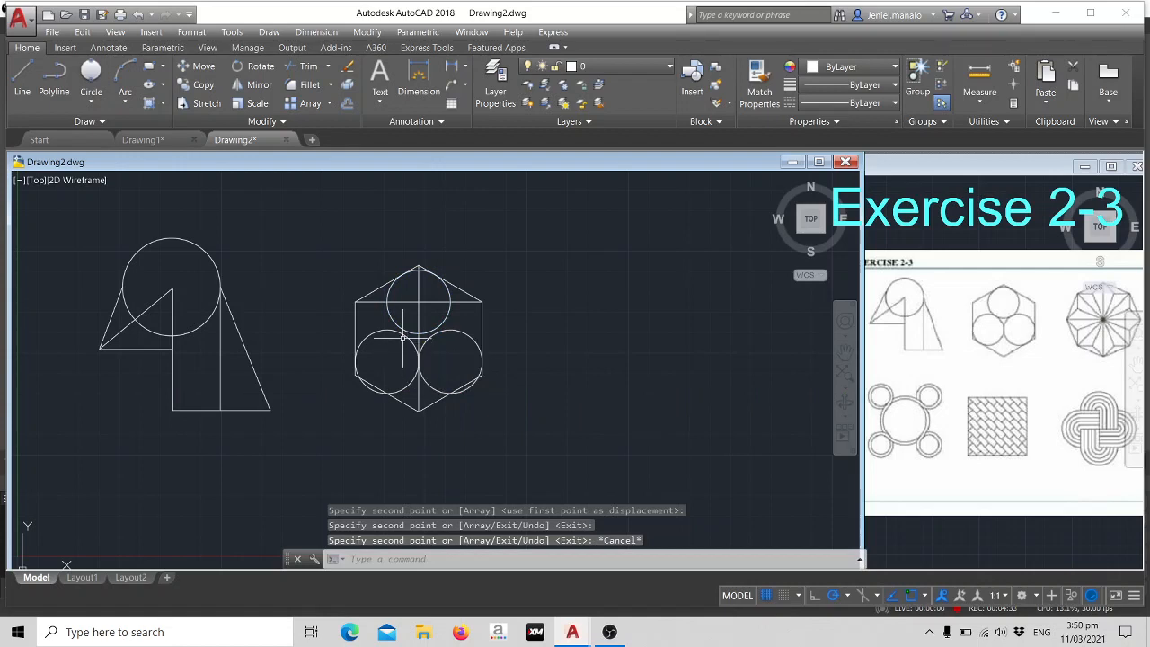
# - Try to move the lower left circle inside the hexagon, using a base point near its top quadrant
pyautogui.click(402, 334)
pyautogui.write('m')
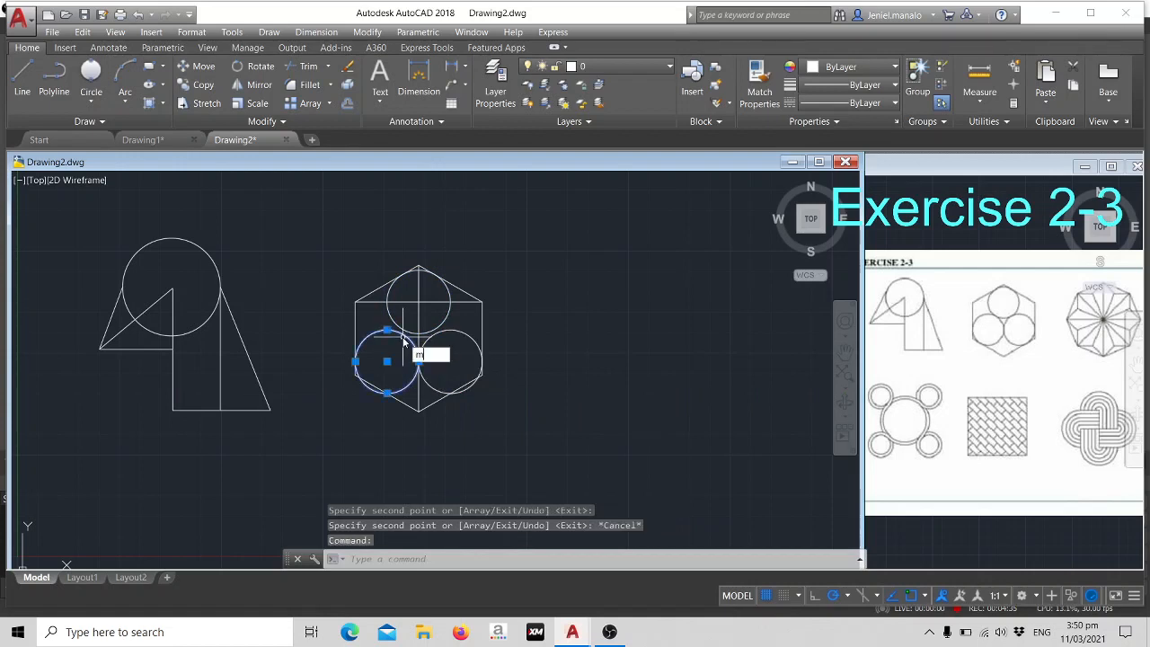
pyautogui.write('o')
pyautogui.press('Down')
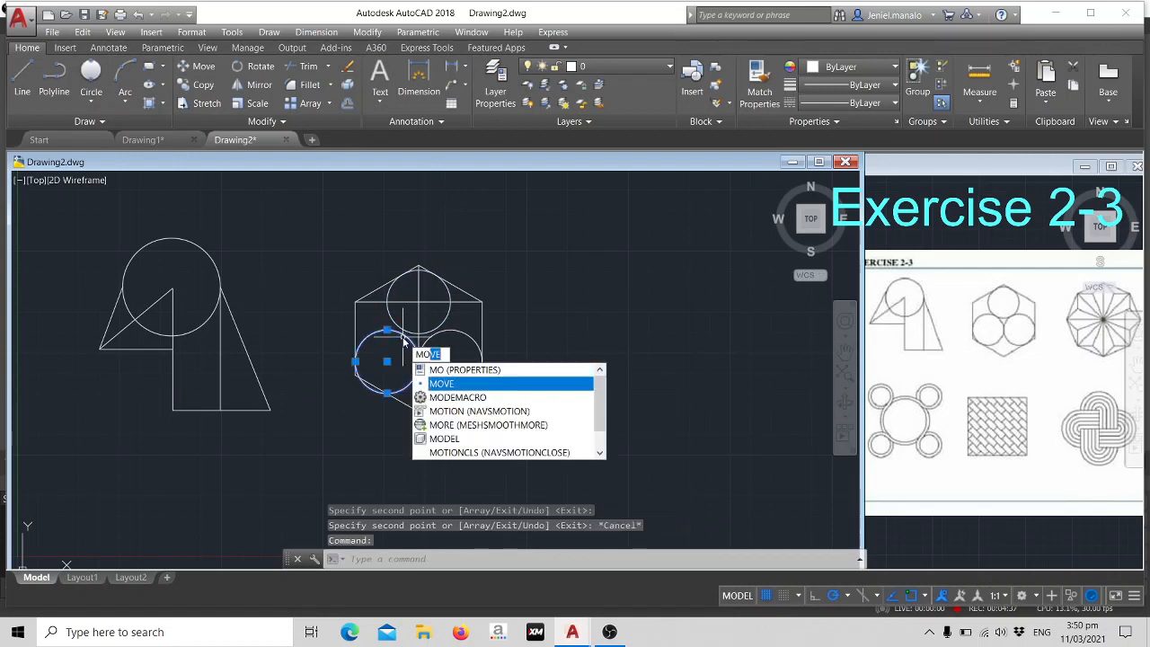
pyautogui.press('Return')
pyautogui.click(389, 326)
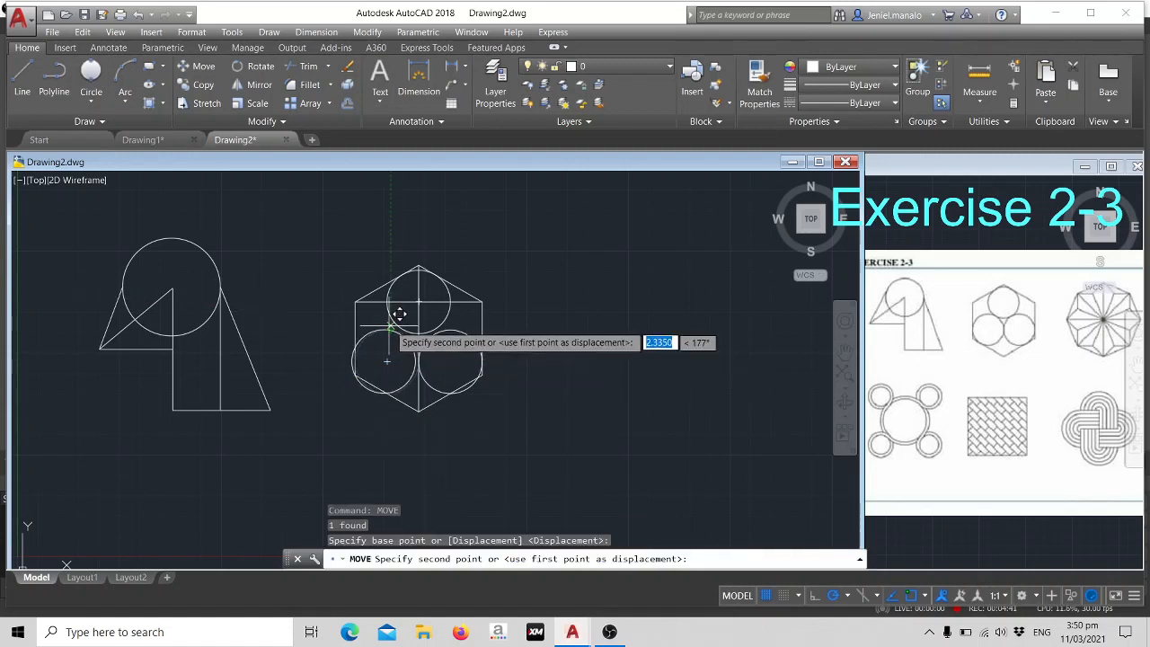
pyautogui.click(390, 323)
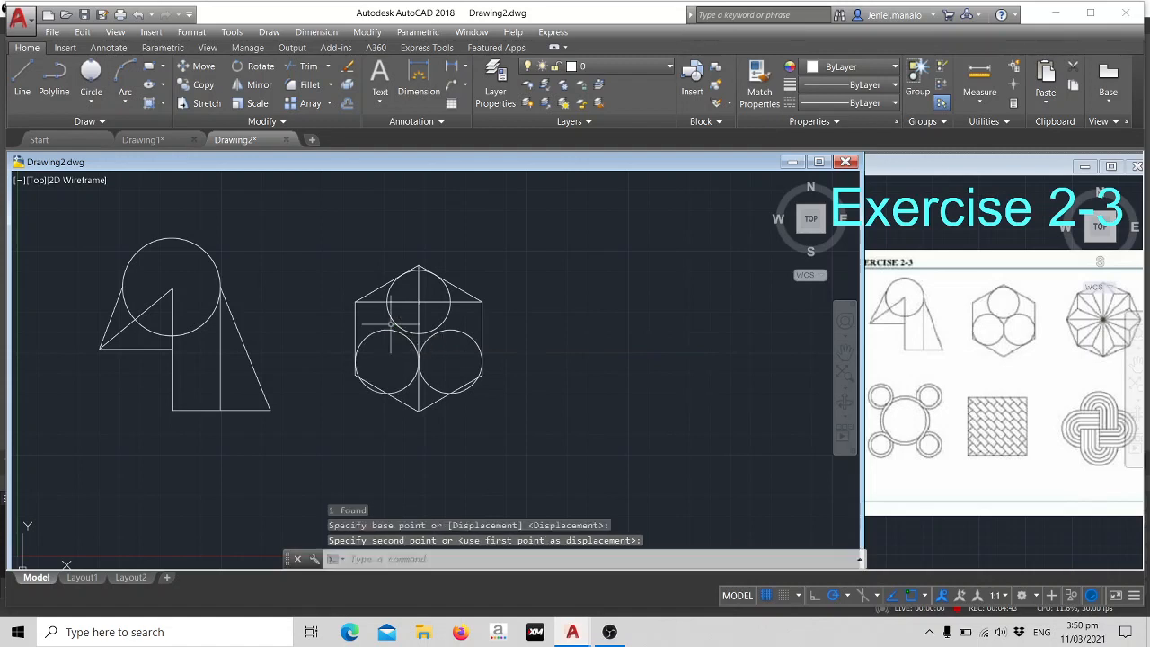
# - Shift the centres of both lower circles straight up by about 2.93 units to fit them inside the hexagon
pyautogui.click(400, 391)
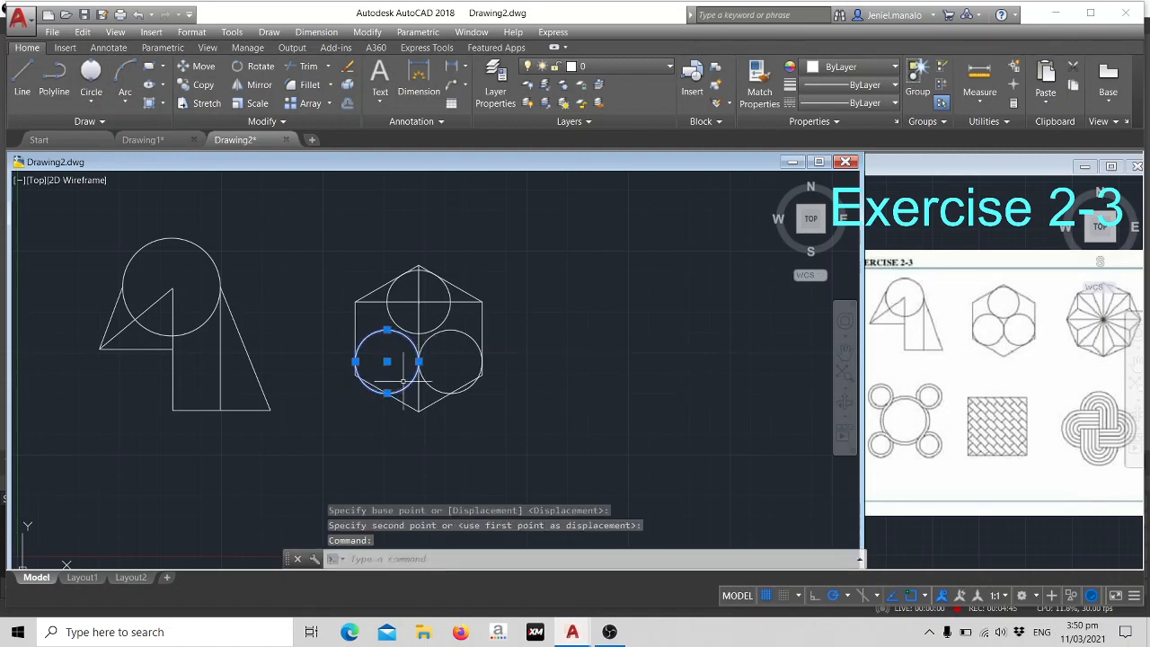
pyautogui.click(386, 361)
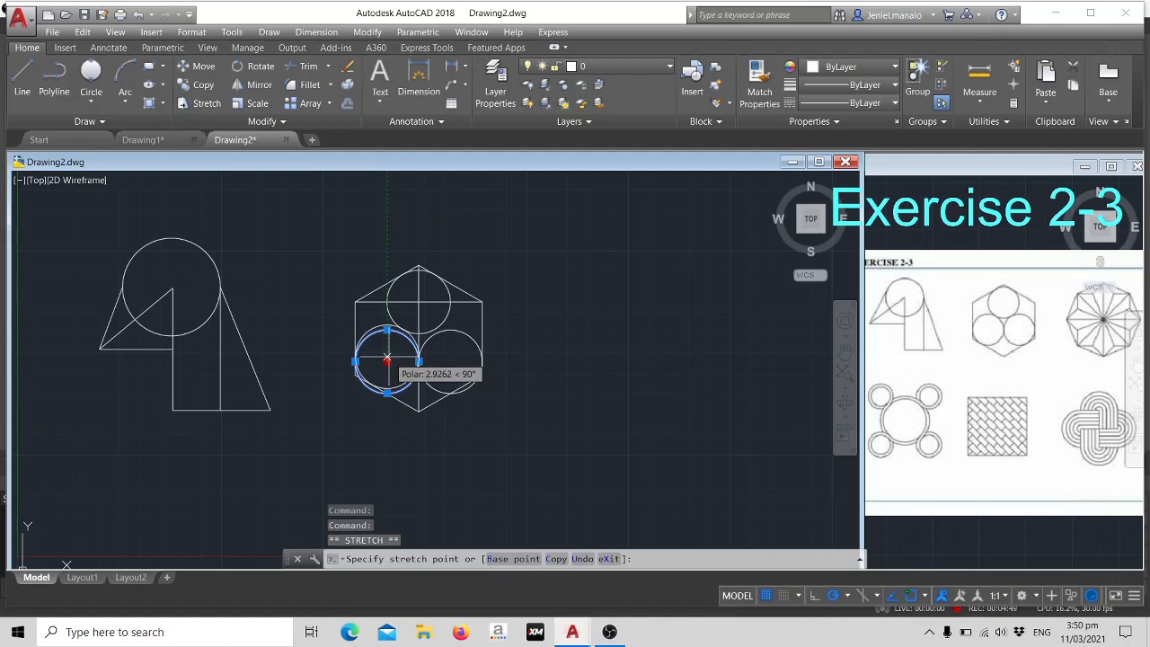
pyautogui.click(386, 356)
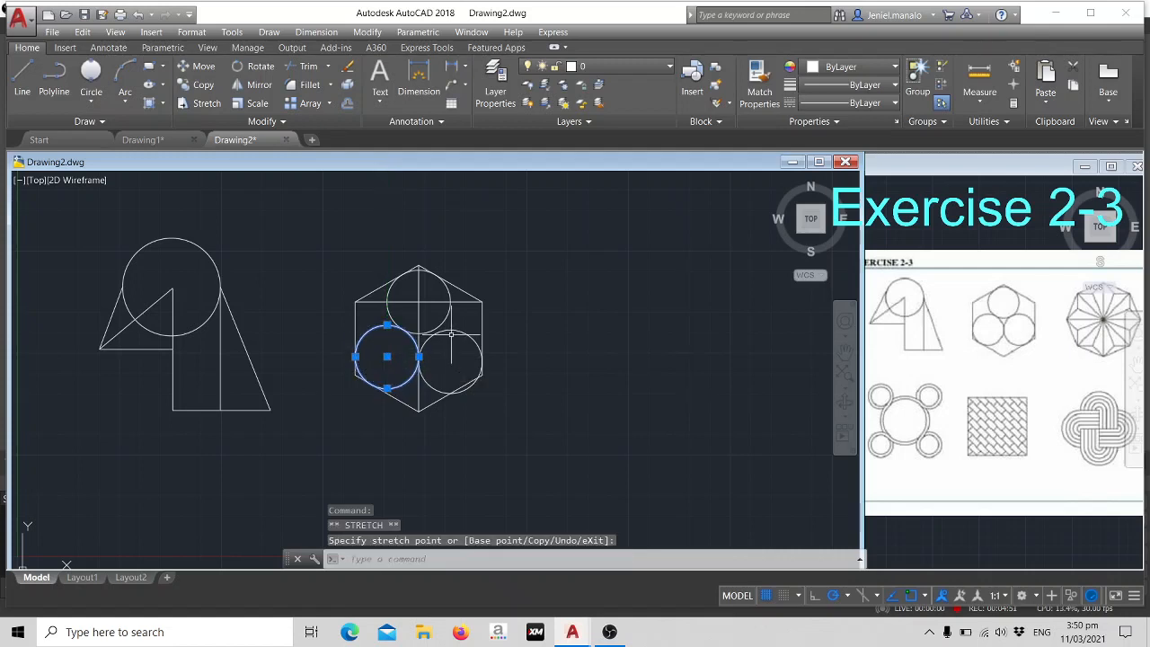
pyautogui.click(451, 331)
pyautogui.click(451, 361)
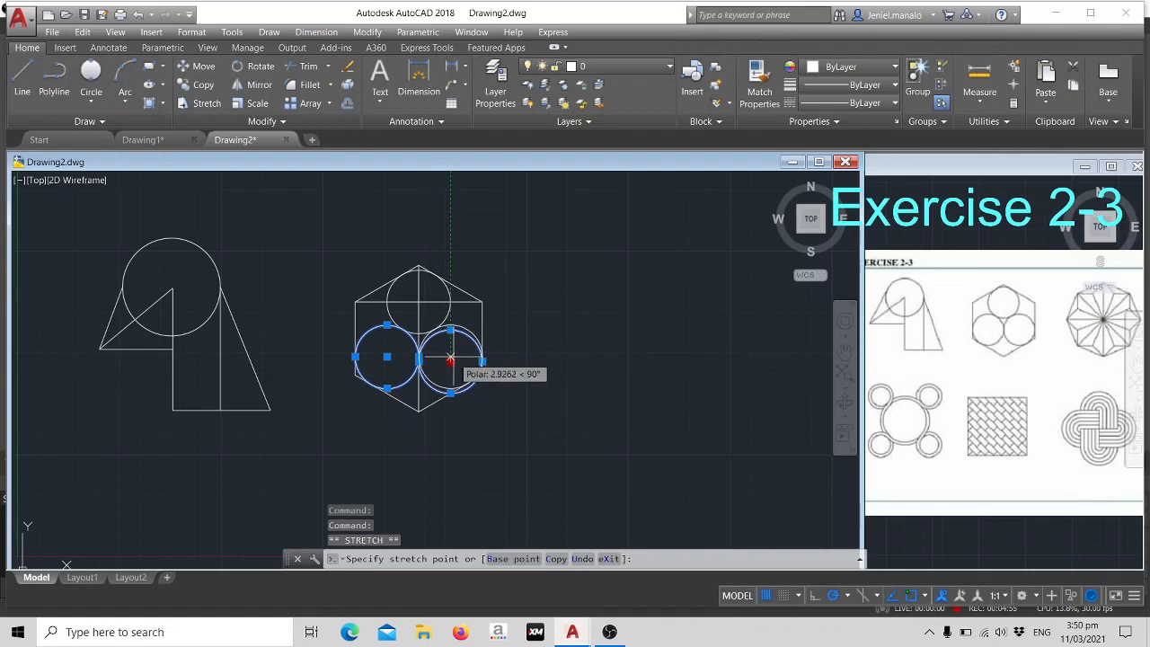
pyautogui.click(450, 360)
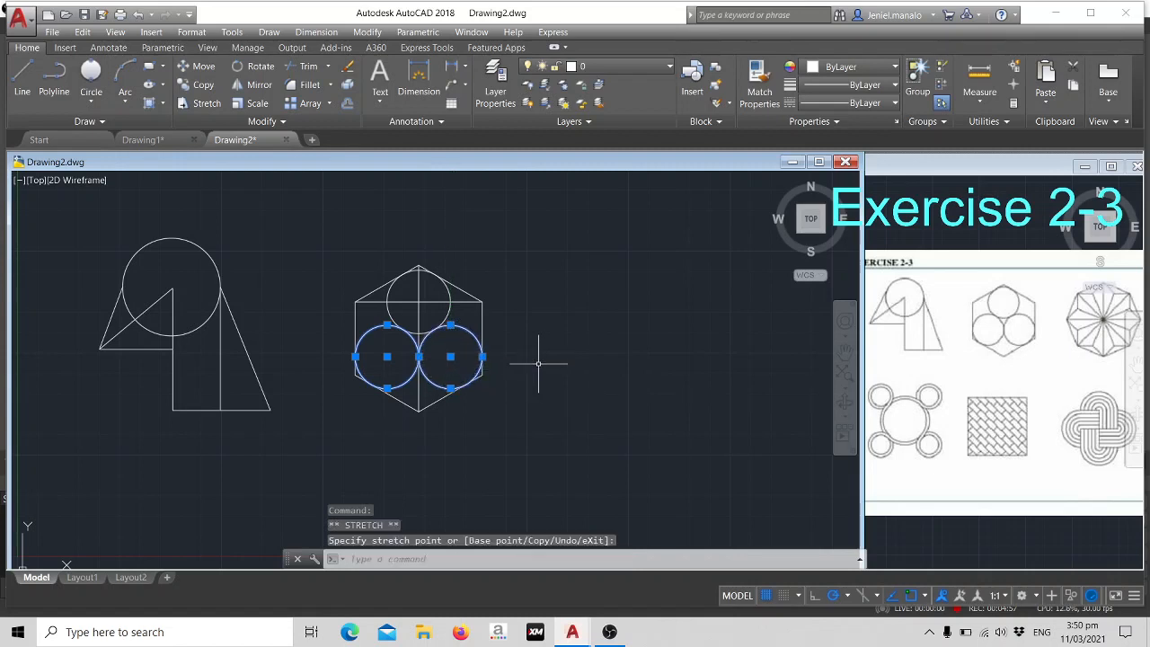
# - Erase the vertical and horizontal construction lines inside the hexagon
pyautogui.press('Escape')
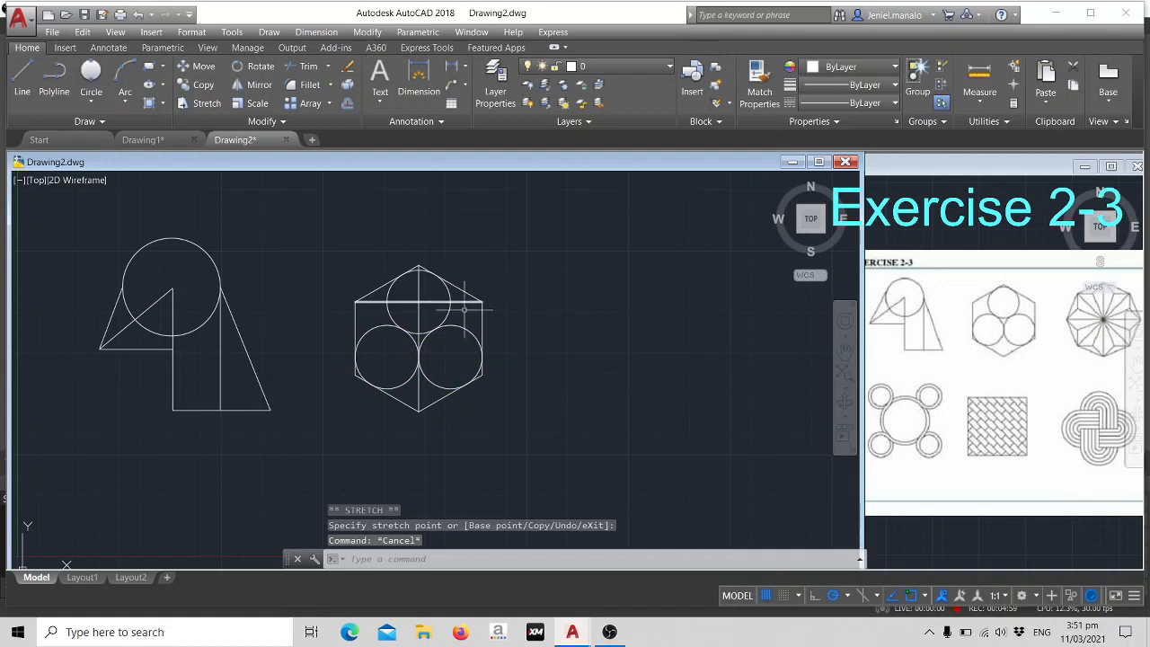
pyautogui.click(419, 285)
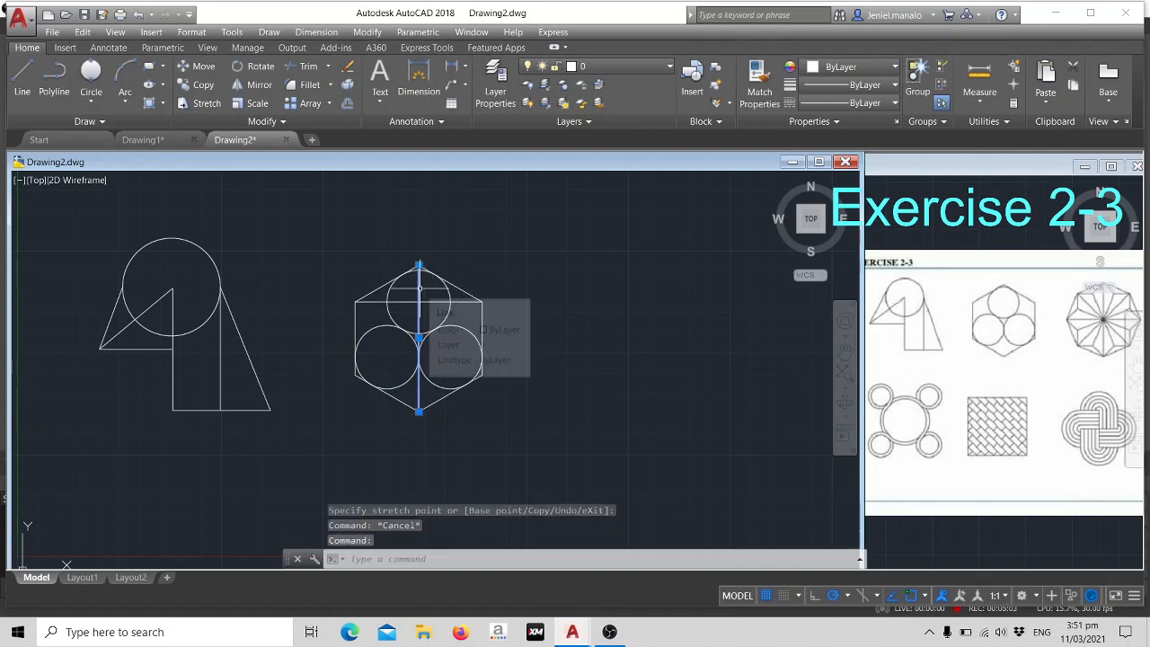
pyautogui.write('e')
pyautogui.press('Return')
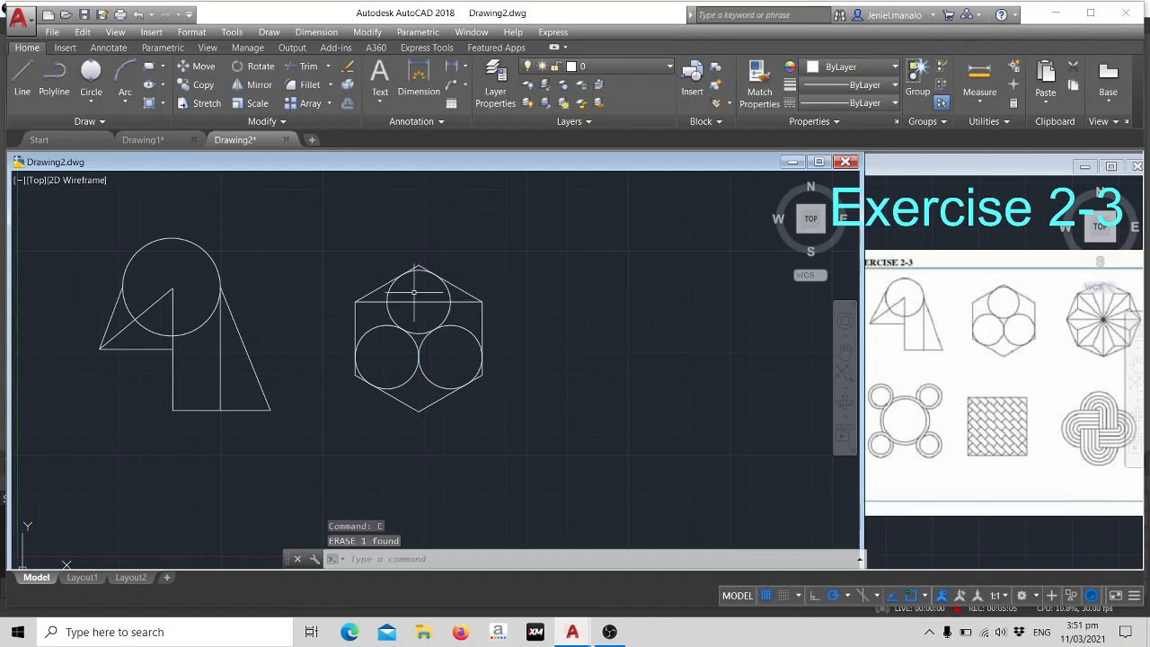
pyautogui.click(403, 302)
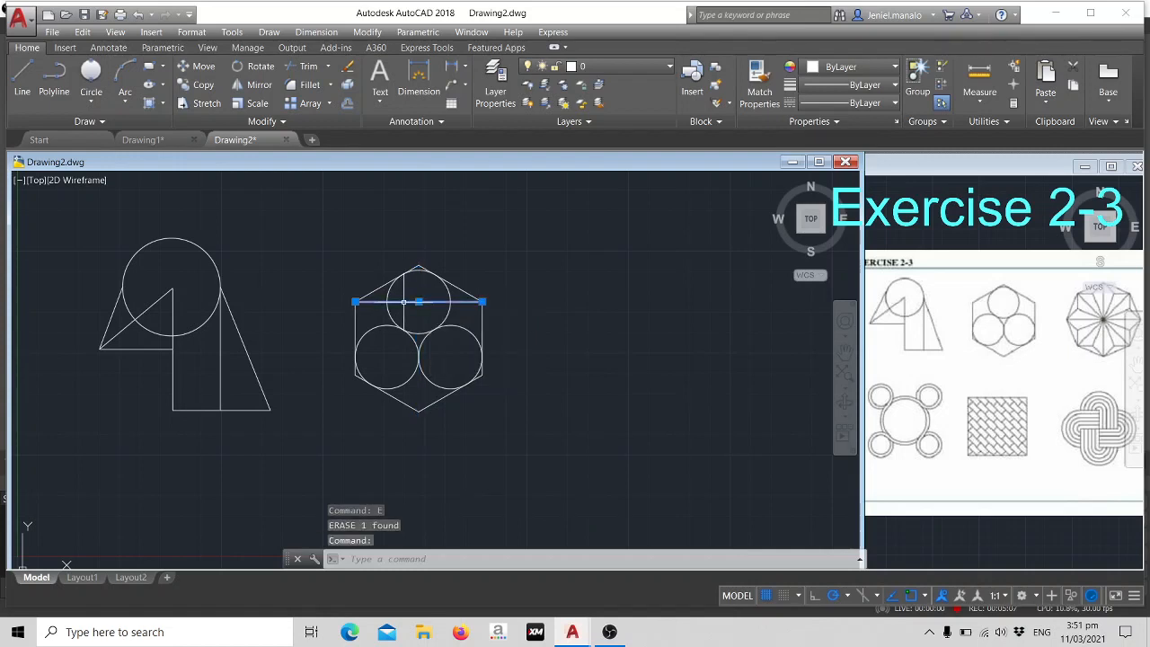
pyautogui.write('e')
pyautogui.press('Return')
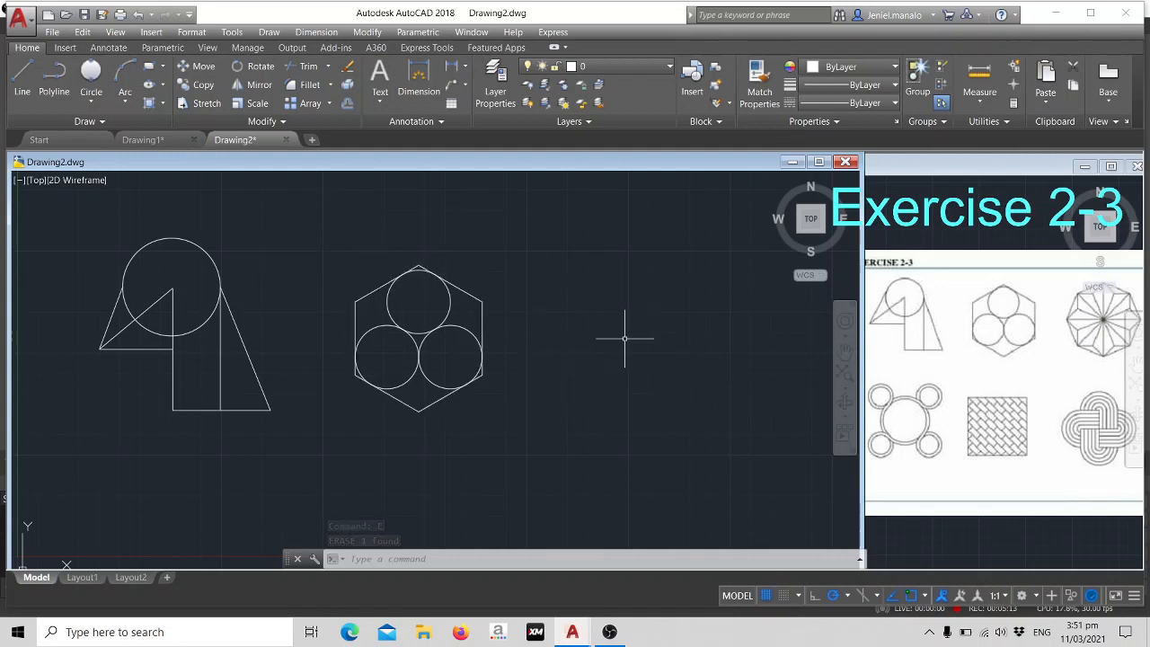
# - Draw two connected lines in the empty area beside the hexagon: 45 units straight down, followed by 45 units horizontally to the right
pyautogui.moveTo(627, 365); pyautogui.dragTo(531, 377, button='middle')
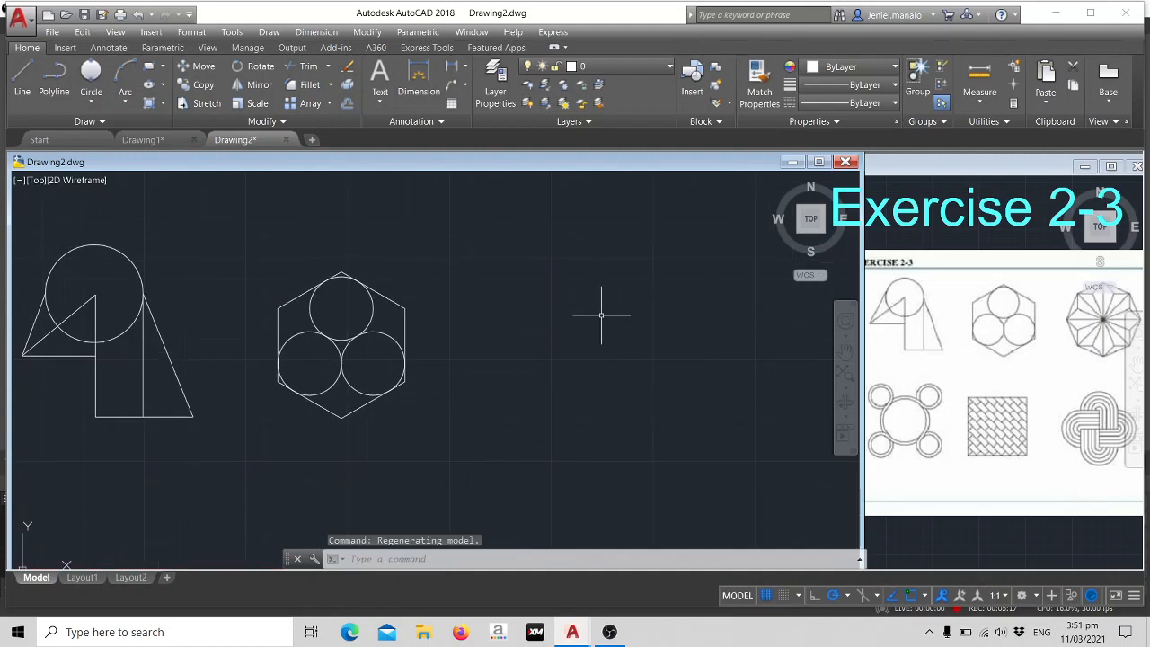
pyautogui.write('l')
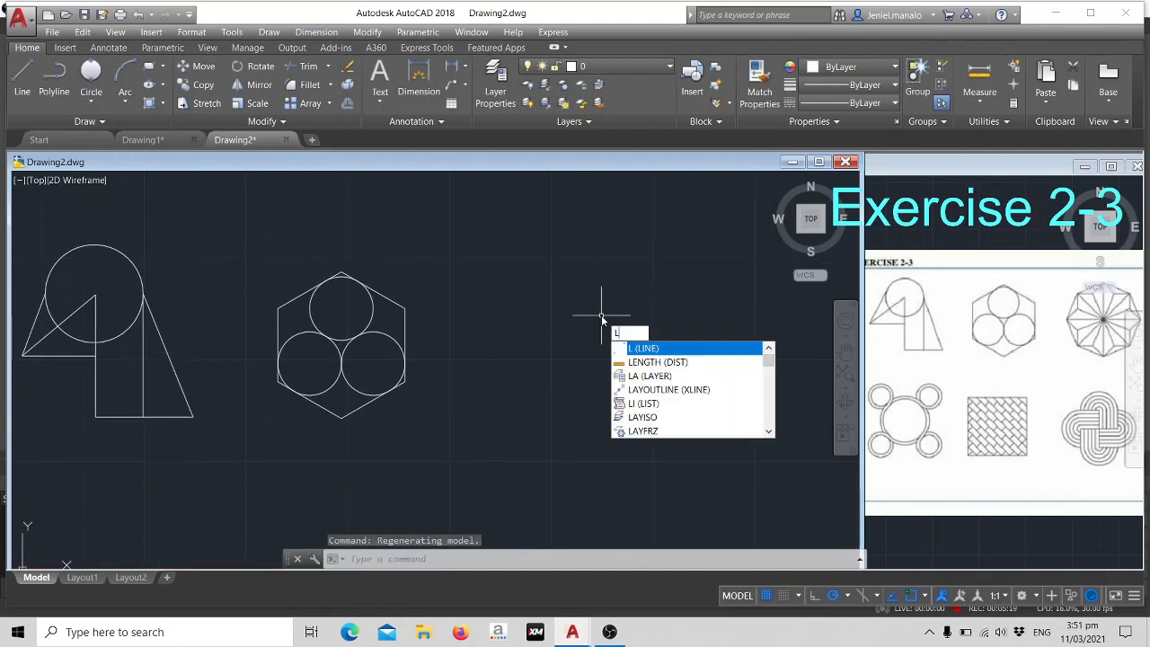
pyautogui.press('Return')
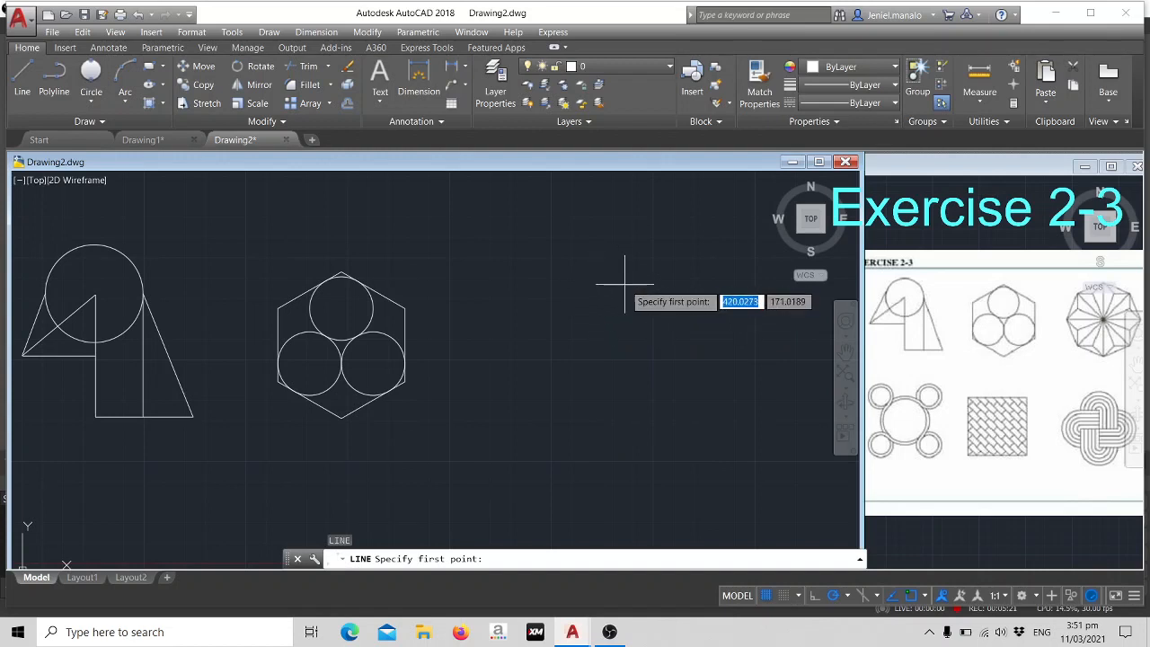
pyautogui.click(625, 285)
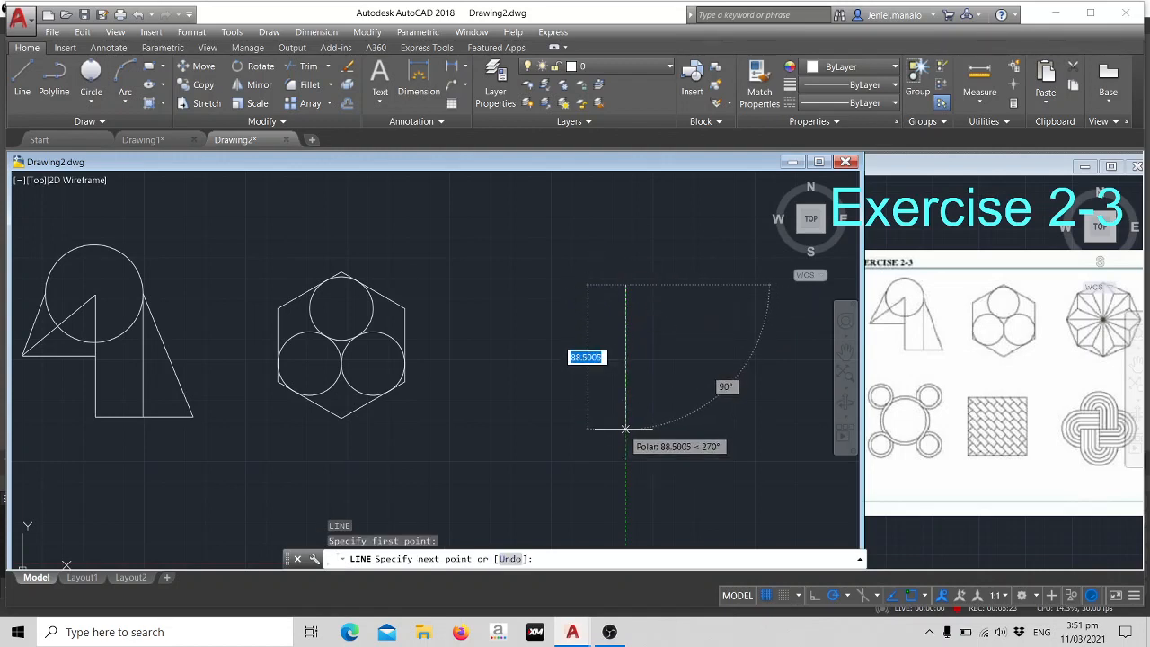
pyautogui.write('45')
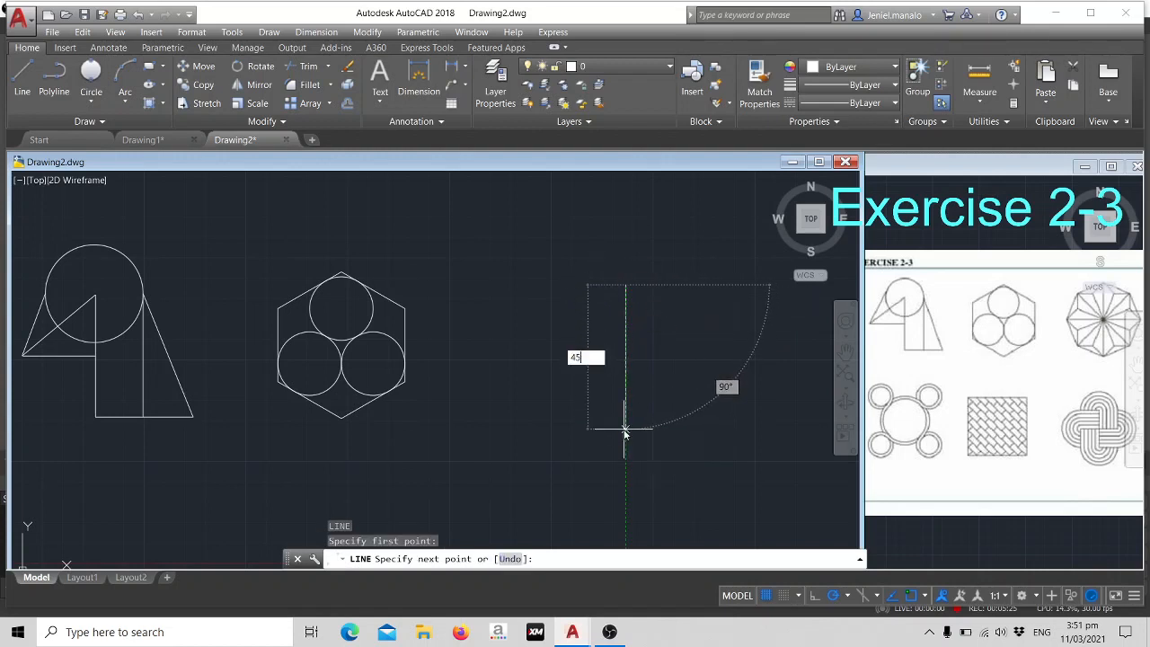
pyautogui.press('Return')
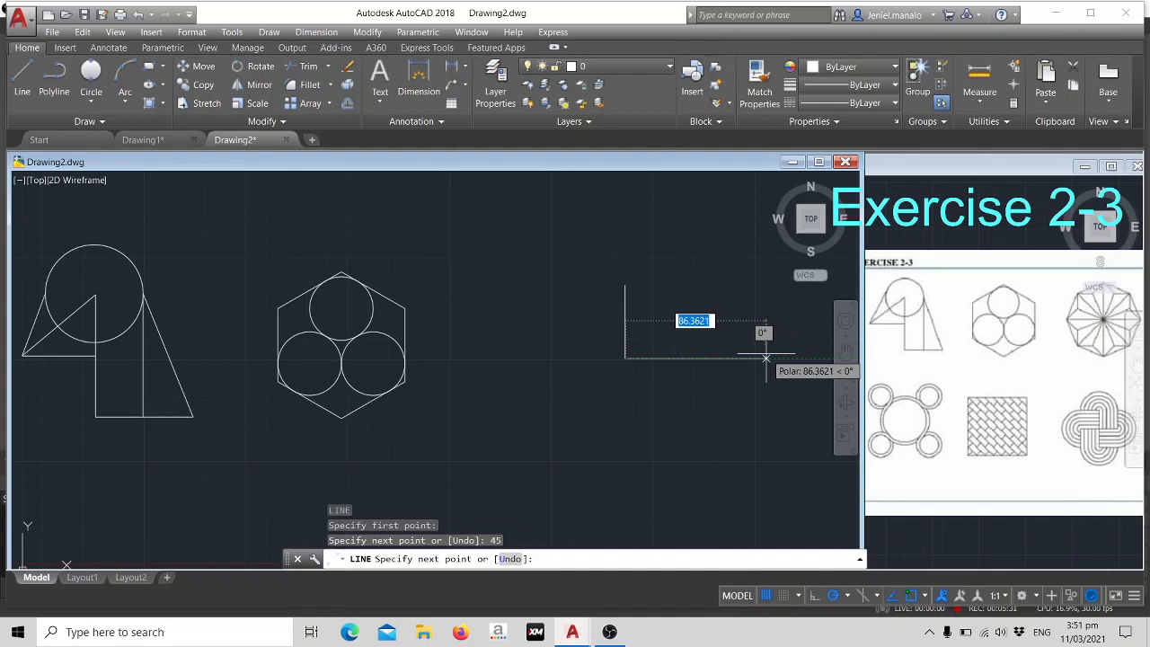
pyautogui.write('45')
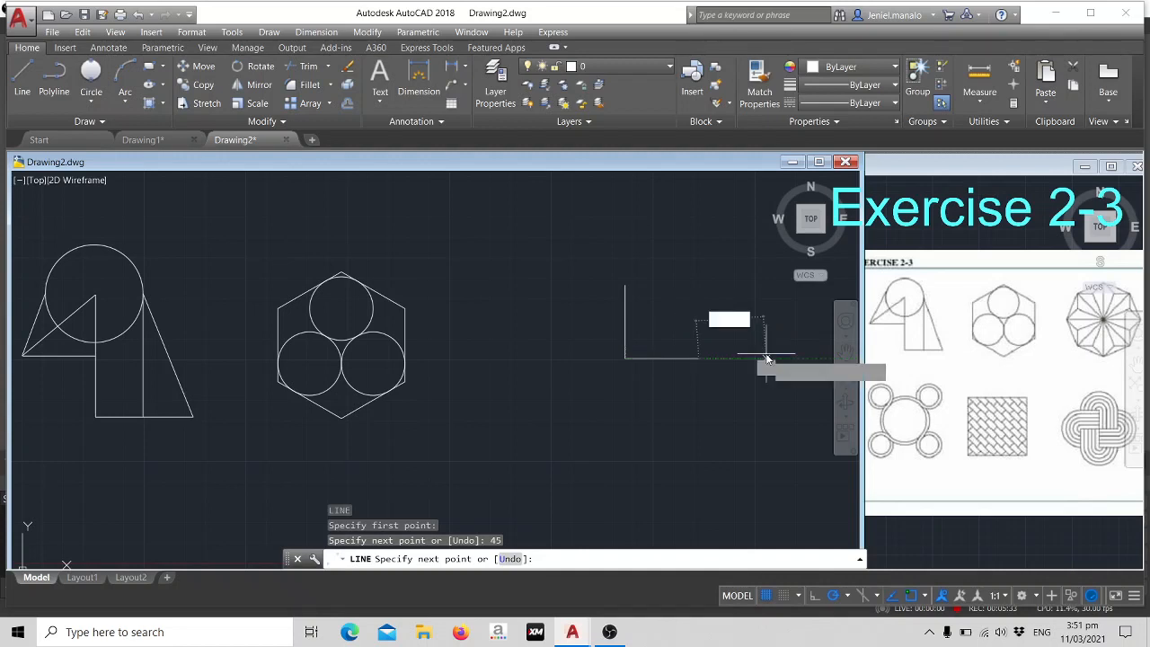
pyautogui.press('Return')
pyautogui.press('Escape')
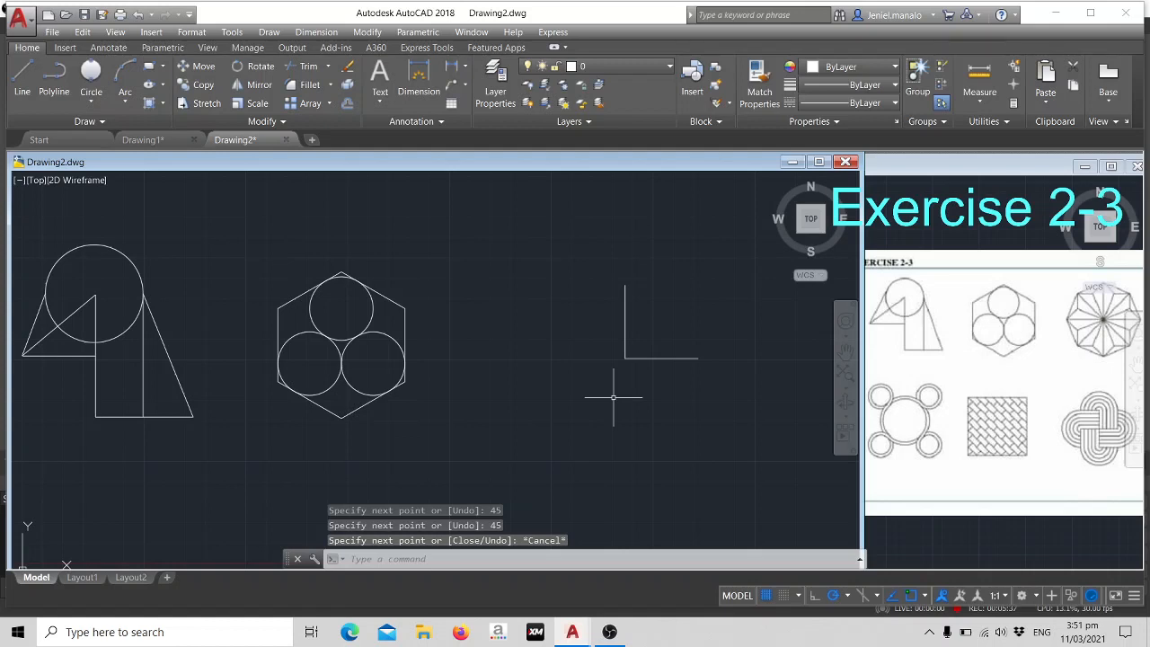
# - Draw a 35-unit line at 22.5° from the corner where the vertical and horizontal lines meet
pyautogui.write('l')
pyautogui.press('Return')
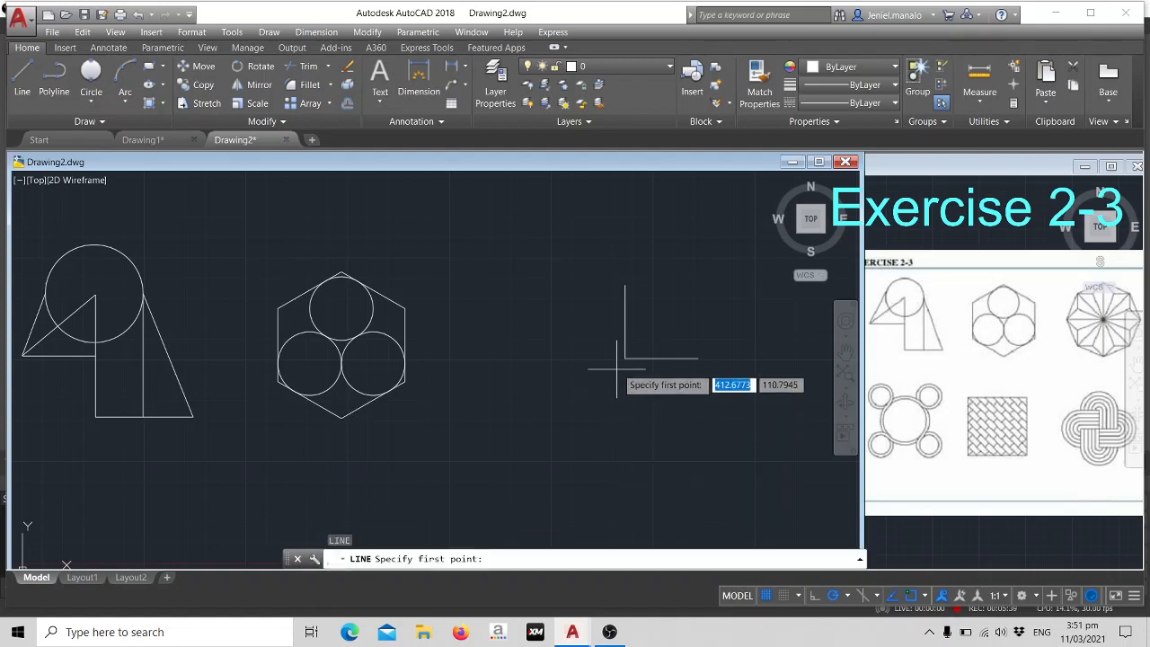
pyautogui.click(626, 358)
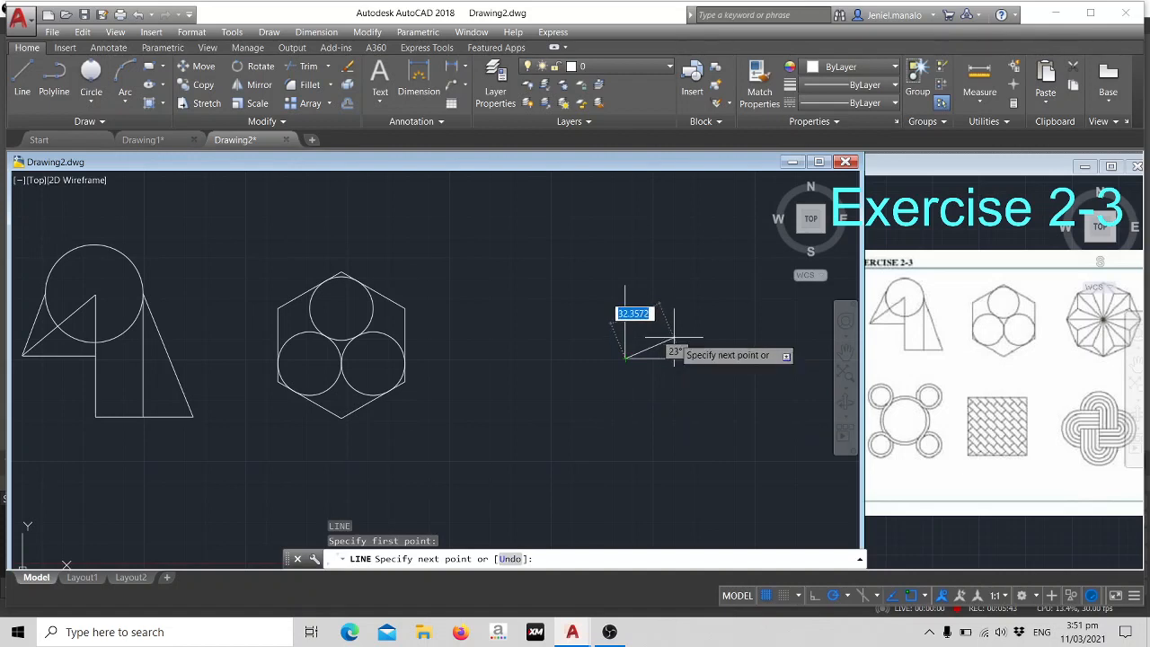
pyautogui.write('35')
pyautogui.press('Tab')
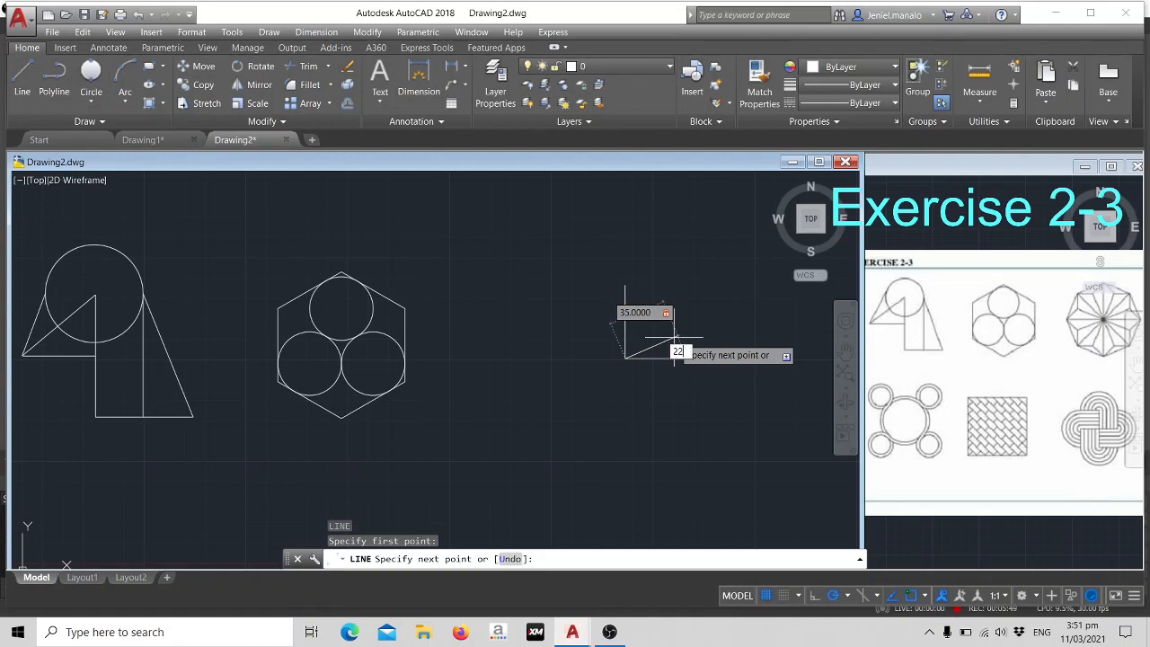
pyautogui.press('Return')
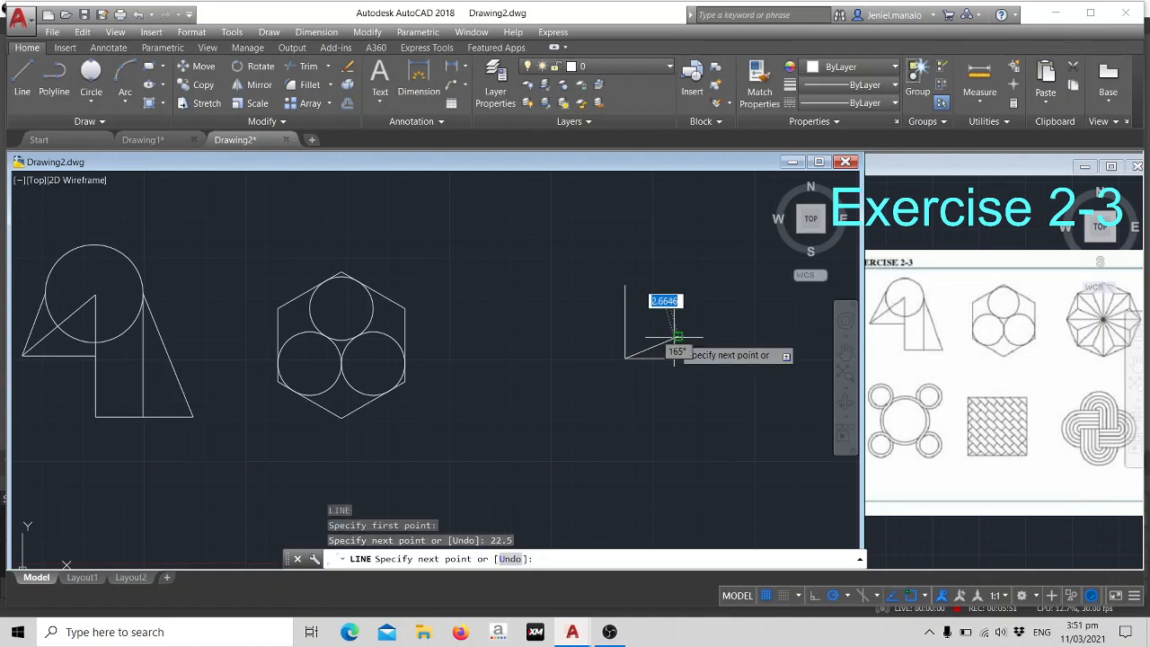
pyautogui.press('Escape')
# - Draw a 45-unit line at 45° from the same corner point
pyautogui.write('l')
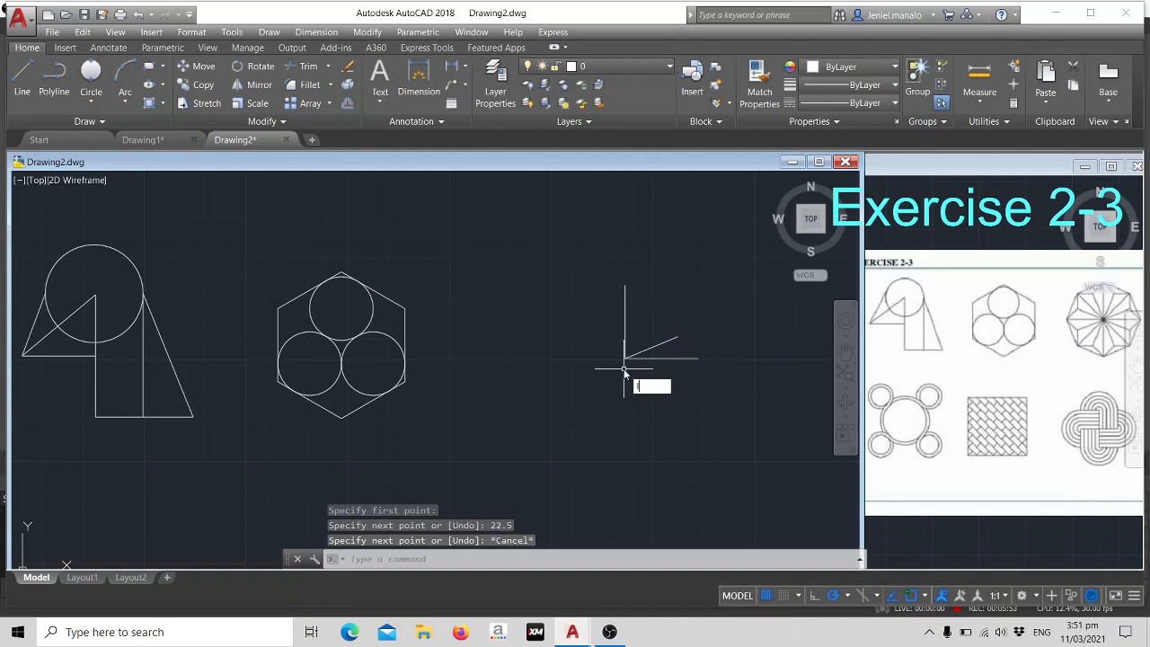
pyautogui.press('Return')
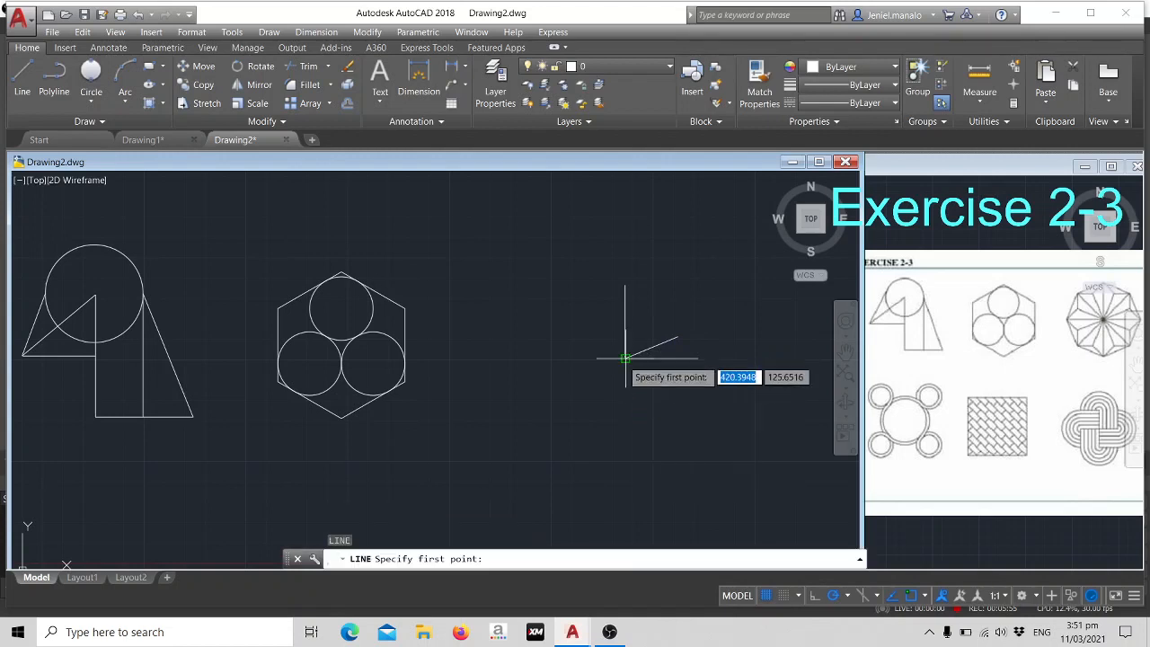
pyautogui.click(626, 357)
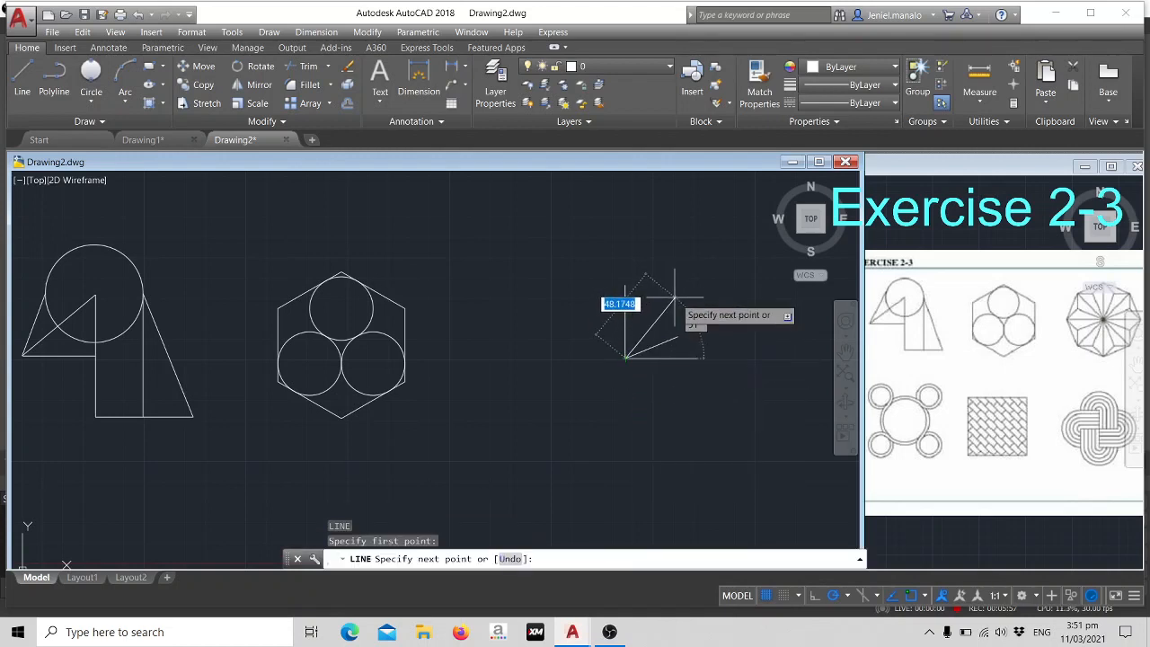
pyautogui.write('45')
pyautogui.press('Tab')
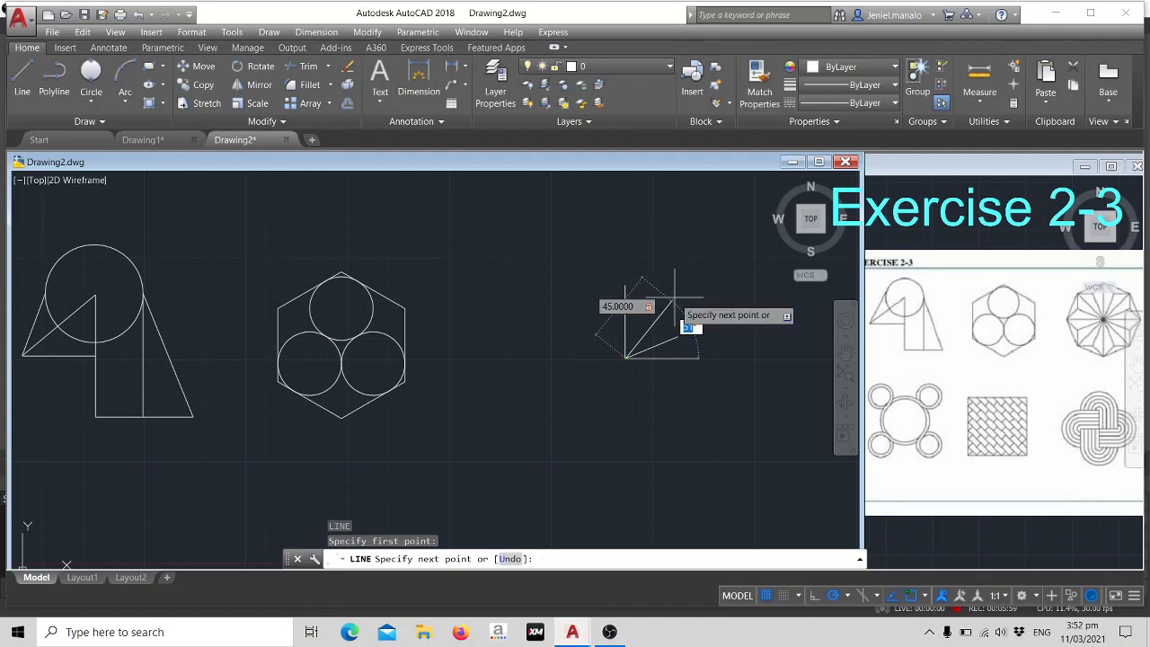
pyautogui.write('45')
pyautogui.press('Return')
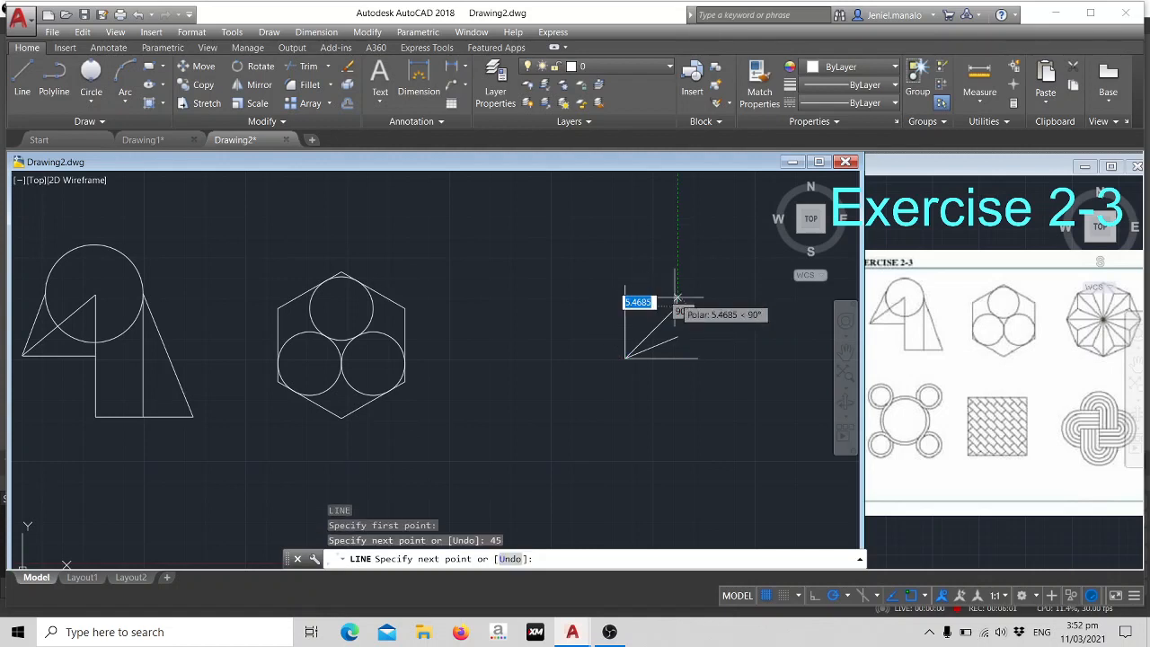
pyautogui.press('Escape')
# - Draw a 35-unit line at 67.5° from the shared corner point
pyautogui.write('l')
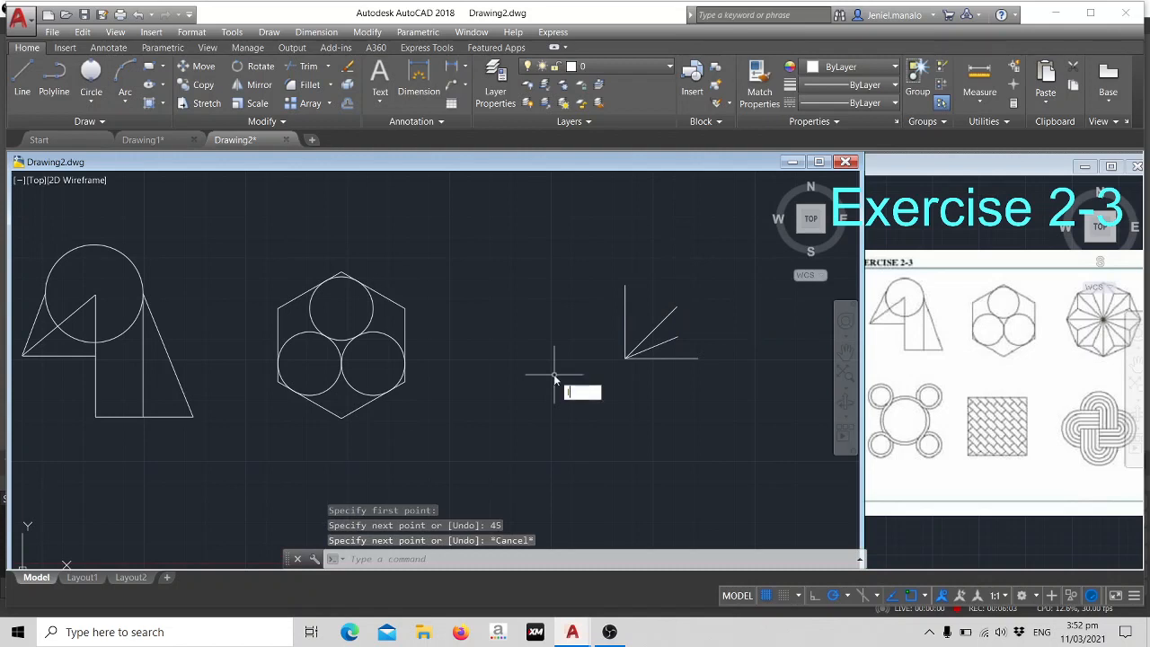
pyautogui.press('Return')
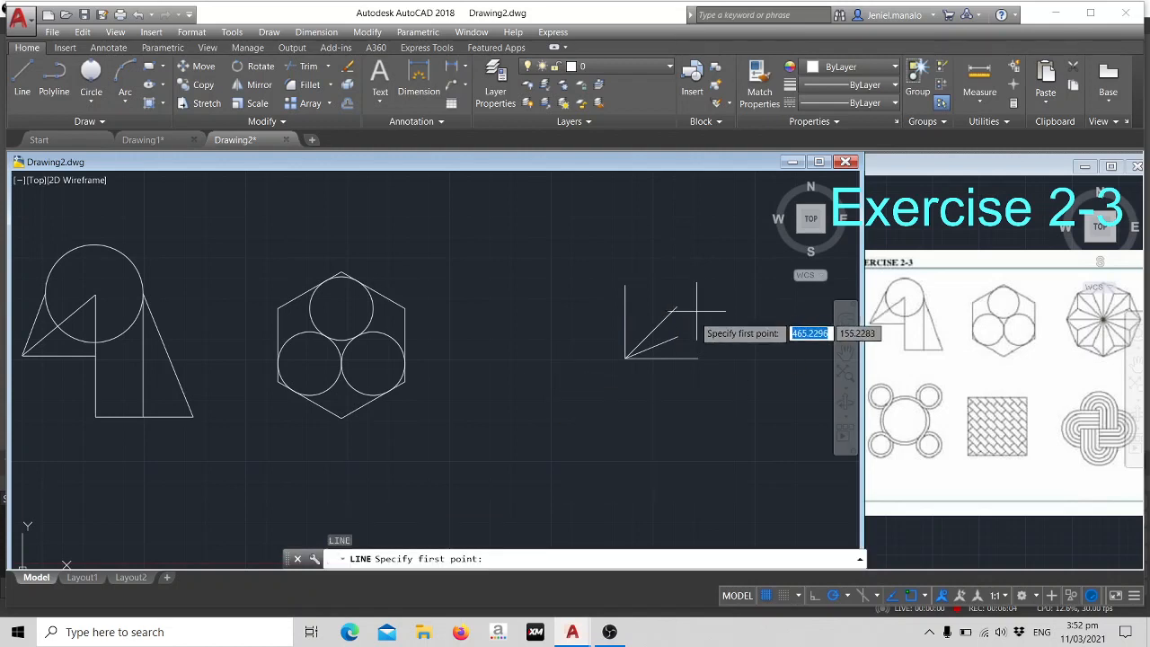
pyautogui.click(626, 357)
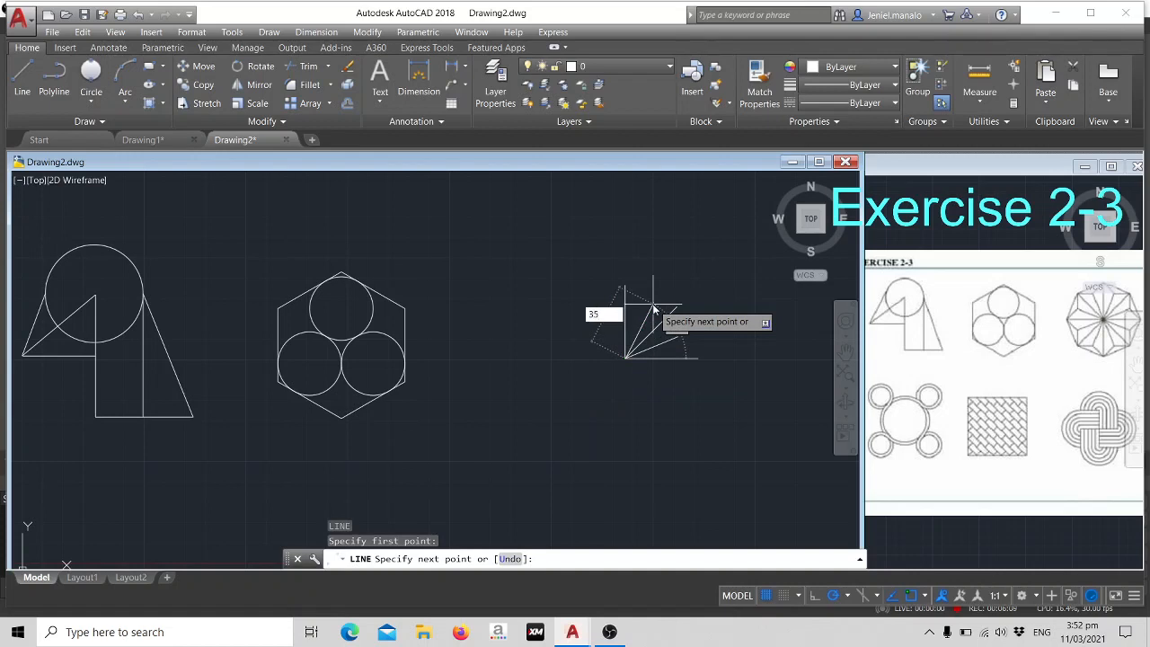
pyautogui.write('35')
pyautogui.press('Tab')
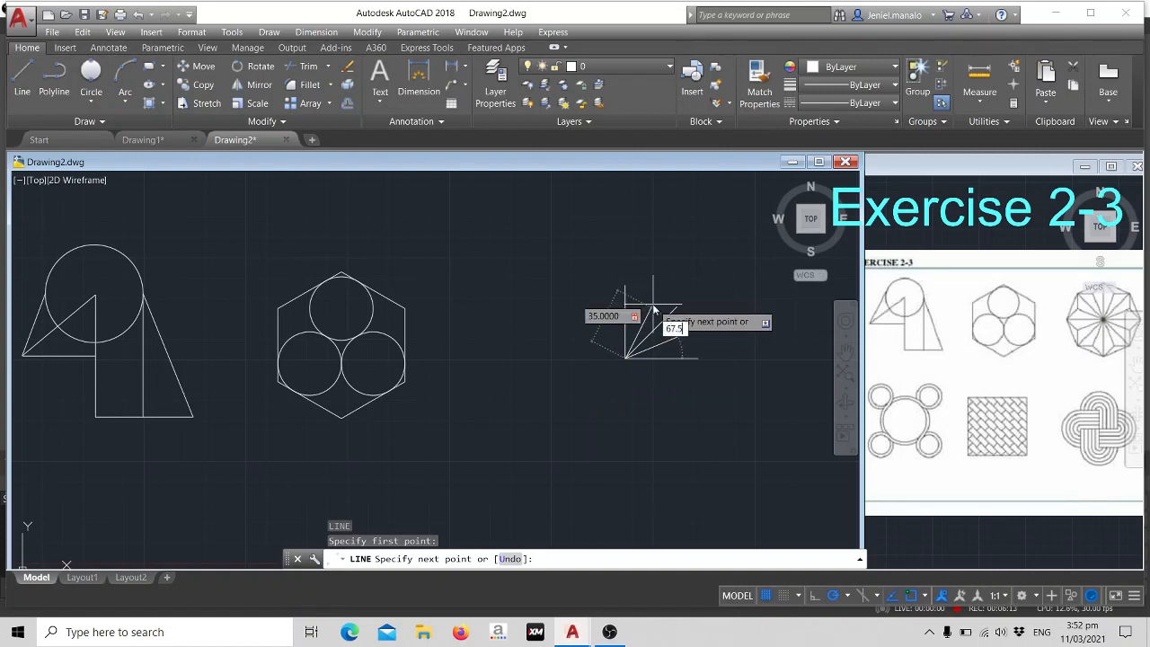
pyautogui.press('Return')
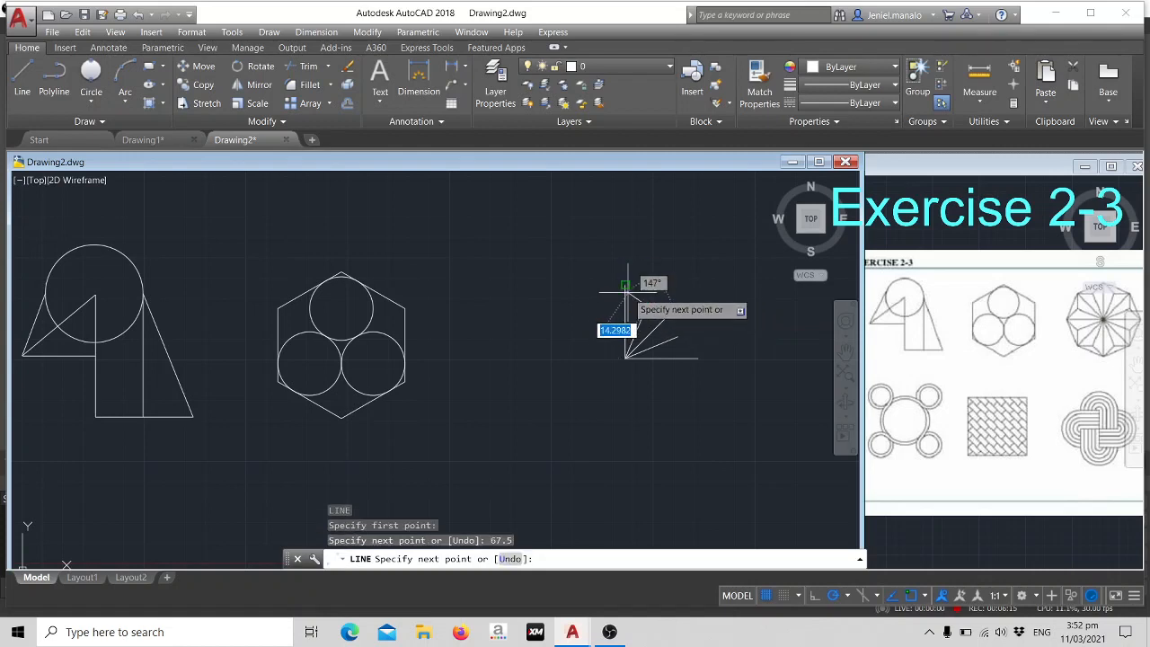
pyautogui.press('Escape')
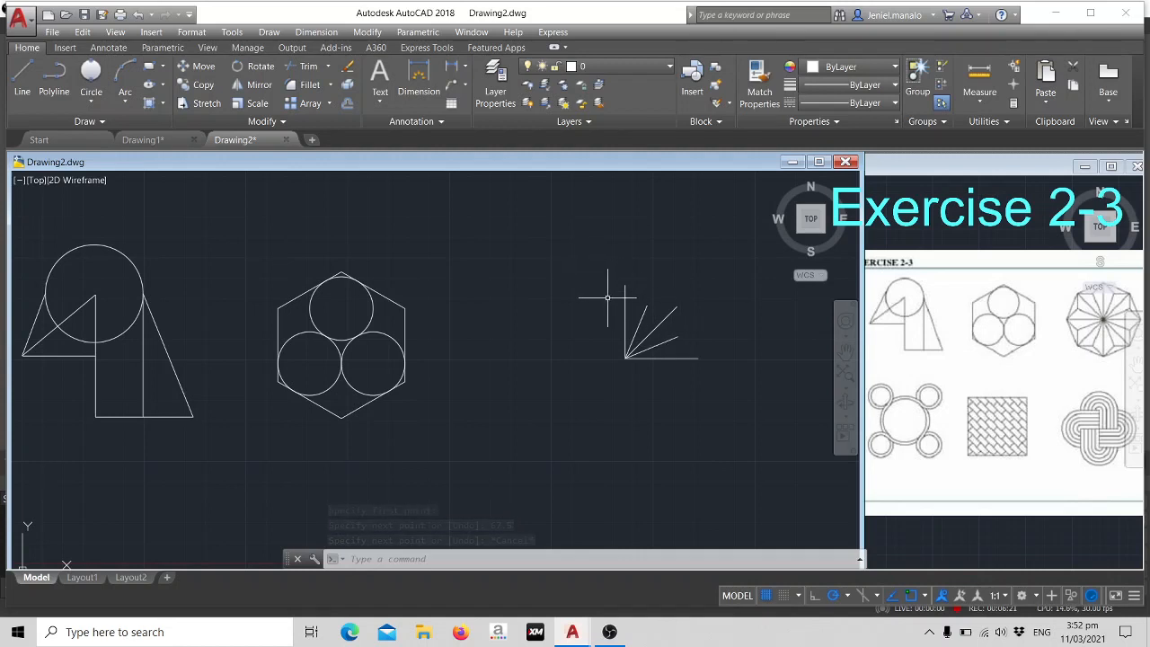
# - Connect the outer endpoints of the five radiating lines with a chain of lines, from the vertical line's upper end to the horizontal line's right end
pyautogui.write('l')
pyautogui.press('Return')
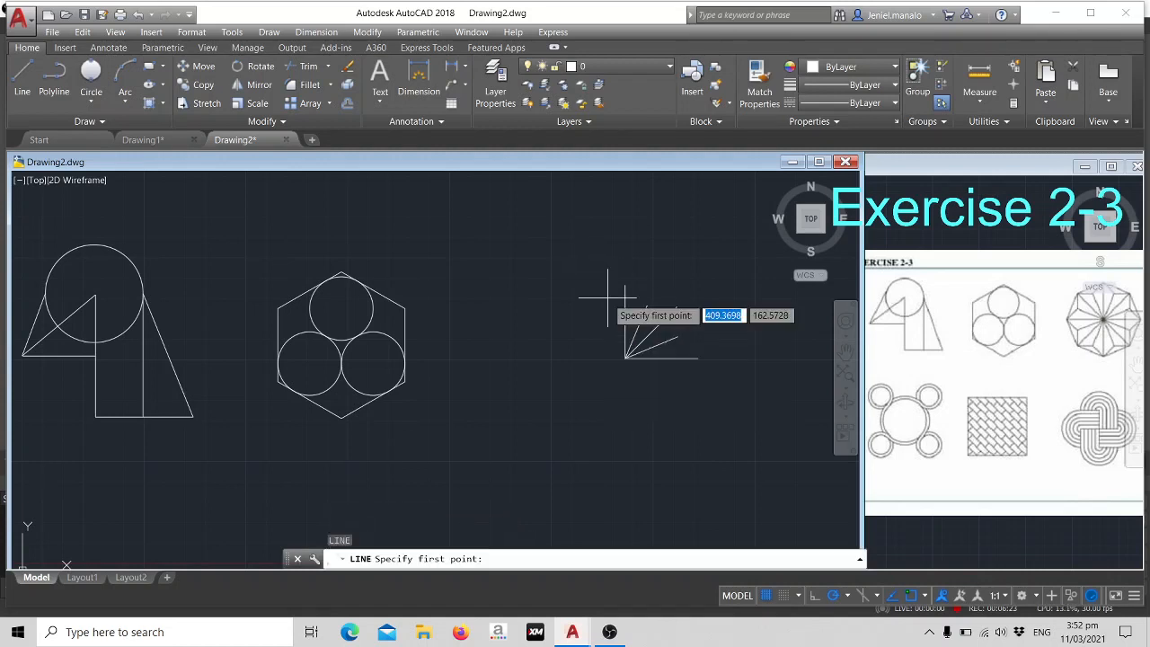
pyautogui.click(626, 286)
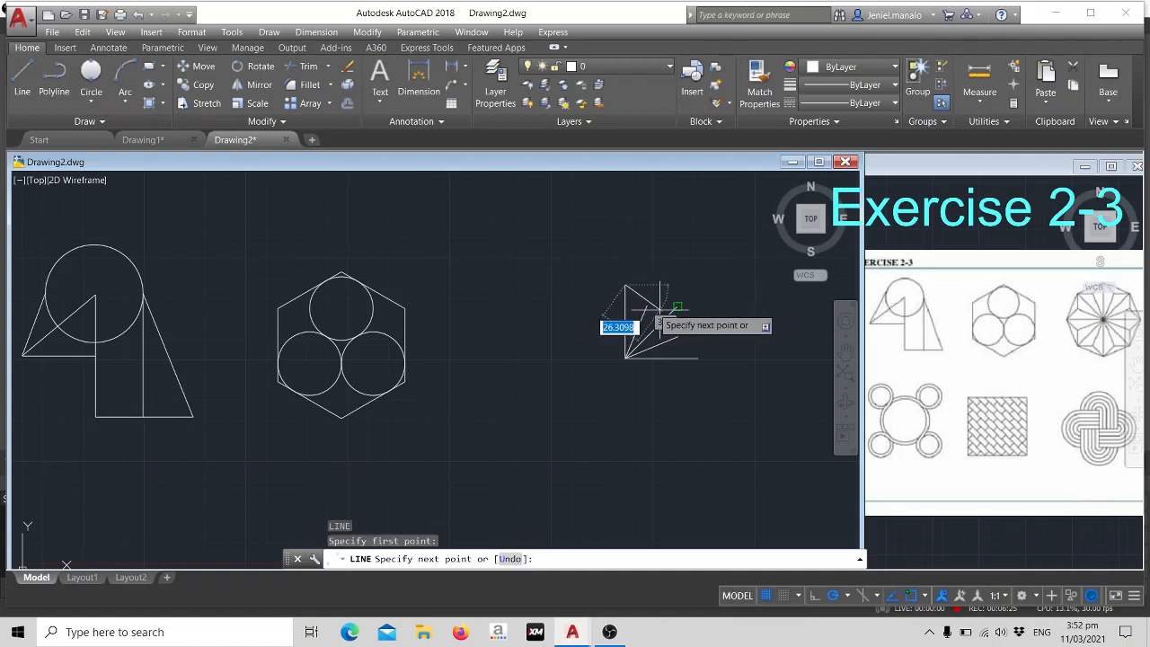
pyautogui.click(646, 307)
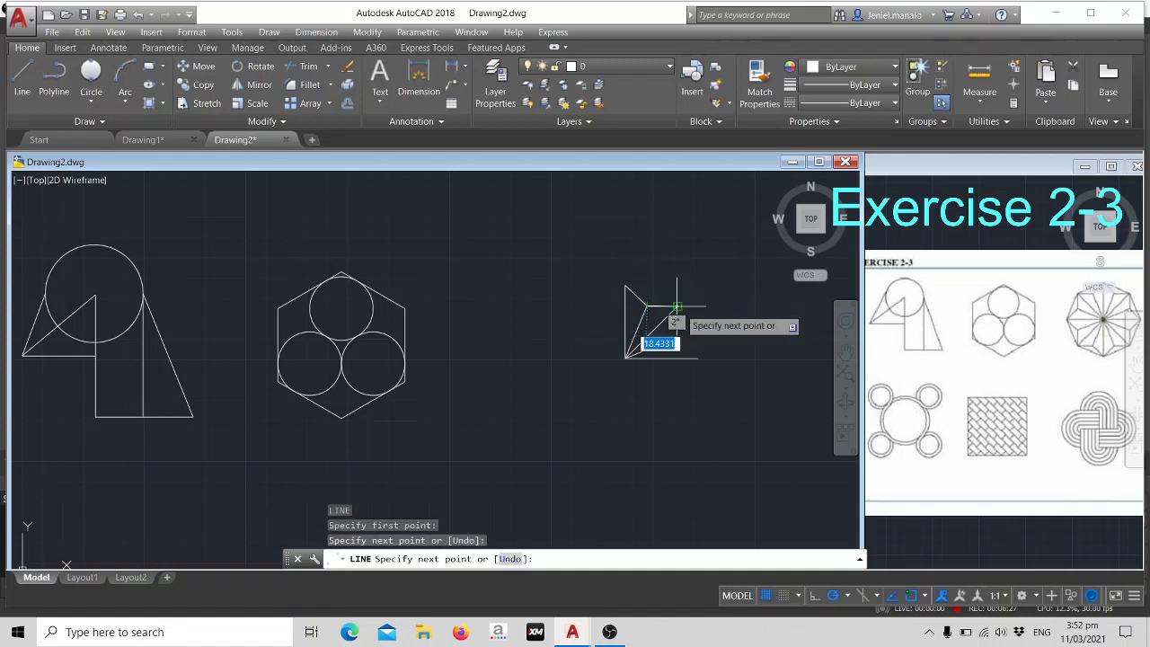
pyautogui.click(678, 309)
pyautogui.click(678, 336)
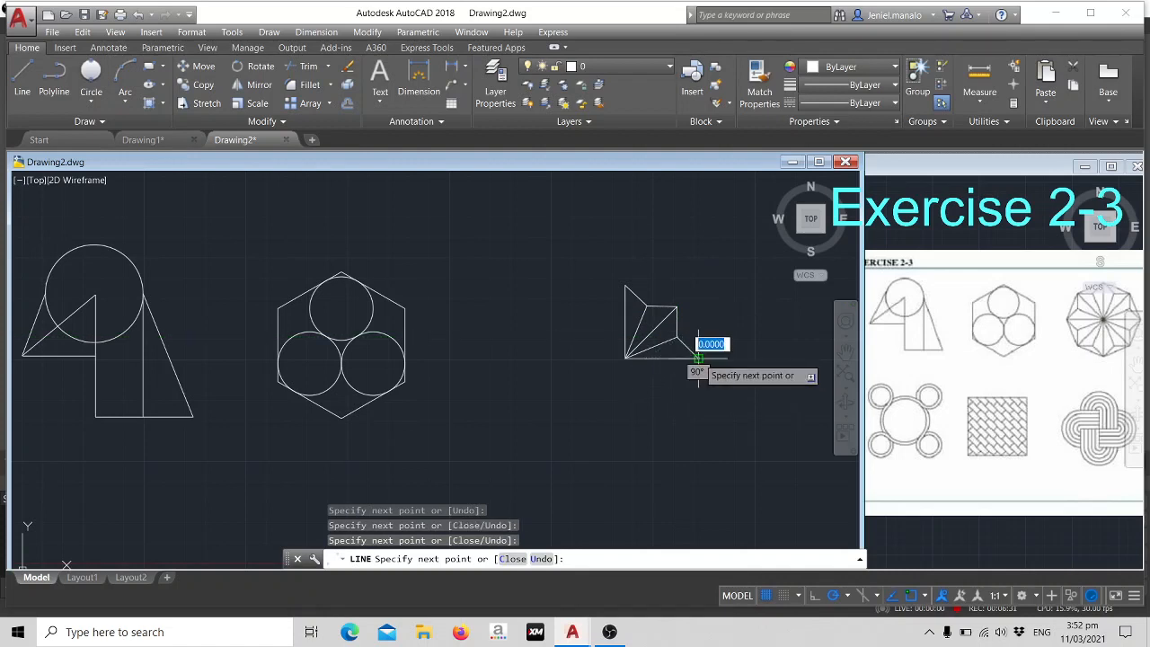
pyautogui.click(696, 358)
pyautogui.press('Escape')
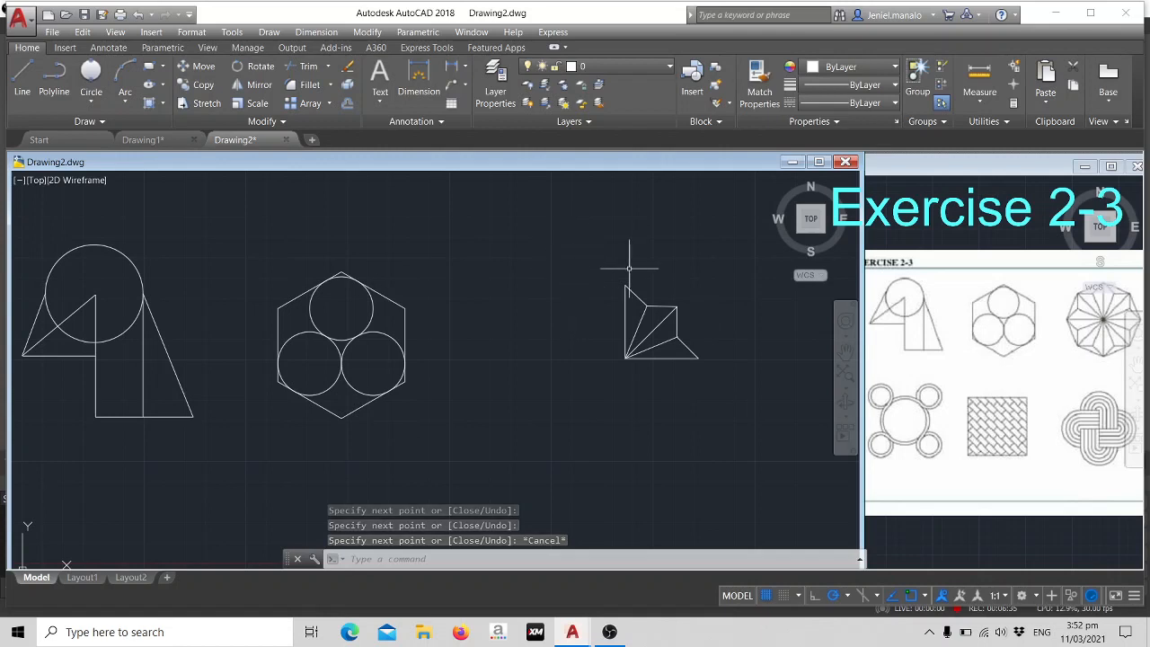
# - Create a polar array of the star's quarter with 4 items, centred on the corner where its radiating lines meet
pyautogui.click(596, 259)
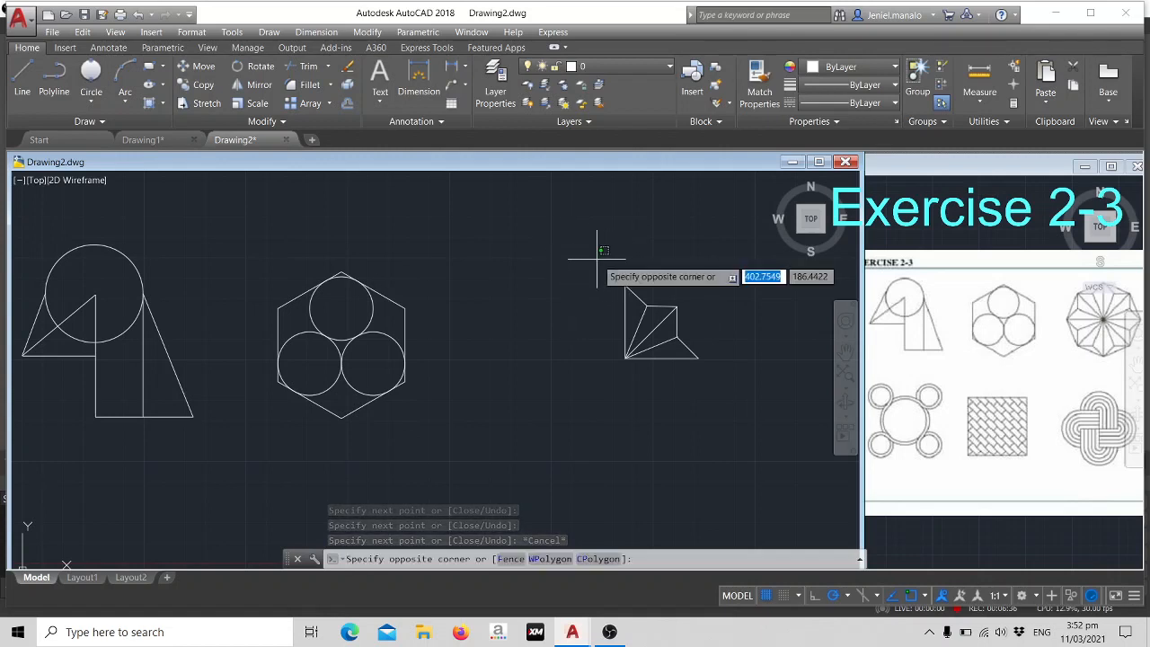
pyautogui.click(703, 380)
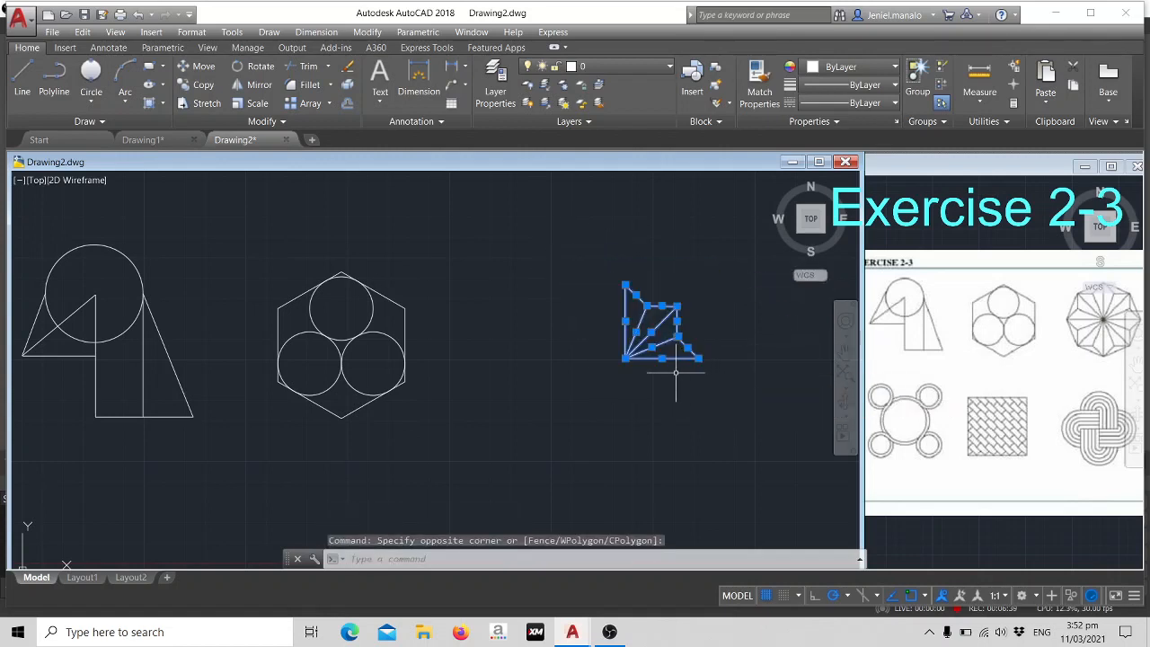
pyautogui.write('AR')
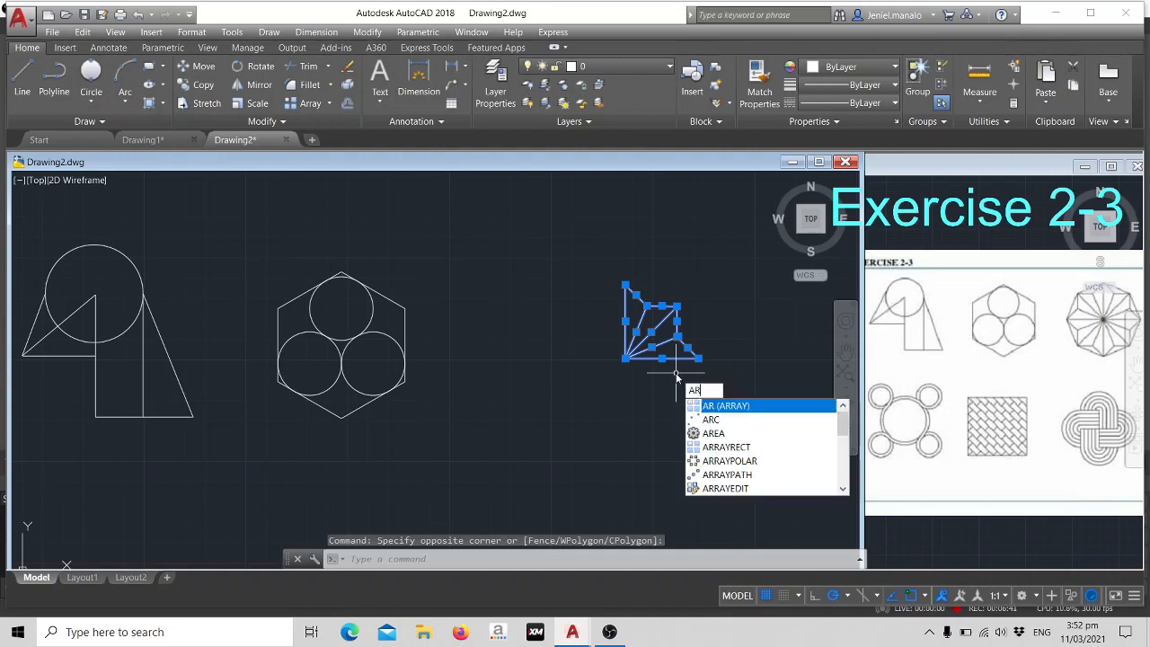
pyautogui.press('Return')
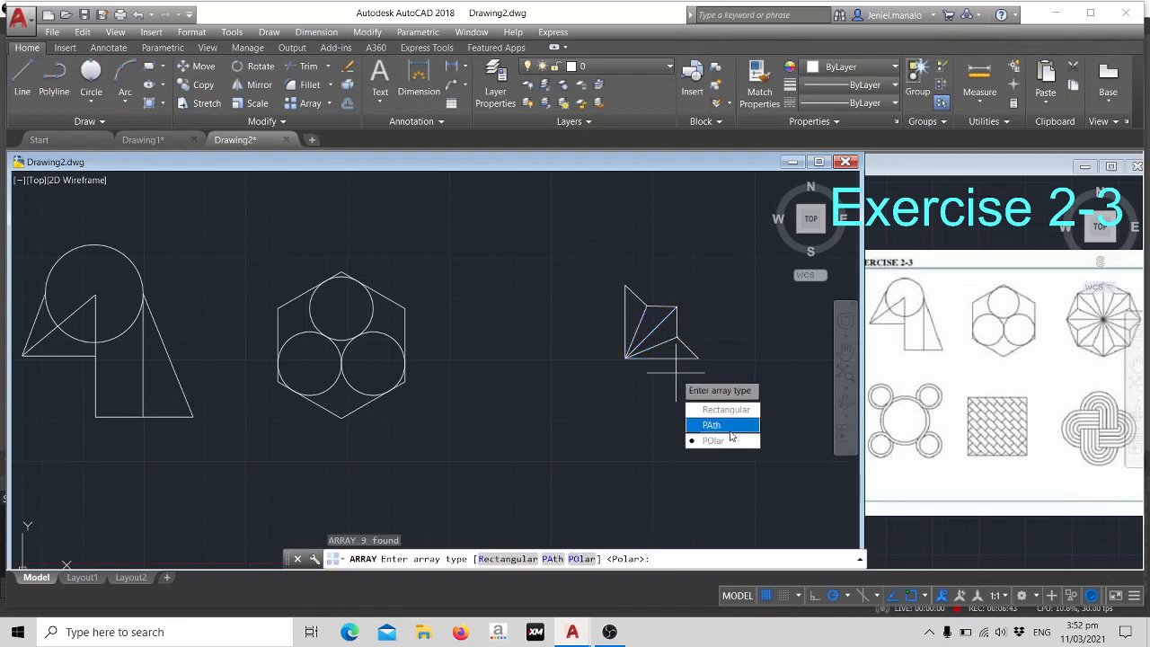
pyautogui.click(728, 441)
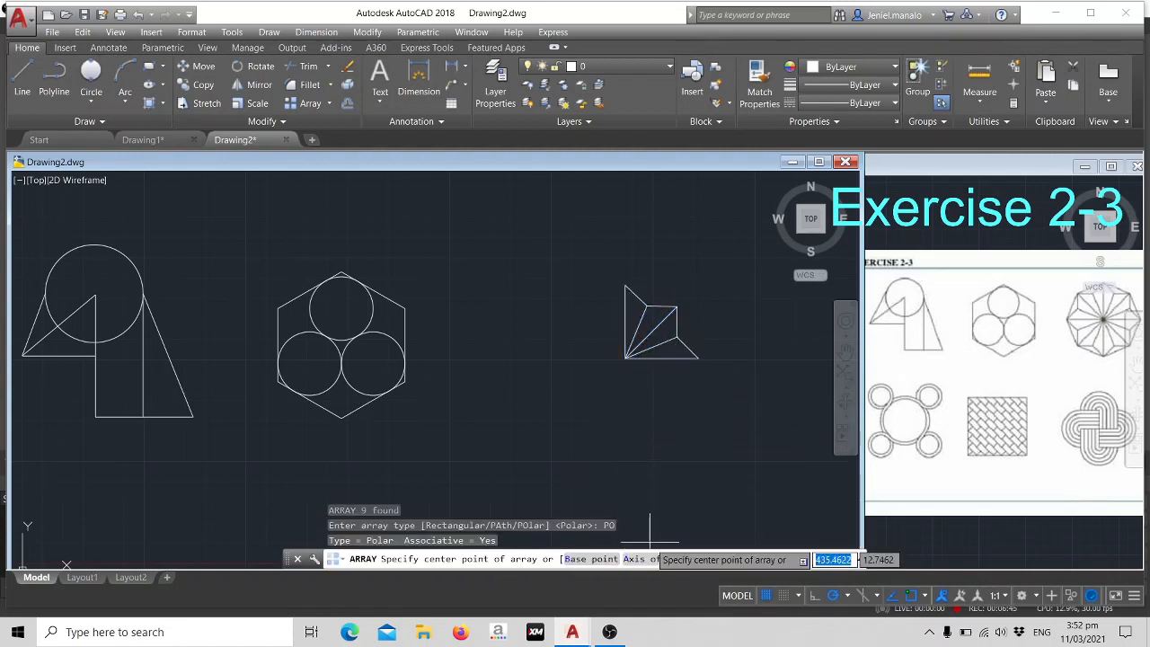
pyautogui.click(624, 358)
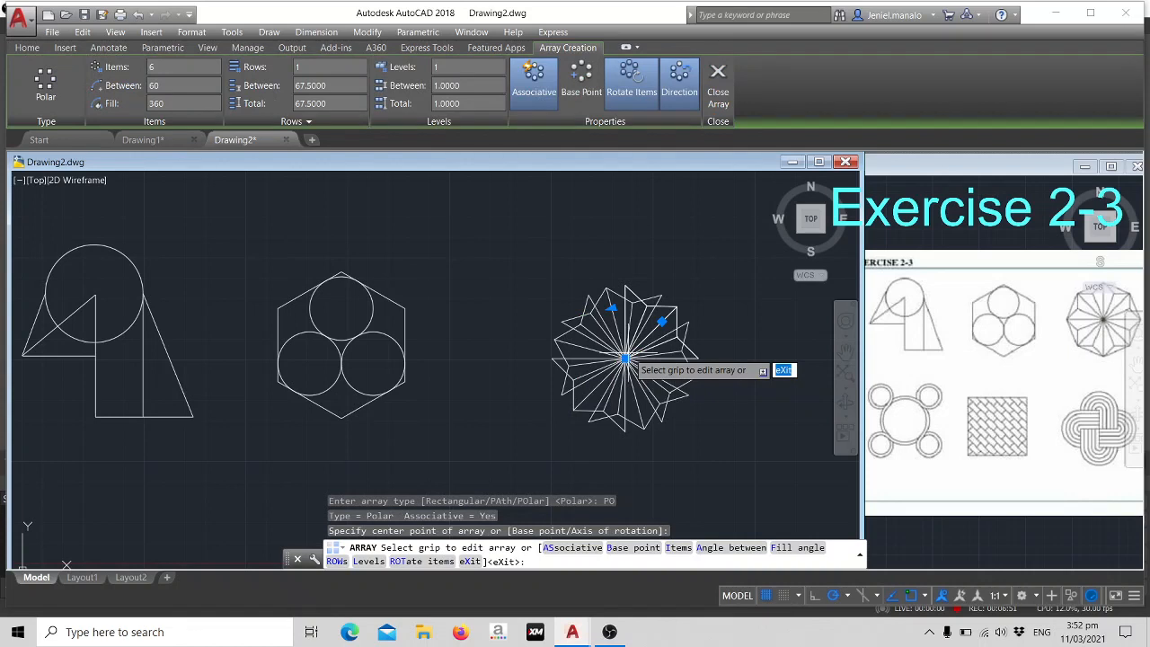
pyautogui.click(679, 547)
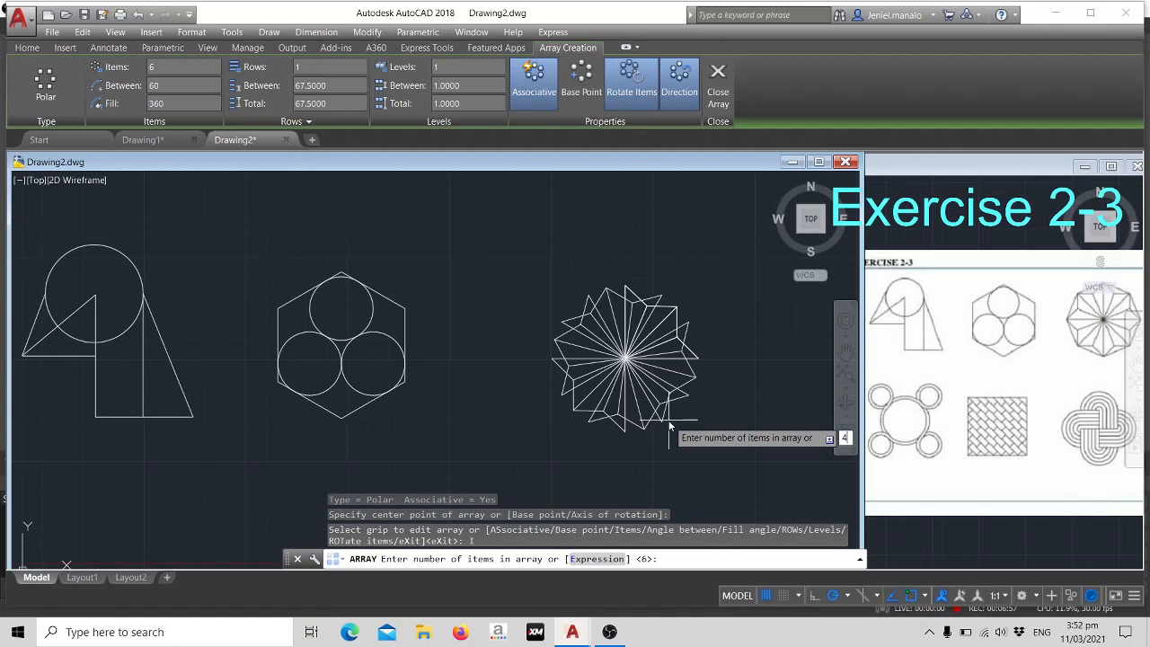
pyautogui.write('4')
pyautogui.press('Return')
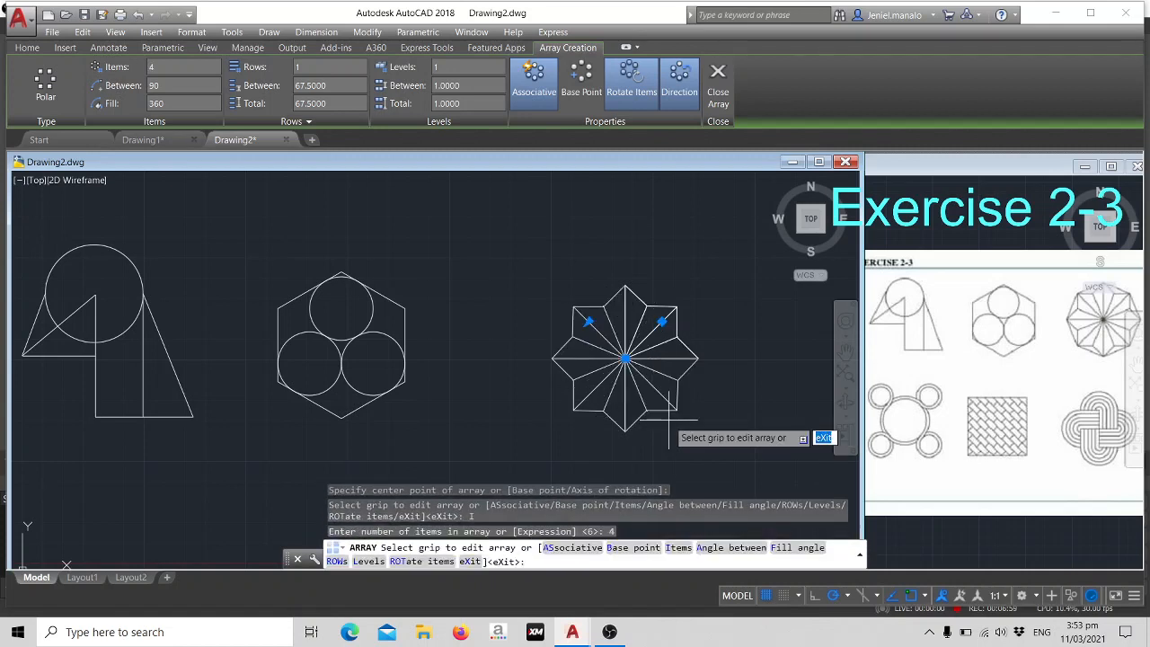
pyautogui.press('Escape')
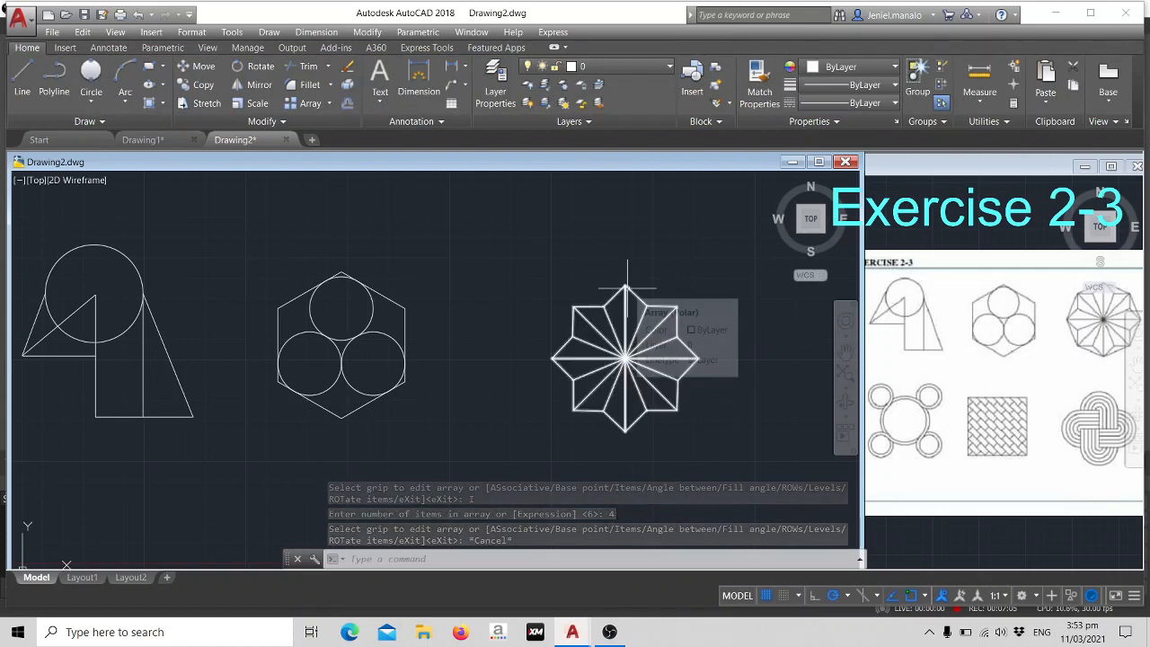
# - Draw a closed chain of lines around the star connecting its eight outer tips, starting and ending at the uppermost tip
pyautogui.write('l')
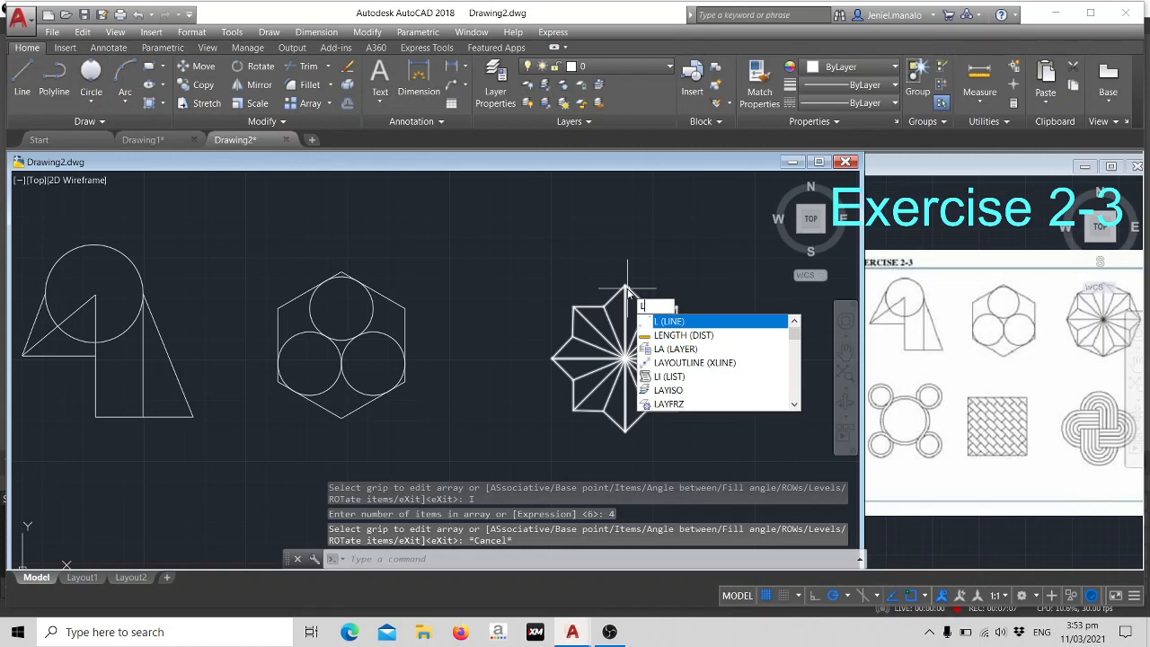
pyautogui.press('Return')
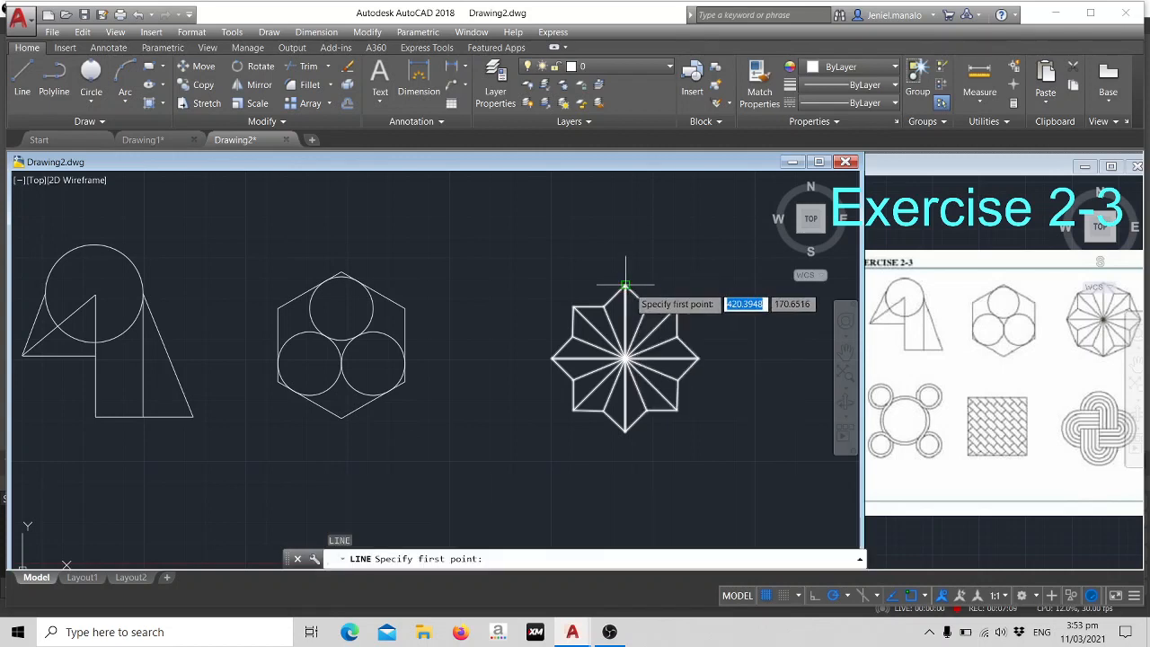
pyautogui.click(626, 287)
pyautogui.click(676, 307)
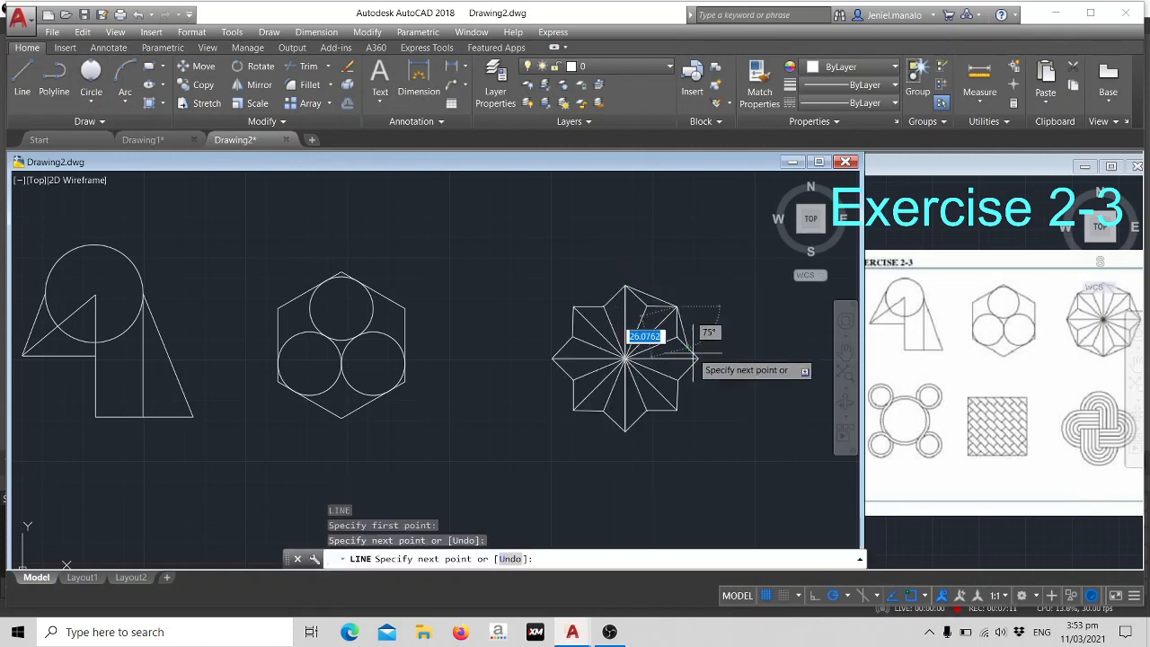
pyautogui.click(698, 358)
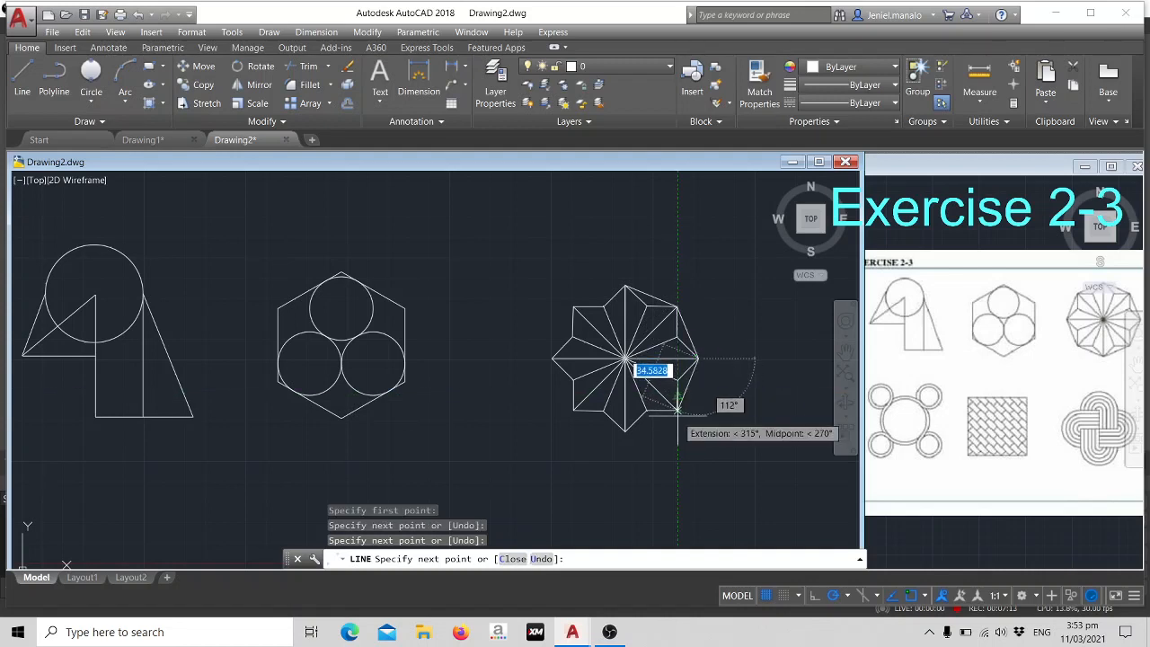
pyautogui.click(676, 411)
pyautogui.click(626, 428)
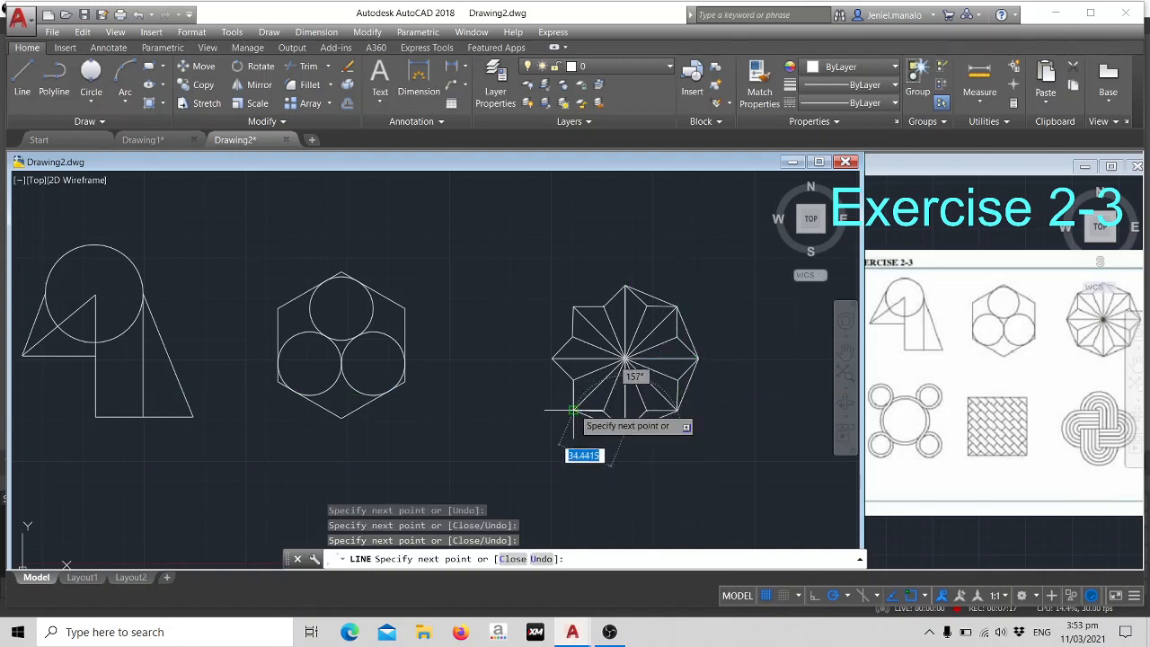
pyautogui.click(572, 411)
pyautogui.click(552, 359)
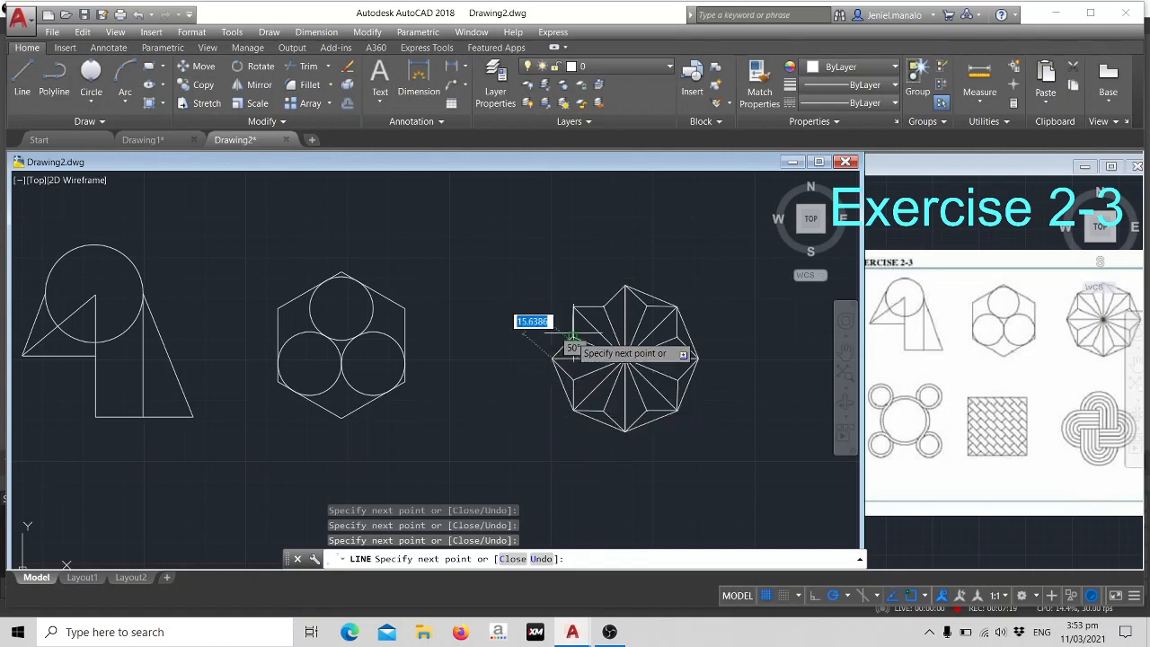
pyautogui.click(572, 307)
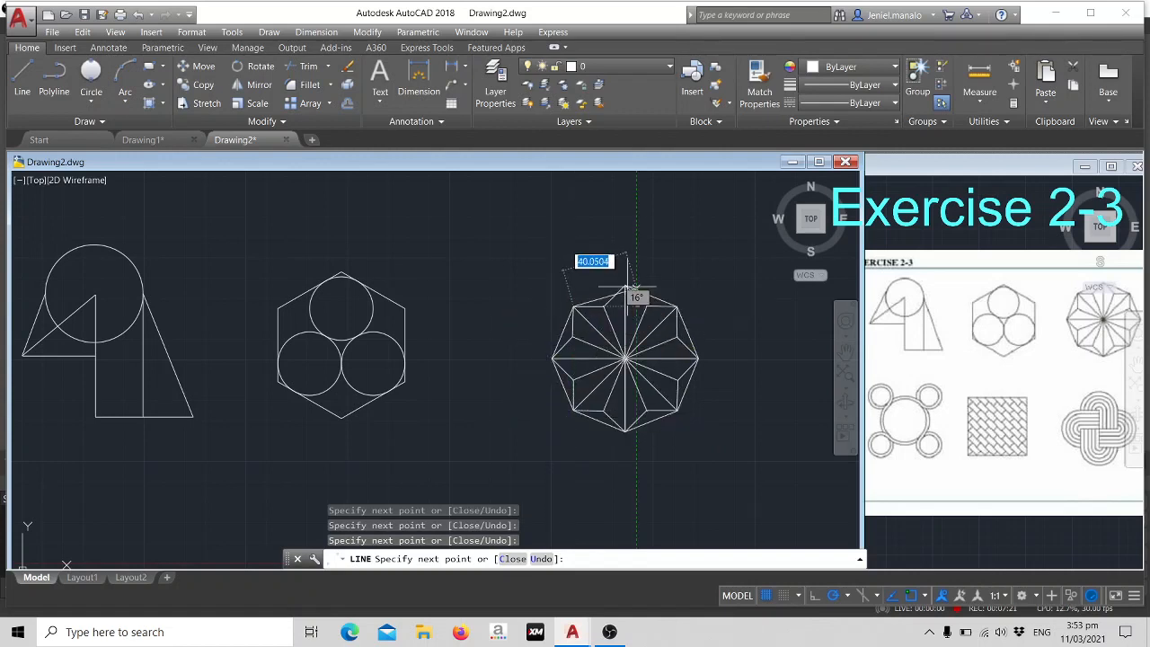
pyautogui.click(625, 285)
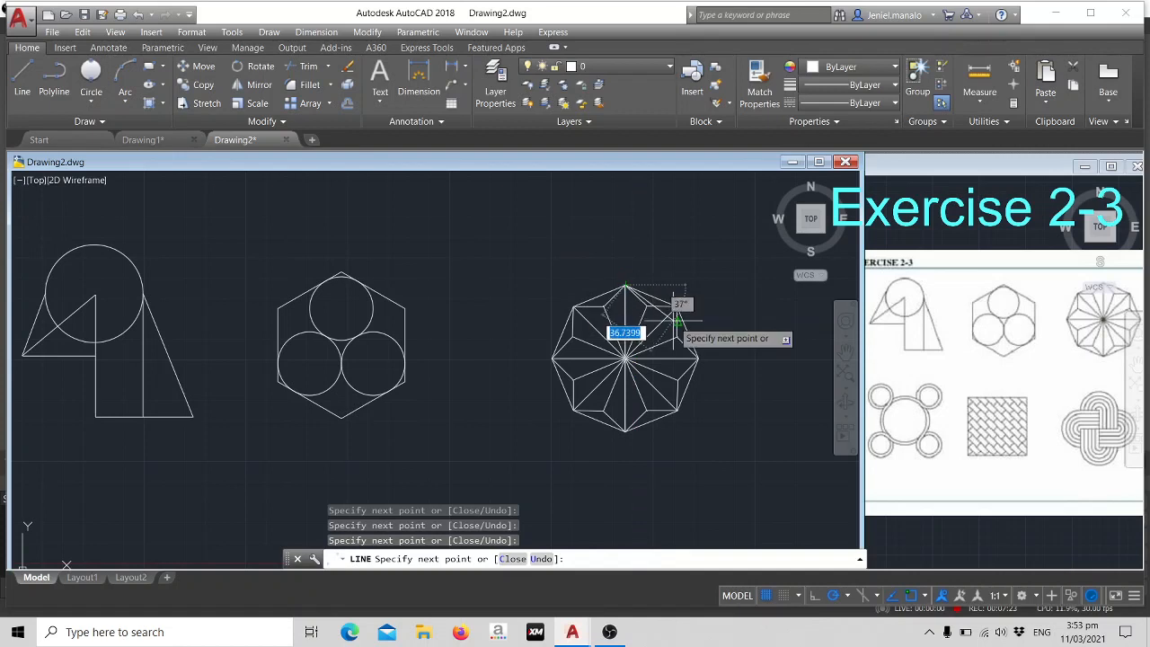
pyautogui.press('Escape')
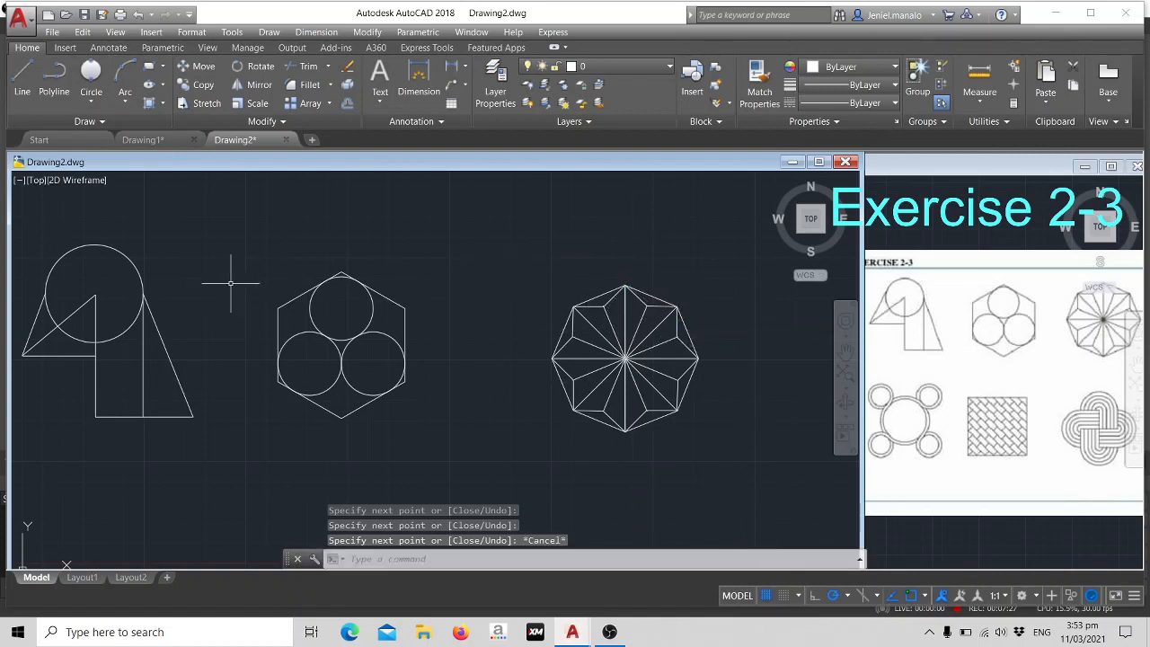
# - Move the whole star figure by its centre up and left, closer to the hexagon figure
pyautogui.click(487, 226)
pyautogui.click(734, 456)
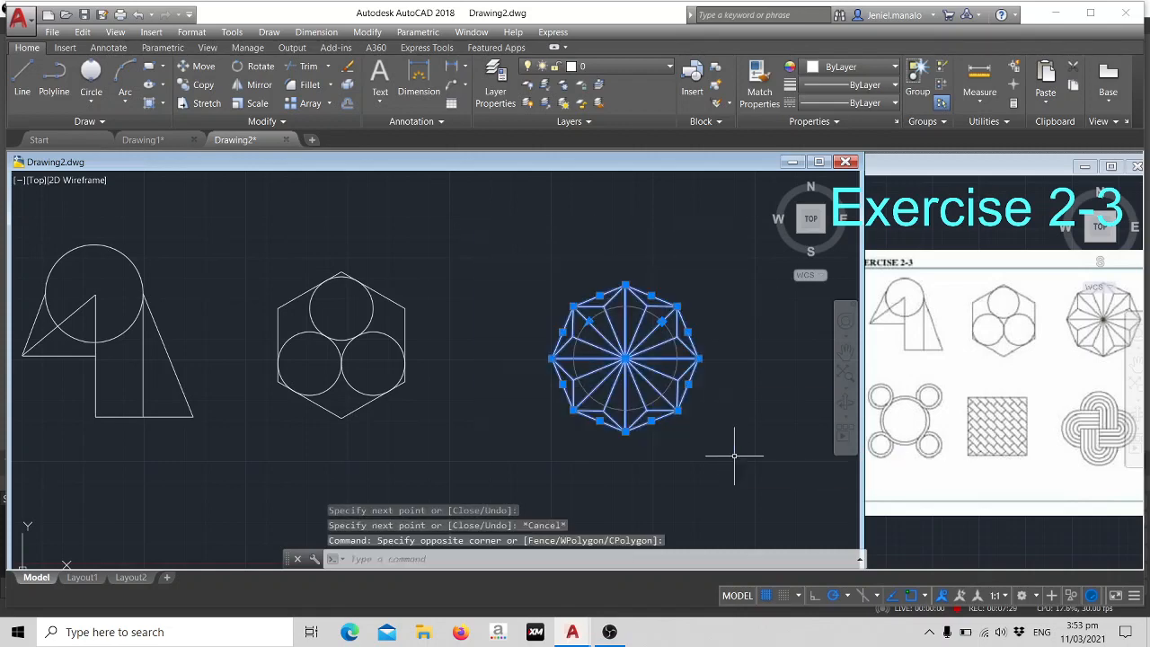
pyautogui.write('M')
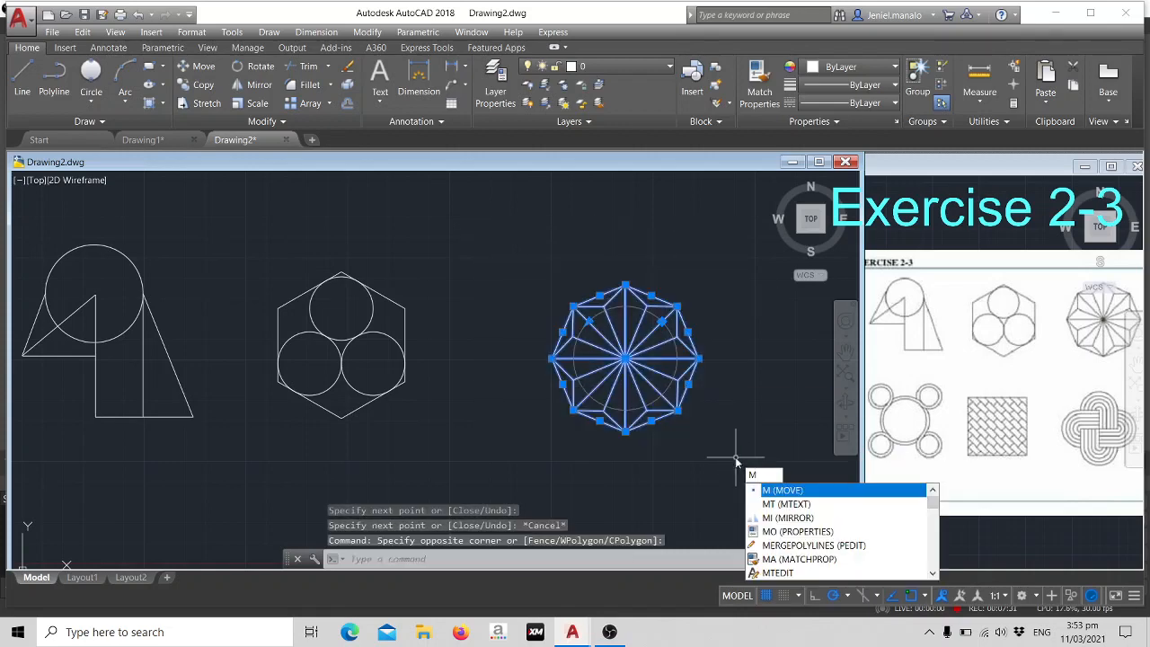
pyautogui.press('Return')
pyautogui.scroll(3, 709, 449)
pyautogui.scroll(-5, 610, 356)
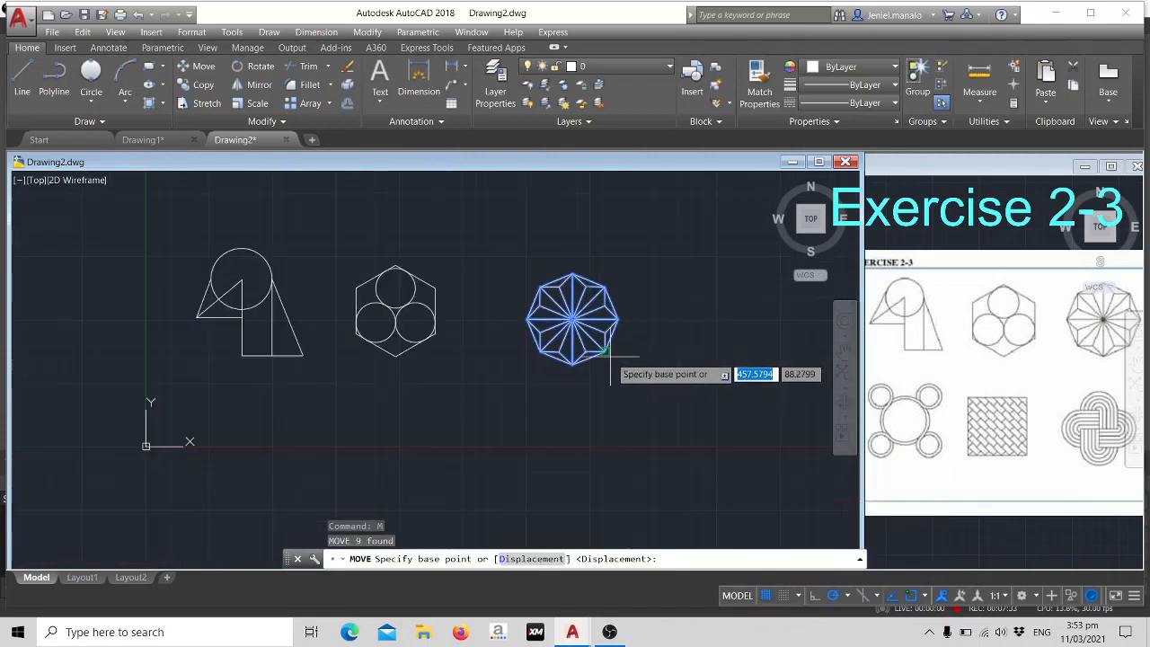
pyautogui.click(572, 318)
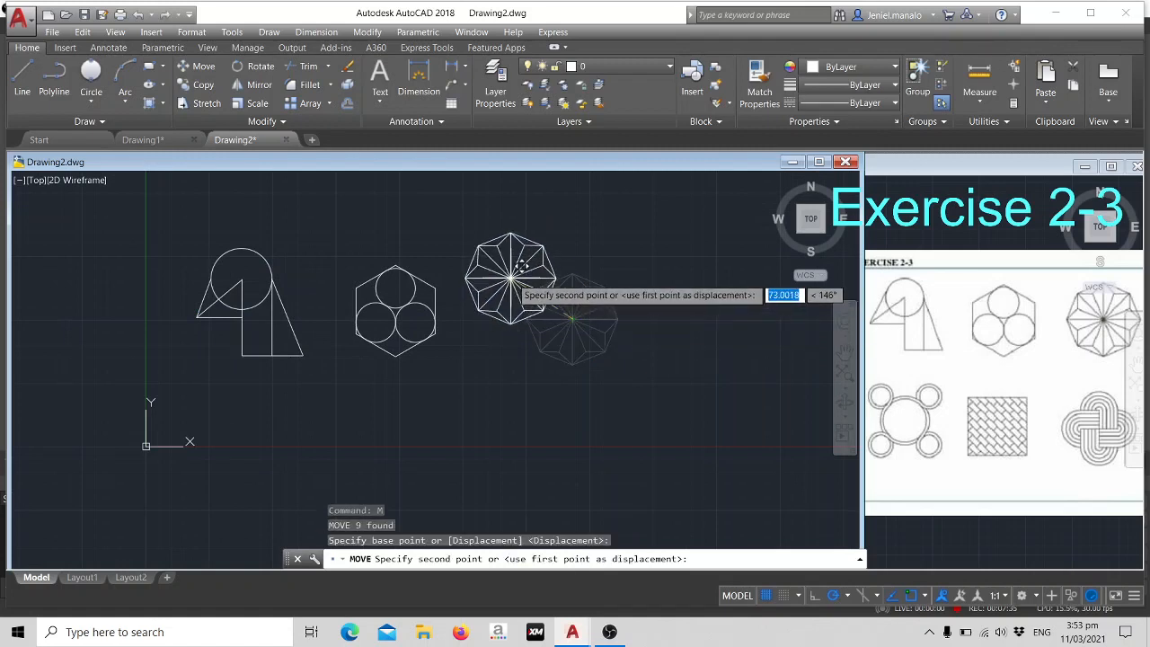
pyautogui.click(525, 289)
# - Move the hexagon with its three circles slightly up and left, toward the first figure
pyautogui.click(340, 243)
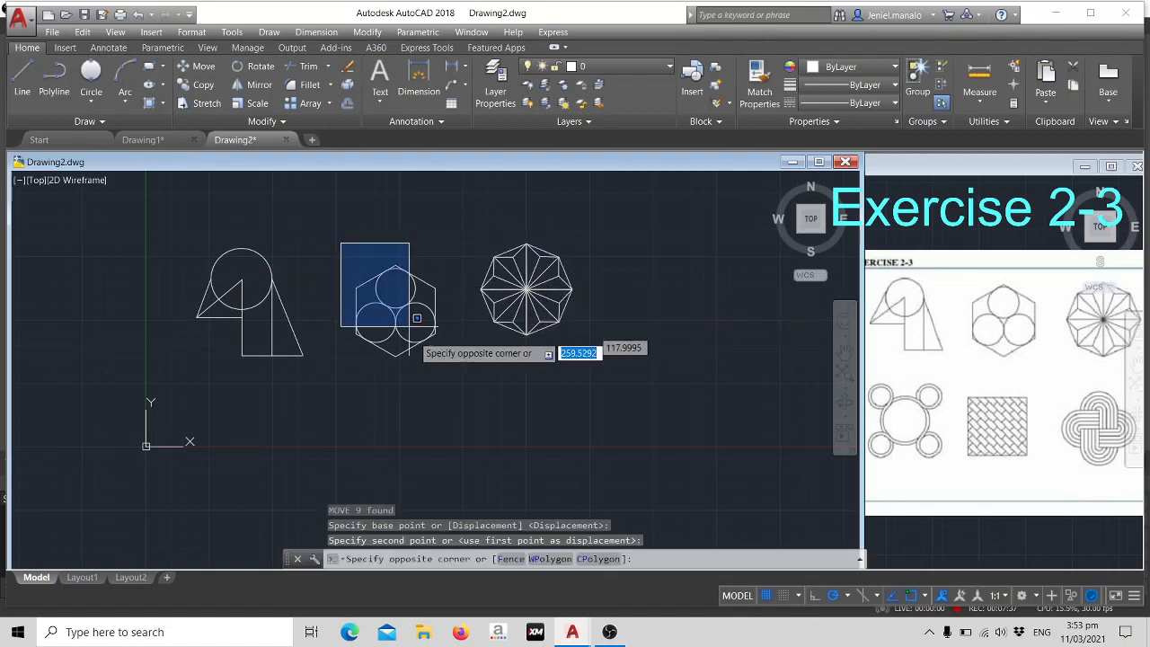
pyautogui.click(455, 372)
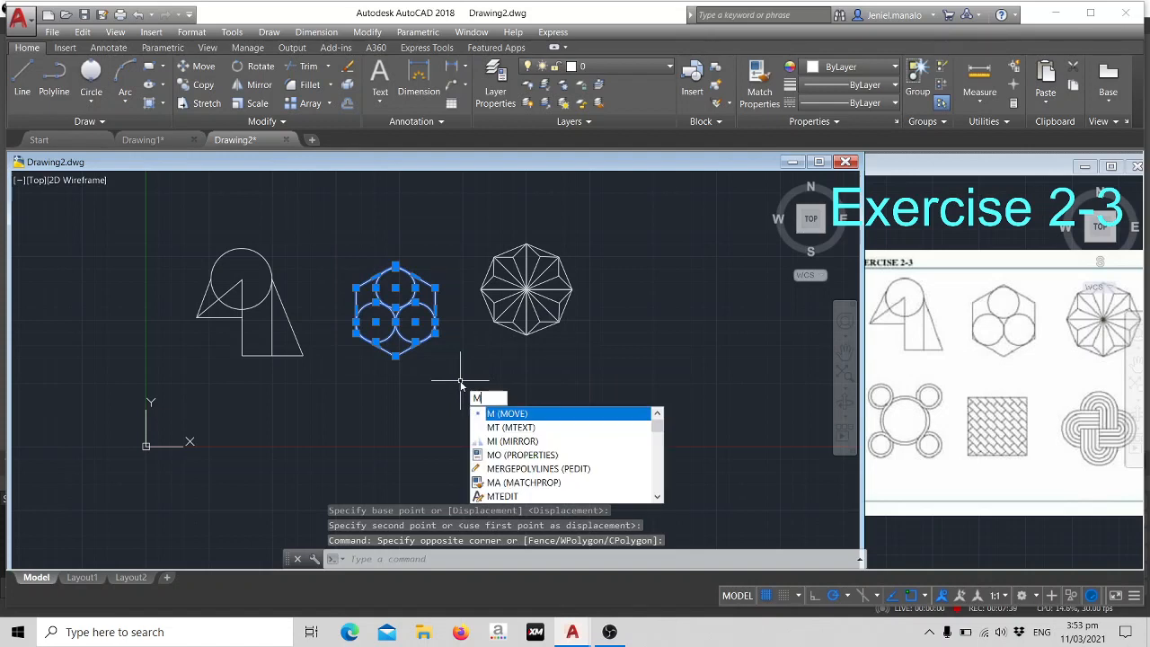
pyautogui.press('Return')
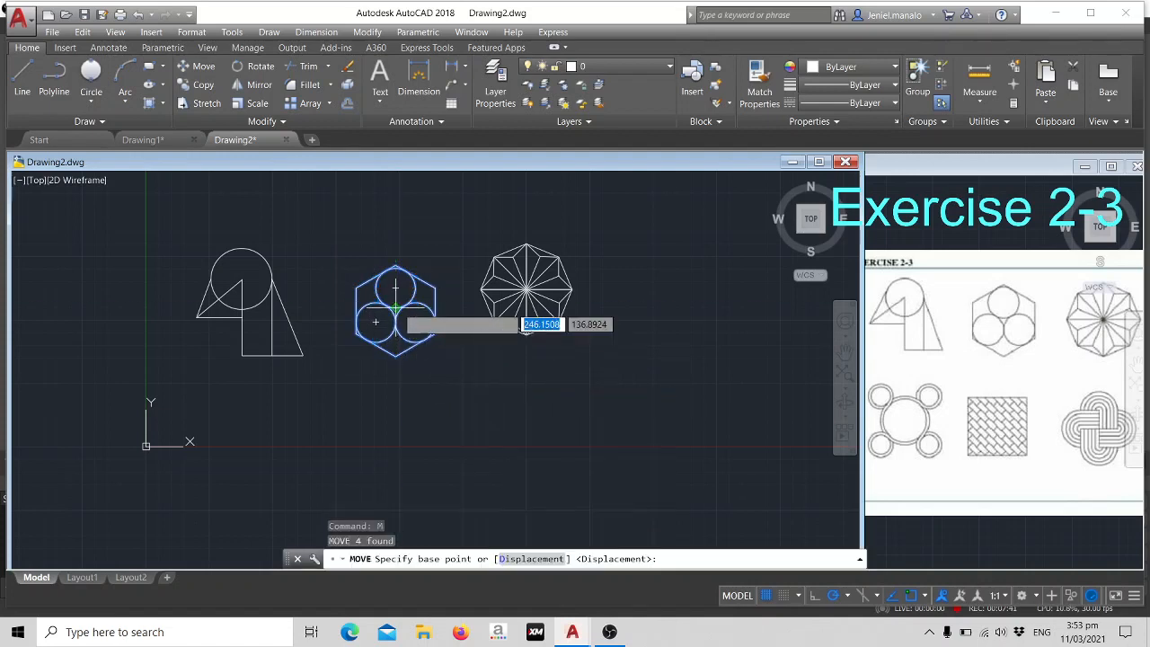
pyautogui.click(395, 321)
pyautogui.click(376, 301)
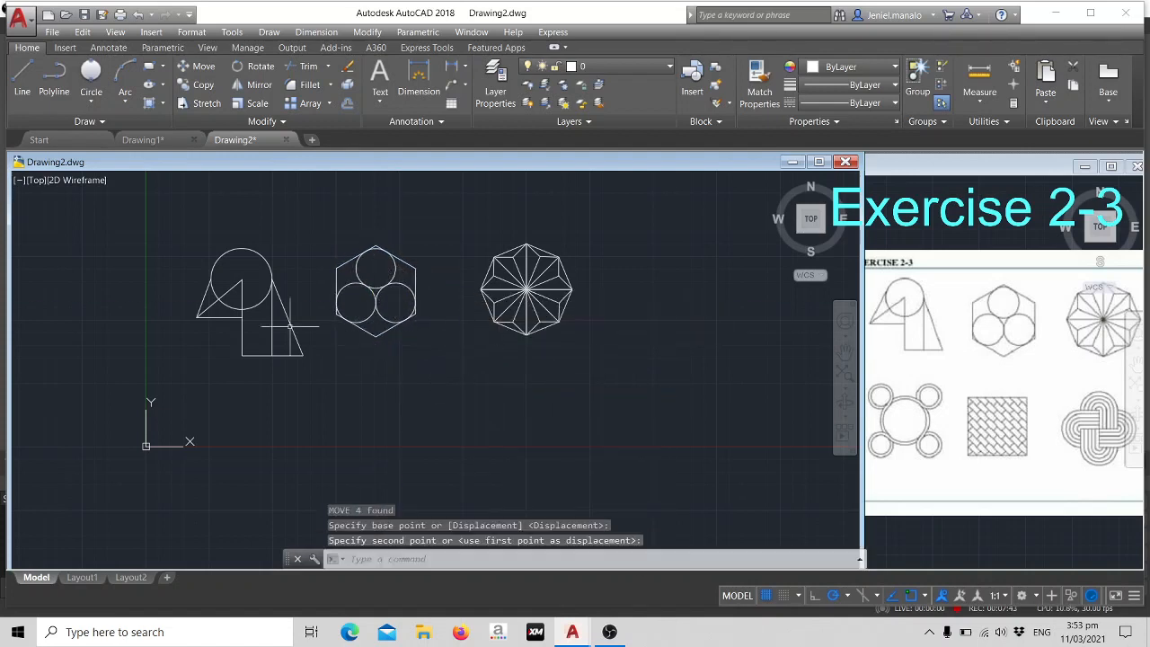
# - Move all three figures together straight up by about 80 units, using the first figure's circle centre as base point
pyautogui.click(185, 222)
pyautogui.click(641, 388)
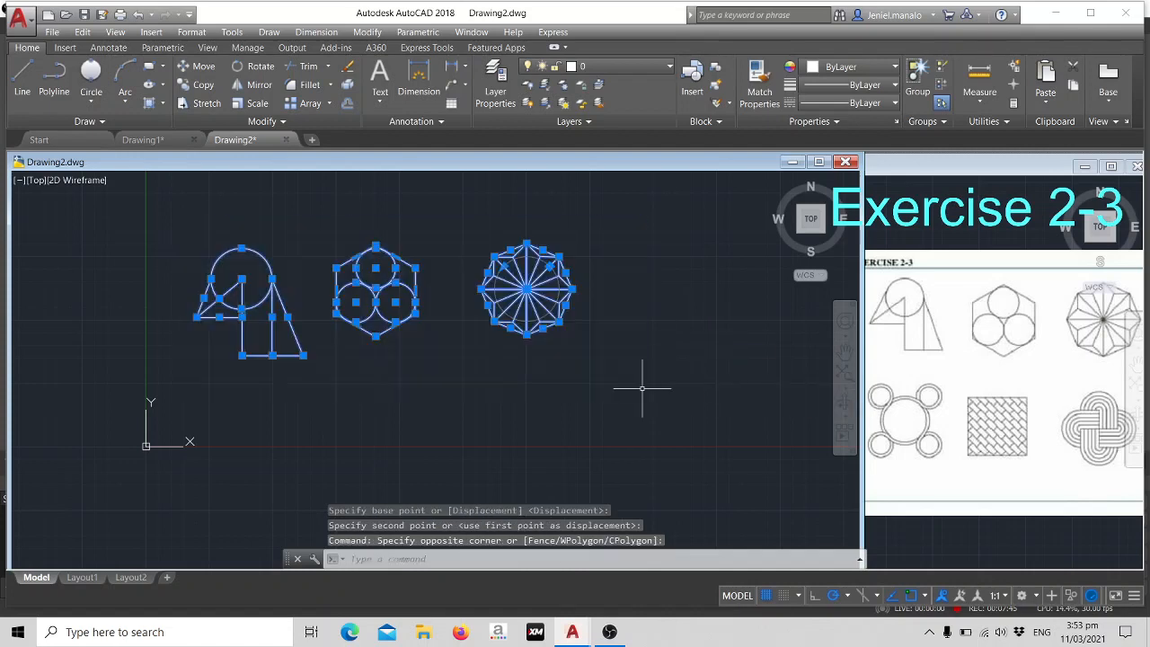
pyautogui.press('Return')
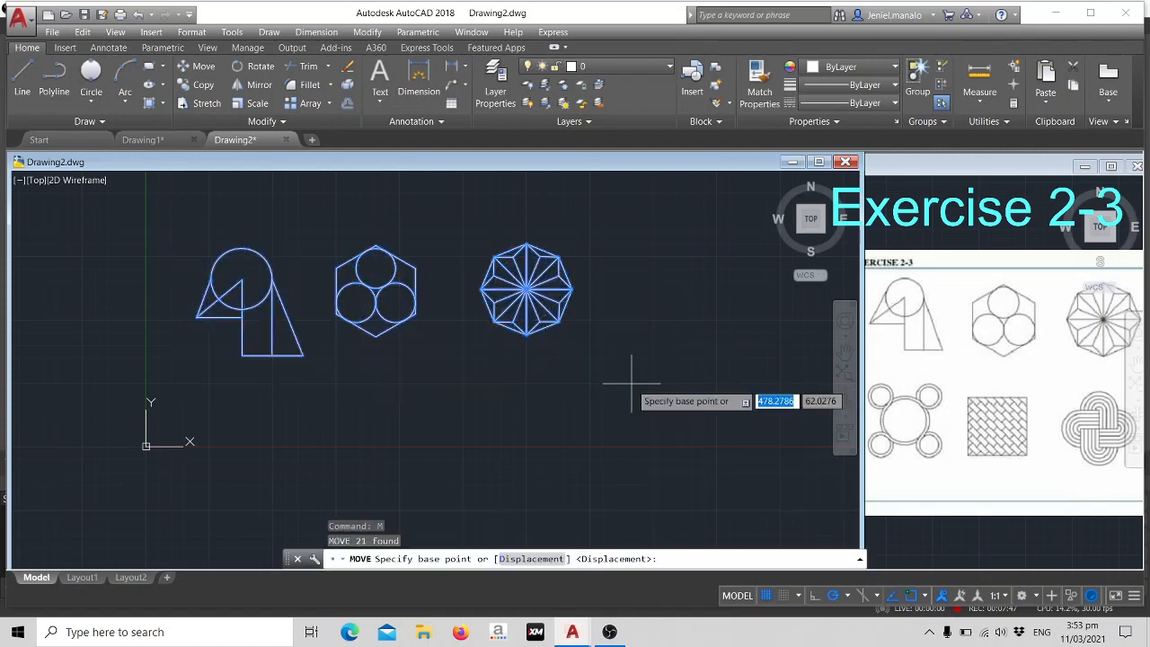
pyautogui.click(241, 278)
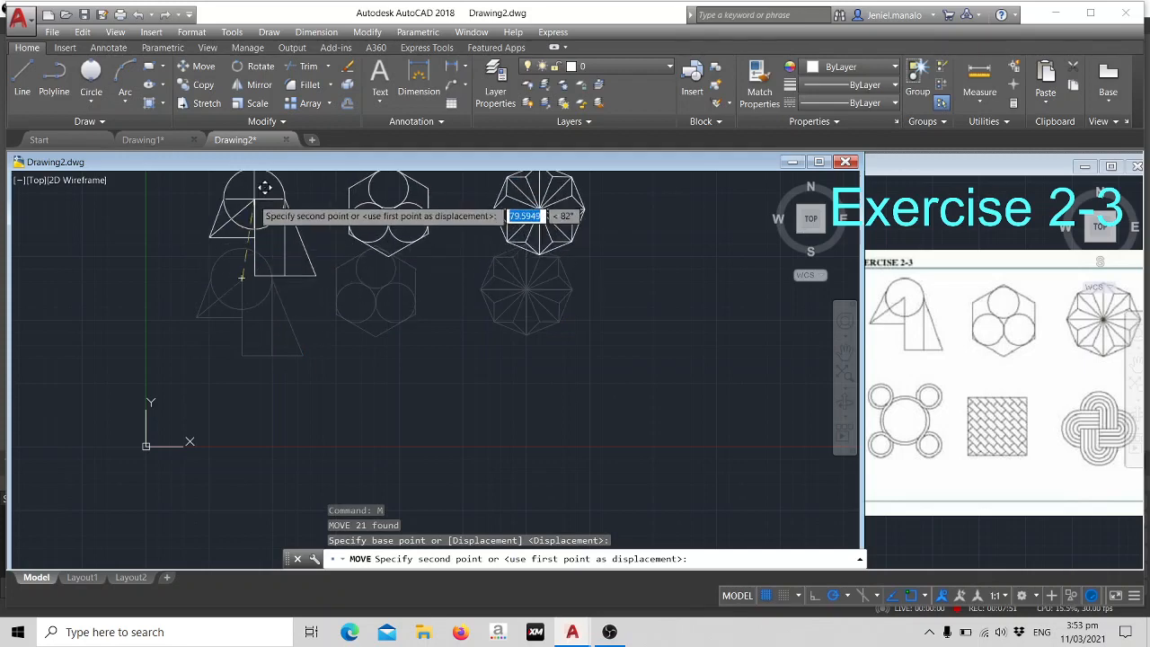
pyautogui.click(247, 196)
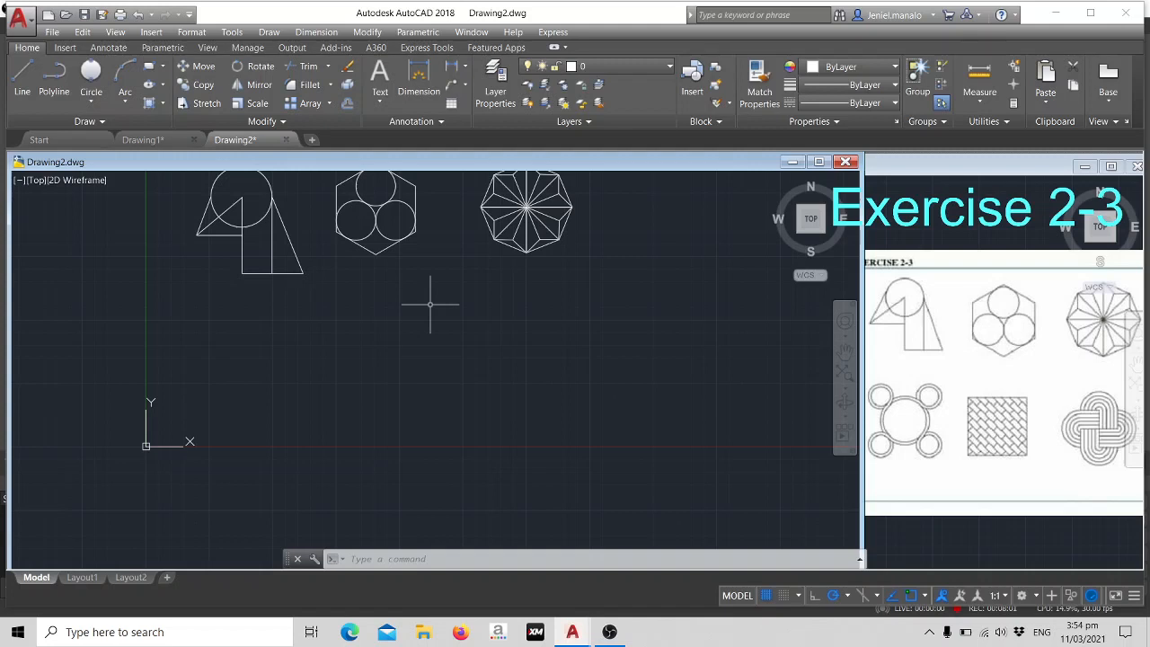
# - Draw a circle of radius 50 in the free space below the first figure and select it
pyautogui.write('c')
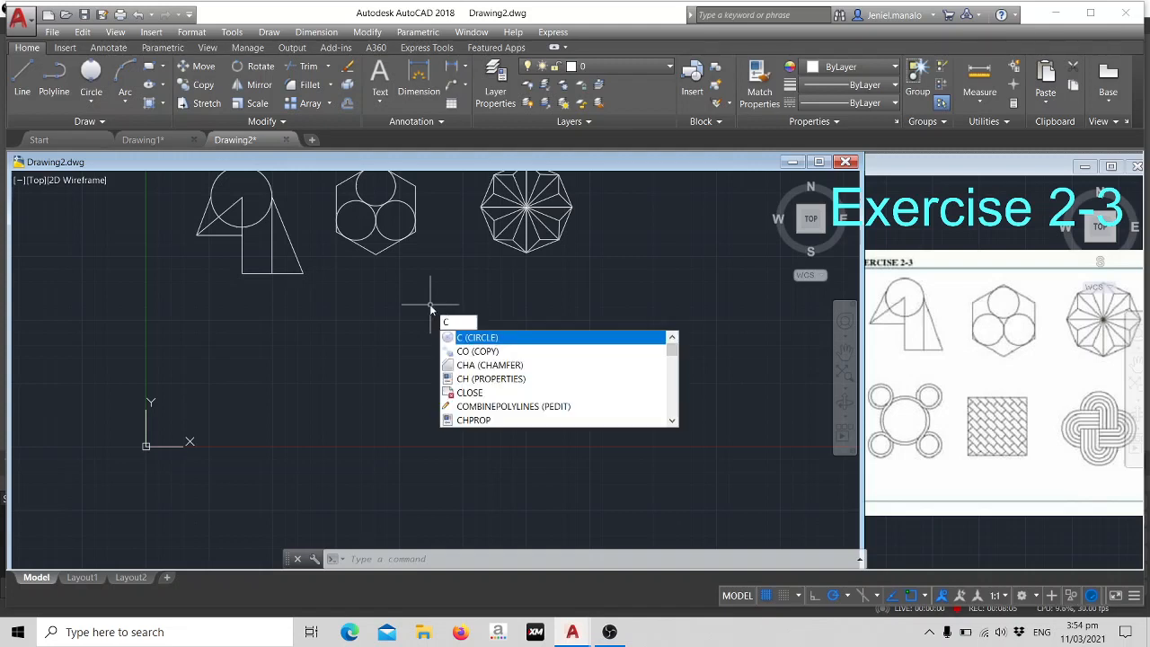
pyautogui.press('Return')
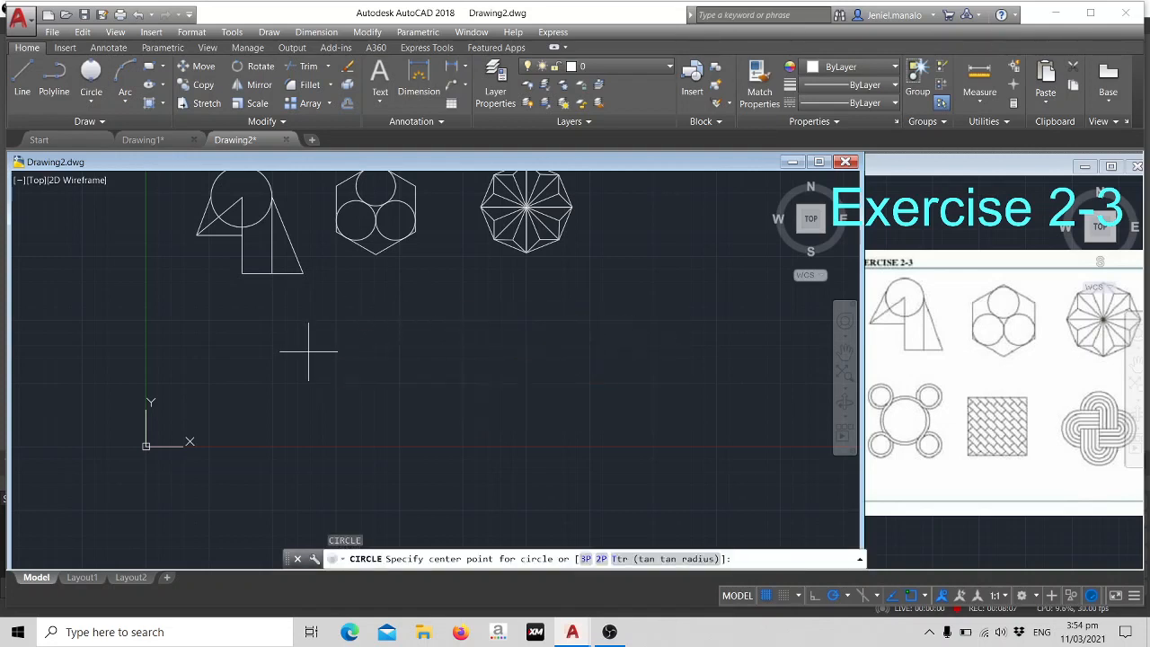
pyautogui.click(308, 351)
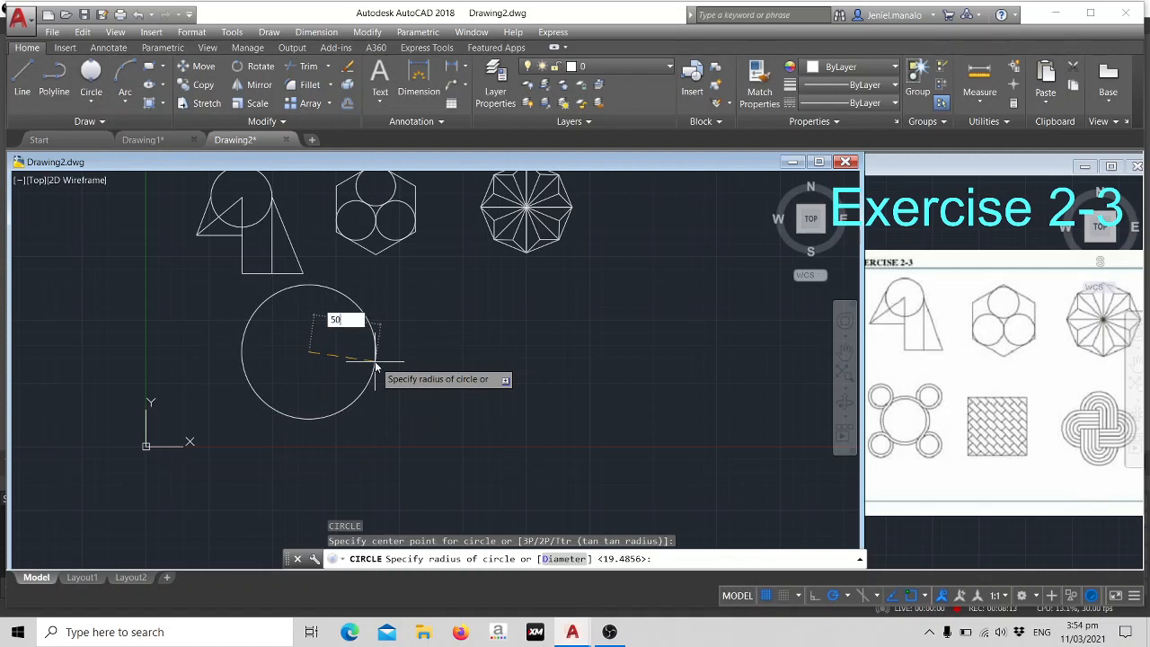
pyautogui.write('50')
pyautogui.press('Return')
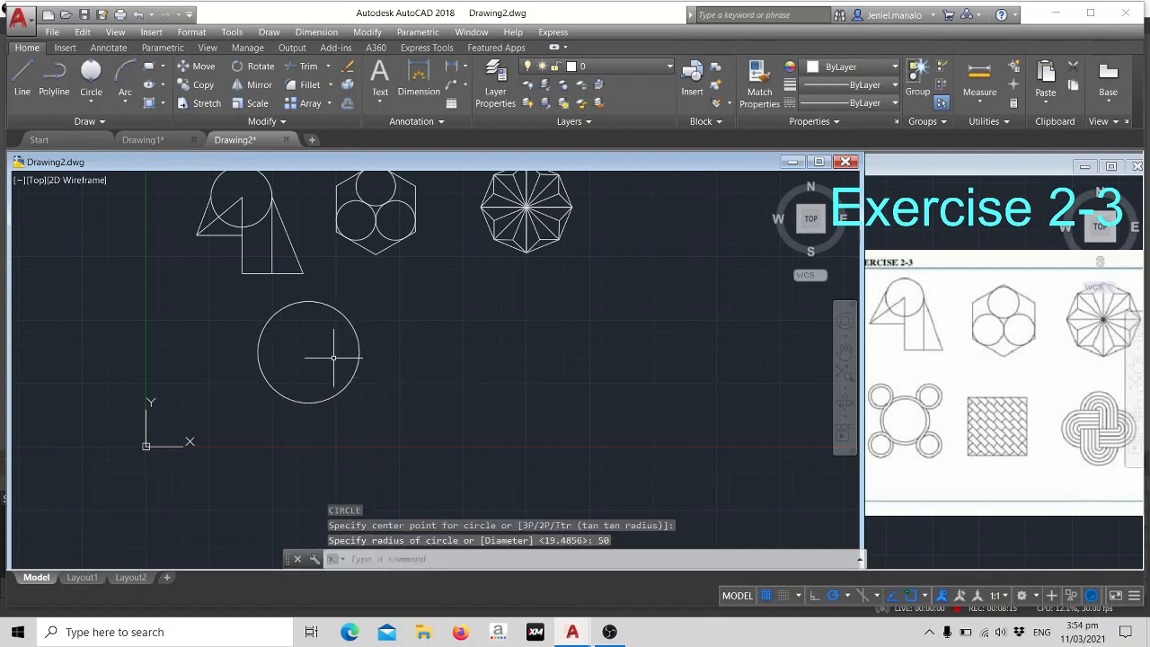
pyautogui.click(310, 301)
pyautogui.moveTo(310, 301)
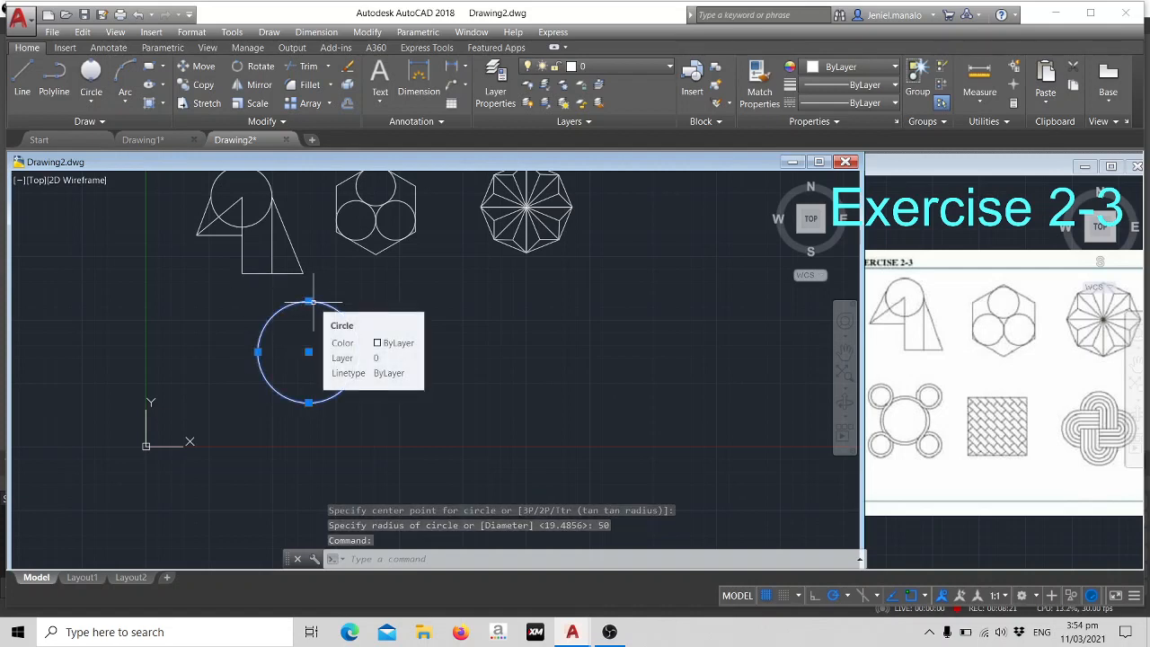
pyautogui.write('of')
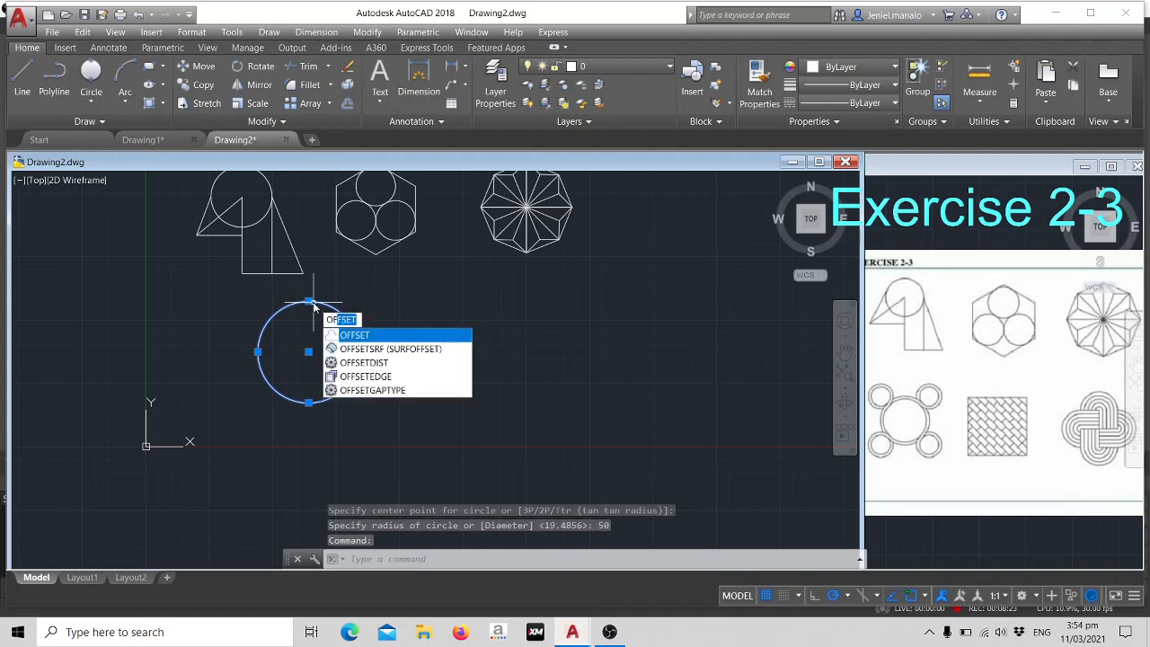
pyautogui.press('Return')
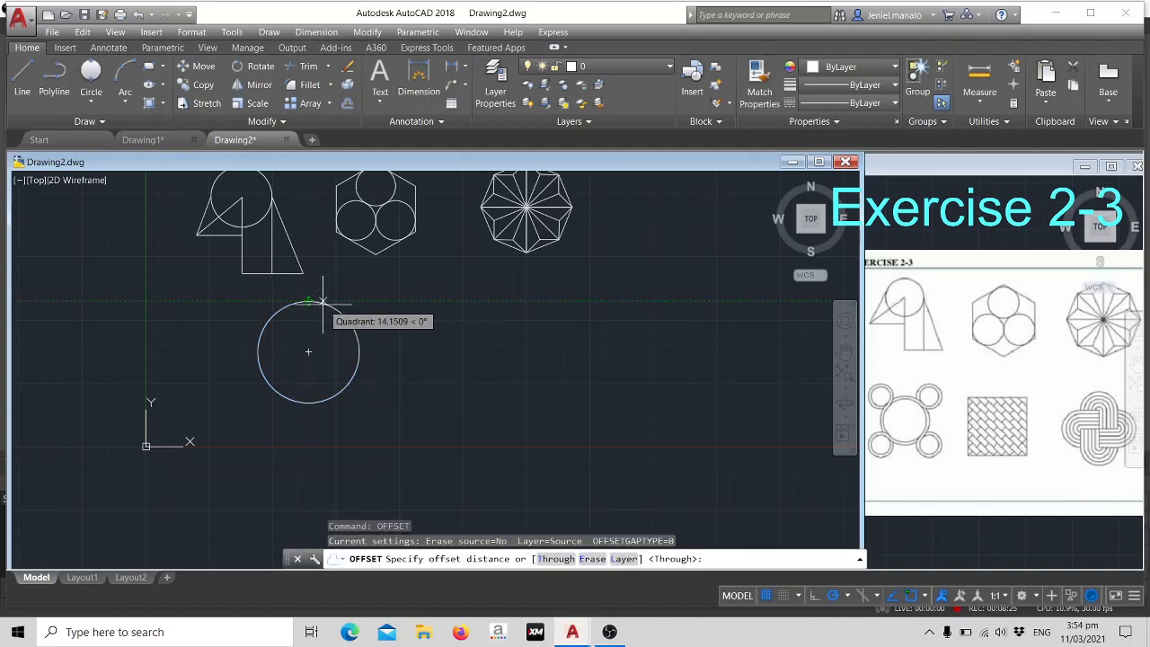
pyautogui.click(308, 302)
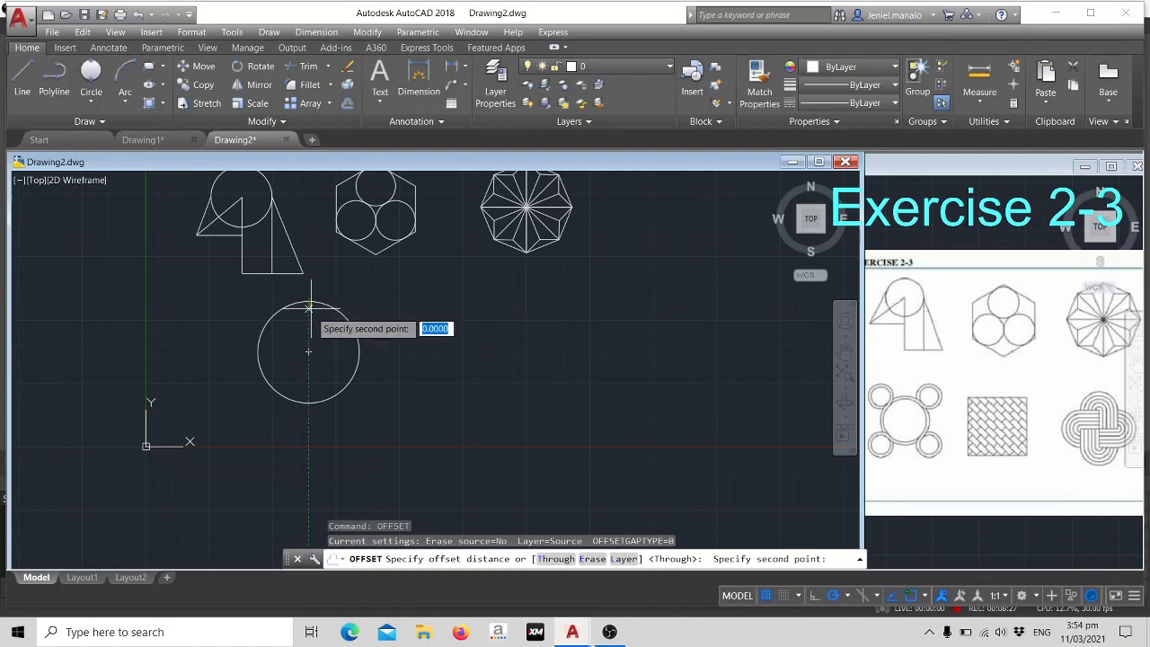
pyautogui.press('Escape')
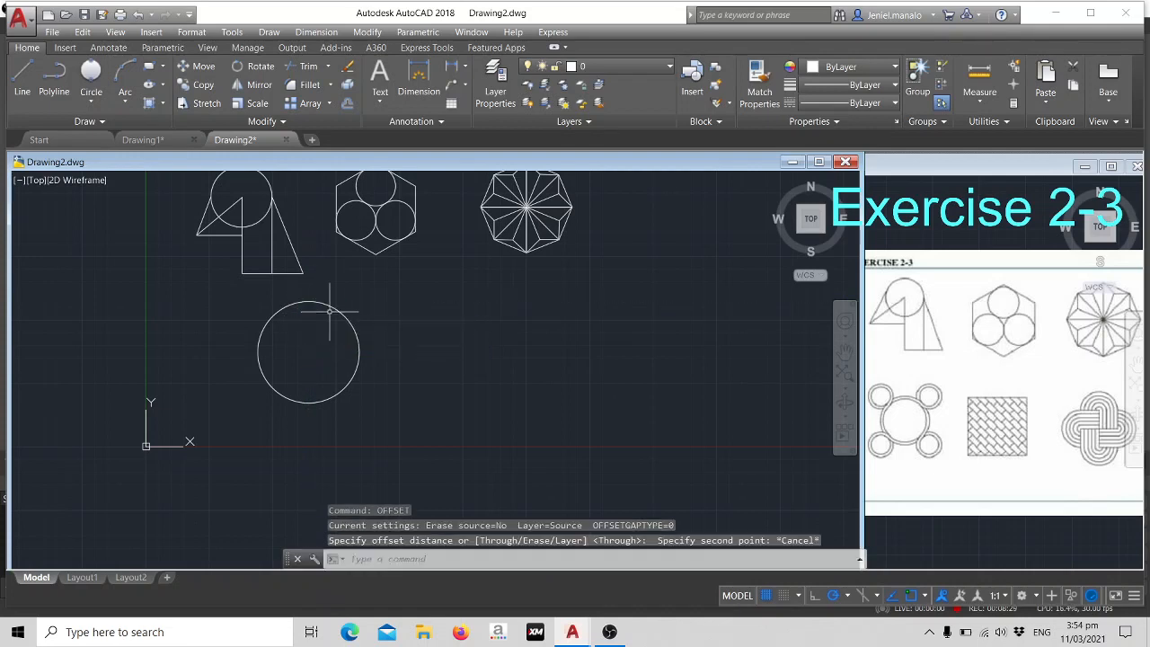
# - Offset the radius 50 circle inward by 5 to form the large central ring
pyautogui.click(325, 302)
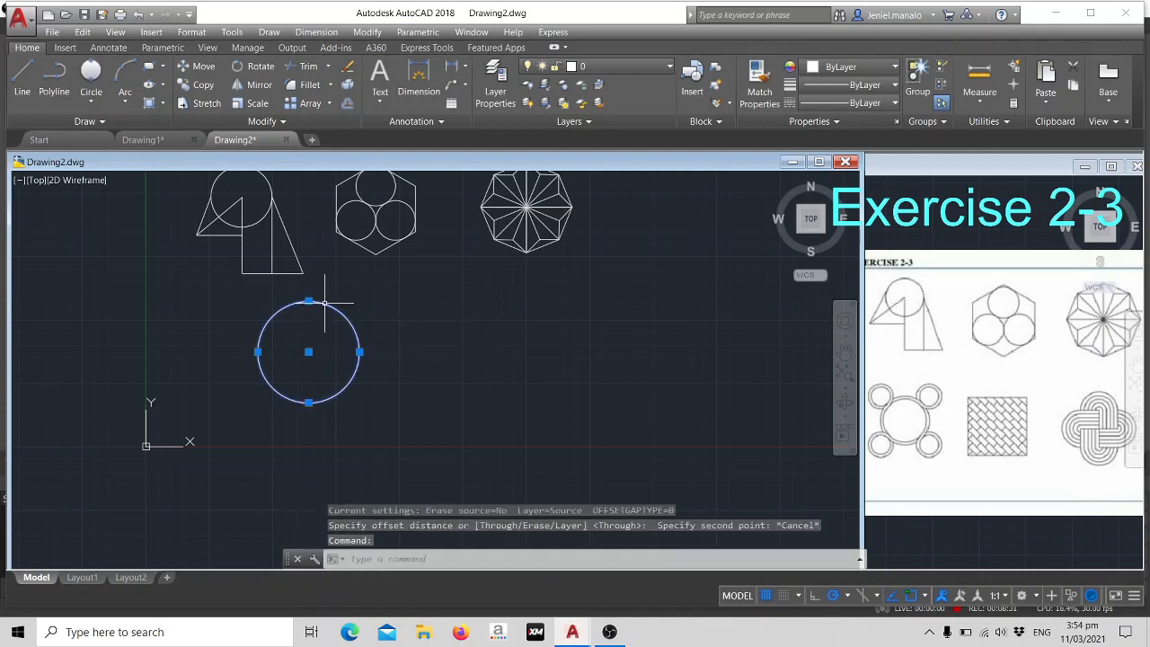
pyautogui.press('Return')
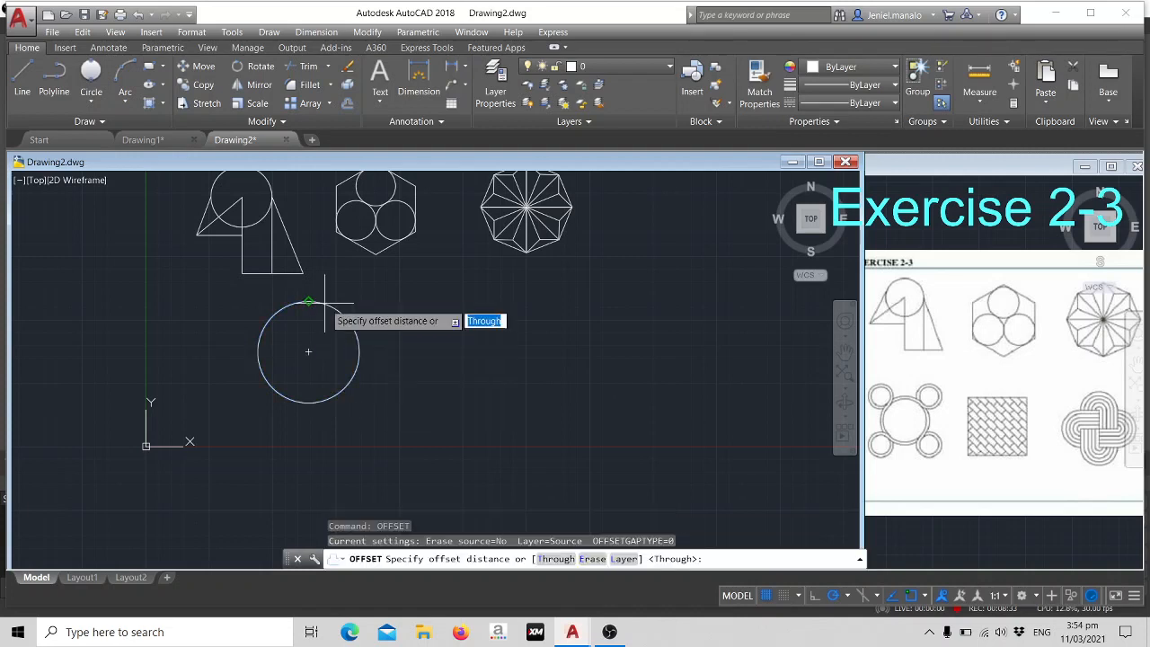
pyautogui.write('5')
pyautogui.press('Return')
pyautogui.click(324, 303)
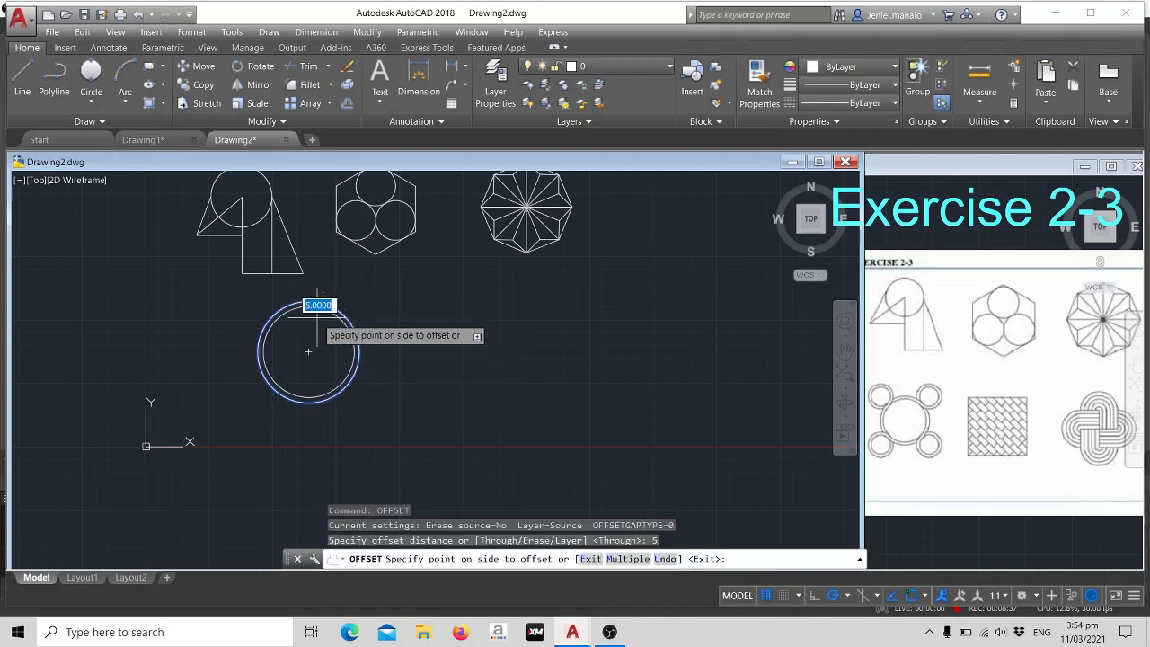
pyautogui.click(323, 316)
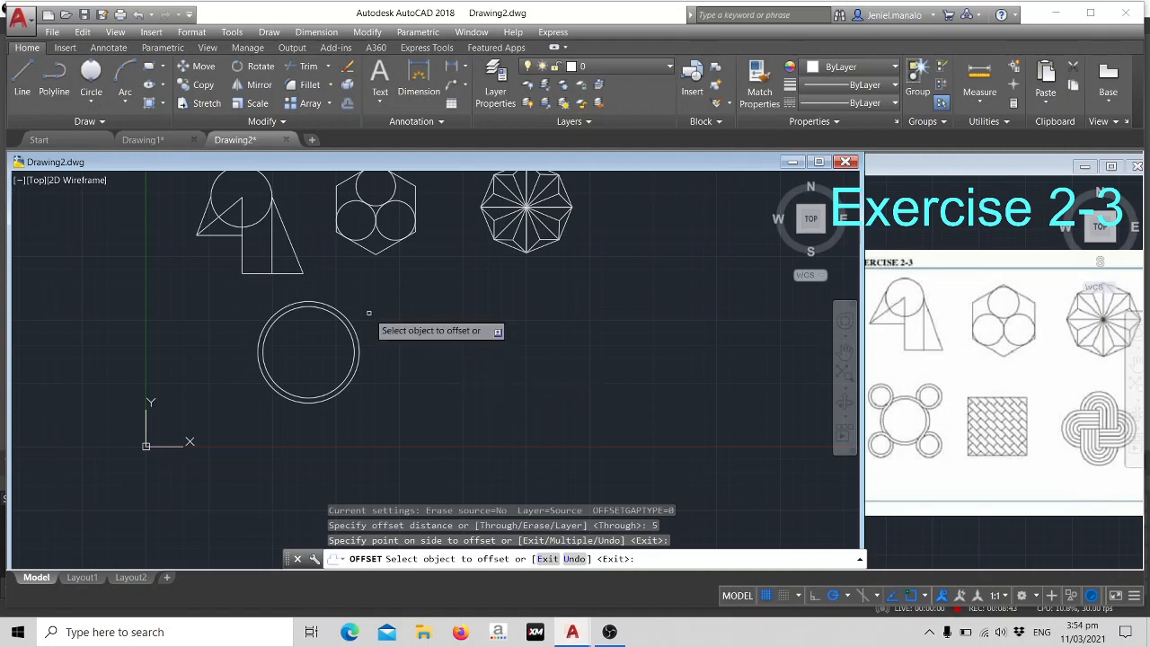
pyautogui.press('Escape')
# - Draw a circle of radius 20 in the free space to the right of the large ring
pyautogui.write('c')
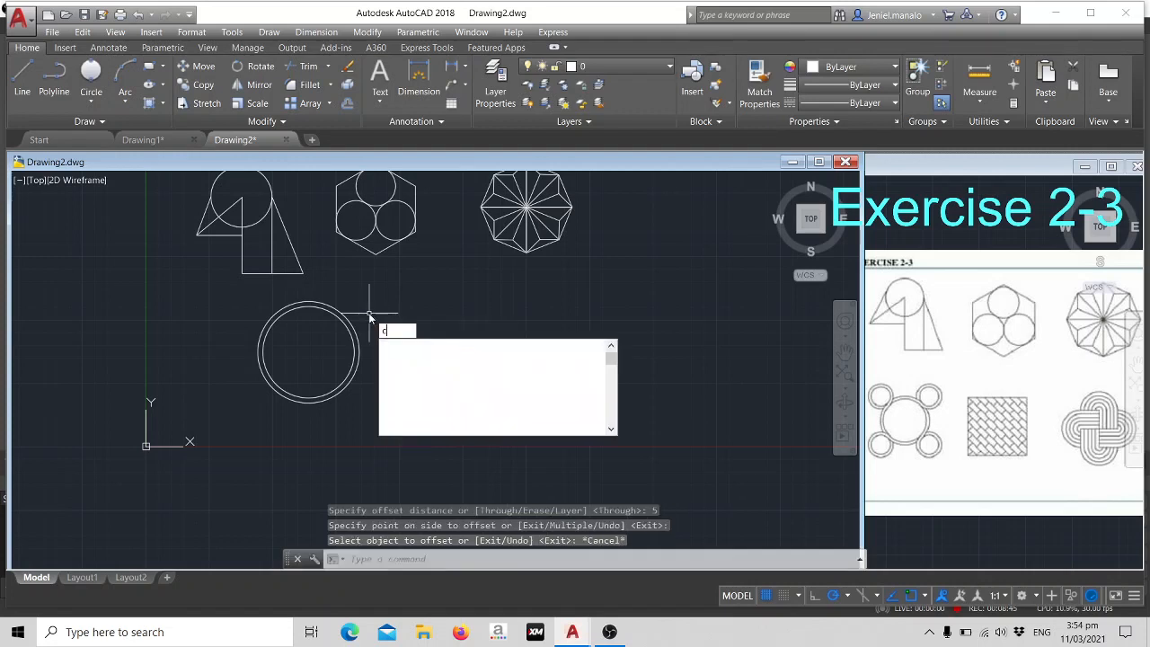
pyautogui.press('Return')
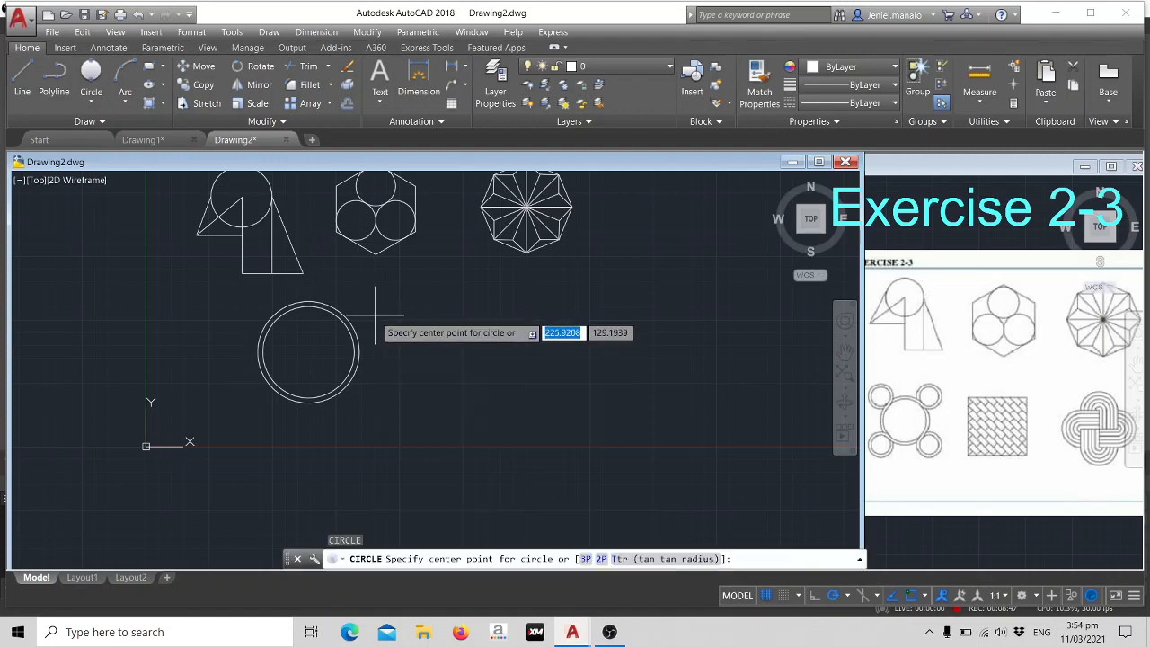
pyautogui.click(410, 317)
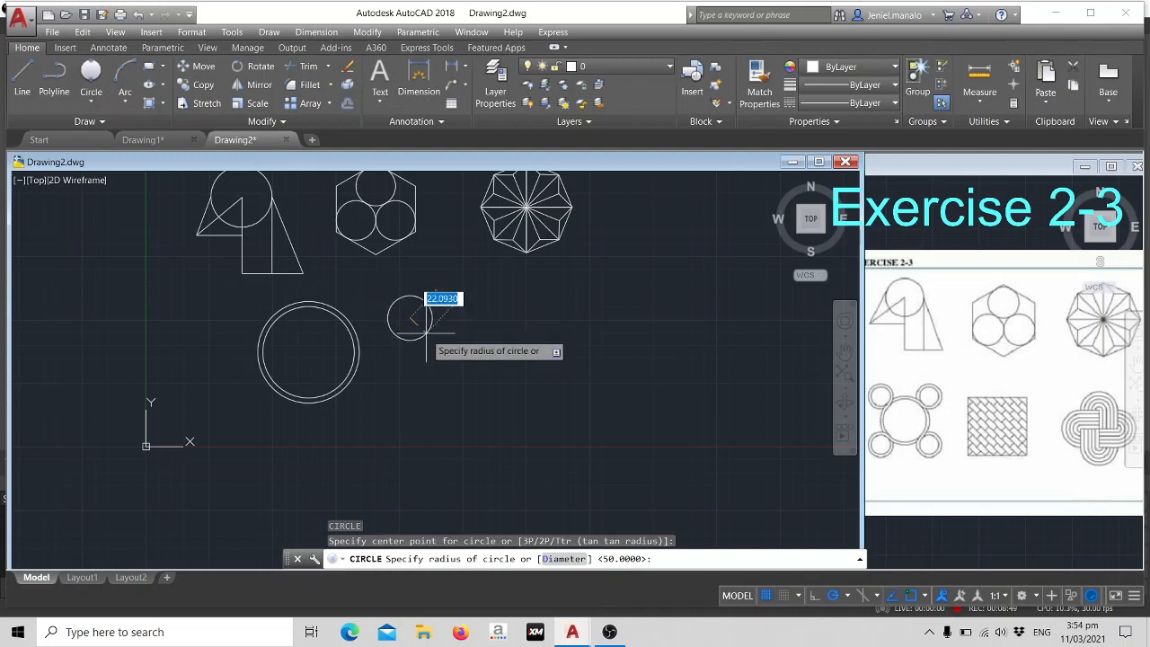
pyautogui.press('Return')
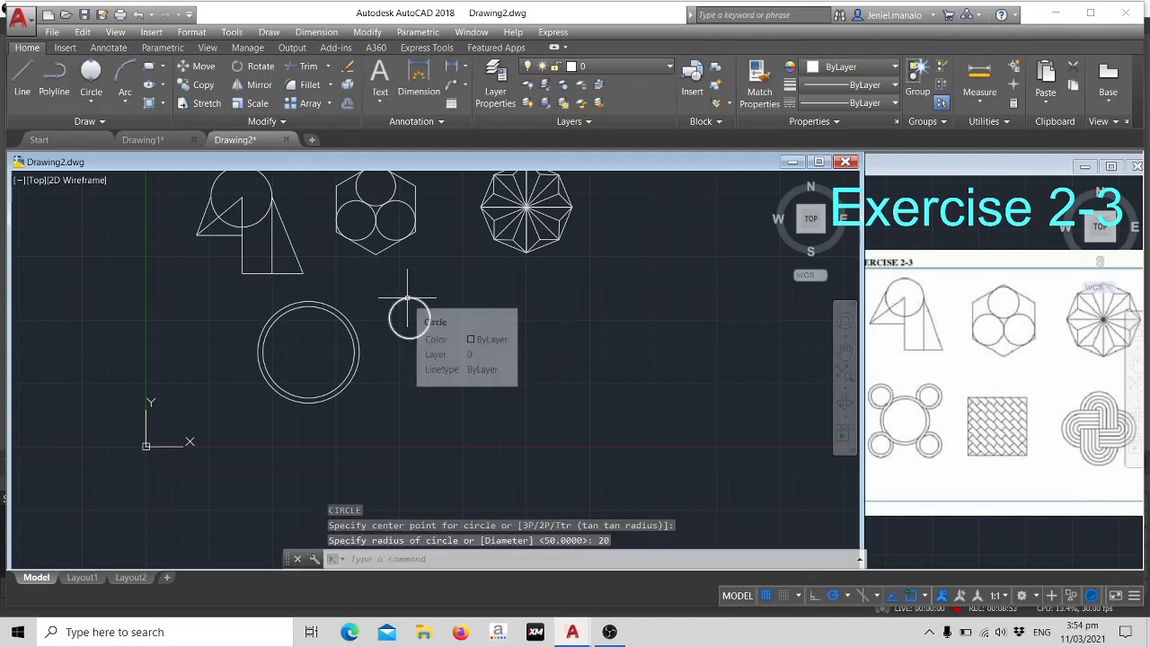
# - Offset the radius 20 circle inward by 5 to form a small ring
pyautogui.click(410, 297)
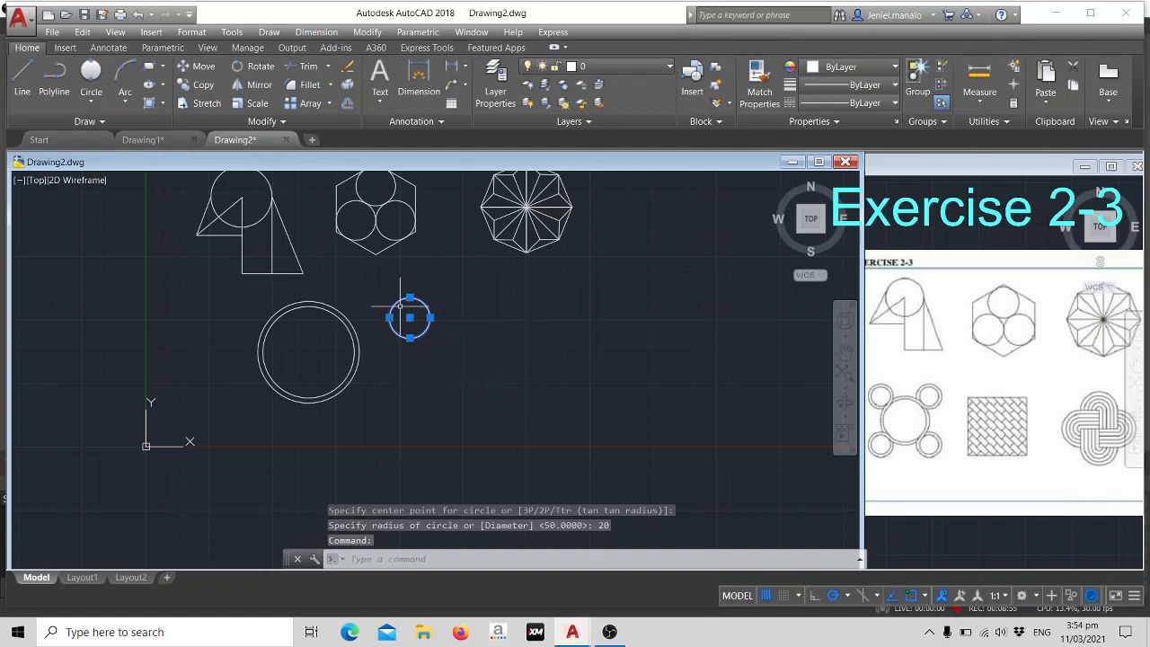
pyautogui.write('of')
pyautogui.press('Return')
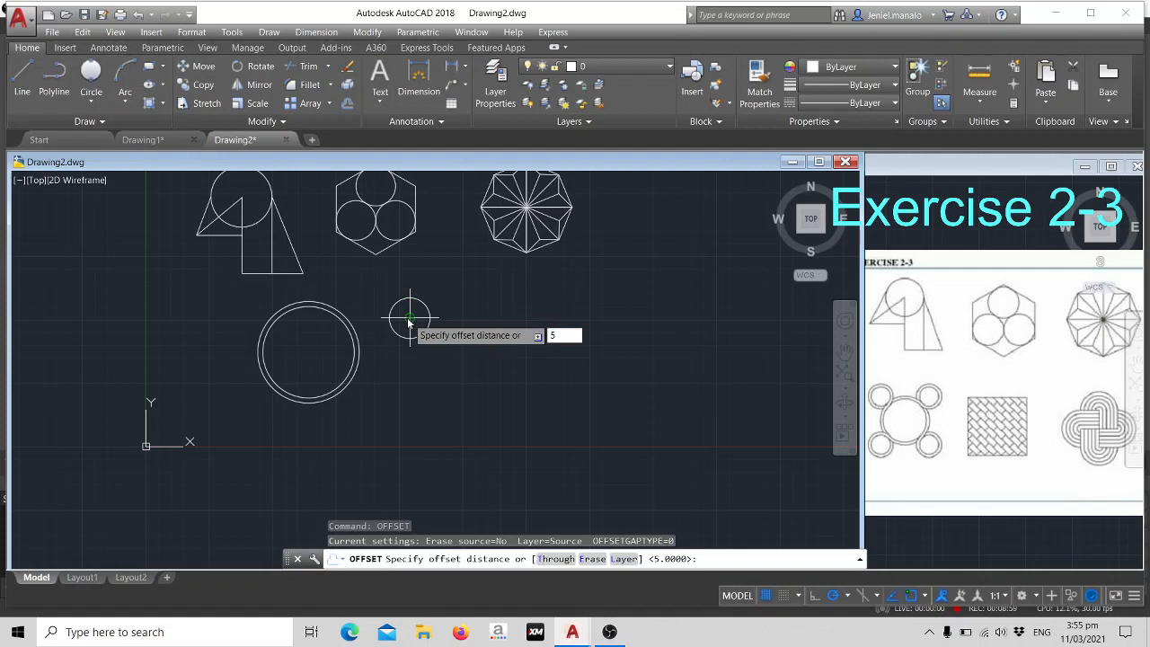
pyautogui.write('5')
pyautogui.press('Return')
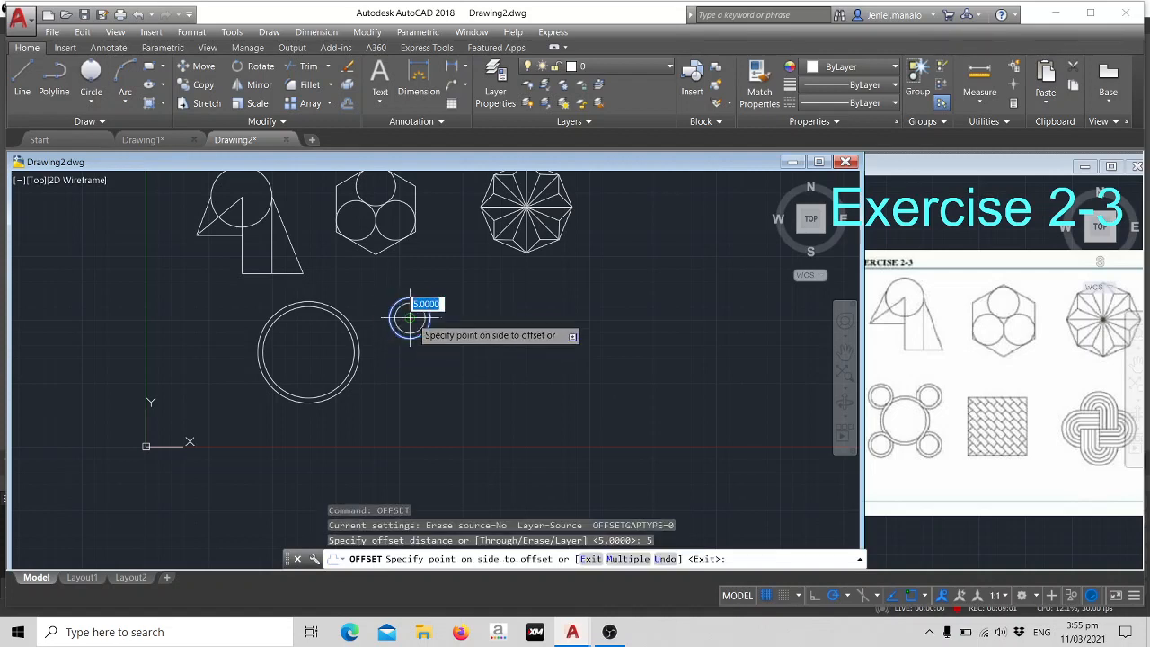
pyautogui.click(413, 320)
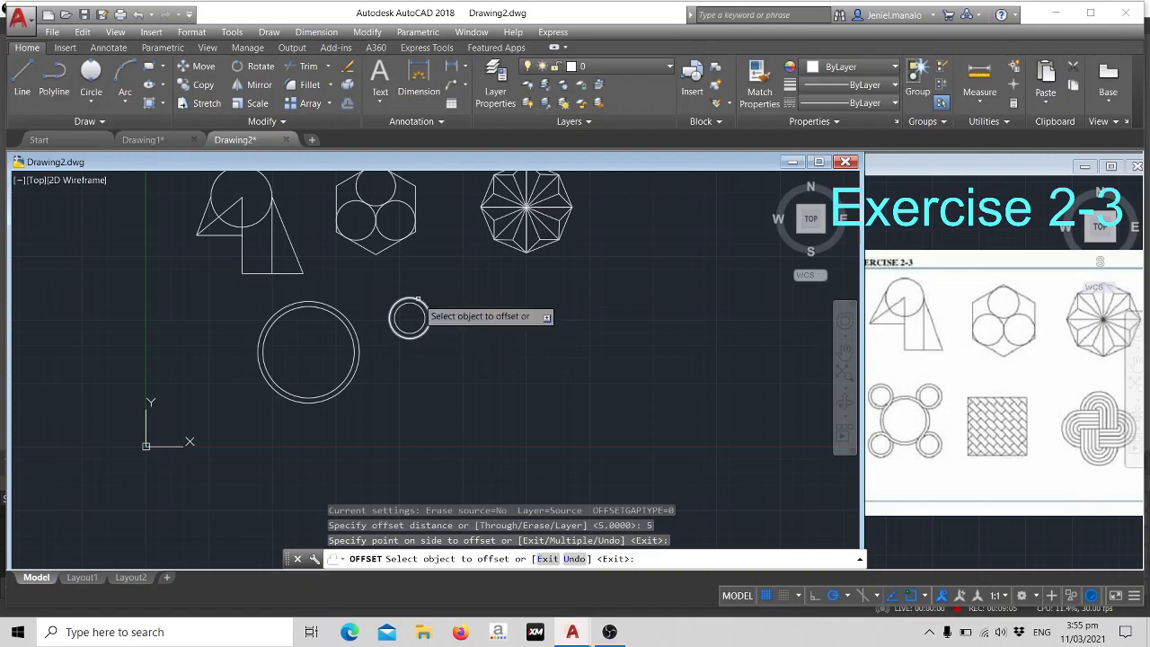
pyautogui.click(418, 299)
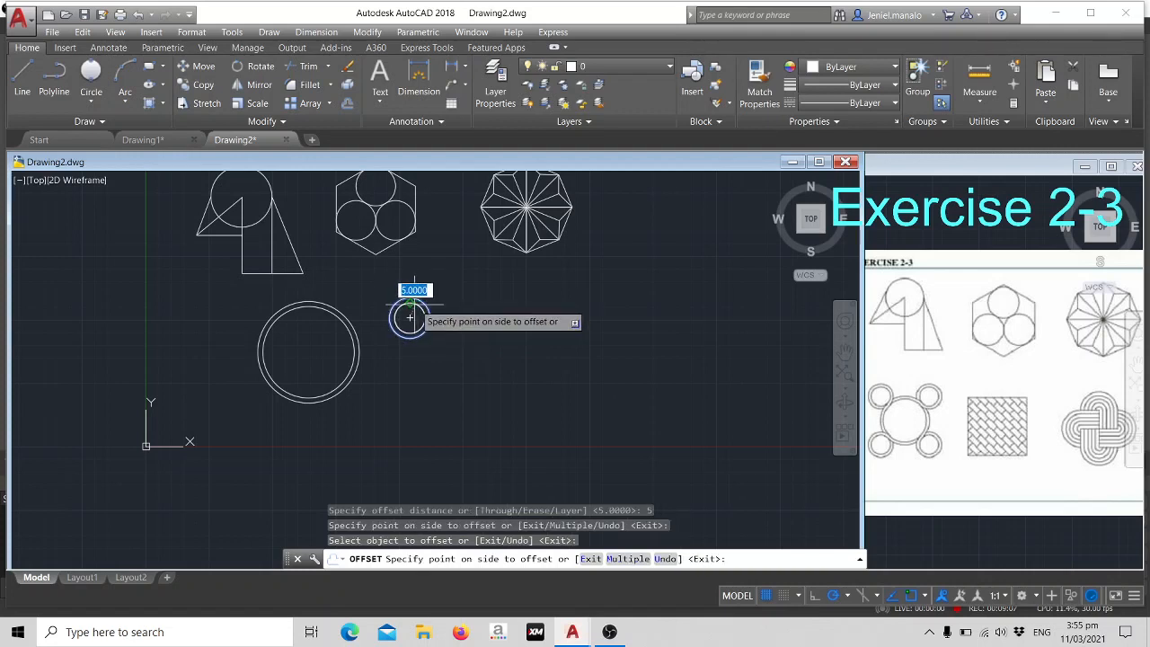
pyautogui.press('Escape')
# - Move both circles of the small ring by their centre so the ring overlaps the large ring's upper-right edge
pyautogui.click(410, 297)
pyautogui.click(420, 300)
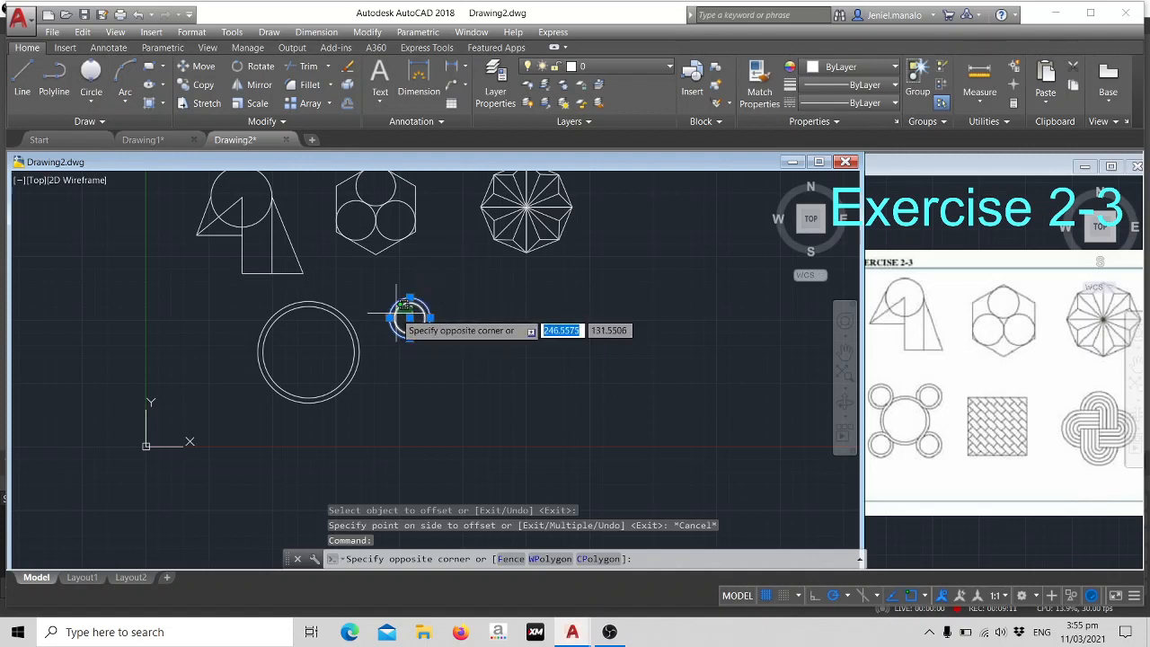
pyautogui.press('Escape')
pyautogui.click(404, 305)
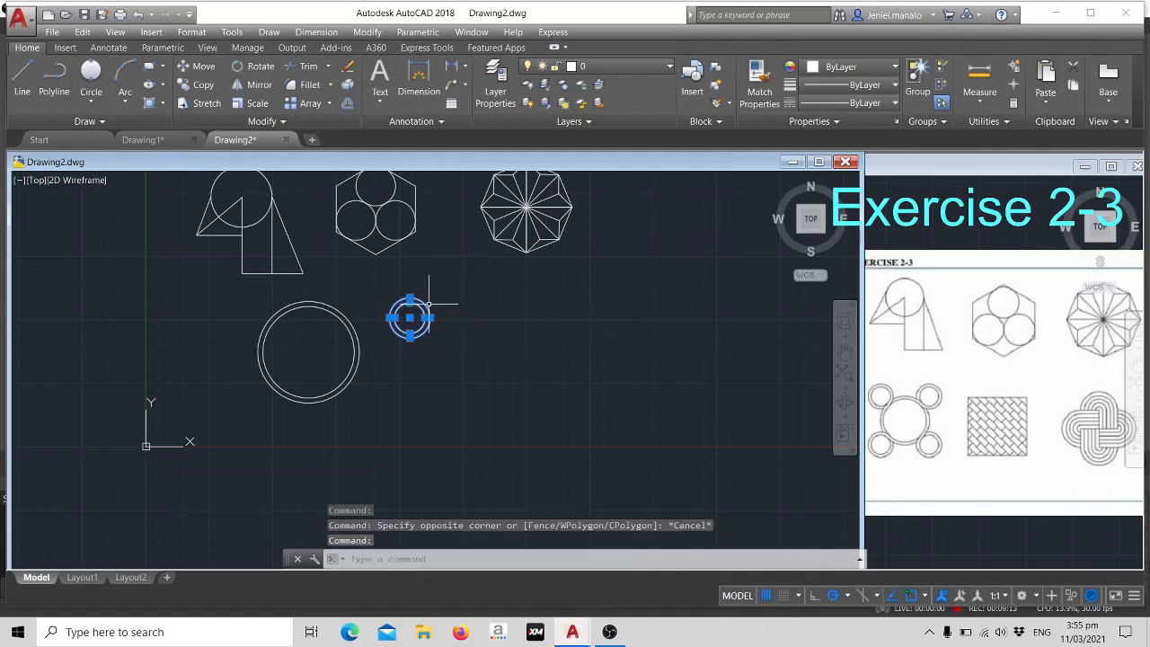
pyautogui.press('Return')
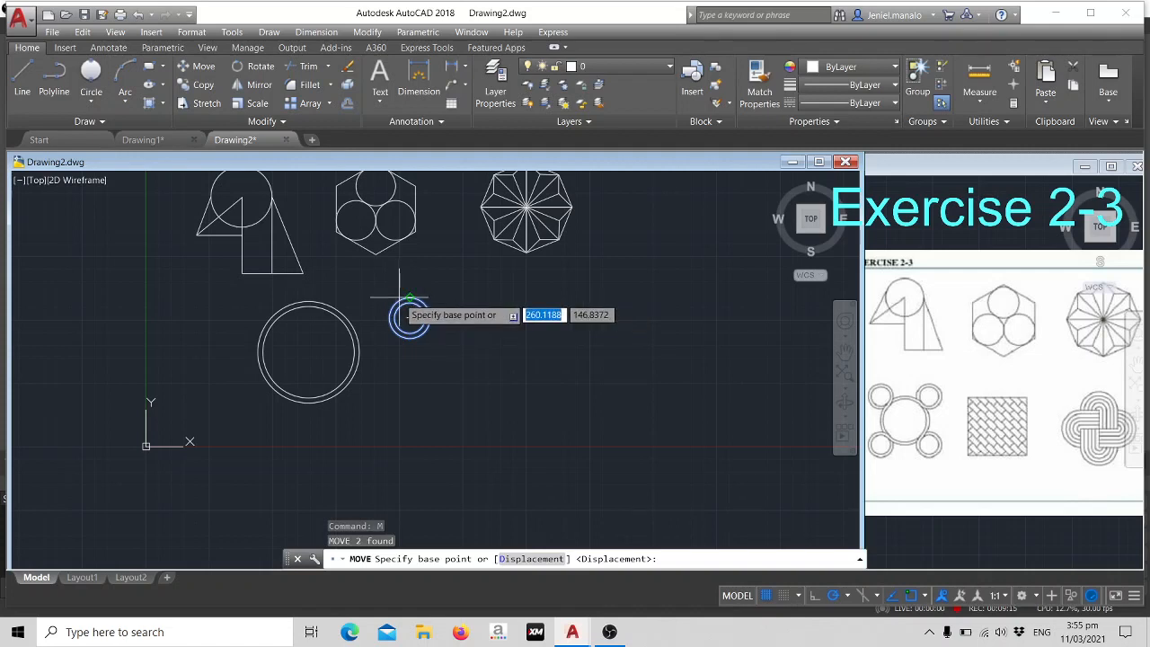
pyautogui.click(409, 316)
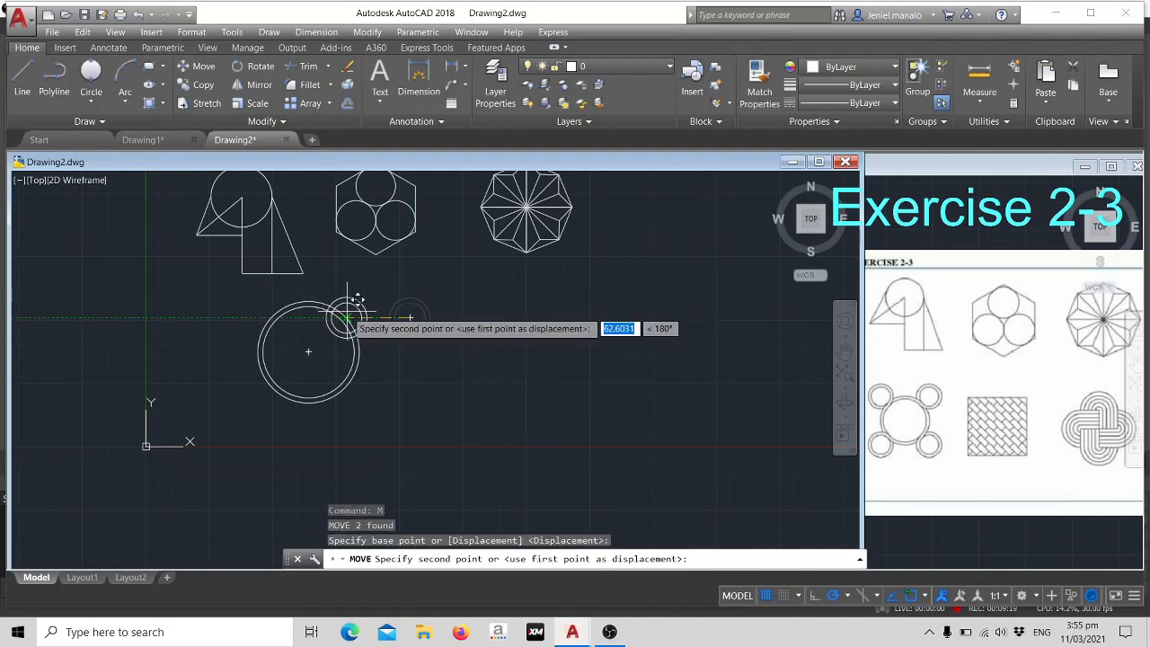
pyautogui.scroll(6, 352, 305)
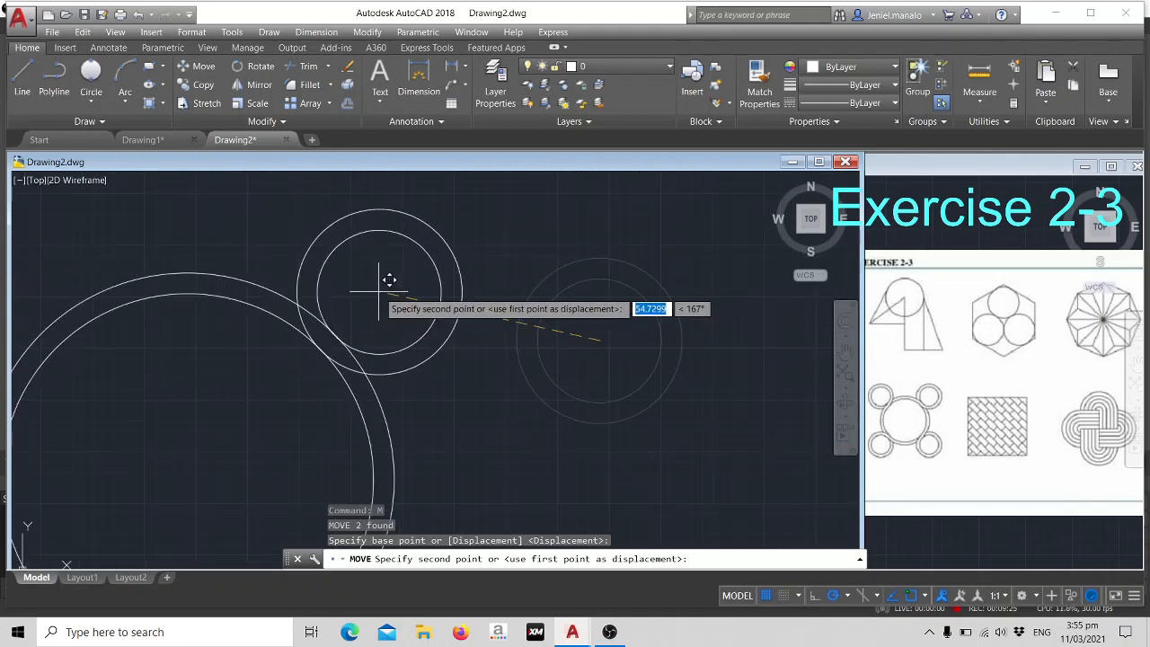
pyautogui.click(378, 290)
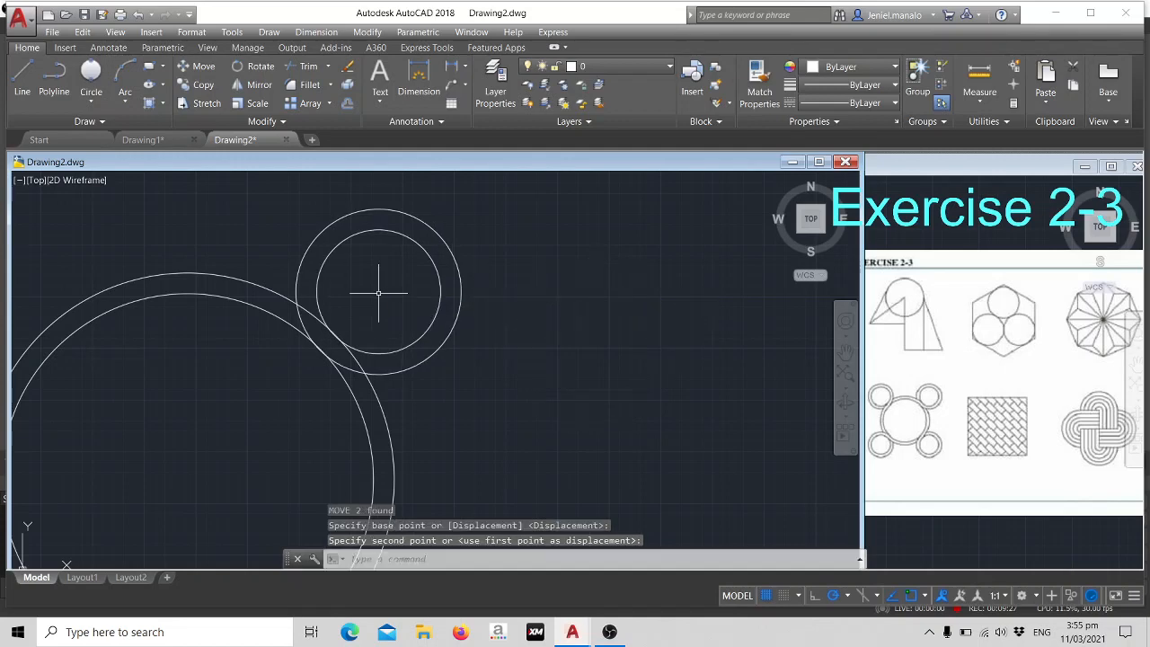
pyautogui.press('Escape')
# - Mirror the small ring's two circles across the vertical line through the large ring's centre, keeping the source objects
pyautogui.moveTo(529, 355); pyautogui.dragTo(596, 287, button='middle')
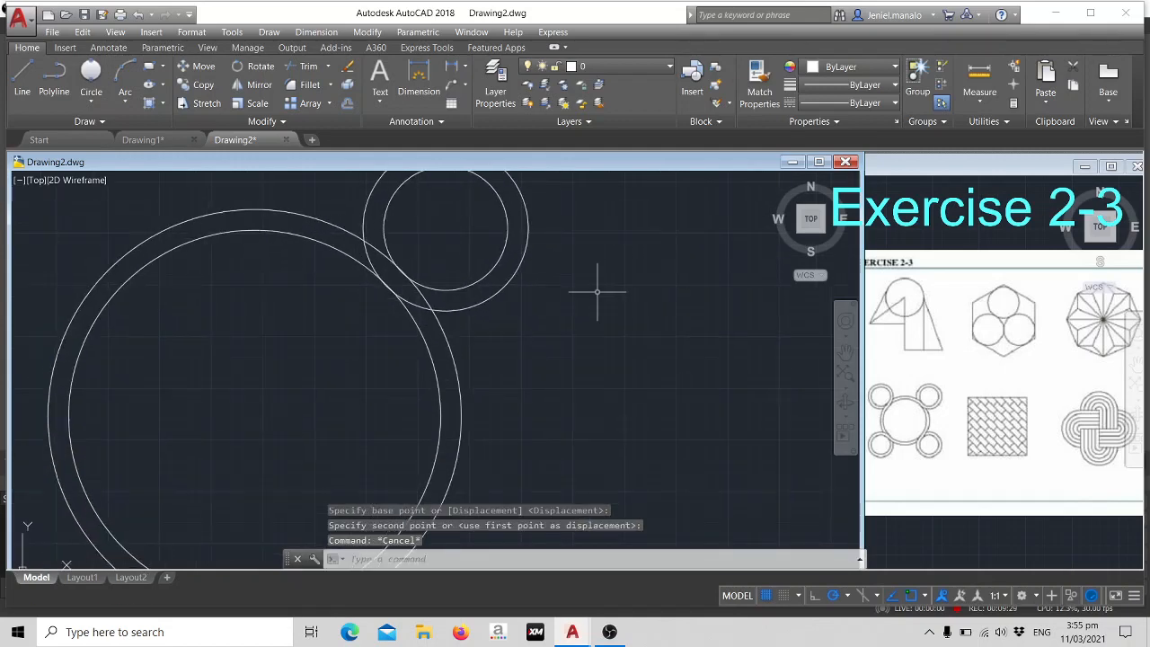
pyautogui.scroll(-4, 595, 287)
pyautogui.scroll(2, 595, 292)
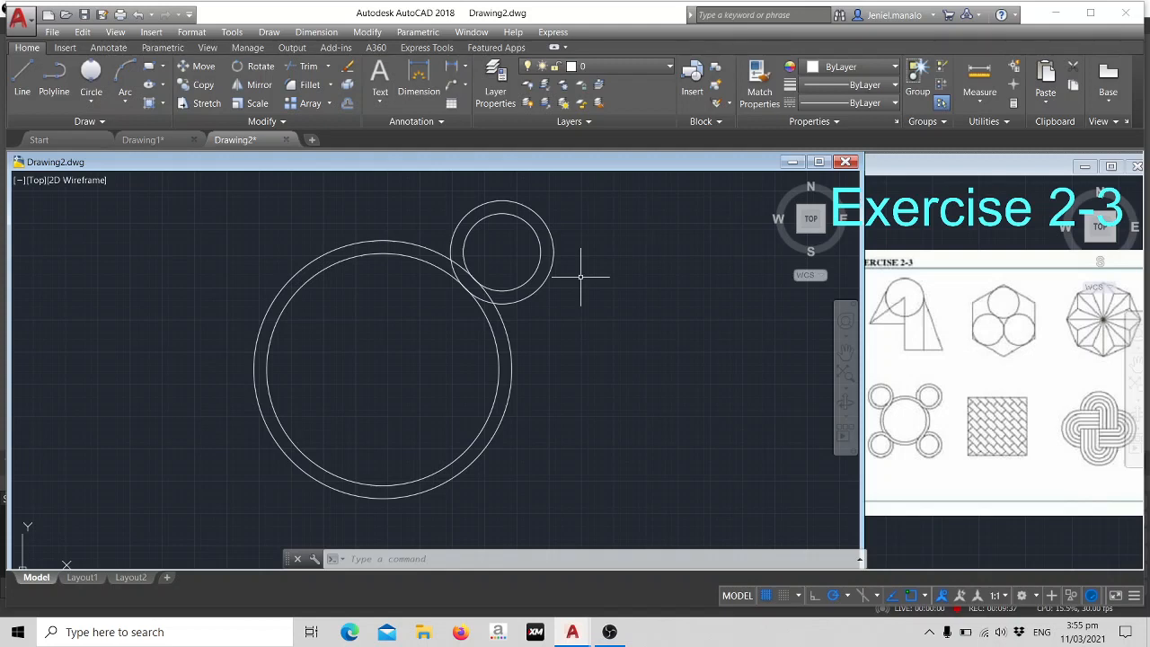
pyautogui.press('Return')
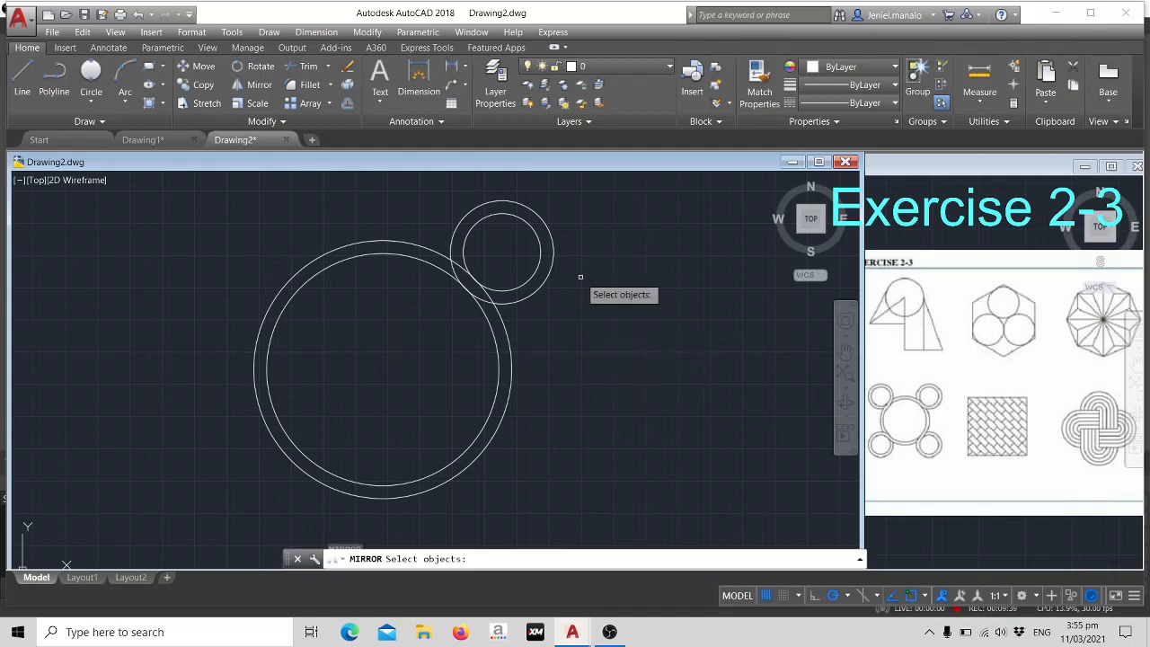
pyautogui.click(506, 199)
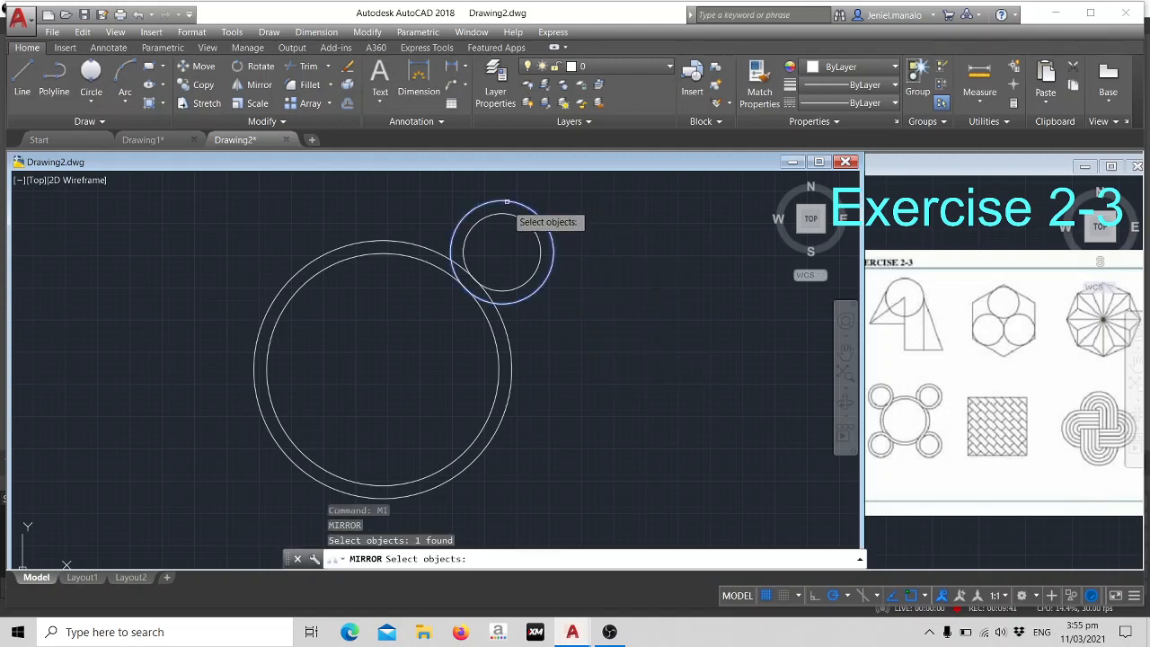
pyautogui.click(508, 202)
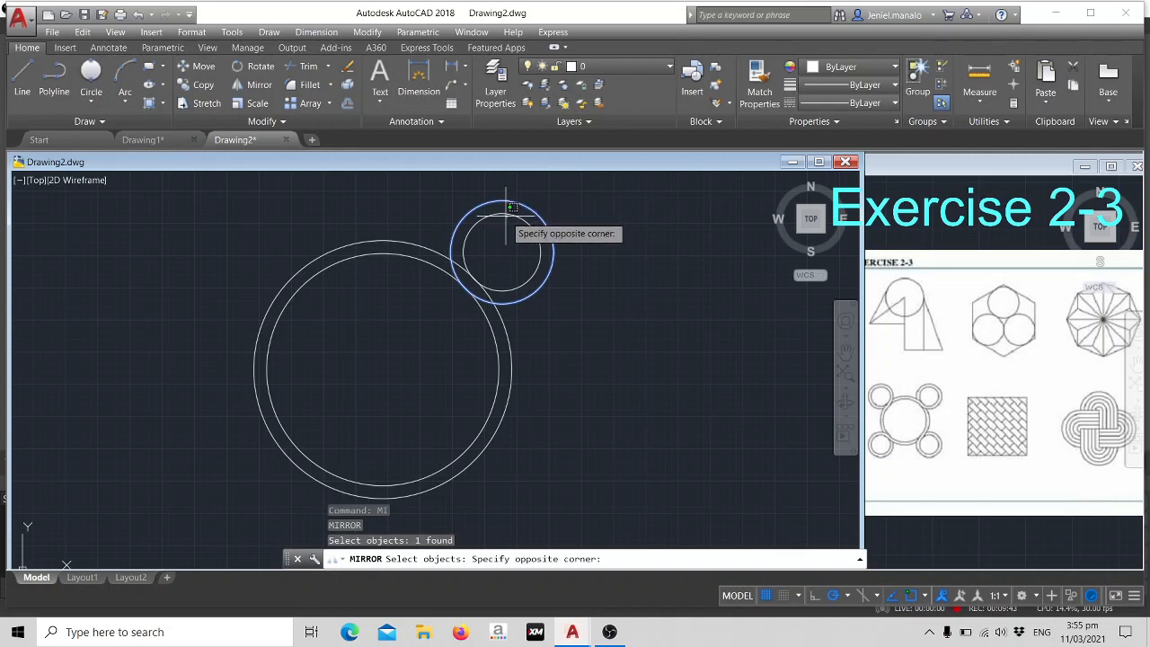
pyautogui.press('Escape')
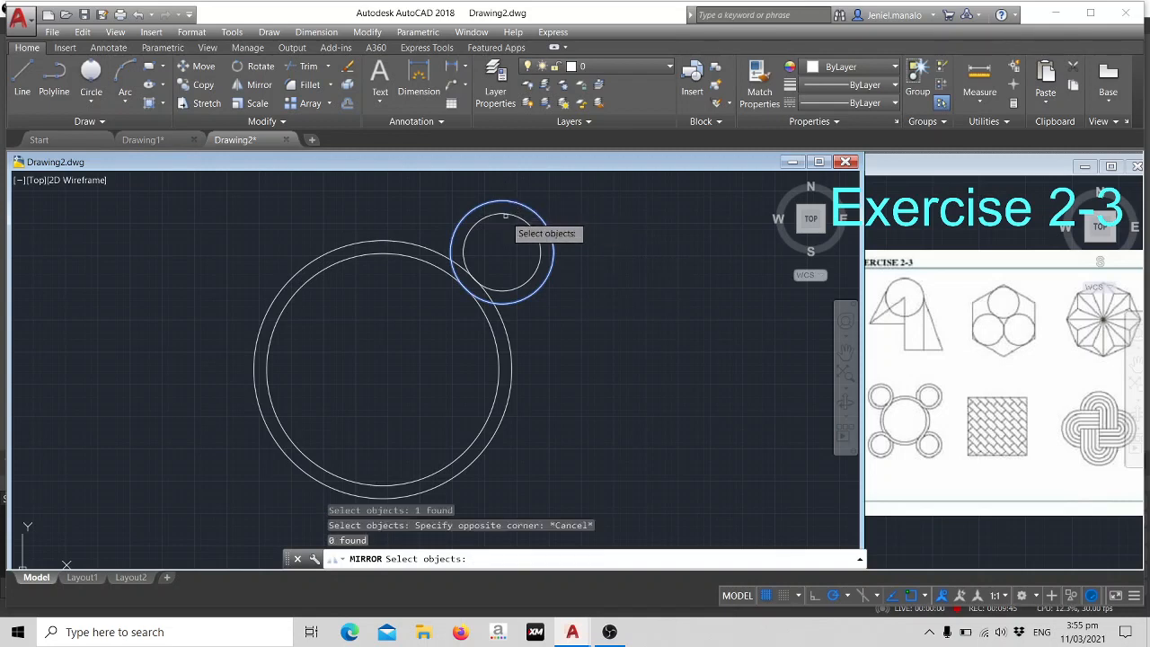
pyautogui.click(504, 216)
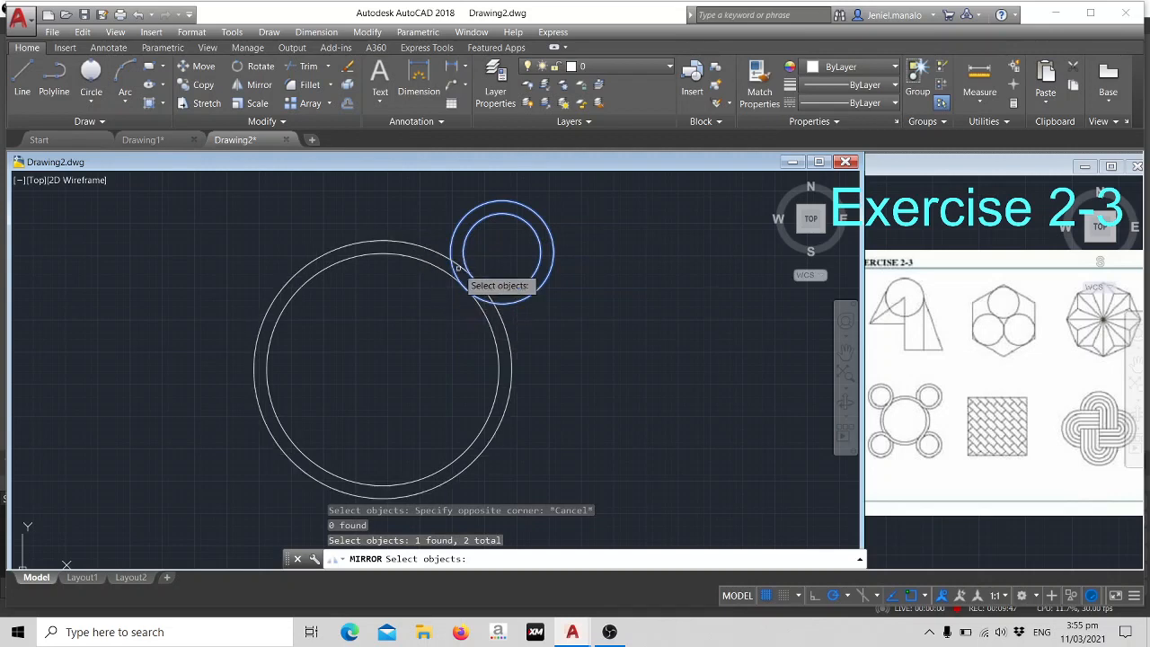
pyautogui.press('Return')
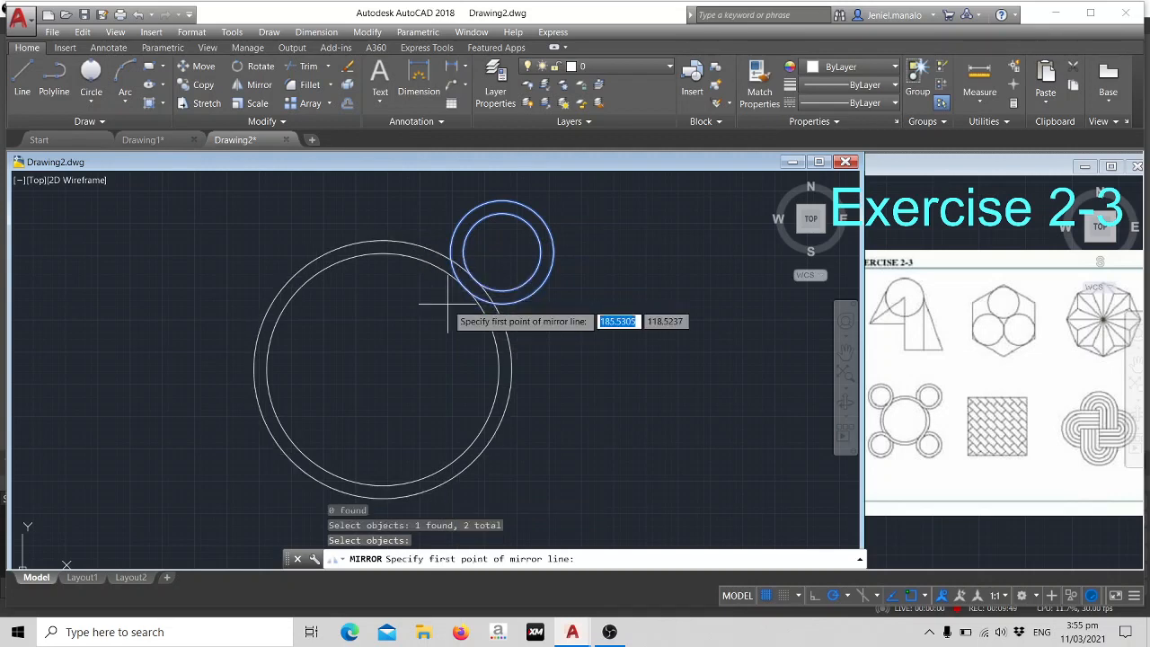
pyautogui.click(386, 362)
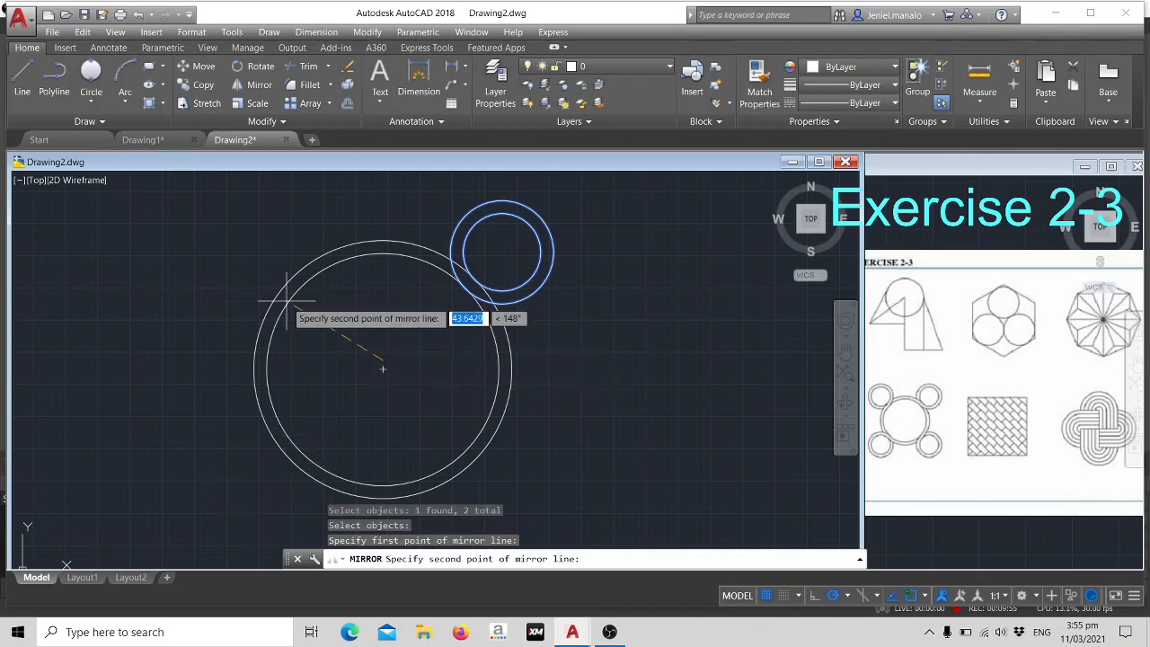
pyautogui.click(382, 255)
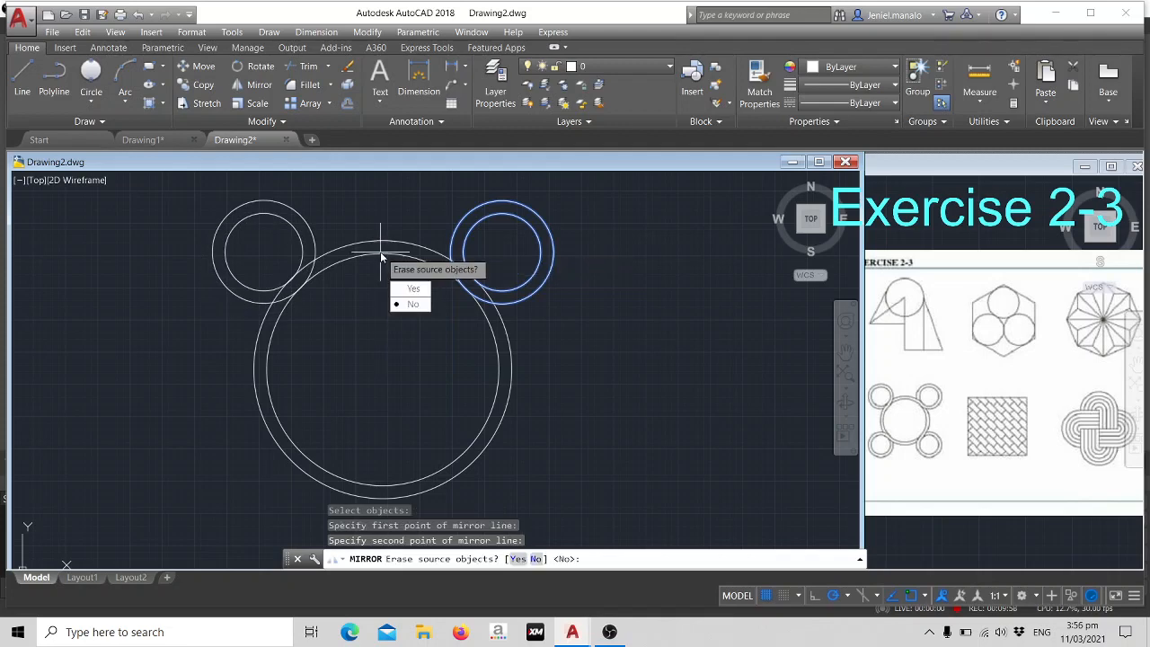
pyautogui.click(409, 303)
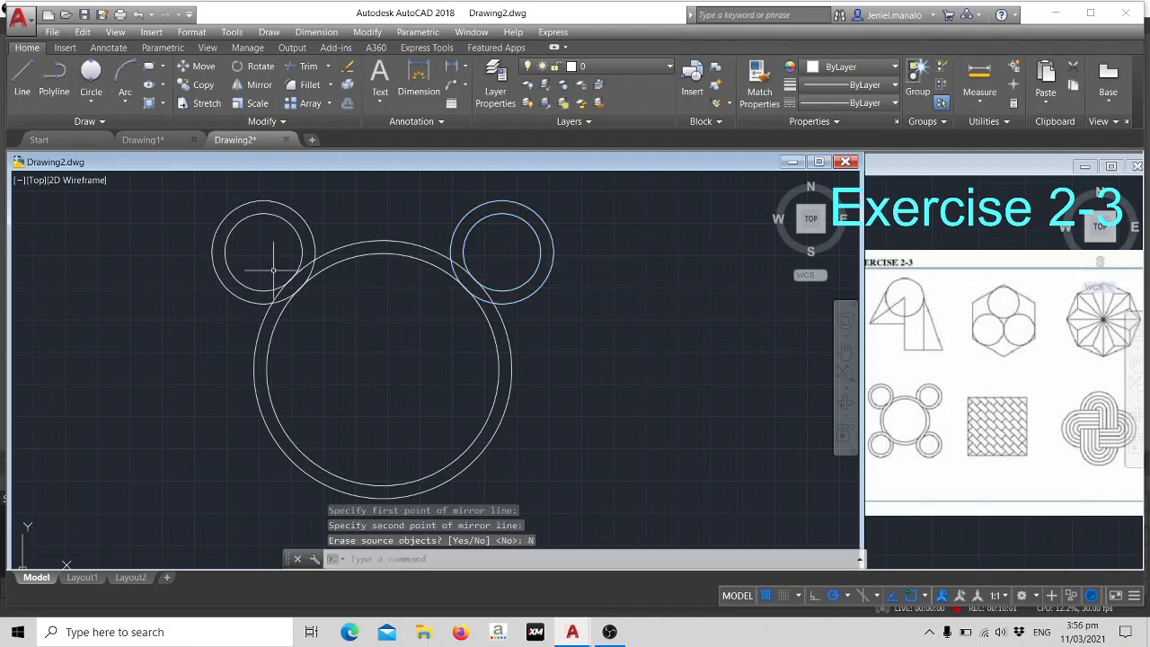
pyautogui.click(249, 214)
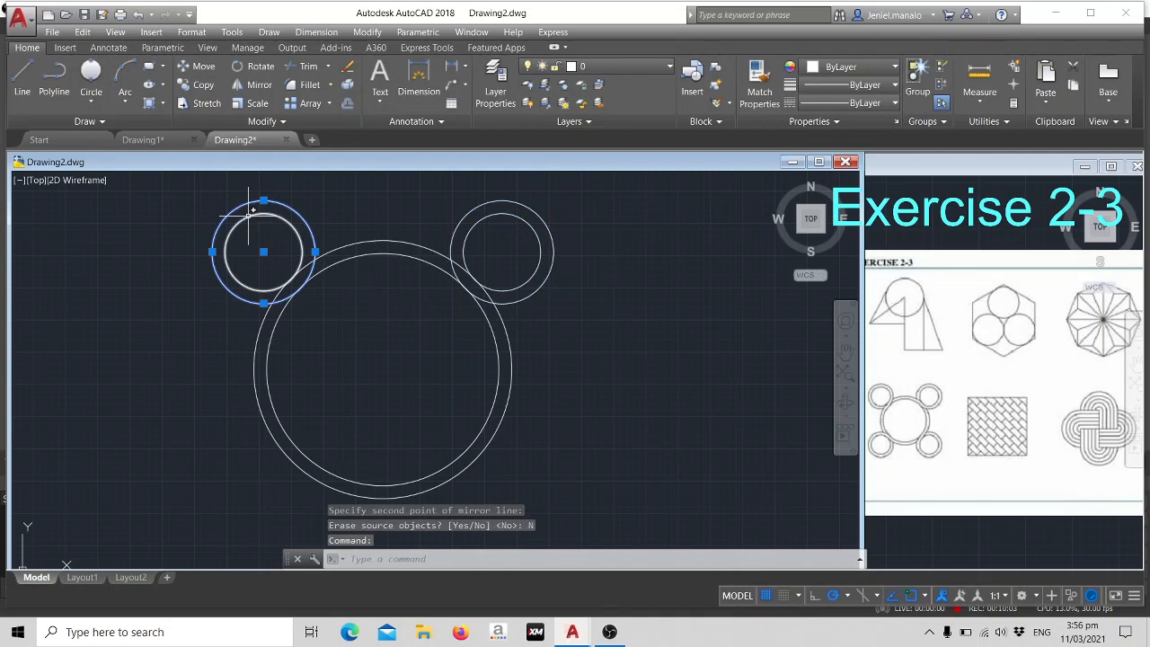
pyautogui.click(249, 214)
pyautogui.click(512, 202)
pyautogui.click(516, 206)
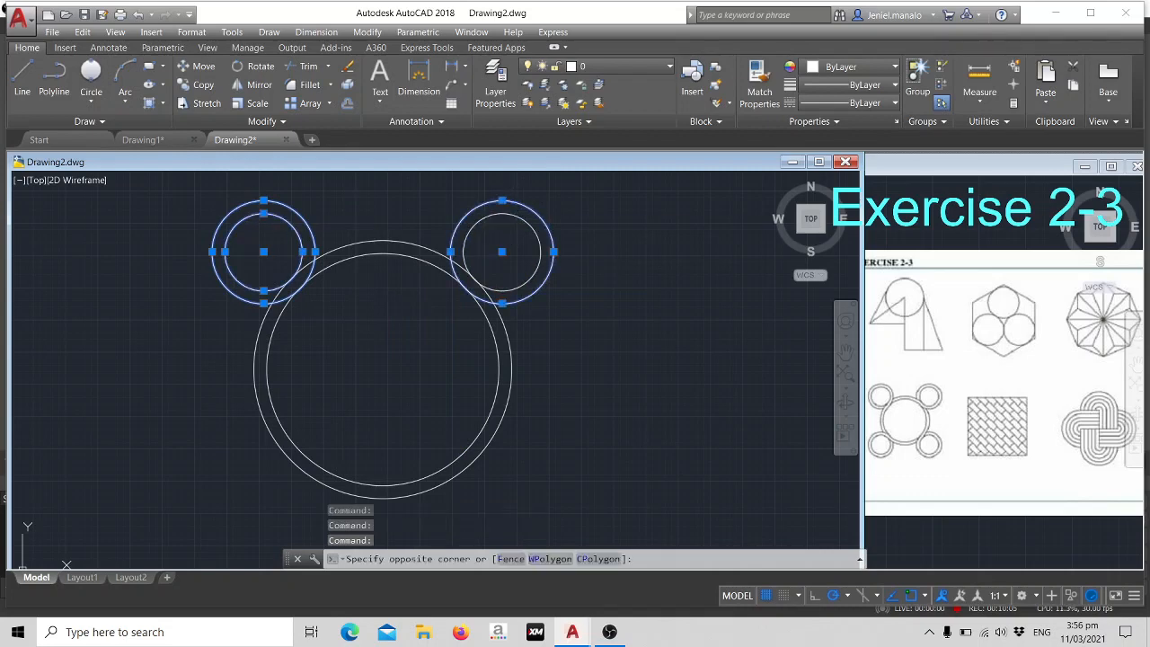
pyautogui.press('Escape')
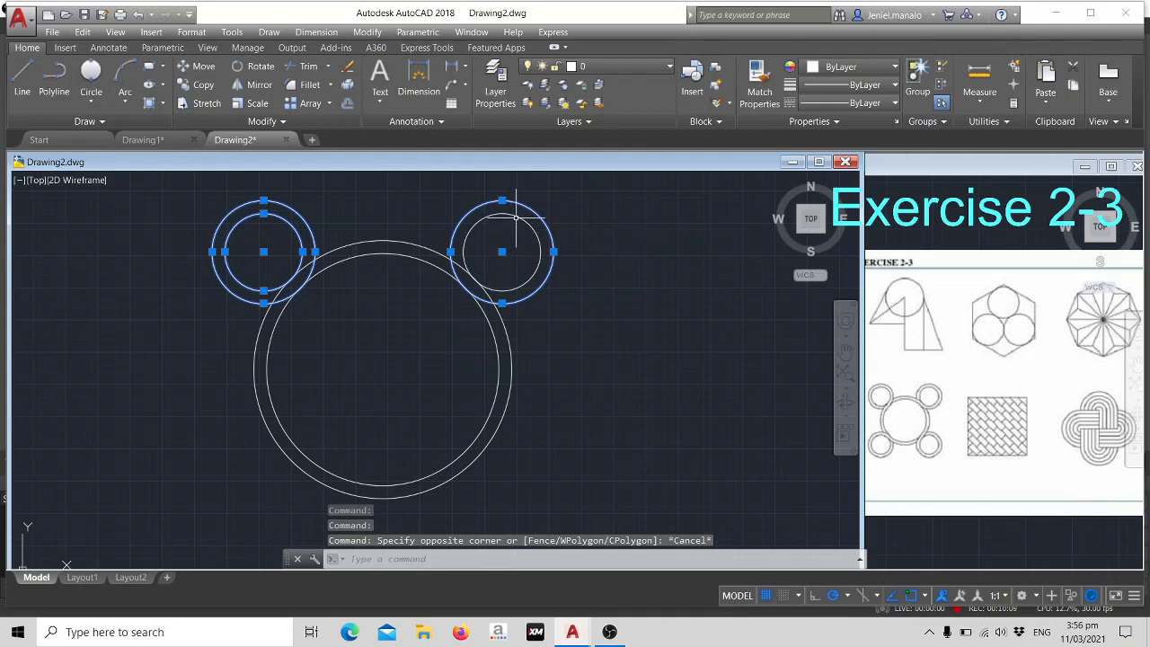
pyautogui.click(512, 210)
pyautogui.click(519, 208)
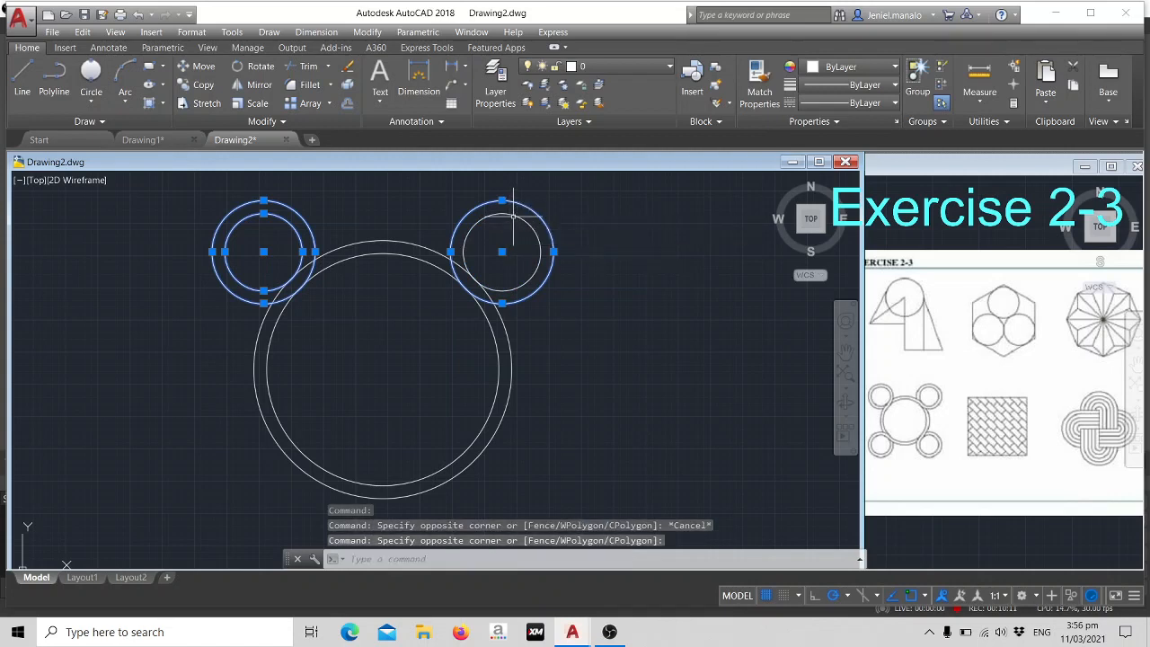
pyautogui.press('Escape')
pyautogui.click(511, 206)
pyautogui.click(515, 197)
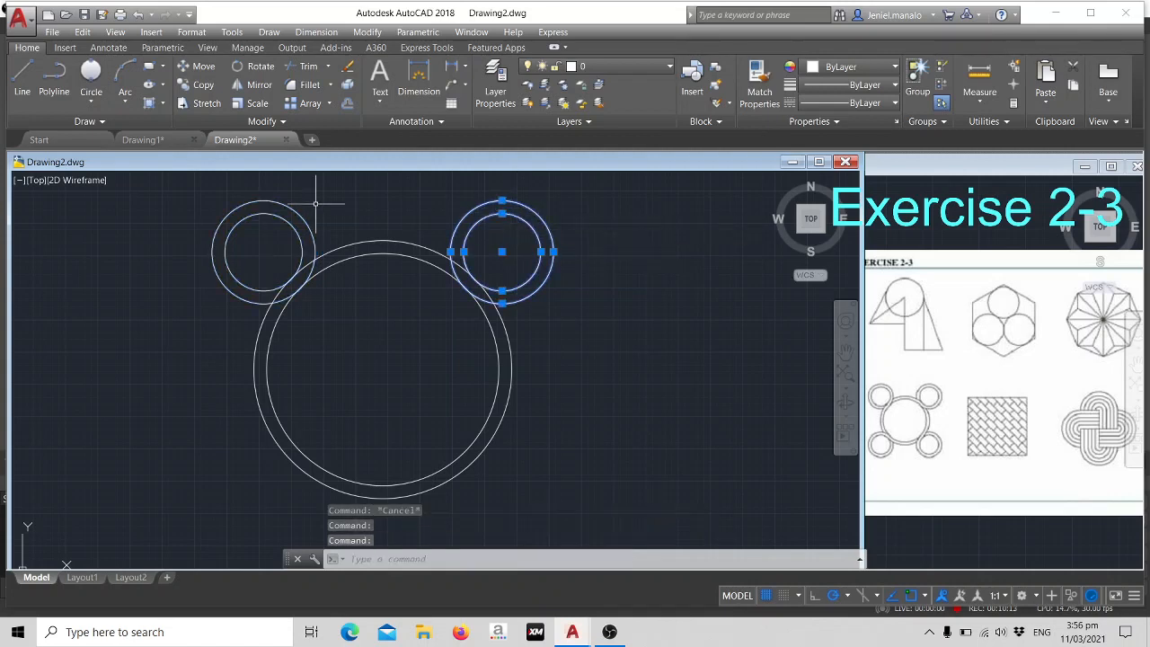
pyautogui.click(269, 199)
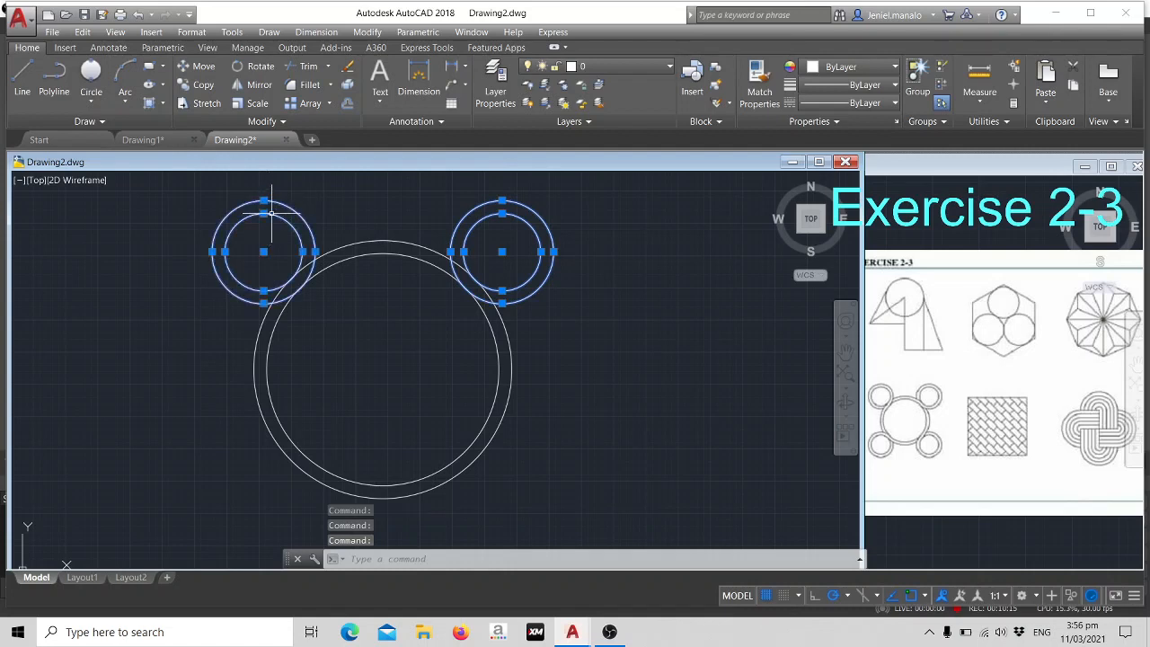
pyautogui.write('i')
pyautogui.press('Return')
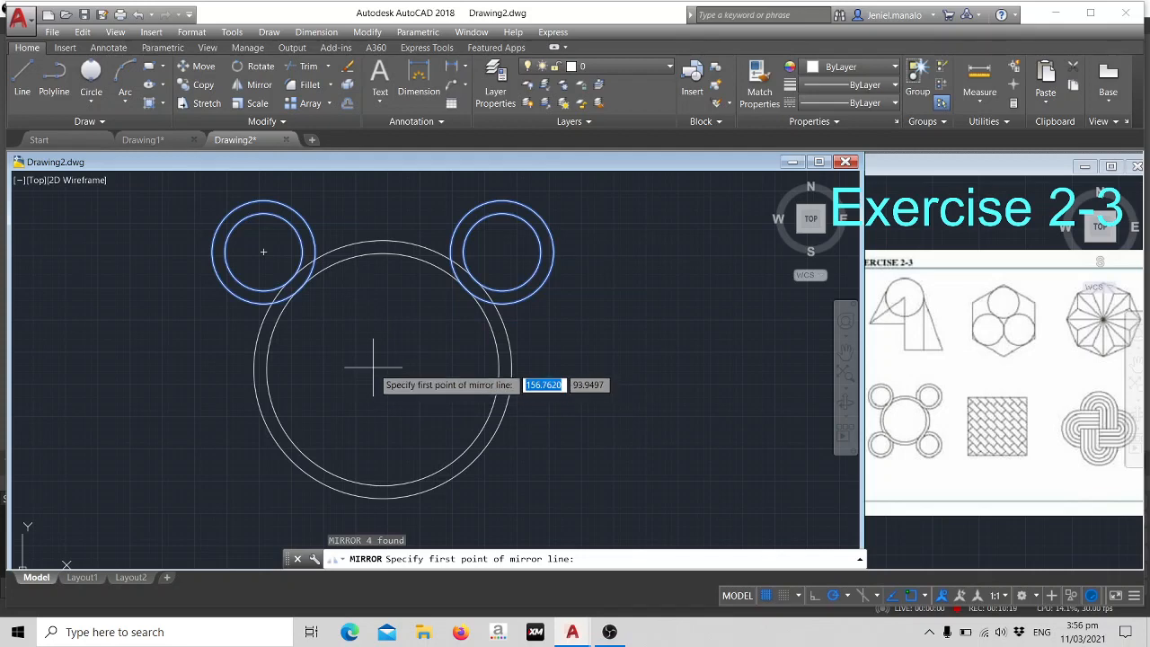
pyautogui.press('Return')
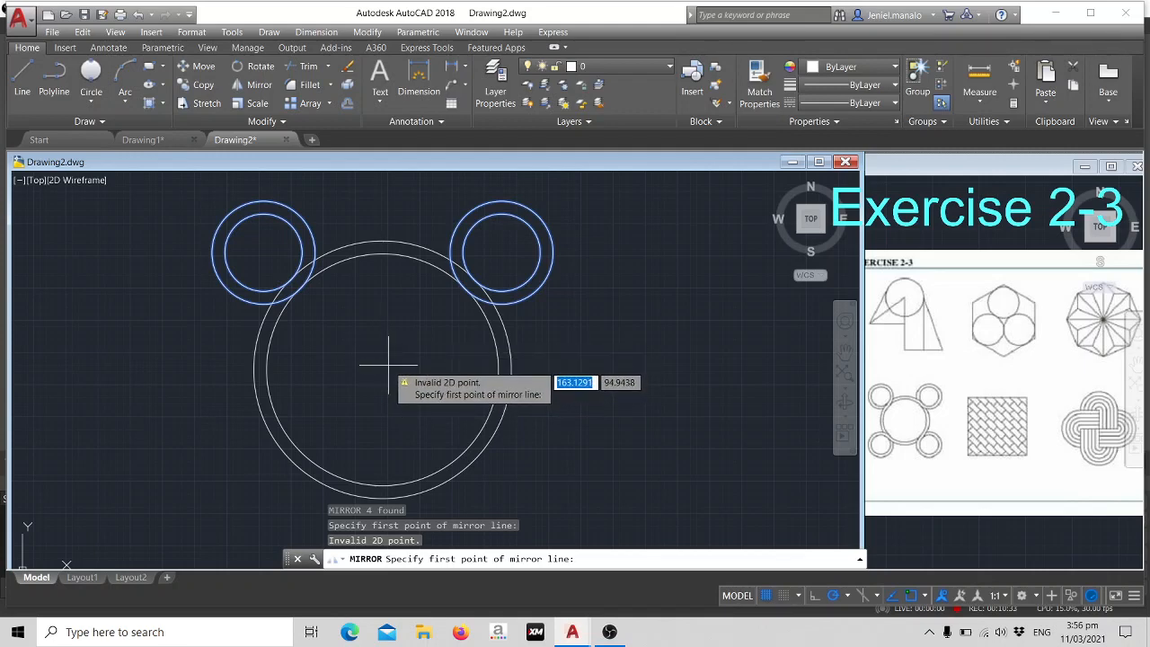
pyautogui.click(384, 368)
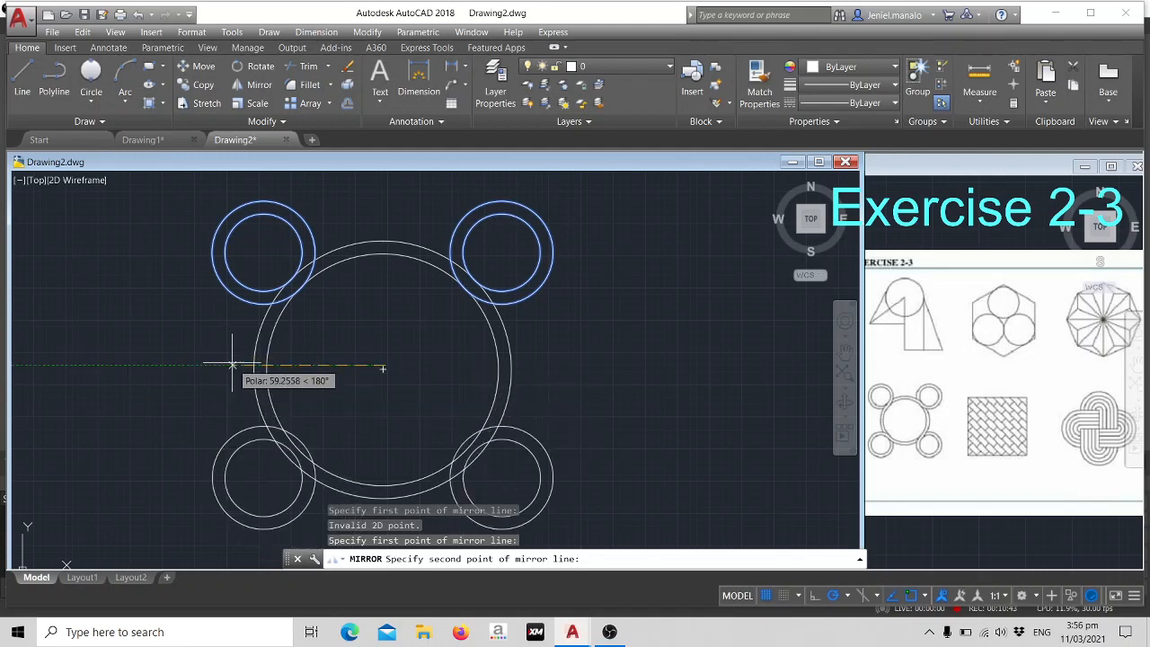
pyautogui.press('Escape')
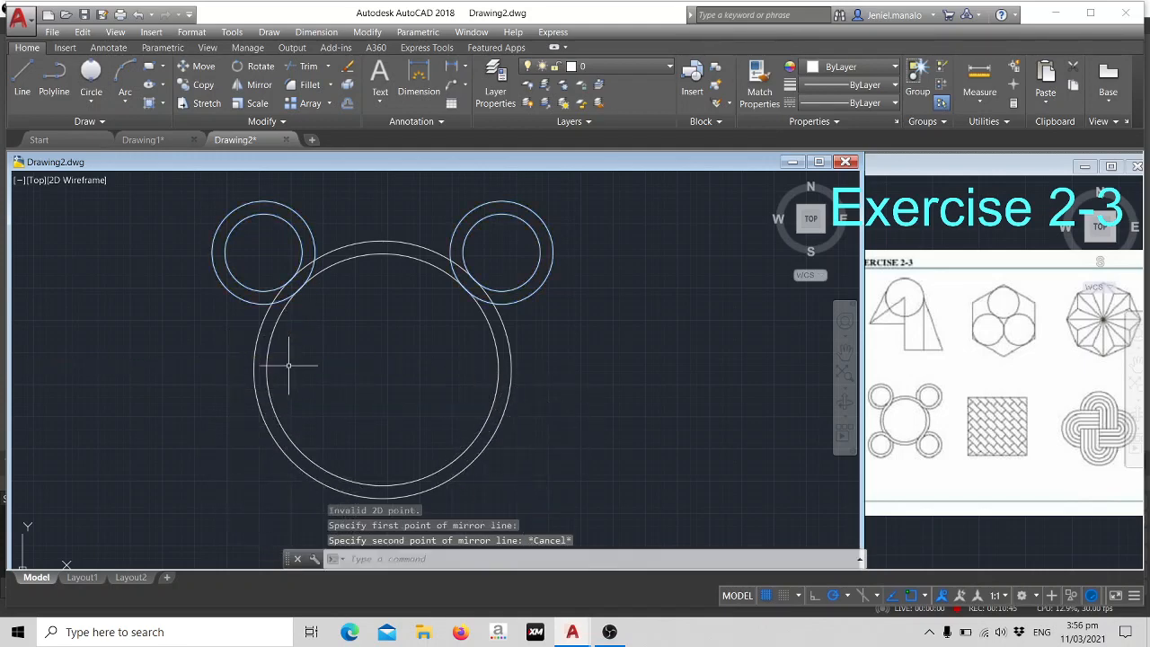
pyautogui.click(254, 201)
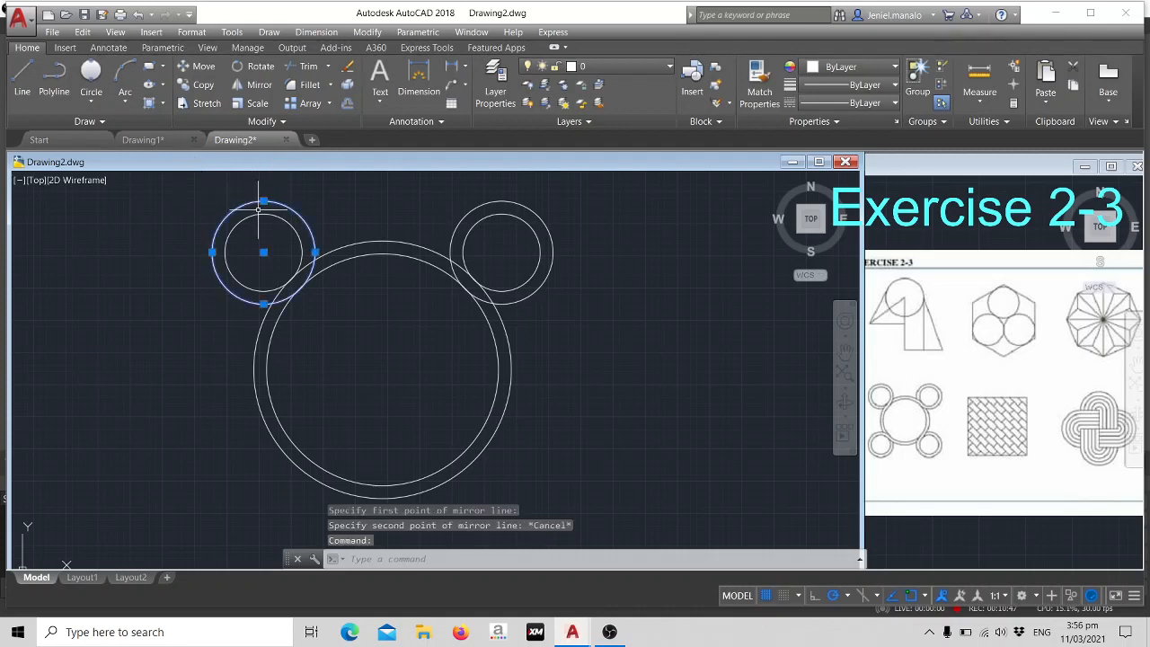
pyautogui.click(259, 214)
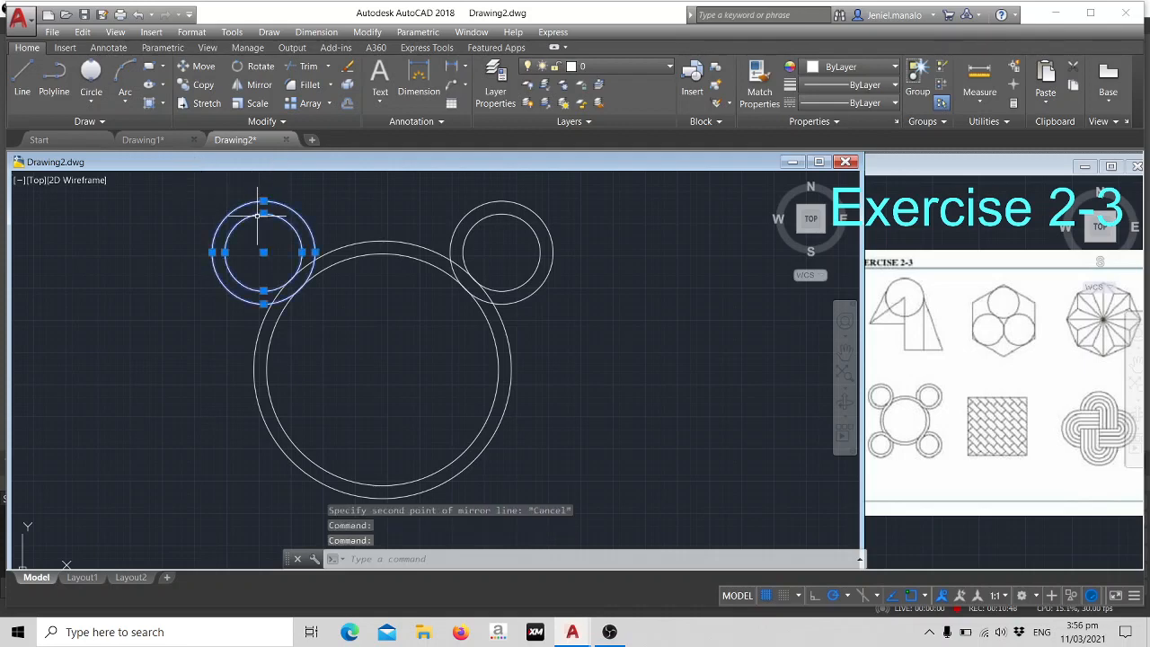
pyautogui.click(497, 213)
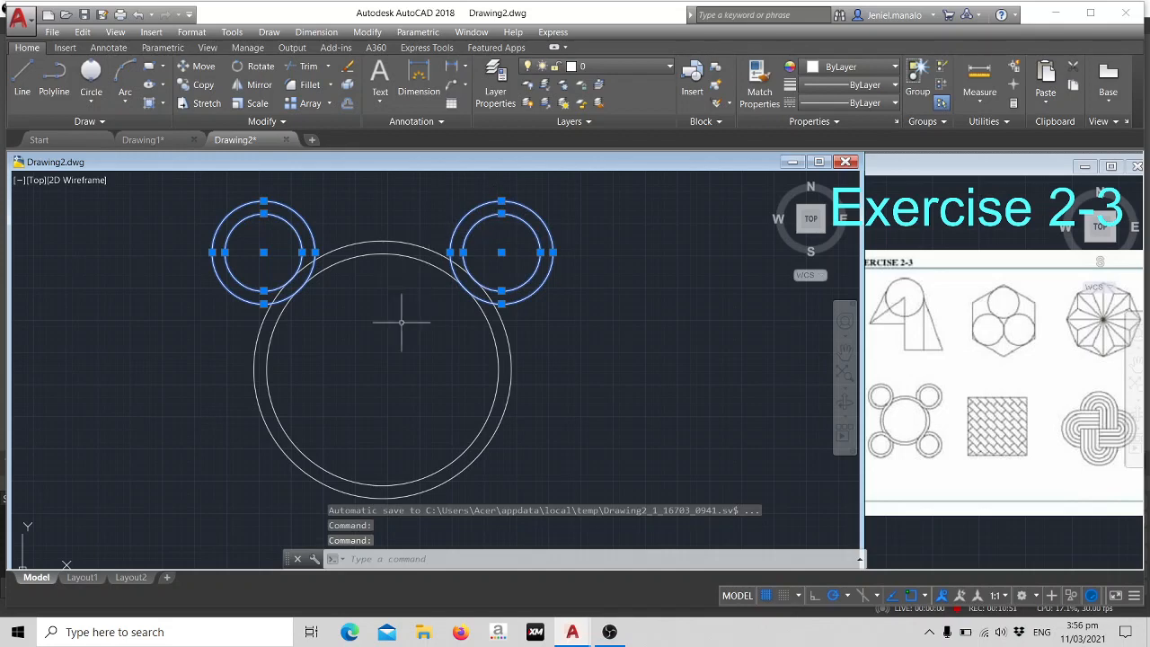
pyautogui.write('mi')
pyautogui.press('Return')
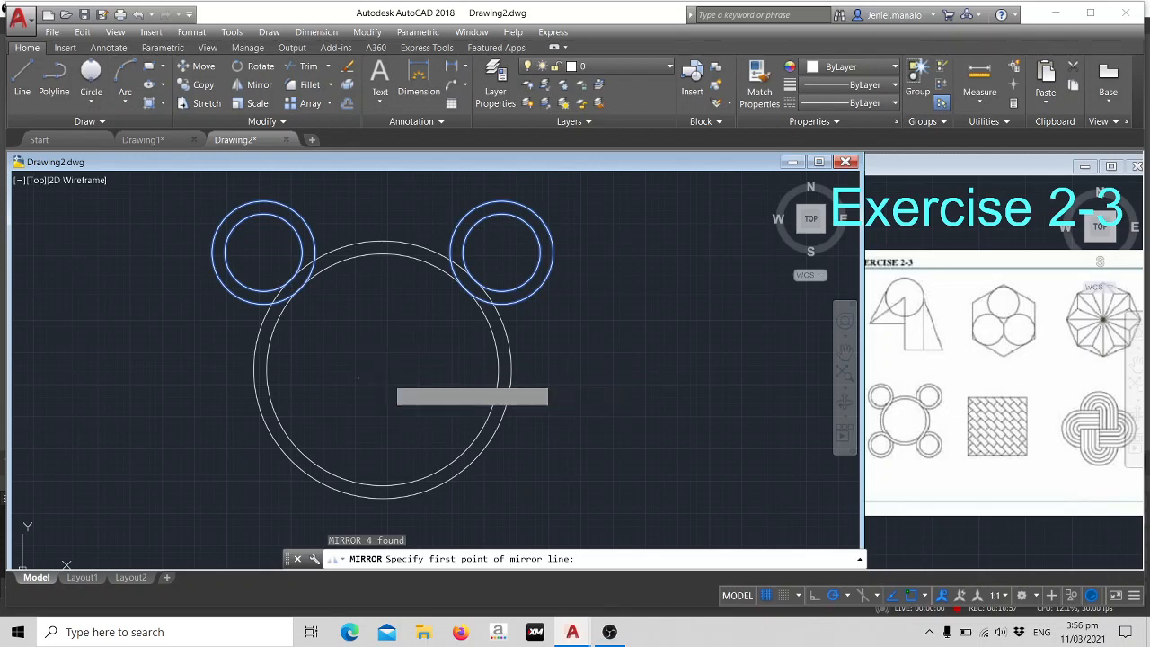
pyautogui.click(387, 377)
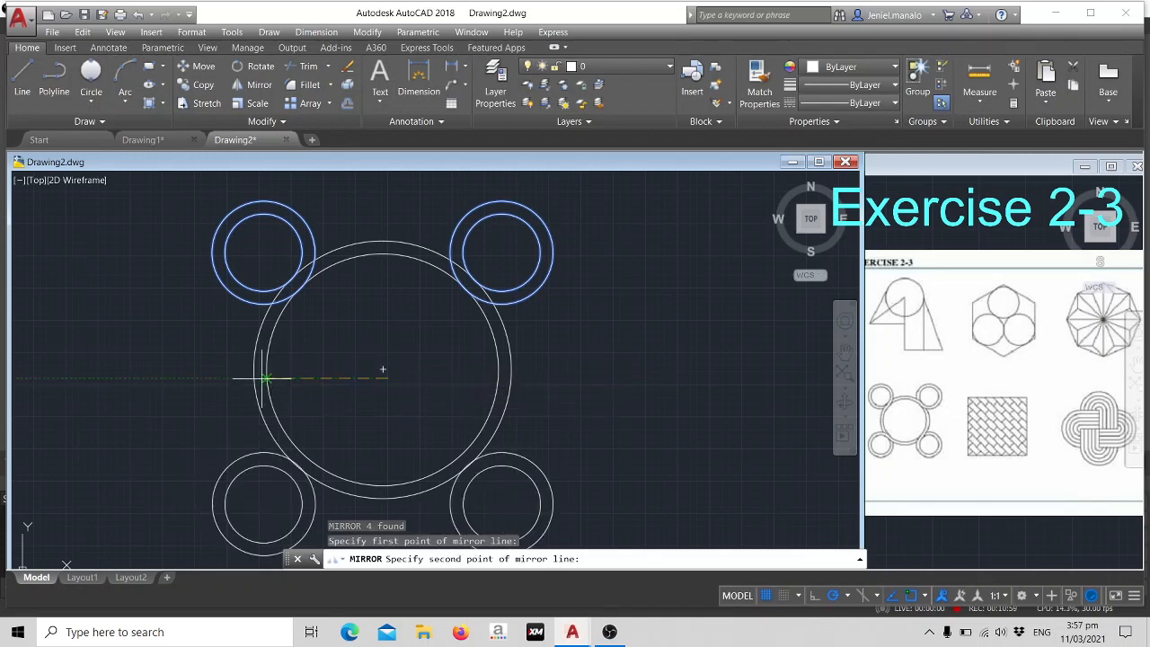
pyautogui.press('Escape')
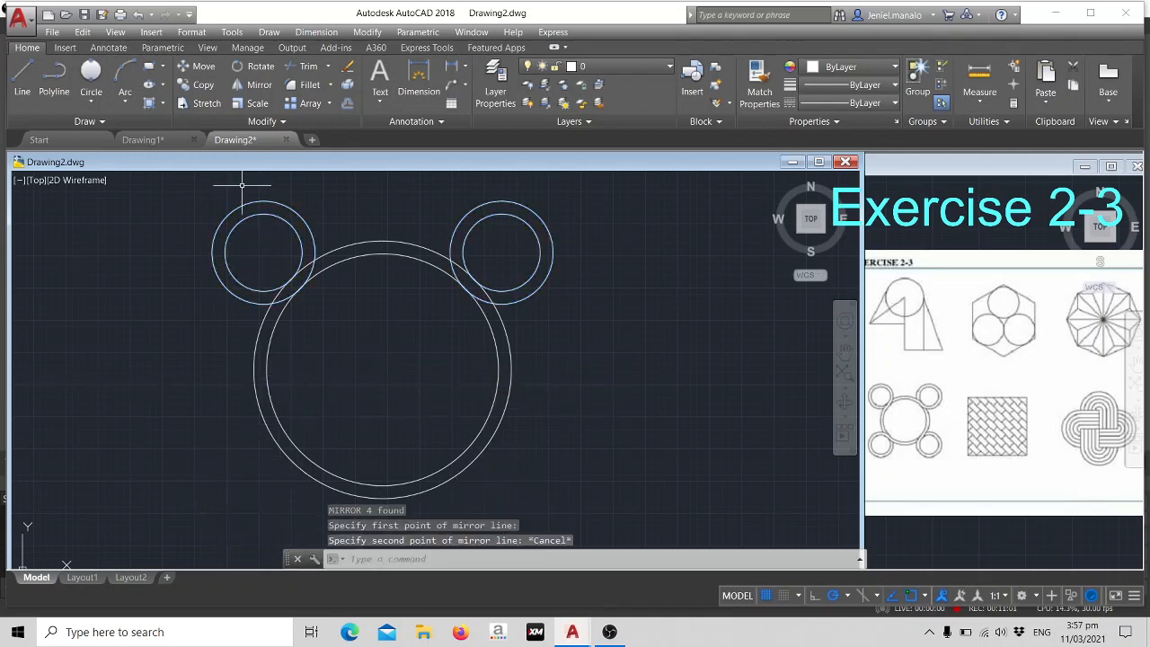
pyautogui.click(250, 204)
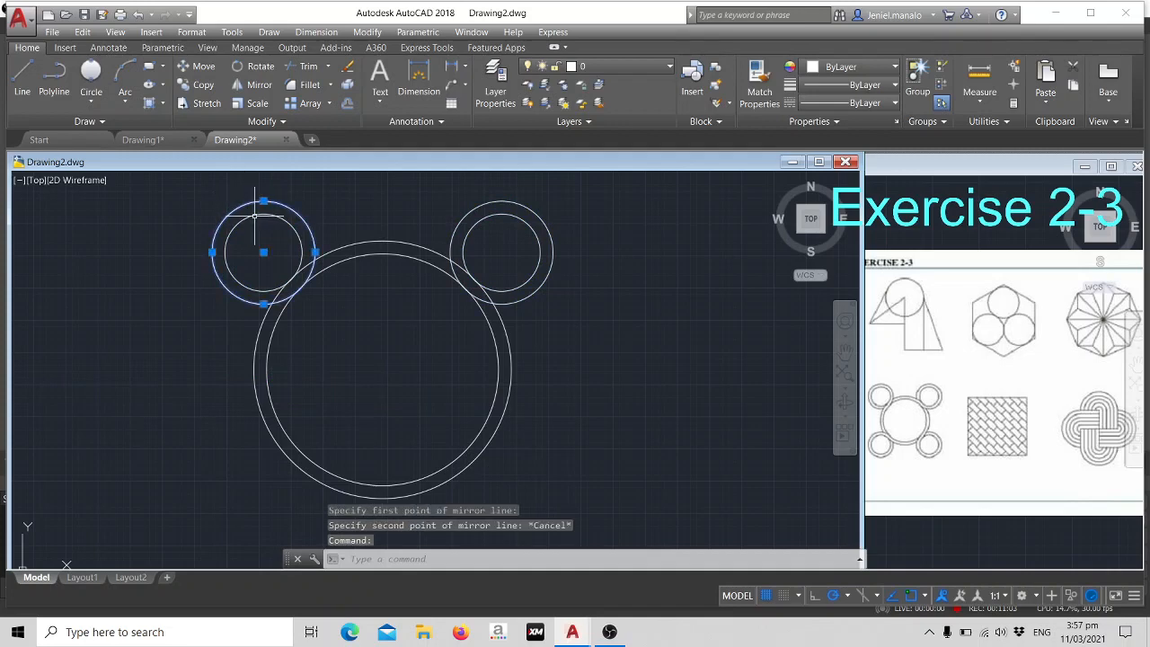
pyautogui.click(255, 215)
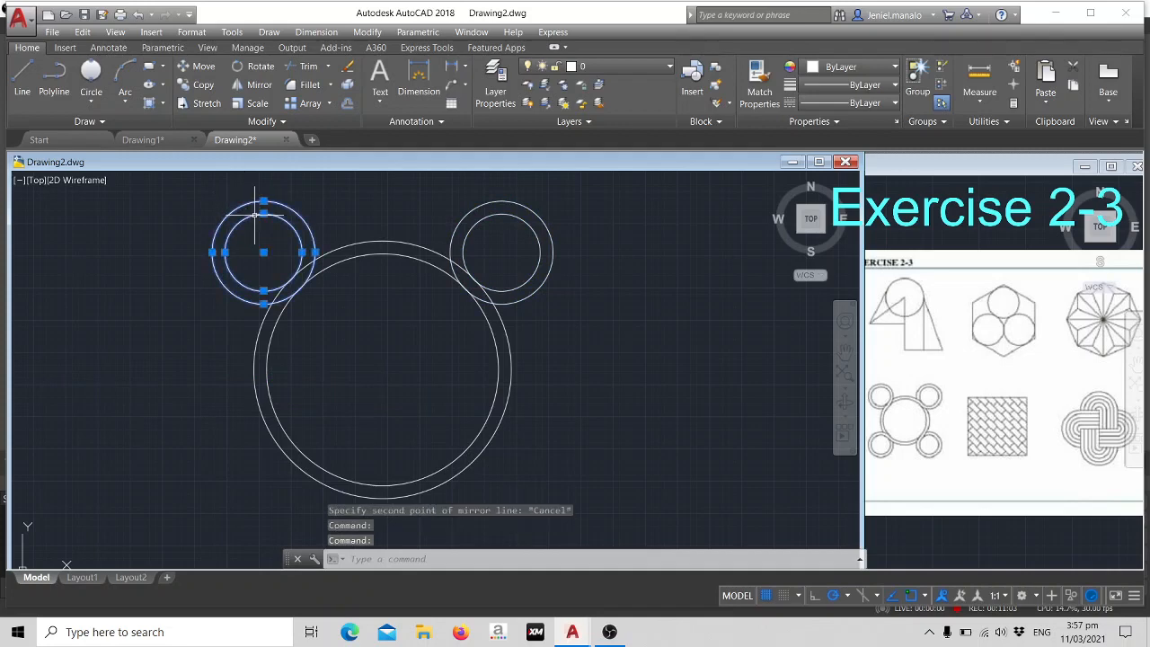
pyautogui.click(509, 199)
pyautogui.click(506, 210)
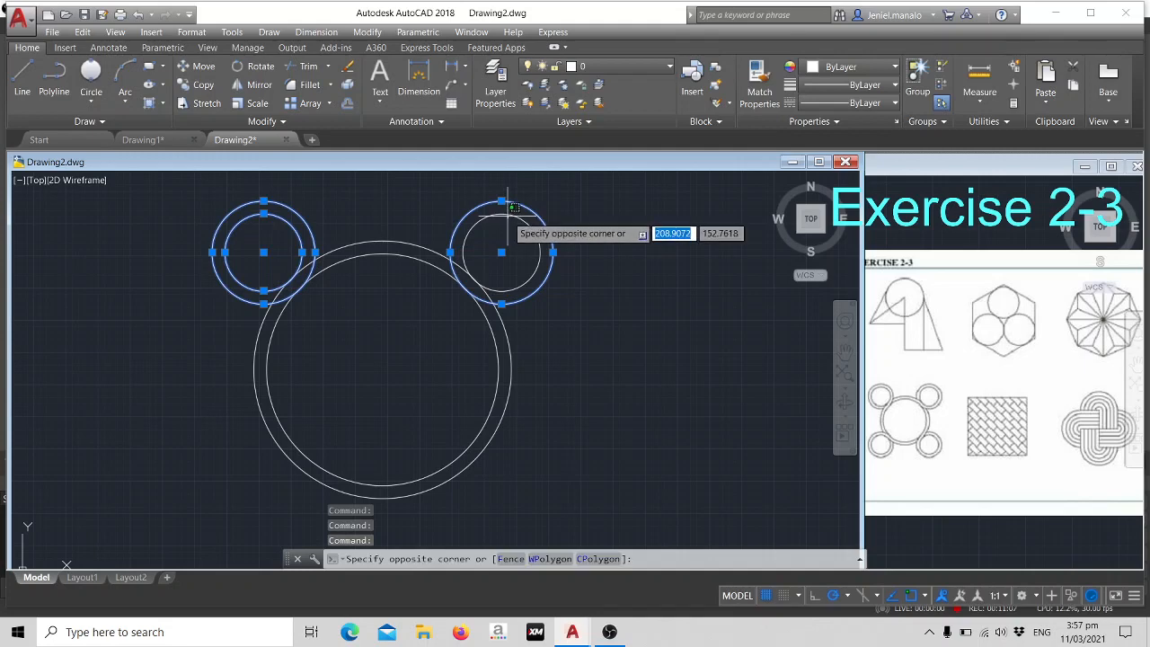
pyautogui.press('Escape')
pyautogui.click(506, 215)
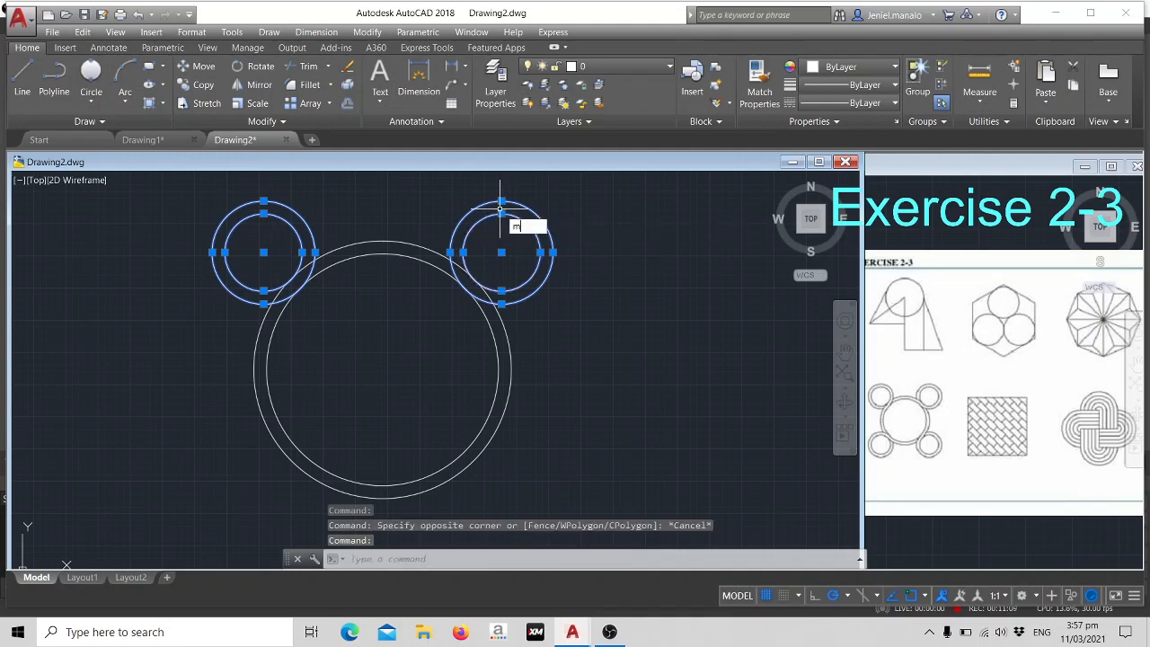
pyautogui.write('i')
pyautogui.press('Return')
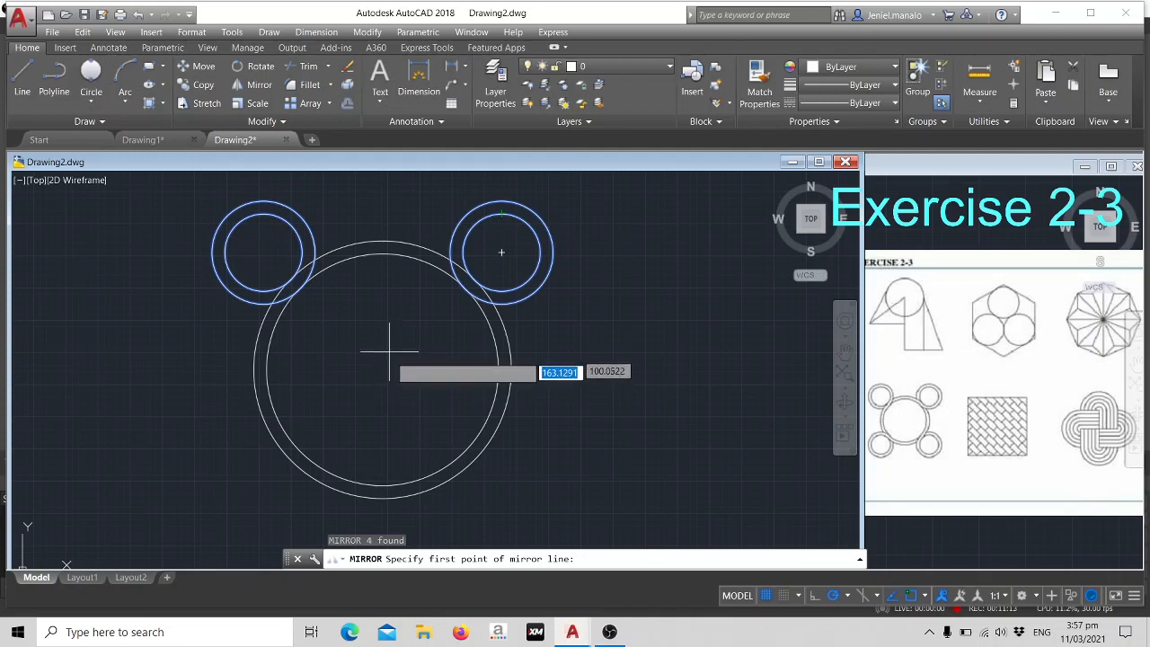
pyautogui.scroll(-4, 389, 363)
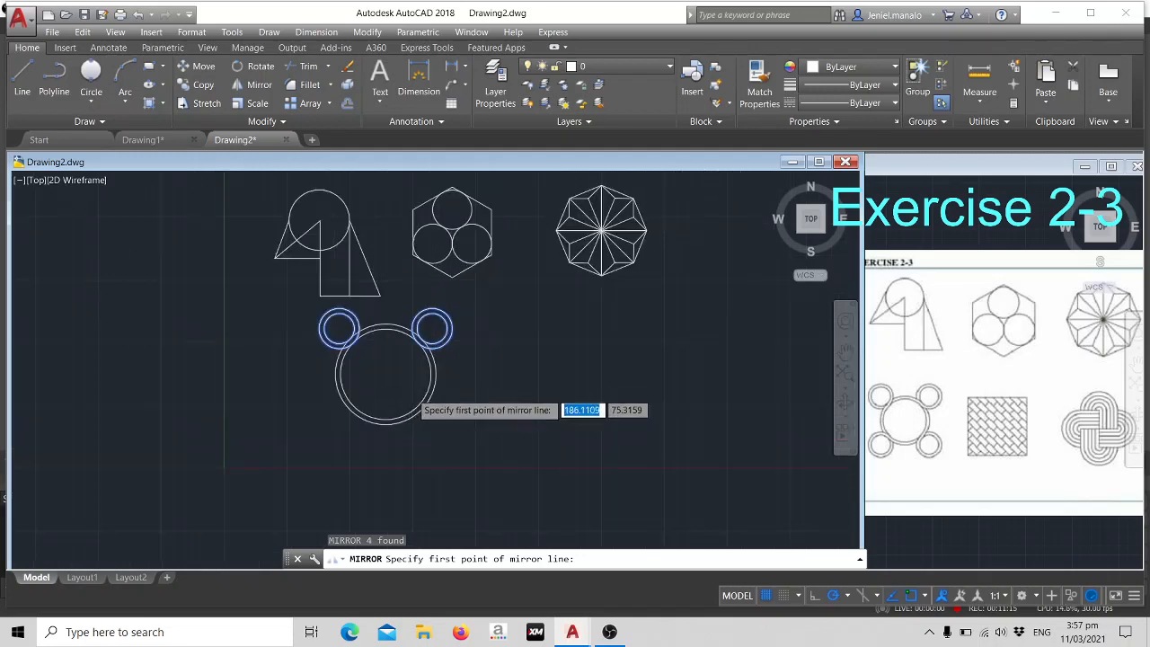
pyautogui.scroll(-4, 406, 388)
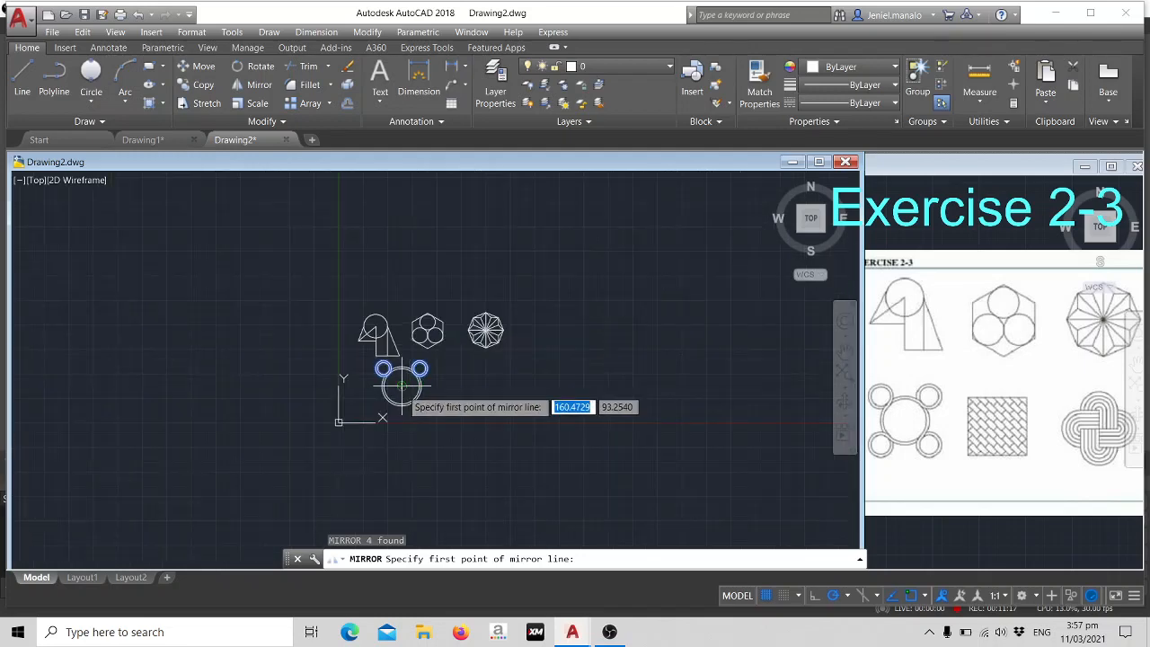
pyautogui.click(401, 386)
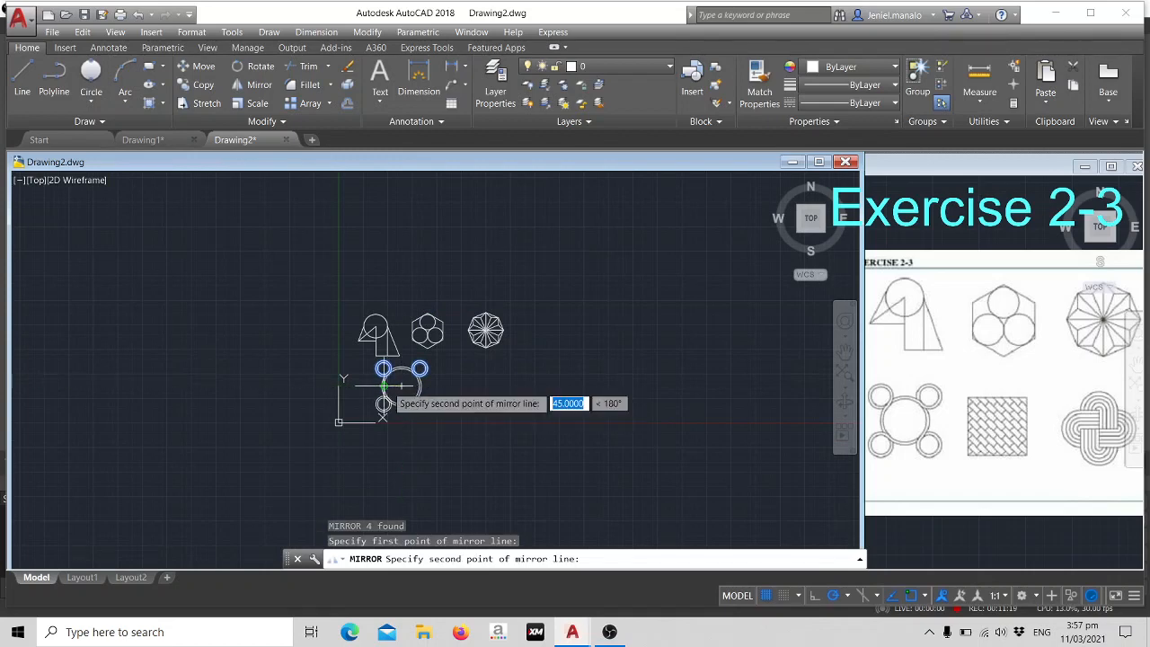
pyautogui.click(384, 386)
pyautogui.press('Escape')
# - Mirror the circles of both upper small rings across the horizontal line through the large ring's centre, keeping the source objects
pyautogui.scroll(4, 451, 376)
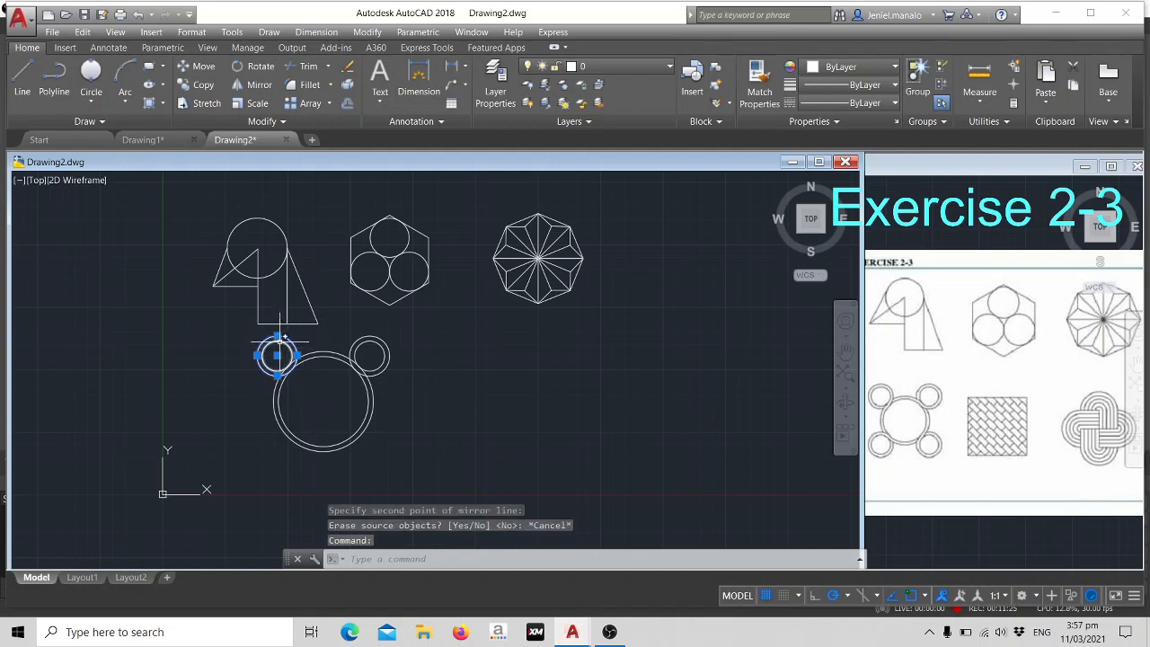
pyautogui.click(372, 340)
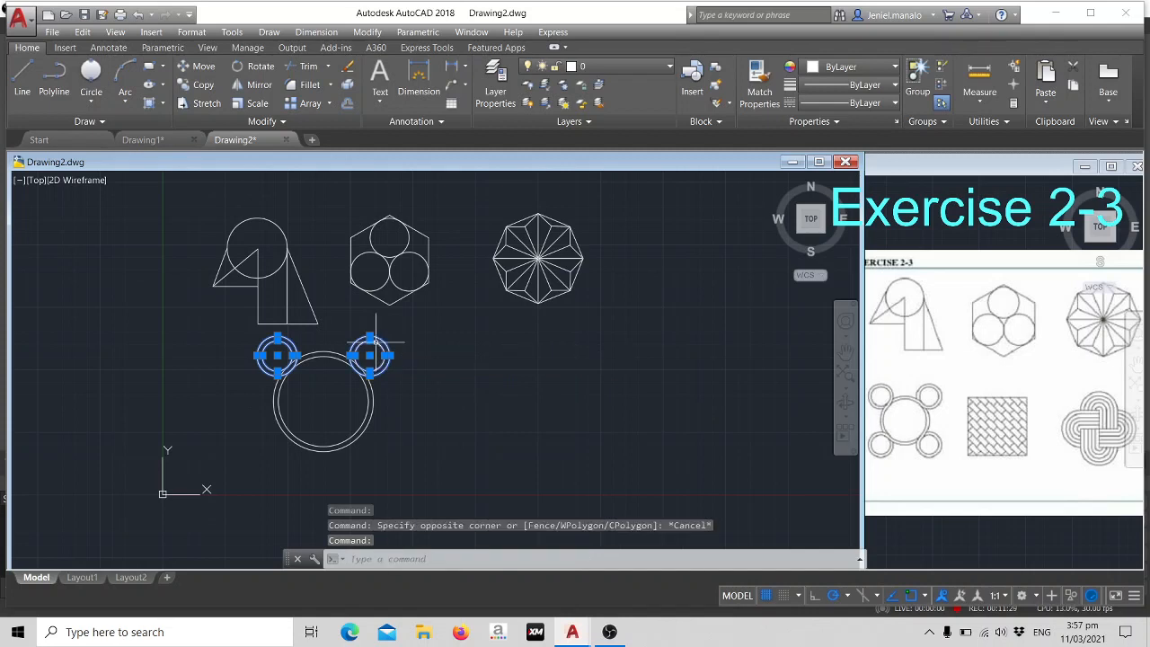
pyautogui.write('mi')
pyautogui.press('Return')
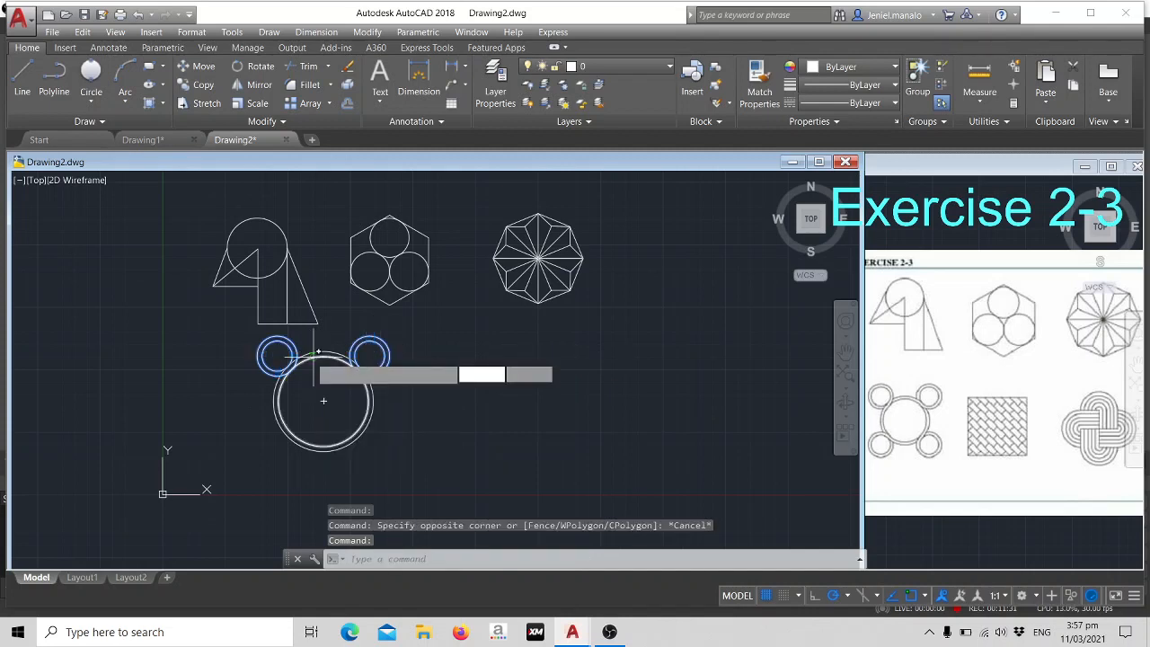
pyautogui.click(274, 401)
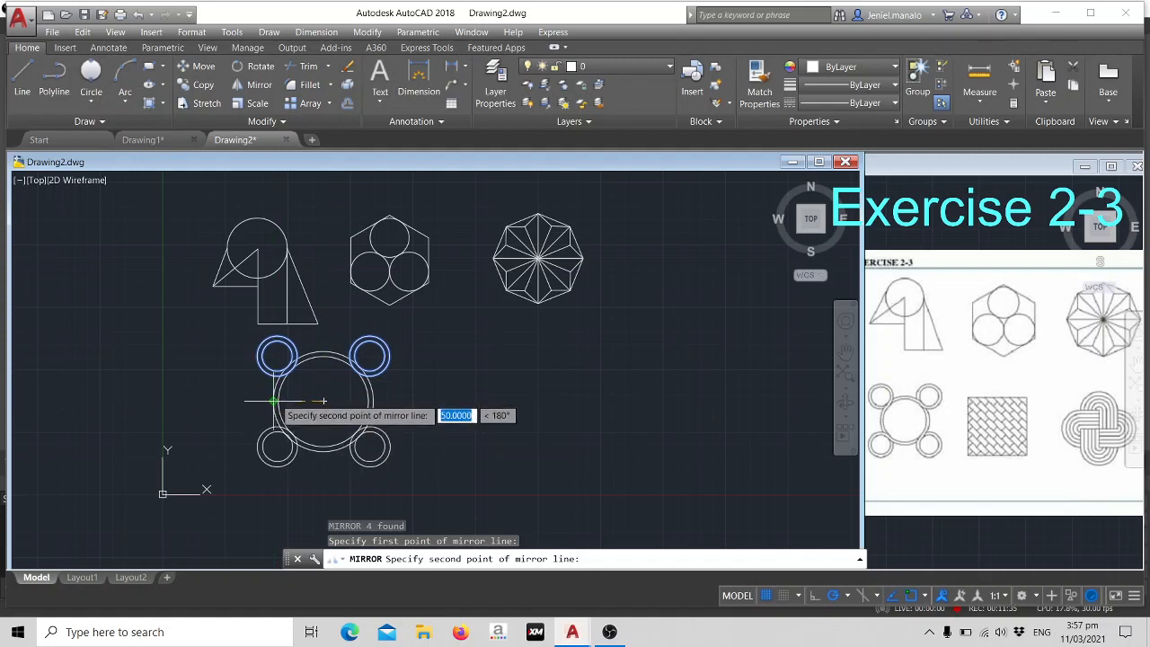
pyautogui.click(279, 404)
pyautogui.write('n')
pyautogui.press('Return')
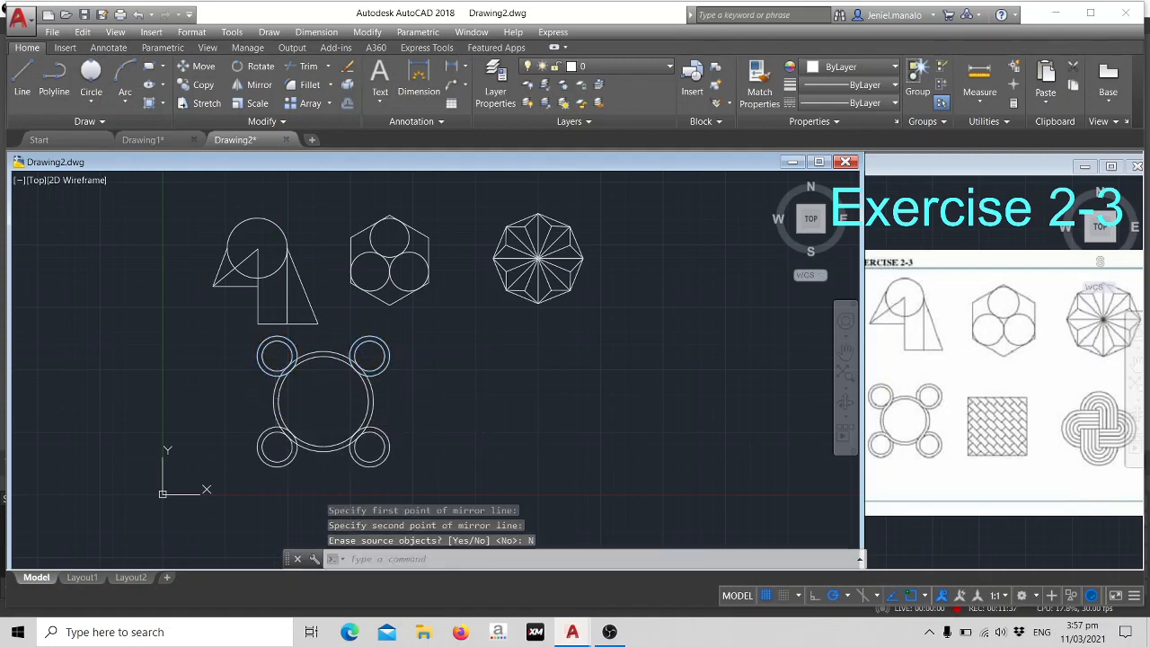
pyautogui.press('Escape')
# - Trim the overlapping arcs of the large ring and the upper-right small ring where they cross, using all objects as cutting edges
pyautogui.scroll(-2, 458, 395)
pyautogui.scroll(4, 458, 396)
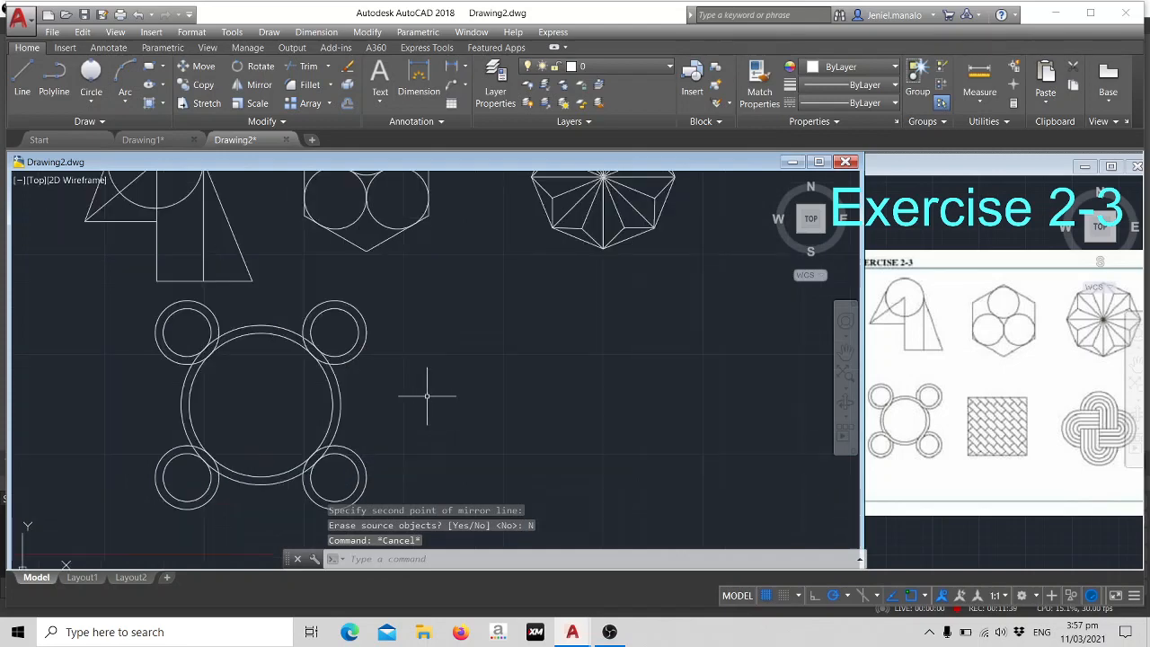
pyautogui.moveTo(479, 367); pyautogui.dragTo(502, 335, button='middle')
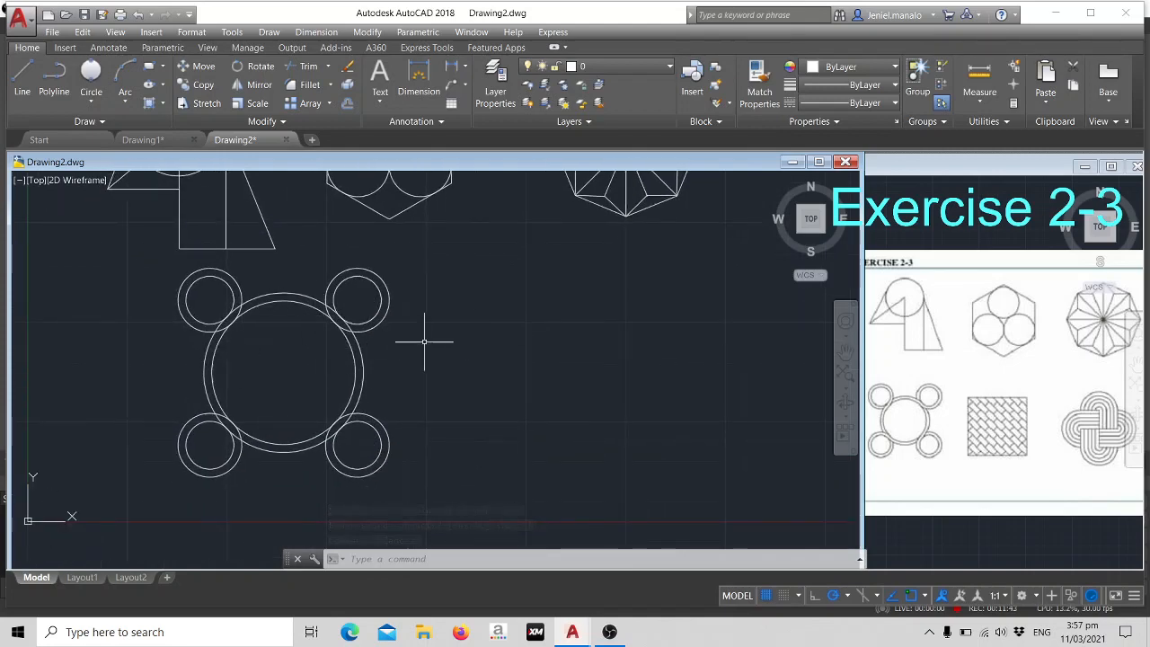
pyautogui.scroll(2, 492, 370)
pyautogui.moveTo(406, 370); pyautogui.dragTo(482, 369, button='middle')
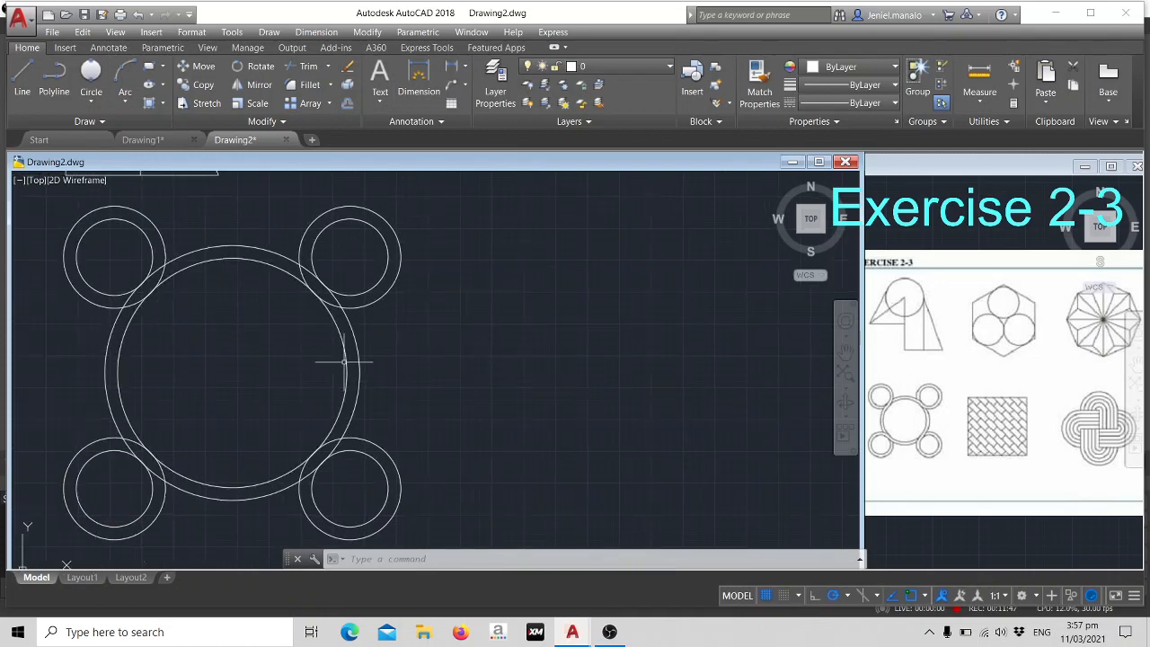
pyautogui.press('Return')
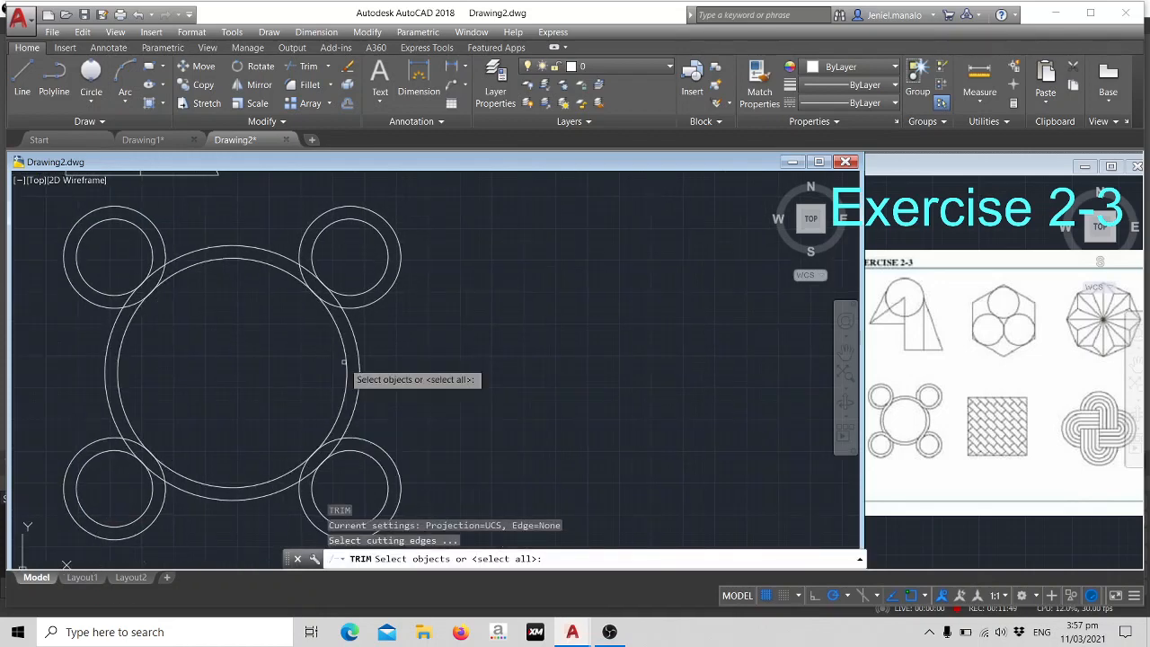
pyautogui.press('Return')
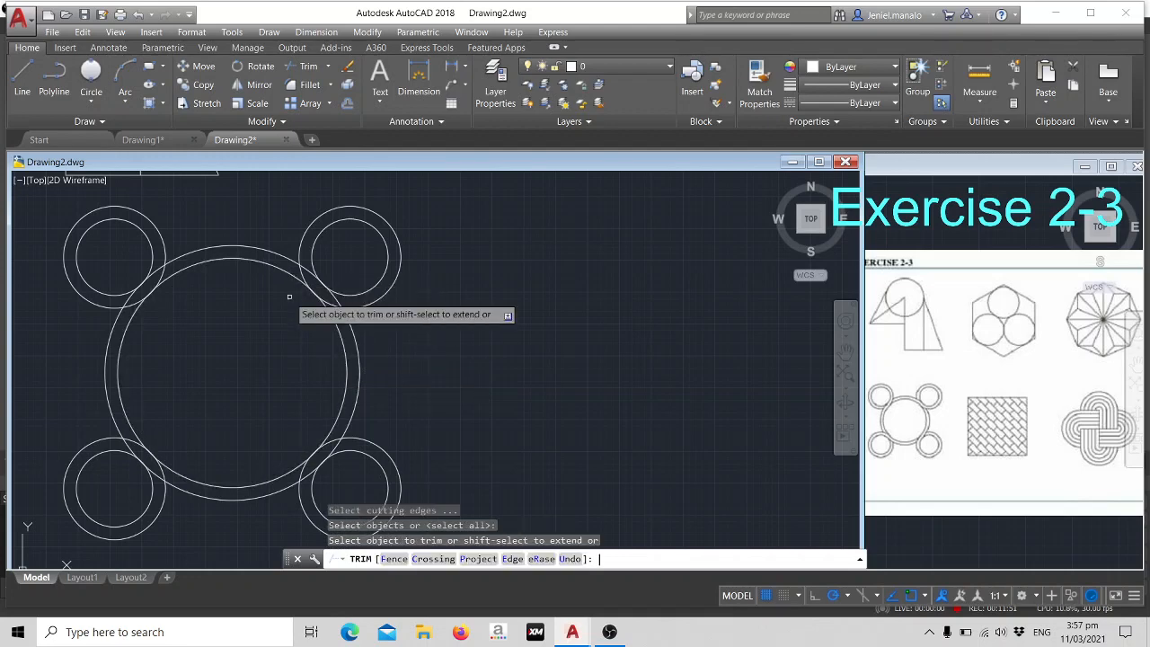
pyautogui.click(289, 296)
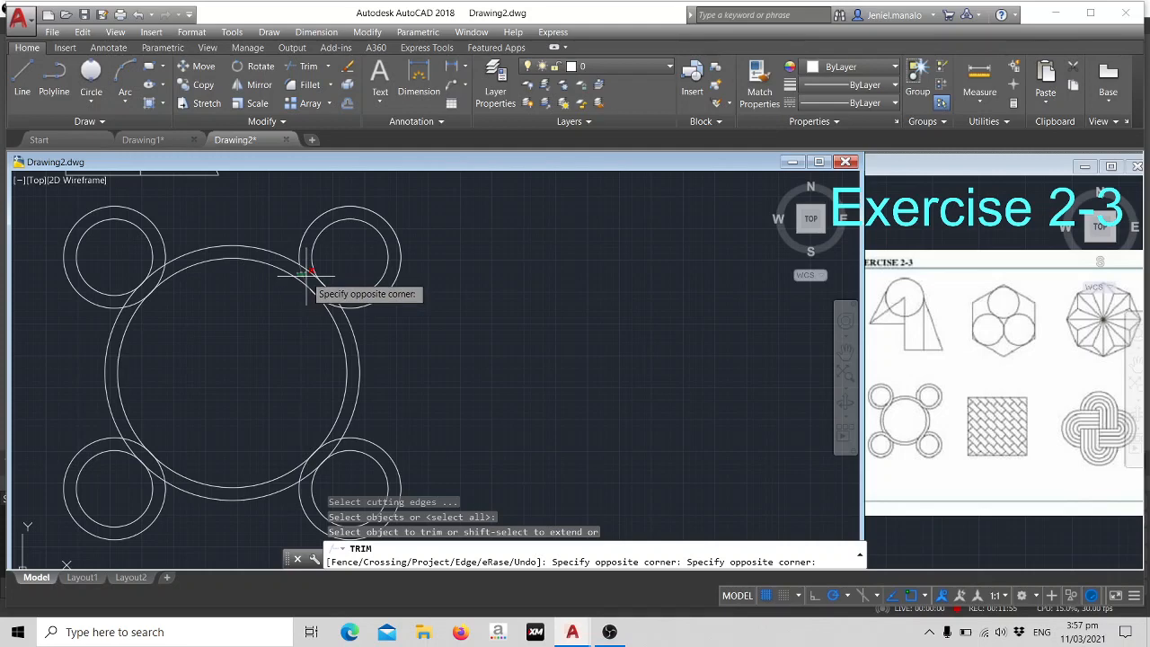
pyautogui.scroll(3, 310, 271)
pyautogui.click(303, 267)
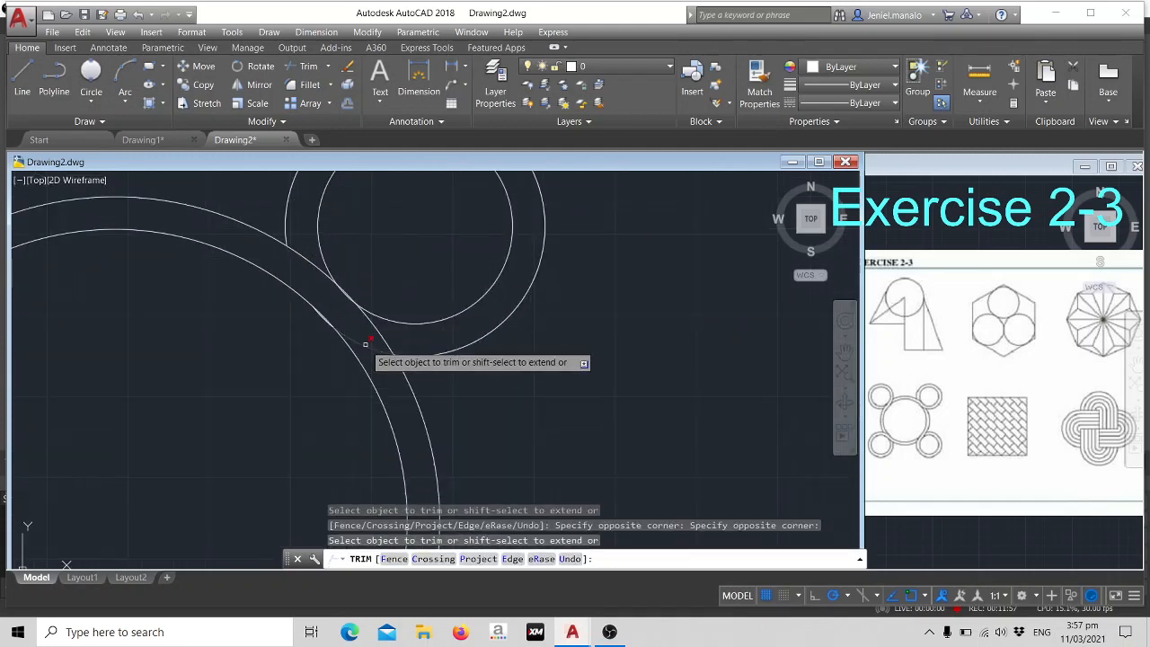
pyautogui.scroll(2, 366, 340)
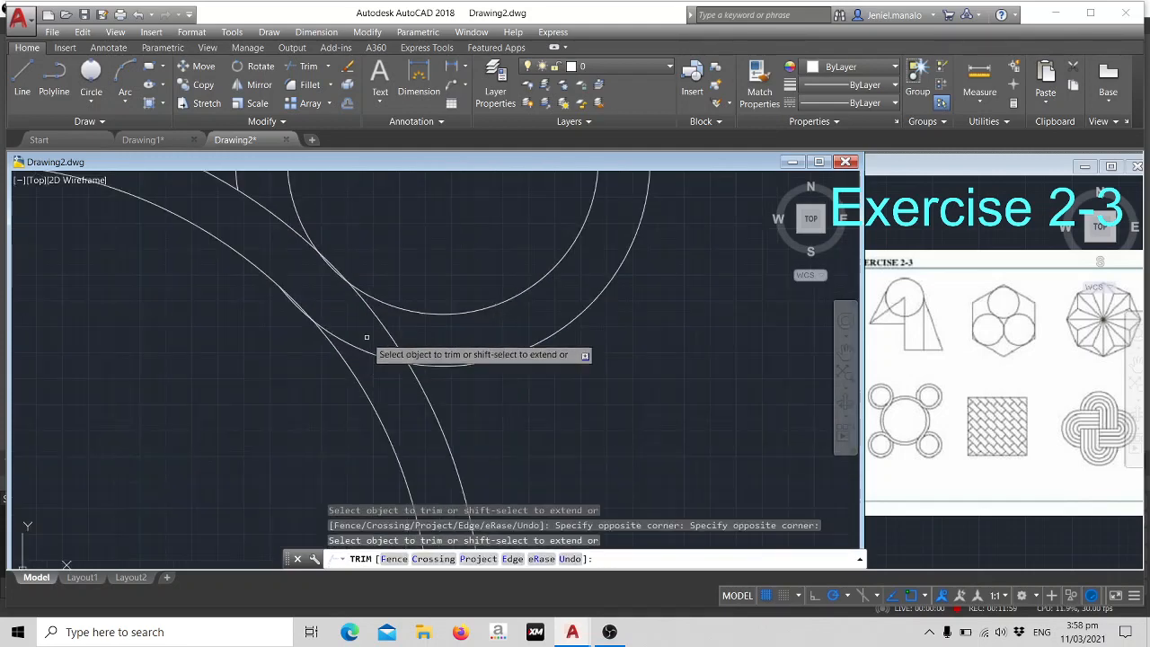
pyautogui.click(394, 313)
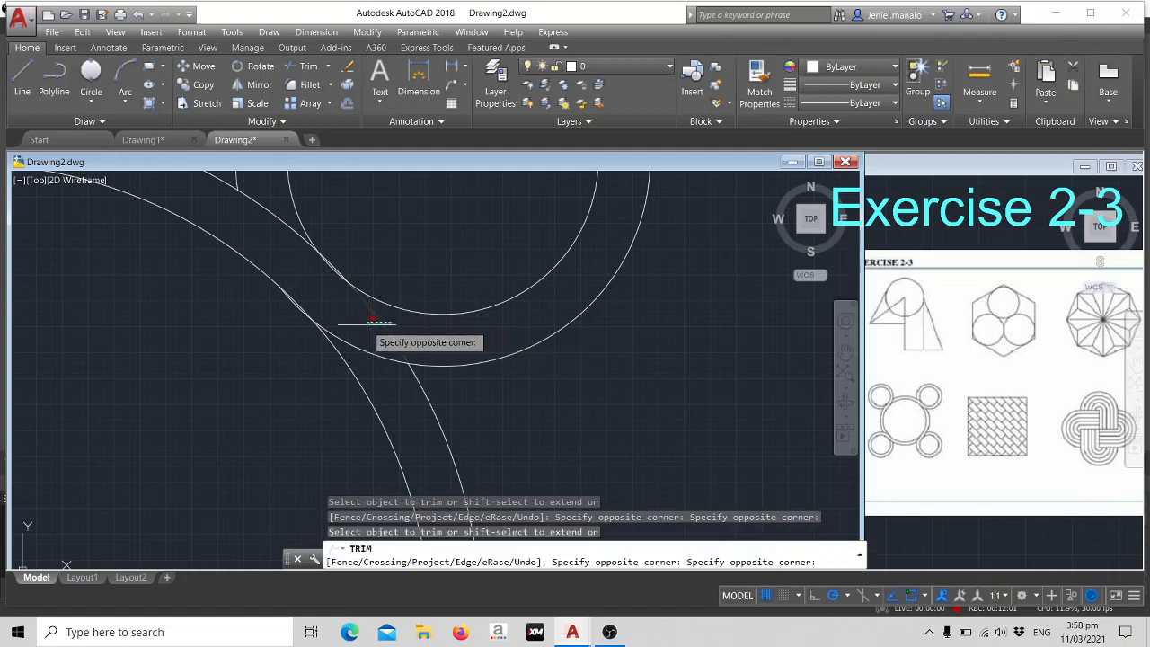
pyautogui.click(374, 314)
pyautogui.scroll(-4, 538, 351)
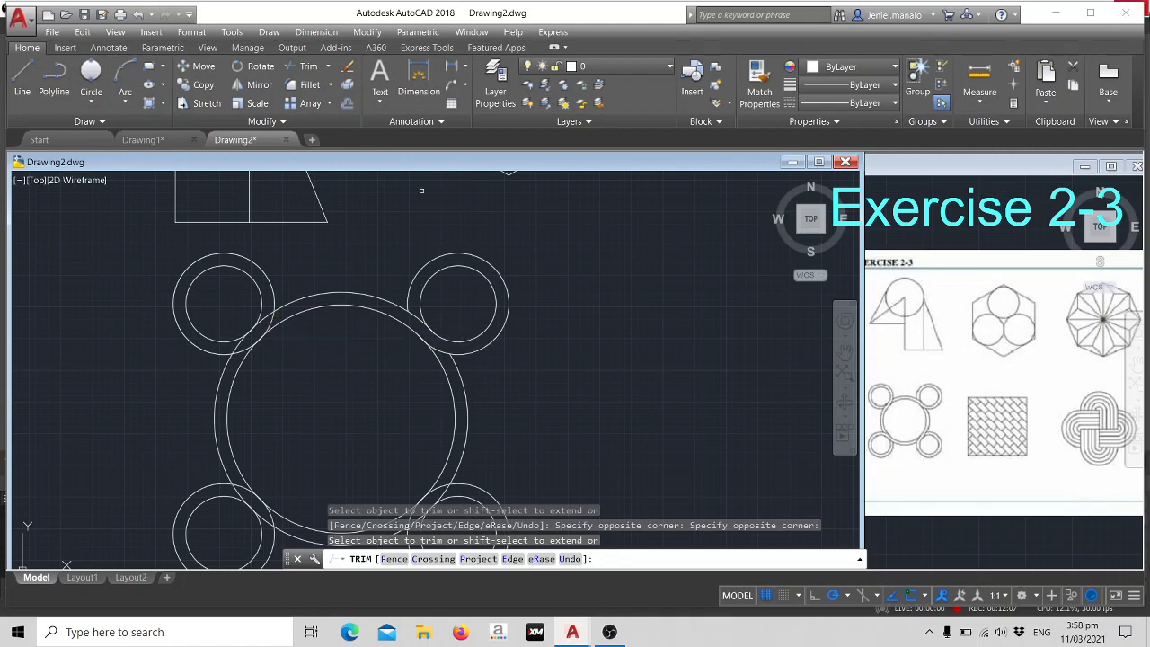
# - Trim the overlapping arcs where the lower-right and lower-left small rings cross the large ring
pyautogui.scroll(3, 452, 351)
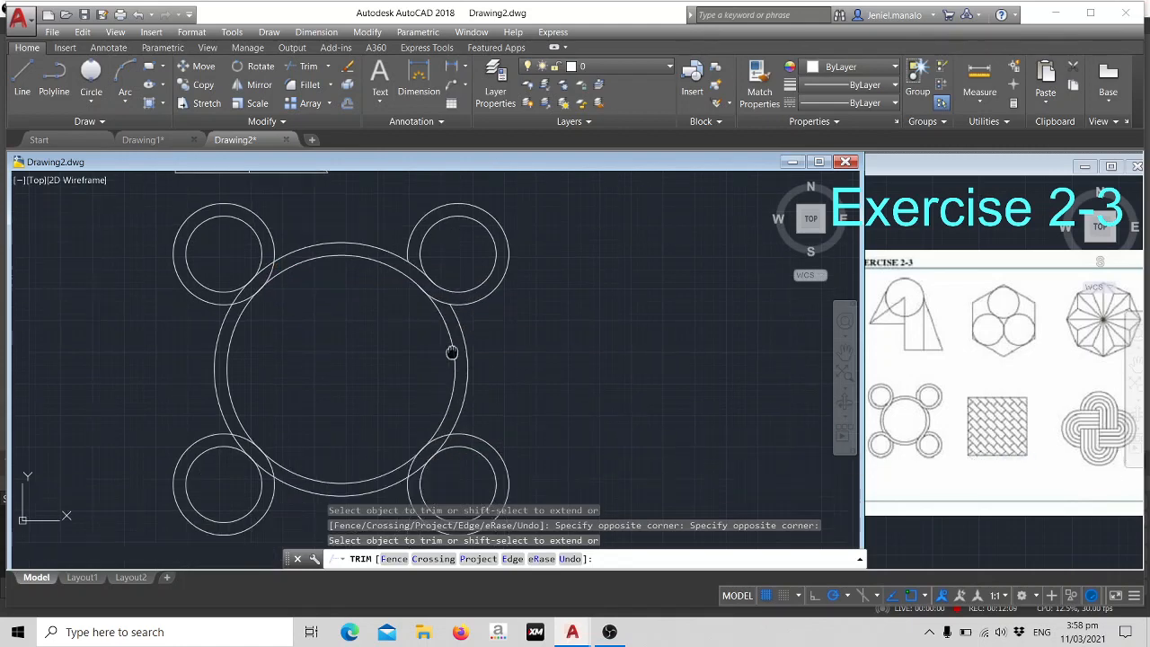
pyautogui.scroll(4, 449, 364)
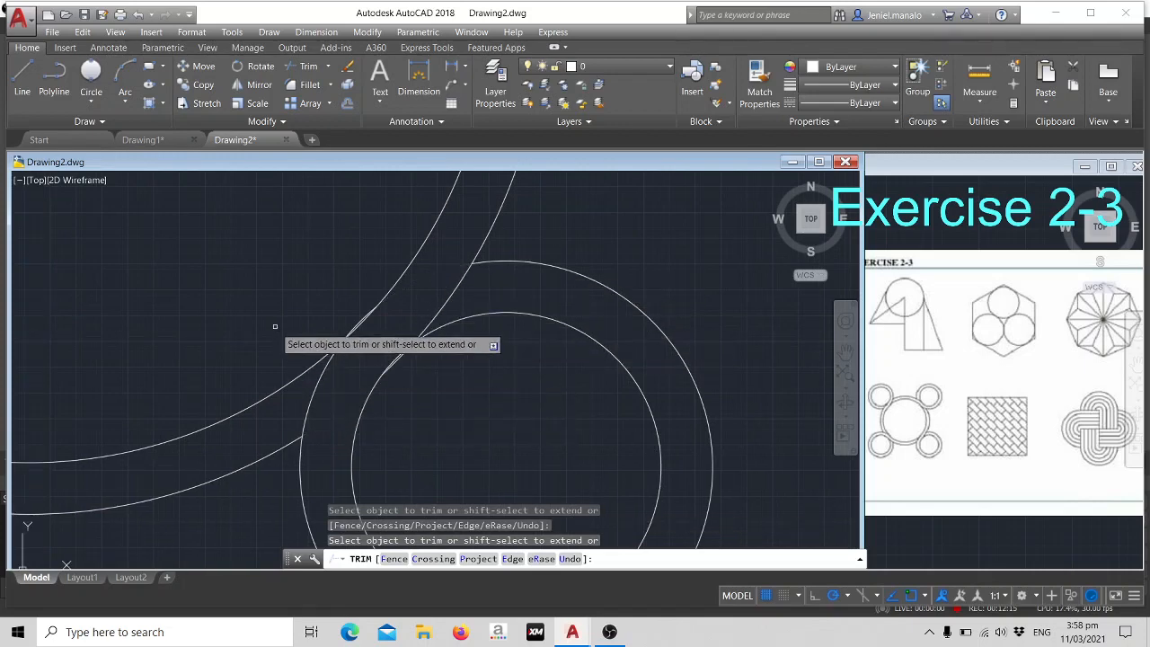
pyautogui.scroll(-4, 274, 327)
pyautogui.moveTo(248, 330); pyautogui.dragTo(638, 398, button='middle')
pyautogui.scroll(2, 435, 423)
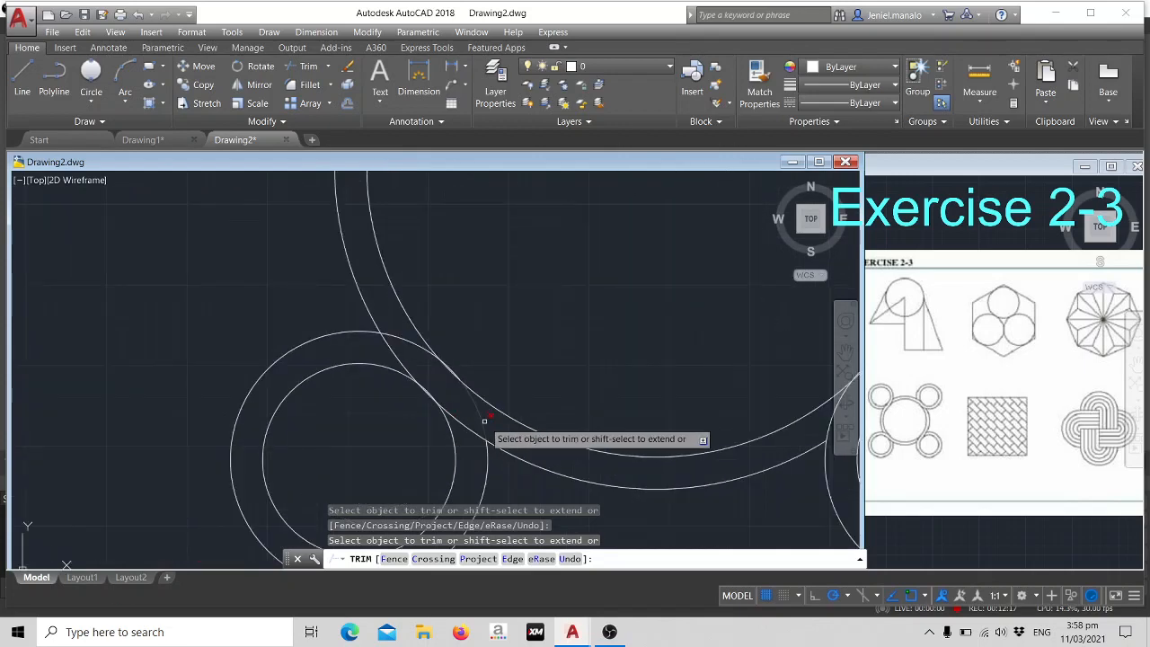
pyautogui.click(396, 359)
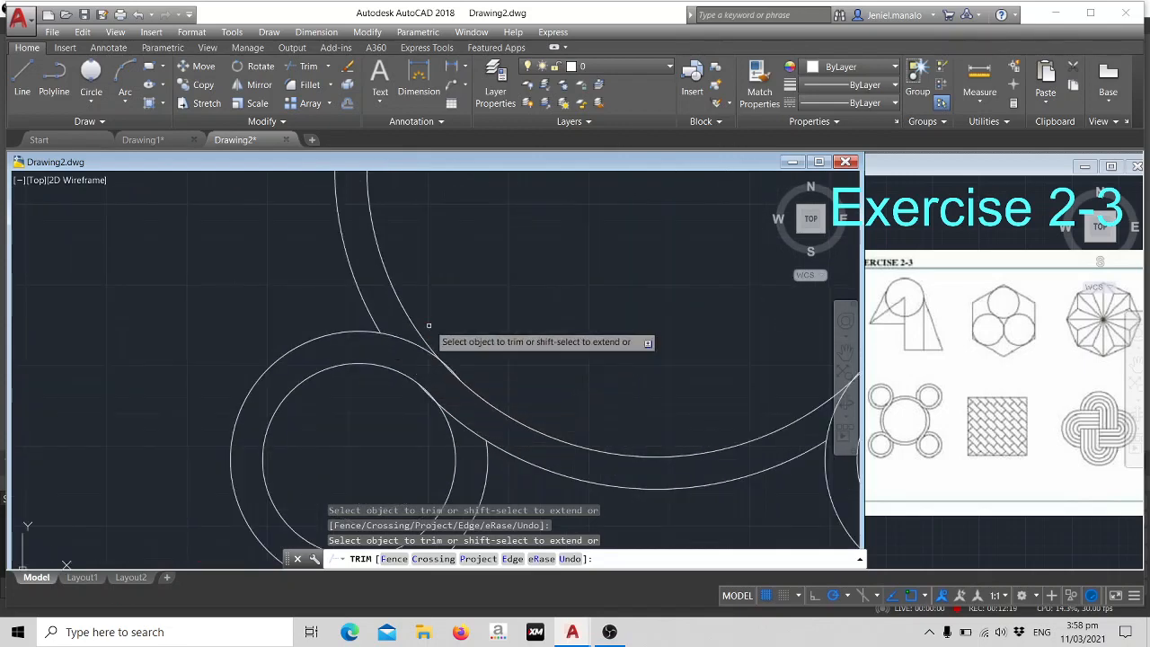
# - Trim the overlapping arcs where the upper-left small ring crosses the large ring and end the trimming
pyautogui.scroll(-6, 428, 329)
pyautogui.moveTo(427, 314); pyautogui.dragTo(406, 411, button='middle')
pyautogui.scroll(2, 414, 331)
pyautogui.scroll(2, 414, 330)
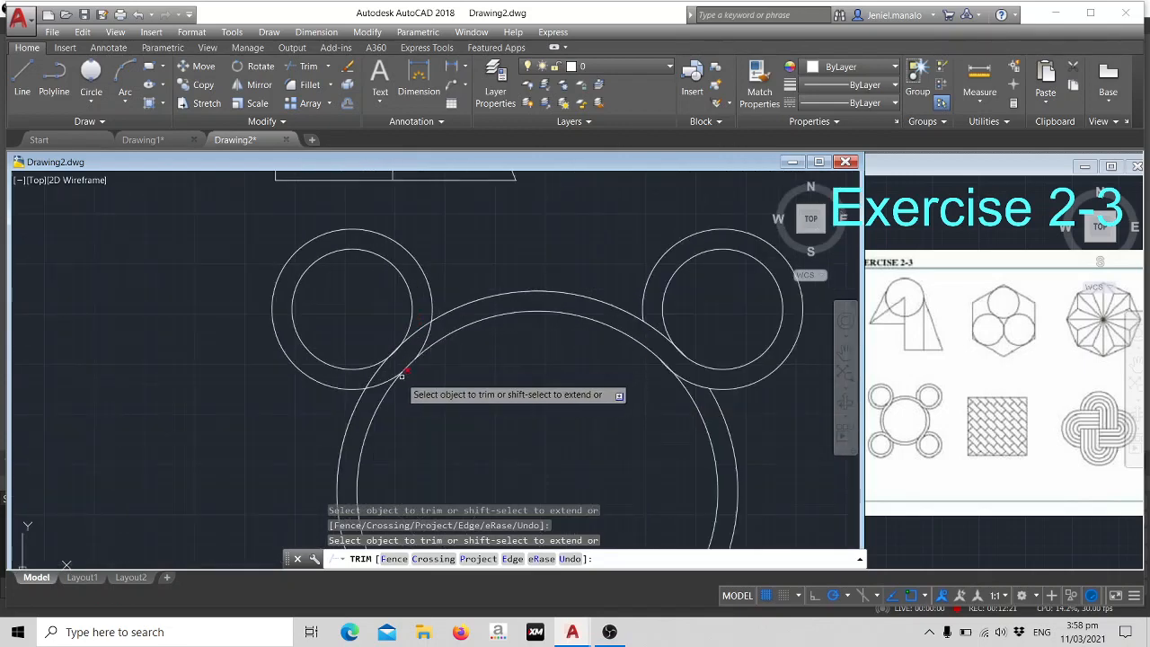
pyautogui.scroll(4, 392, 370)
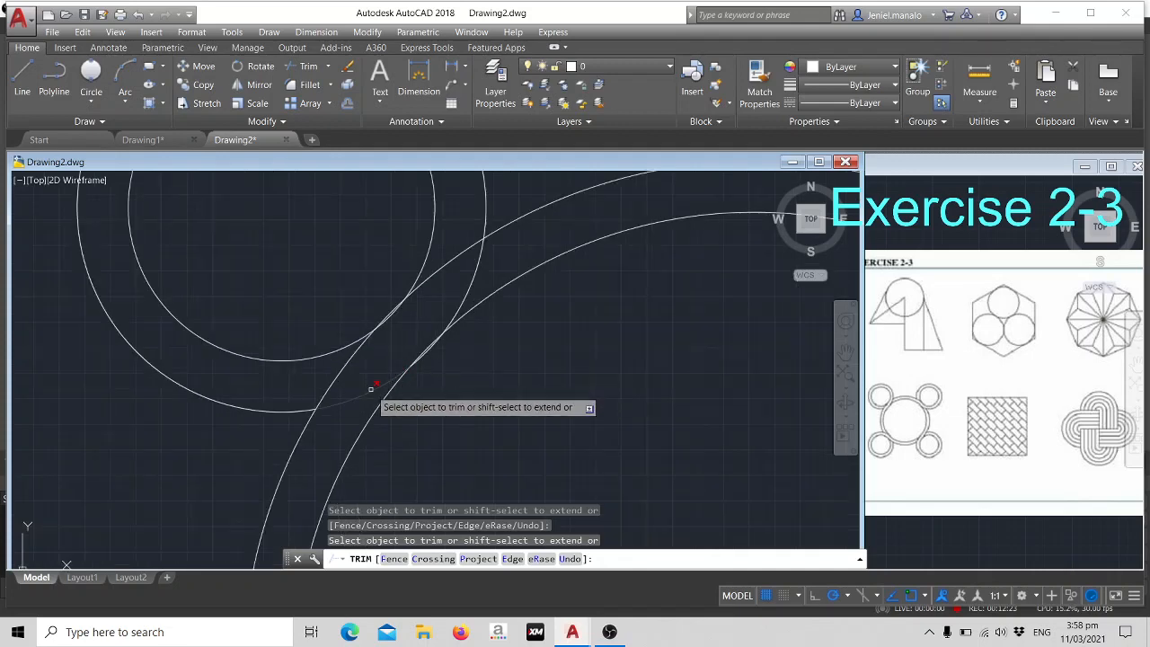
pyautogui.scroll(-5, 467, 306)
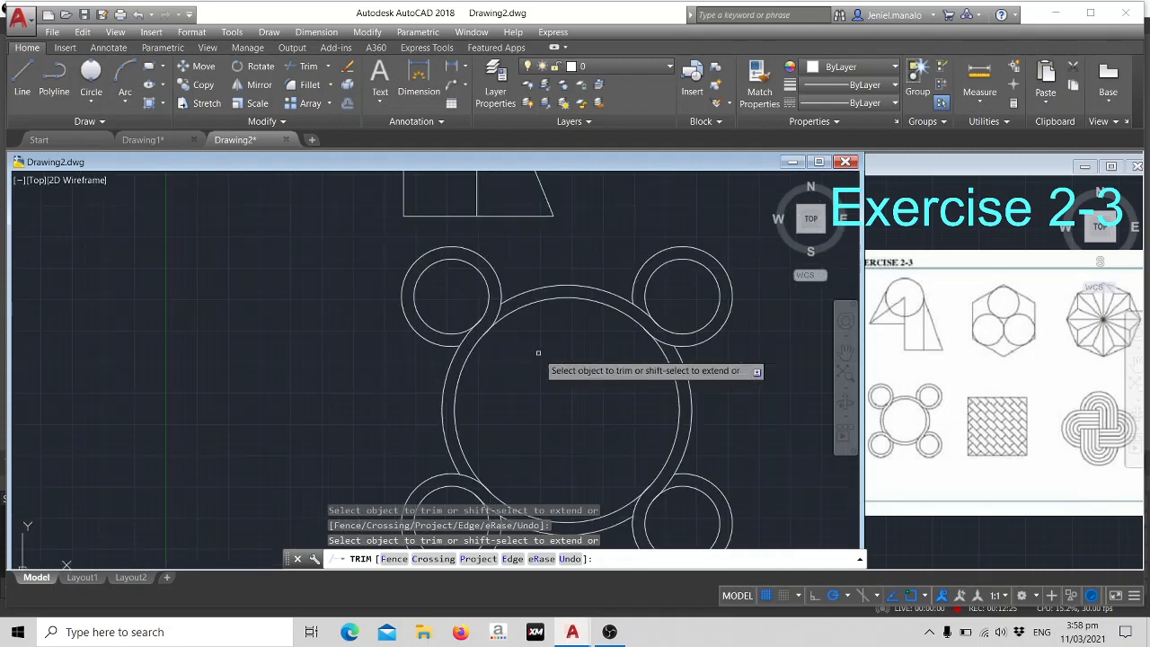
pyautogui.moveTo(539, 351); pyautogui.dragTo(443, 306, button='middle')
pyautogui.scroll(-3, 400, 274)
pyautogui.scroll(1, 404, 285)
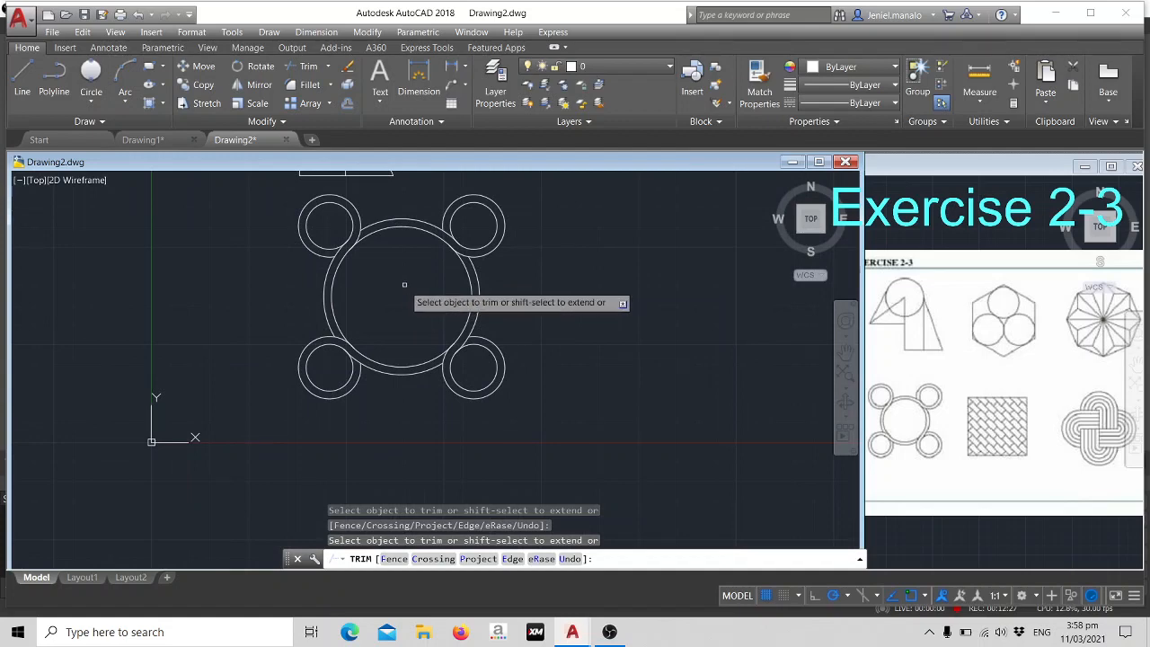
pyautogui.scroll(4, 403, 284)
pyautogui.scroll(-6, 495, 314)
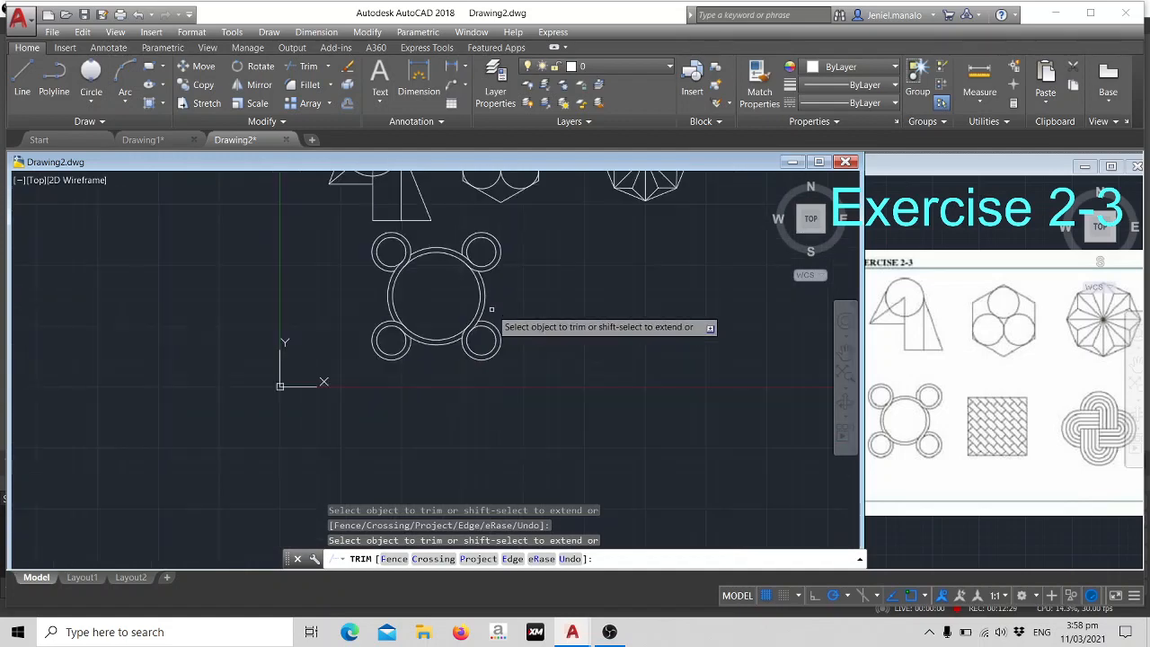
pyautogui.scroll(3, 529, 293)
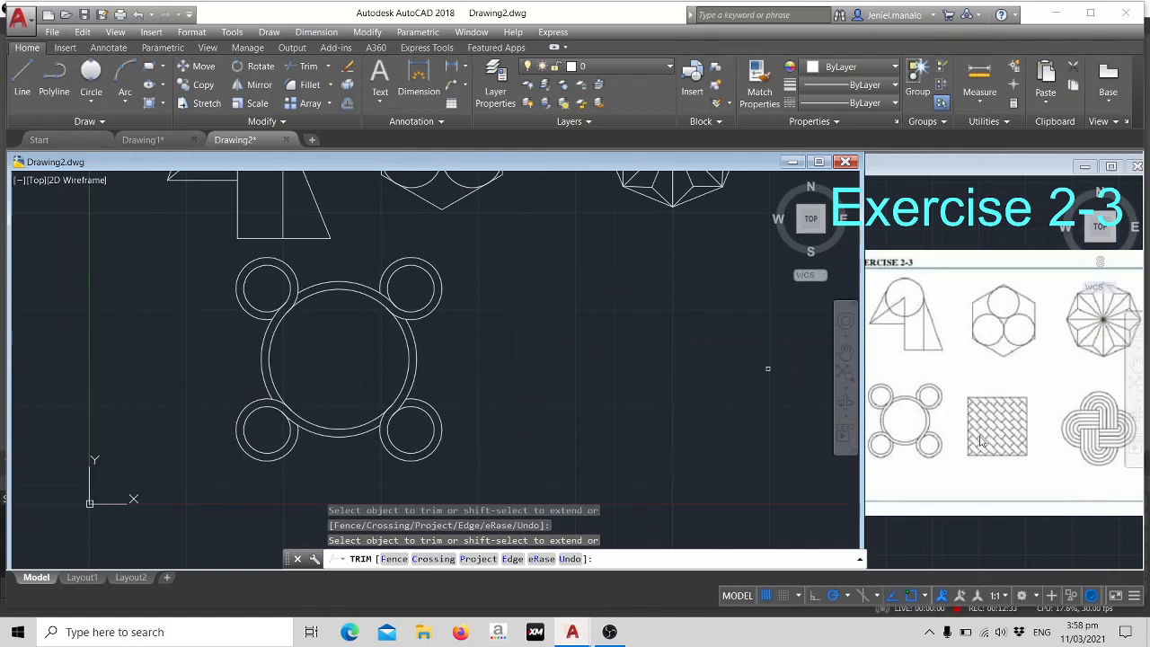
pyautogui.moveTo(569, 354); pyautogui.dragTo(492, 368, button='middle')
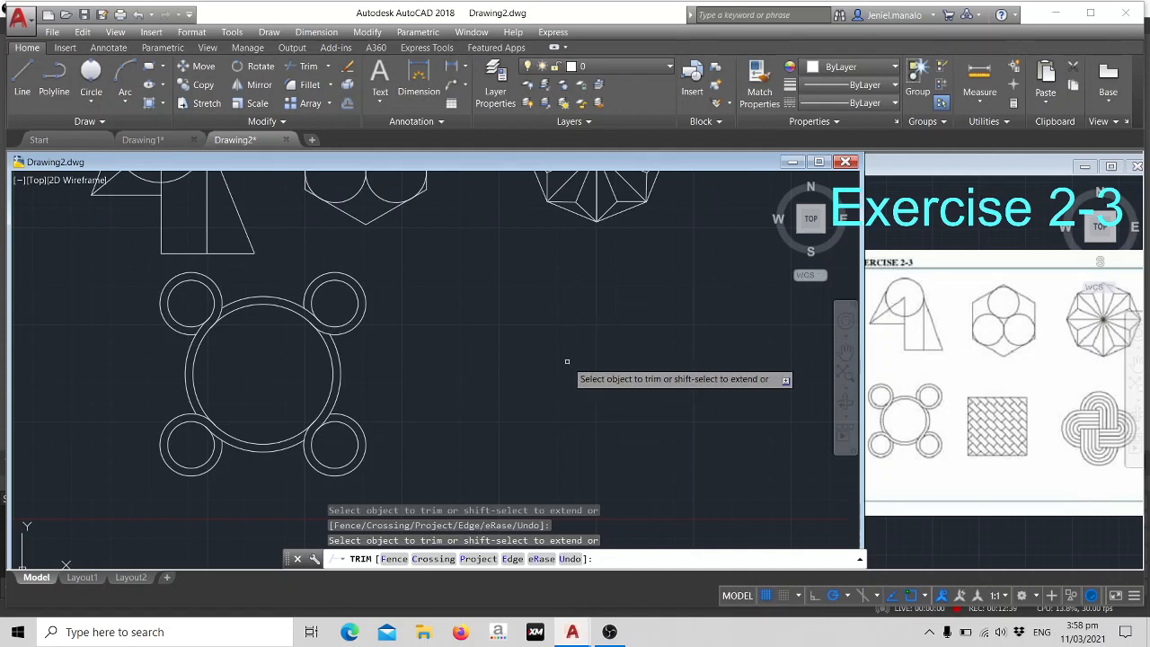
pyautogui.press('Escape')
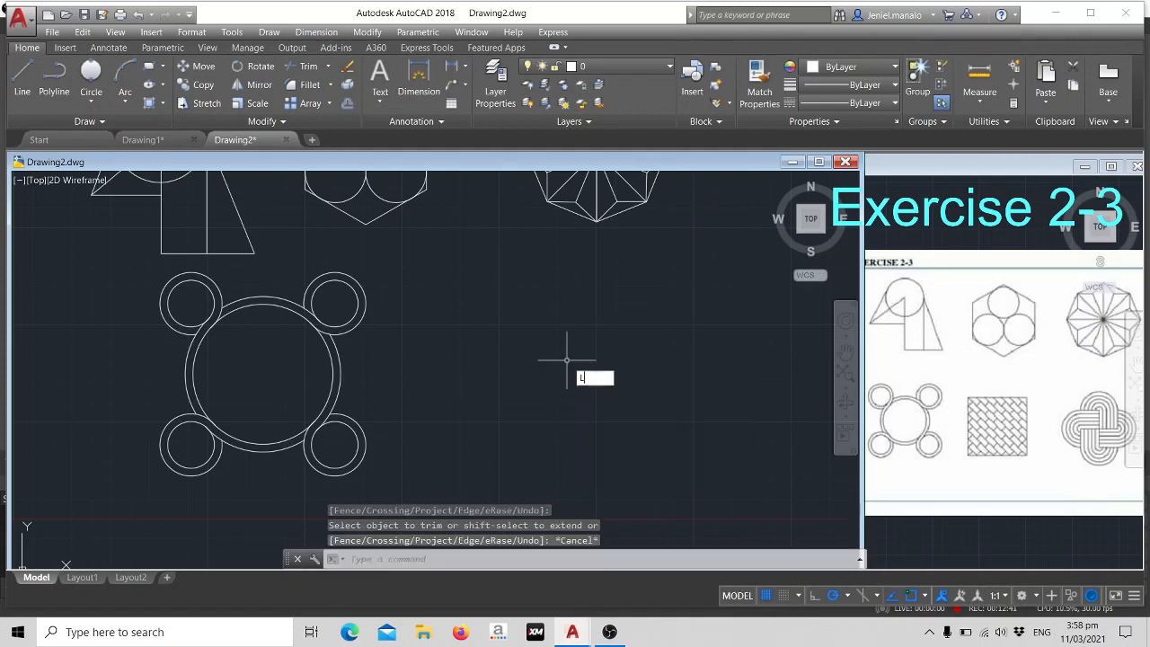
# - Draw a square with 100-unit sides from connected lines, to the right of the ring figure and below the faceted star figure
pyautogui.press('Return')
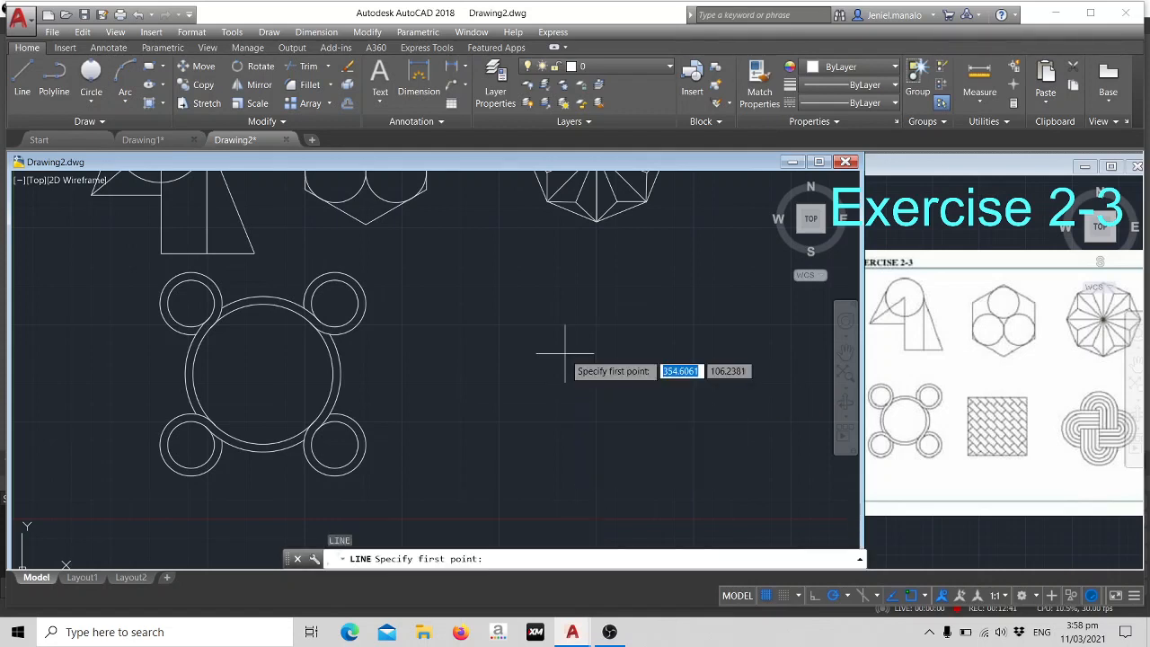
pyautogui.click(537, 311)
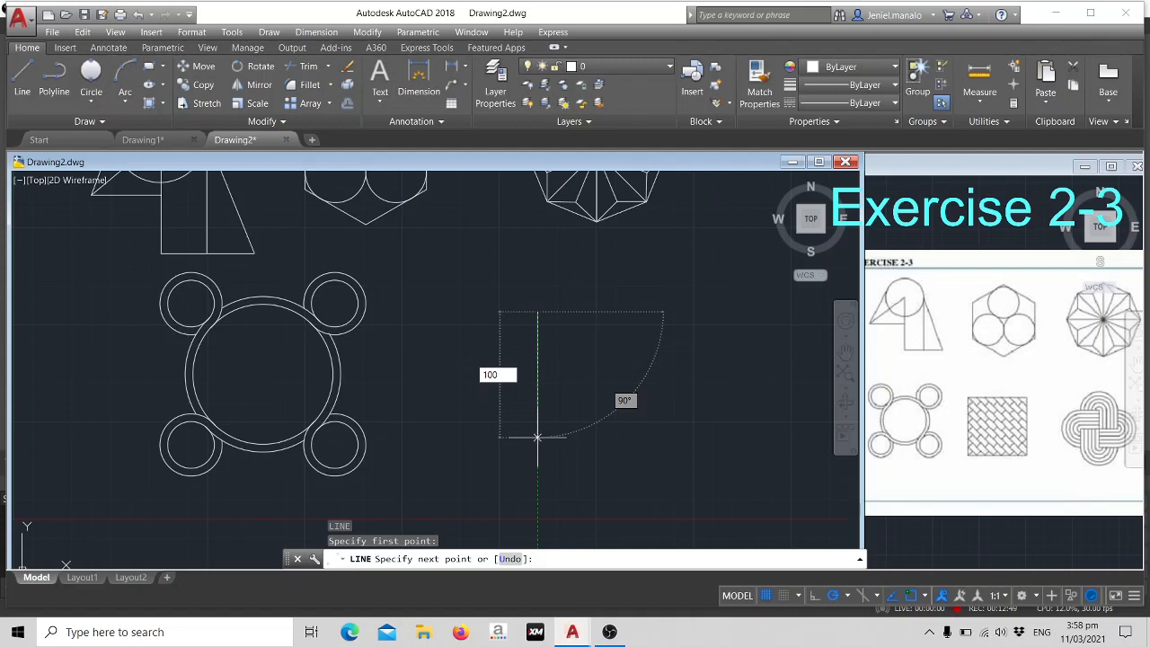
pyautogui.write('100')
pyautogui.press('Return')
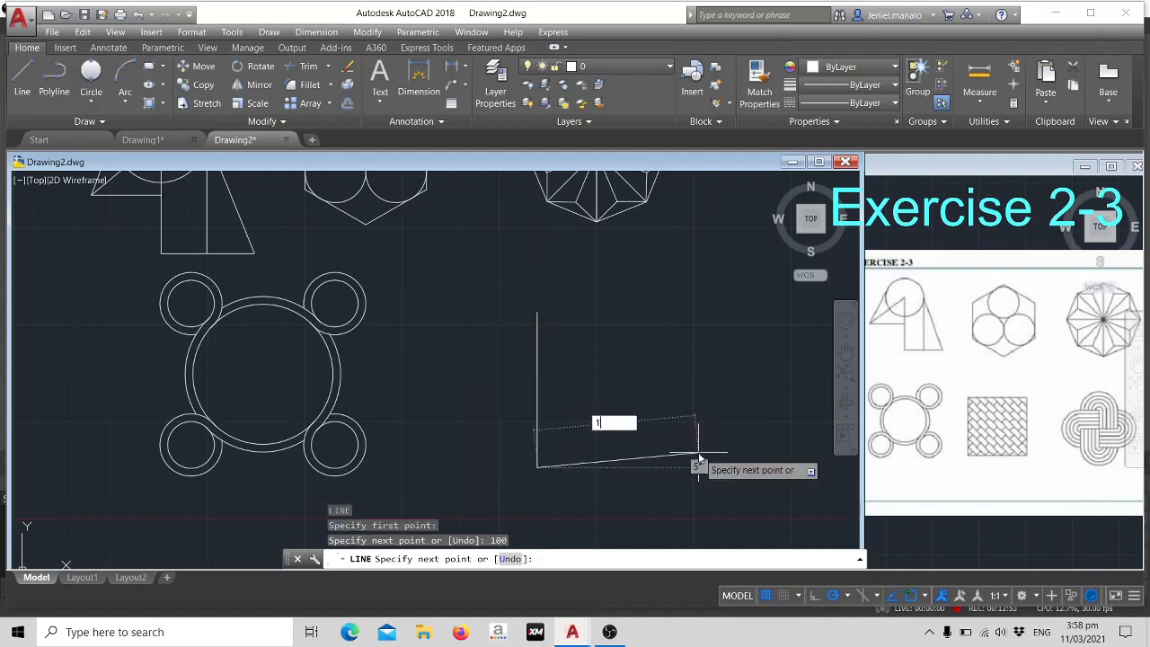
pyautogui.press('Escape')
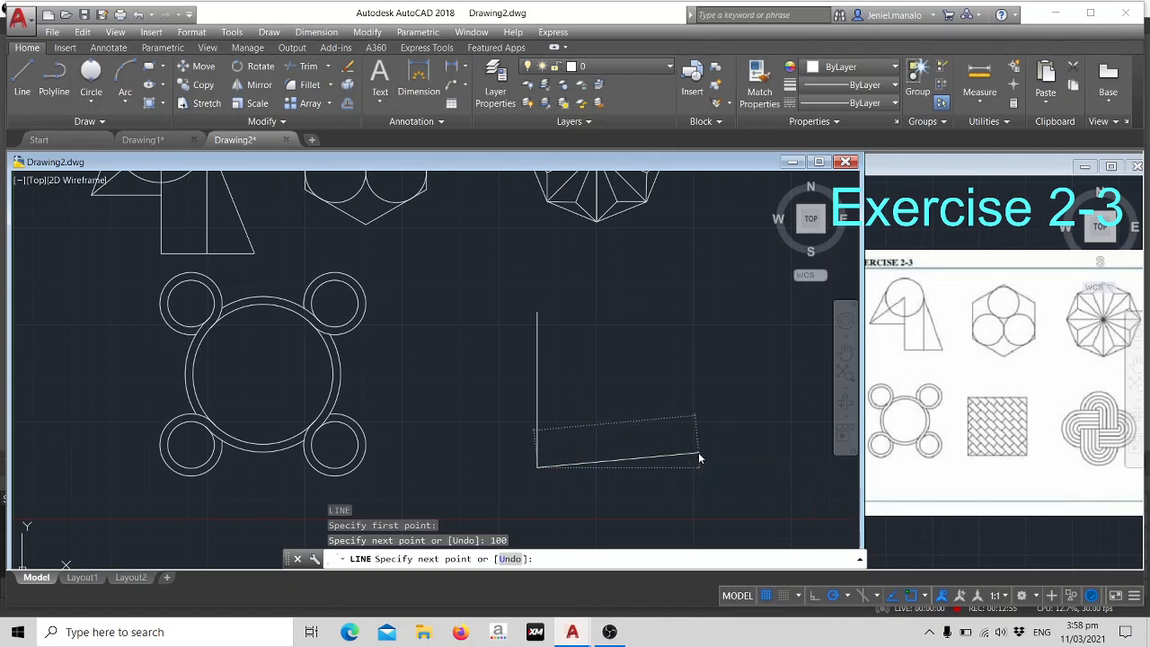
pyautogui.write('1')
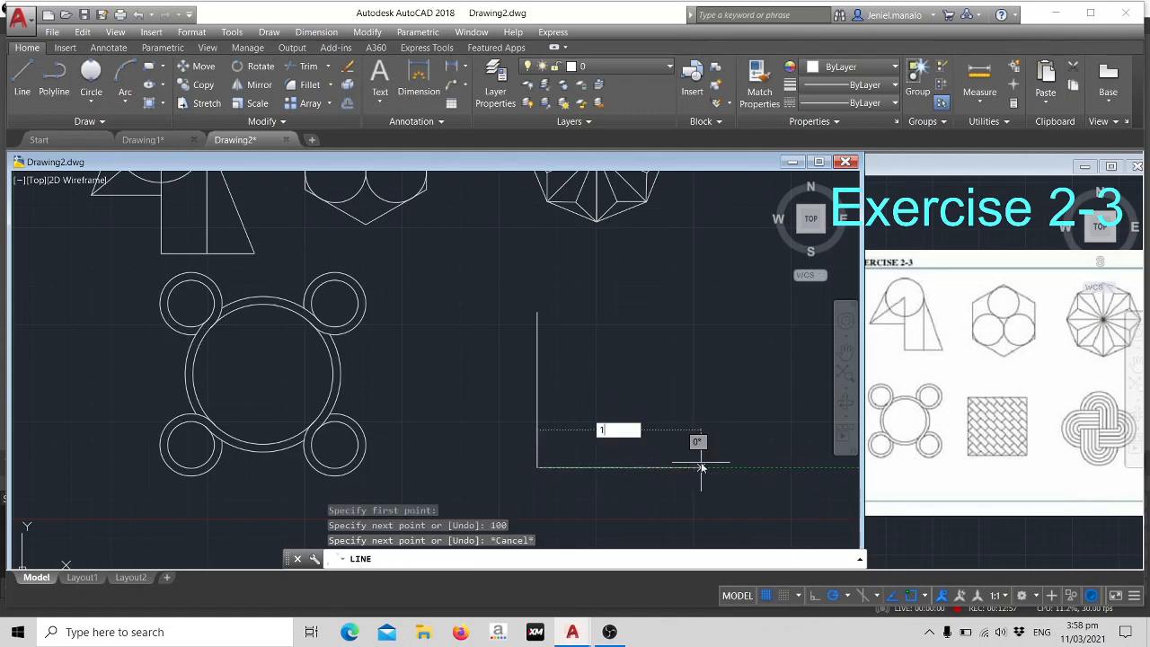
pyautogui.write('00')
pyautogui.press('Return')
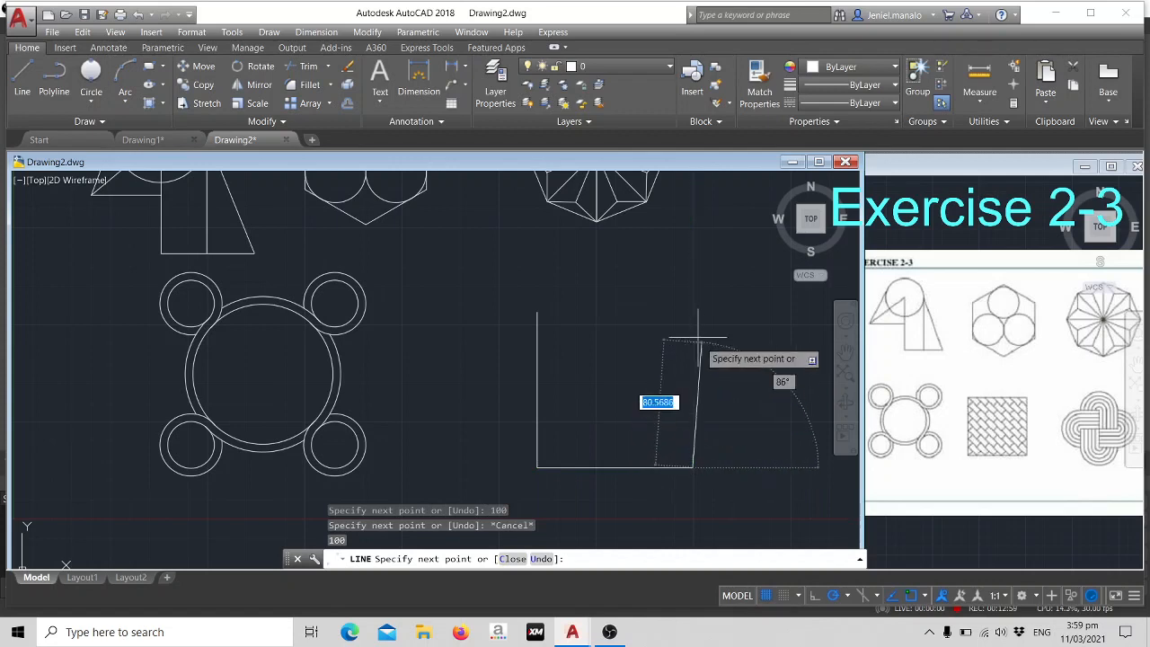
pyautogui.write('1')
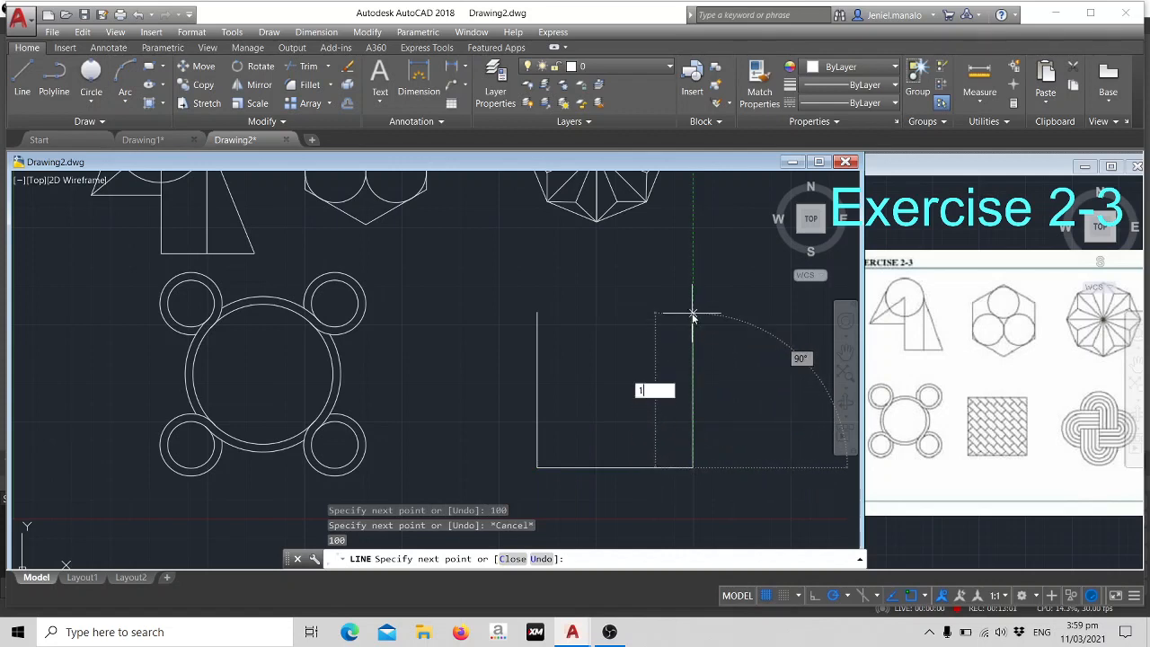
pyautogui.write('00')
pyautogui.press('Return')
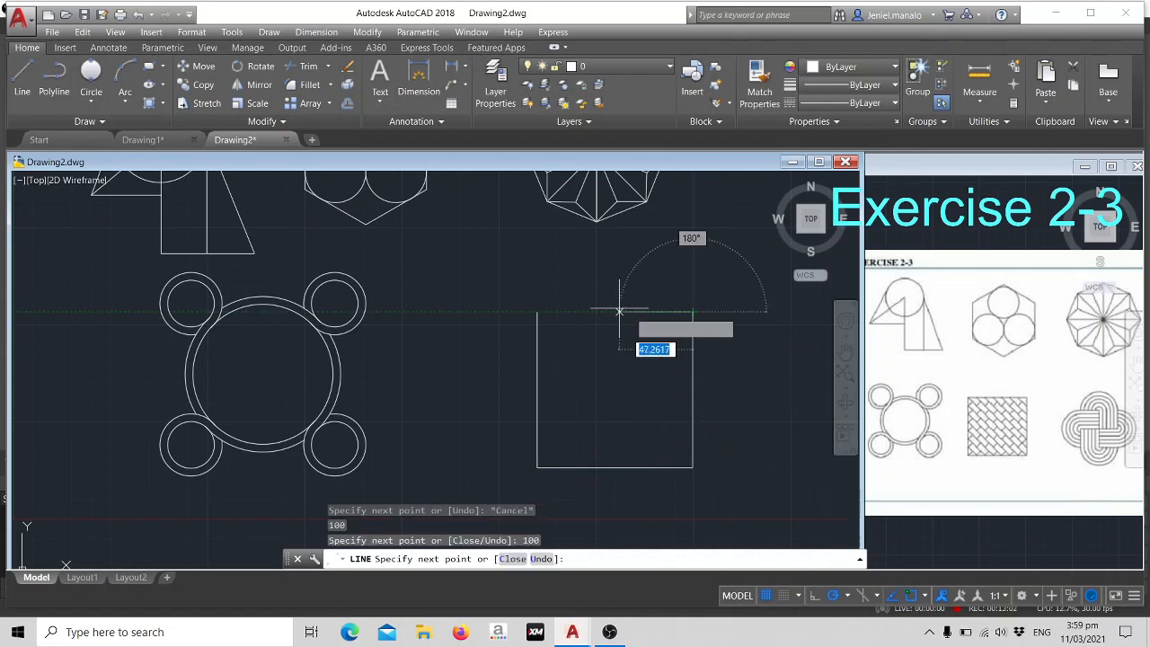
pyautogui.click(536, 313)
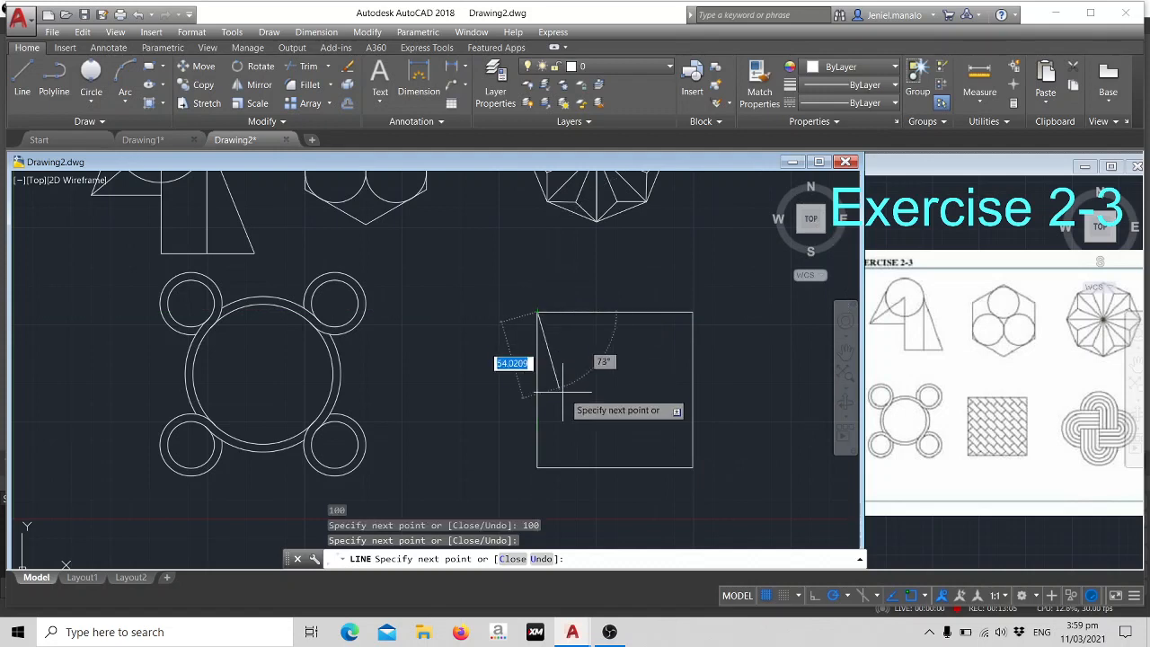
pyautogui.press('Escape')
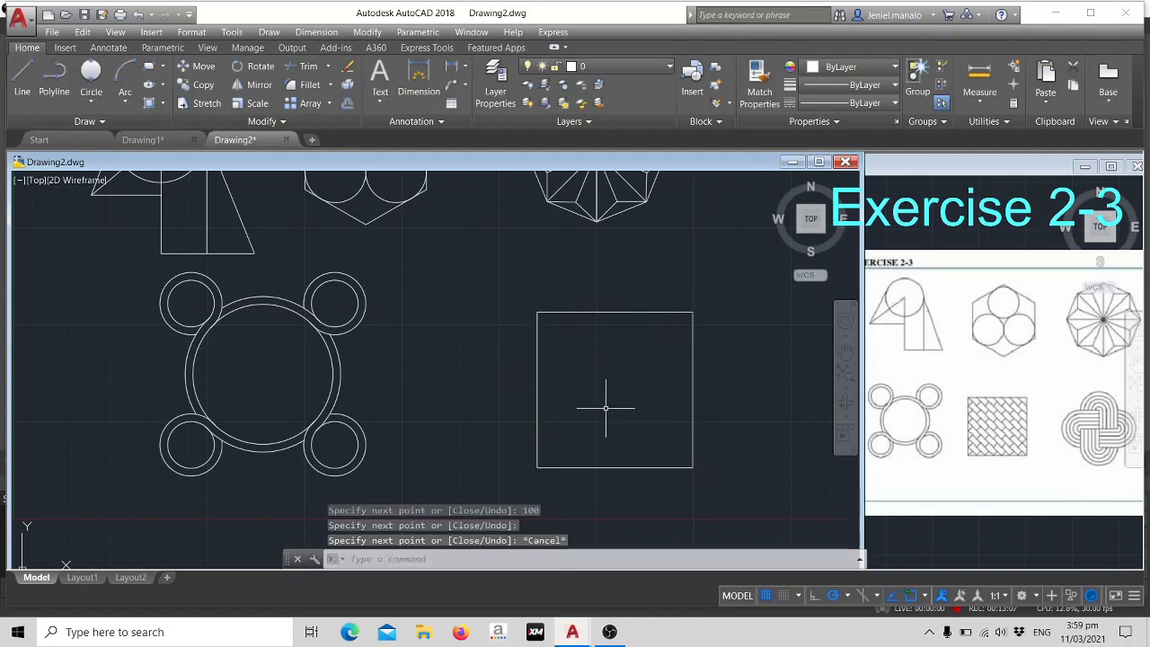
# - Draw a diagonal line across the square from its upper-left corner to its lower-right corner
pyautogui.write('L')
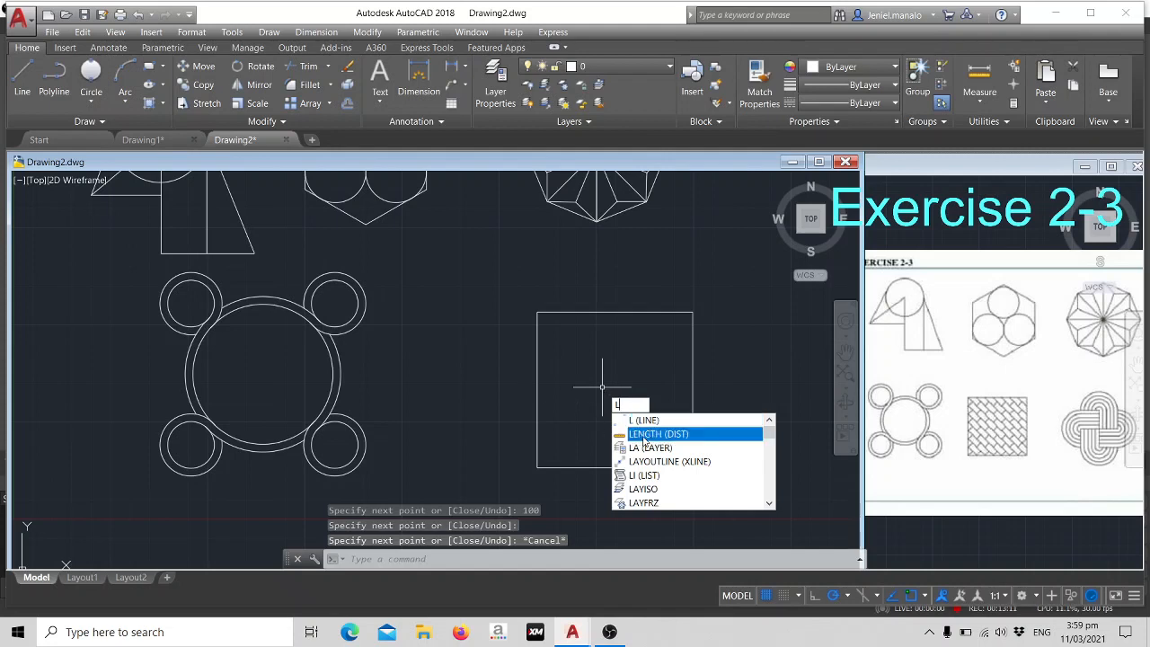
pyautogui.press('Return')
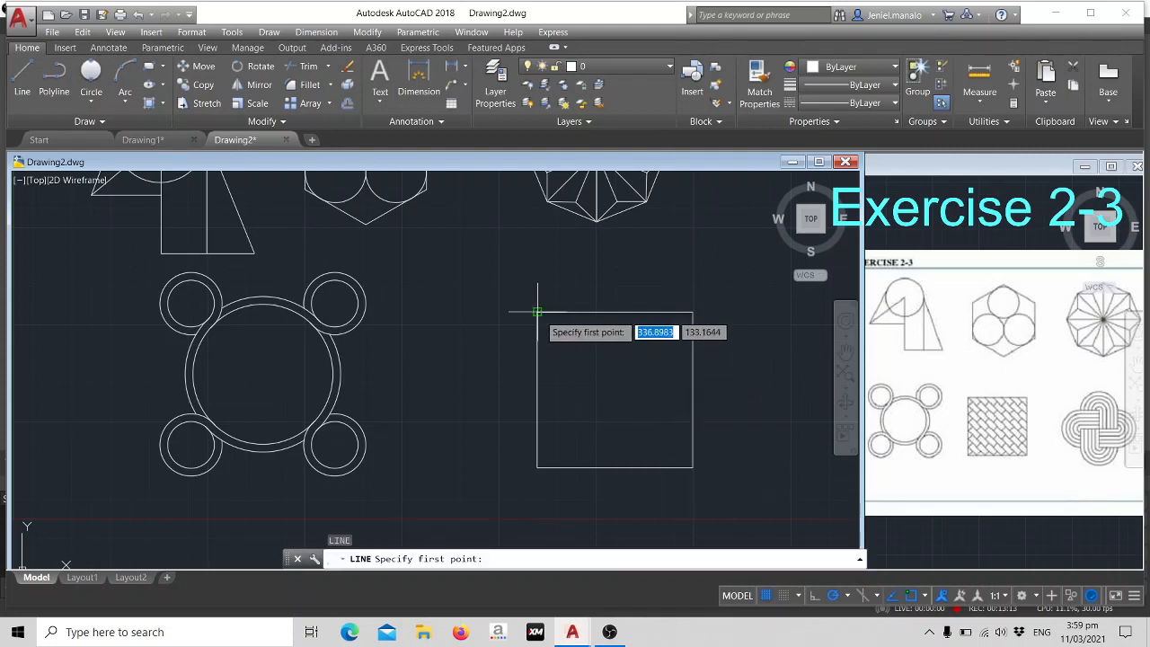
pyautogui.click(537, 312)
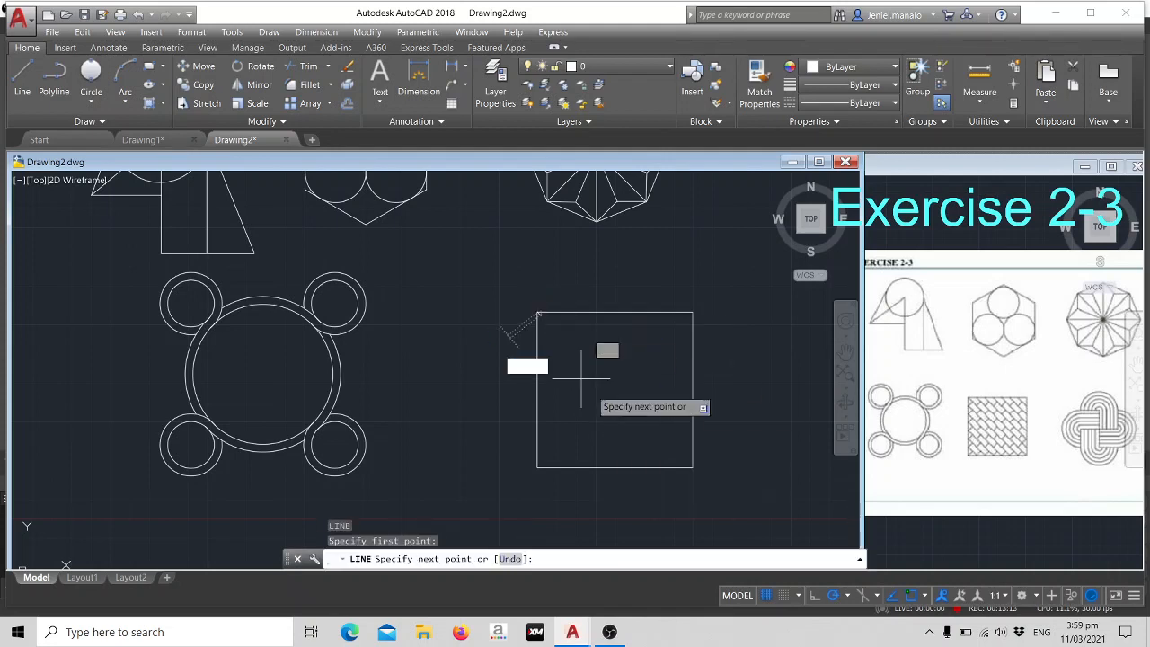
pyautogui.click(691, 467)
pyautogui.press('Escape')
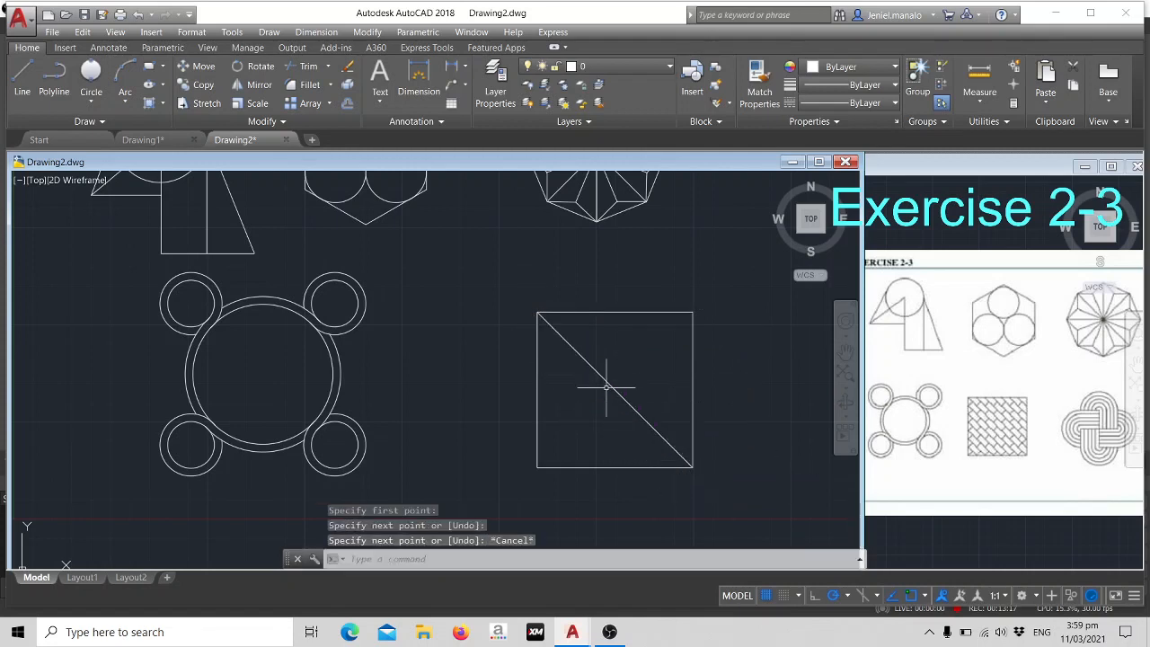
# - Offset the square's diagonal by 10 units six times in succession toward the upper-right corner
pyautogui.click(608, 386)
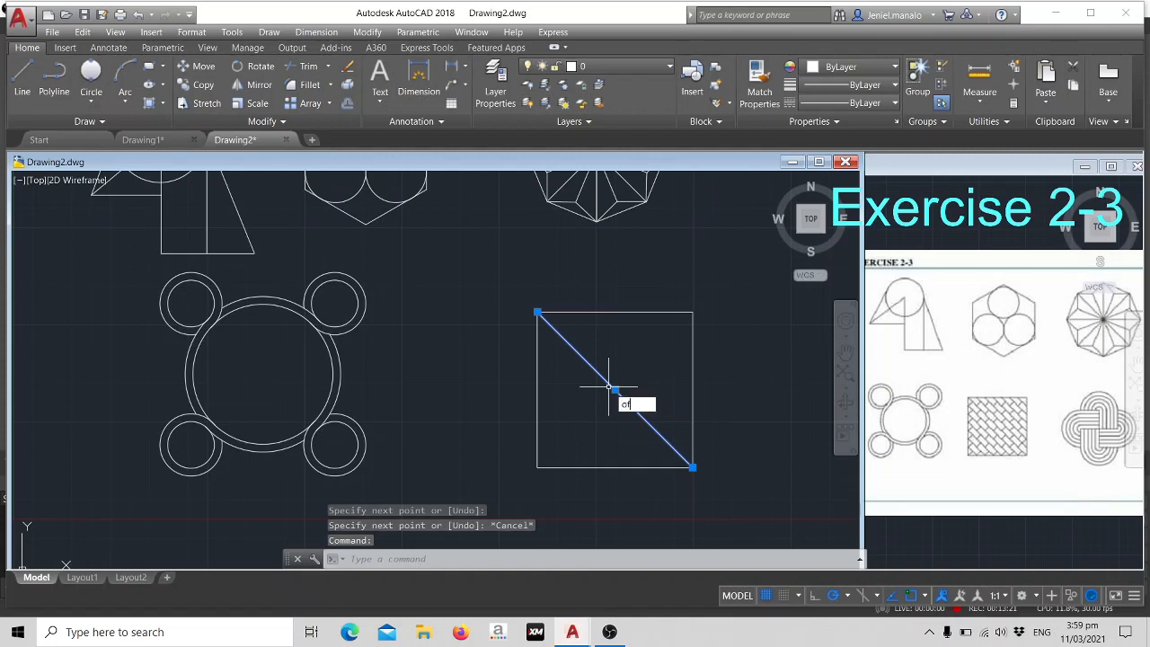
pyautogui.press('Return')
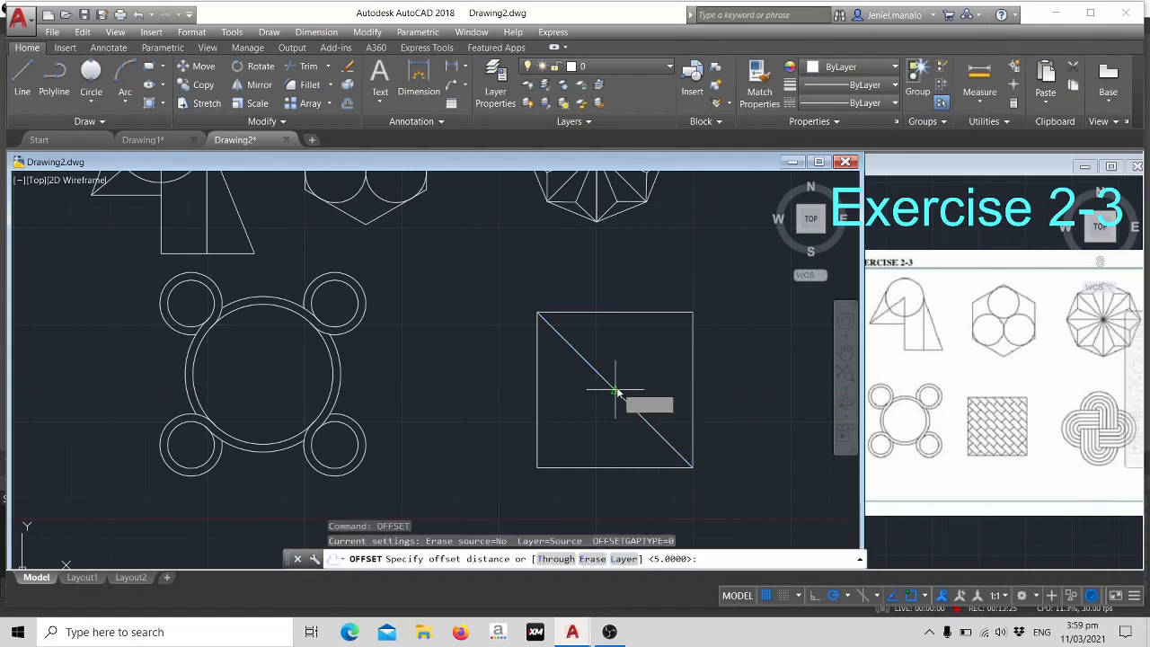
pyautogui.write('10')
pyautogui.press('Return')
pyautogui.click(615, 390)
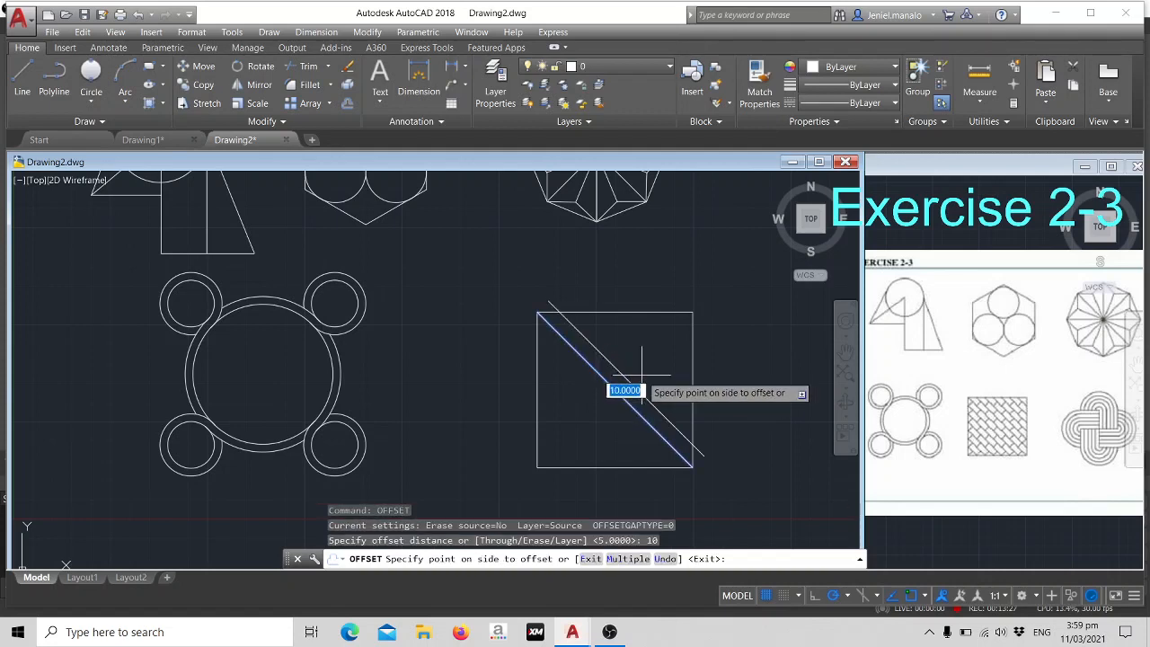
pyautogui.click(641, 375)
pyautogui.click(630, 384)
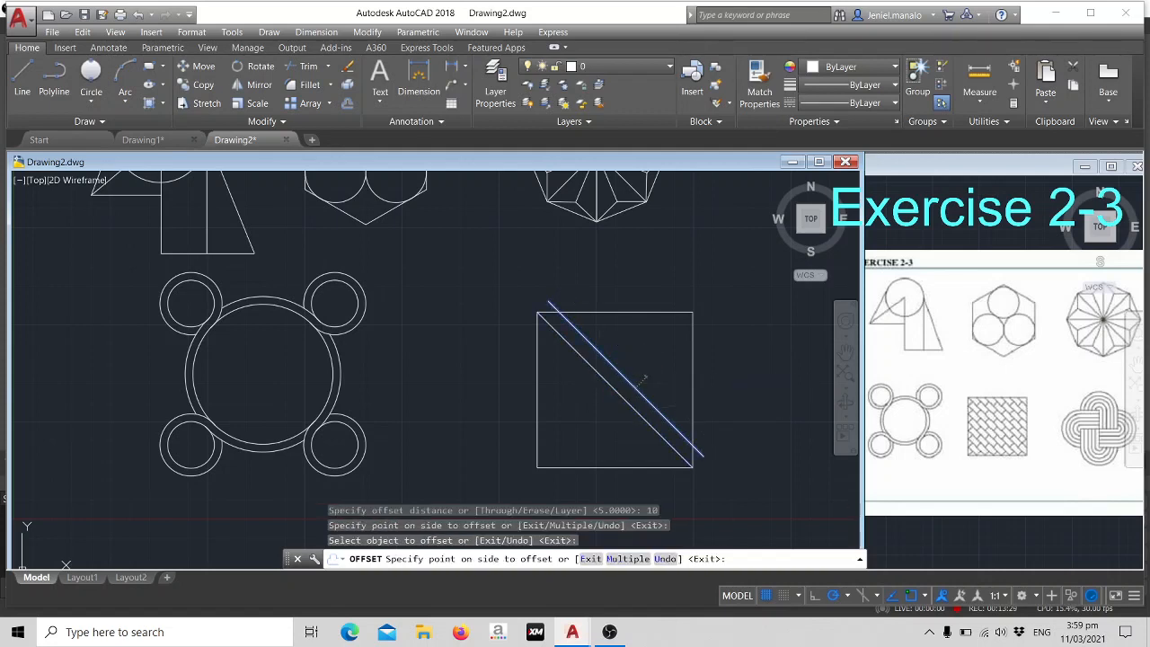
pyautogui.click(638, 372)
pyautogui.click(655, 387)
pyautogui.click(658, 365)
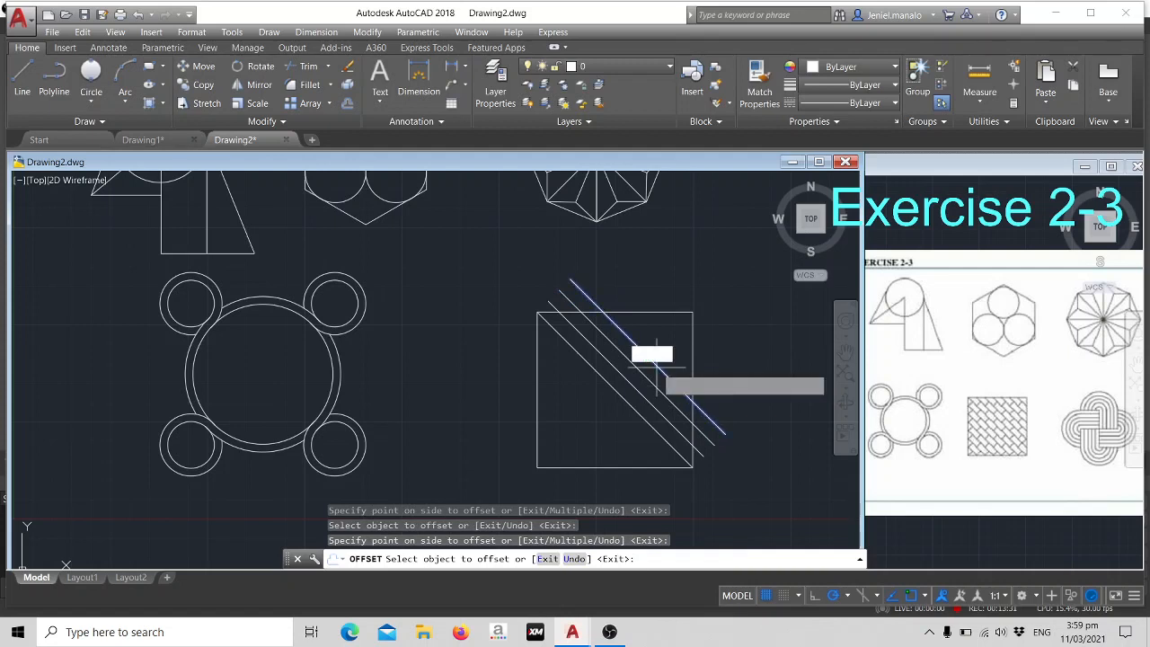
pyautogui.click(668, 358)
pyautogui.click(669, 356)
pyautogui.click(673, 330)
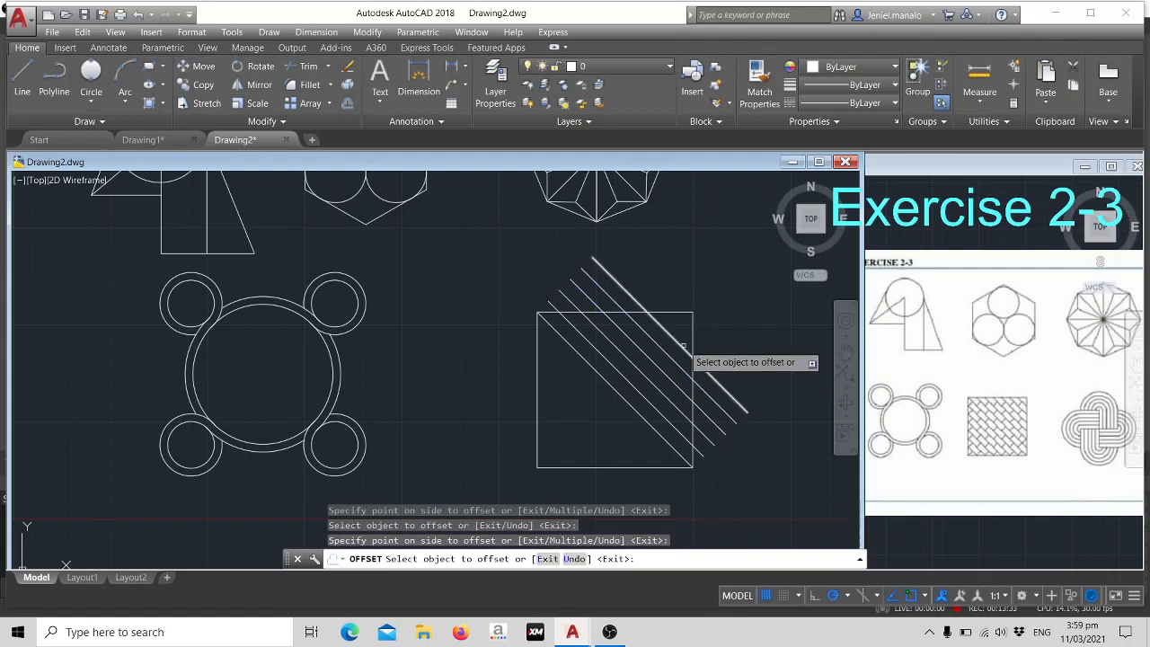
pyautogui.click(681, 345)
pyautogui.click(684, 339)
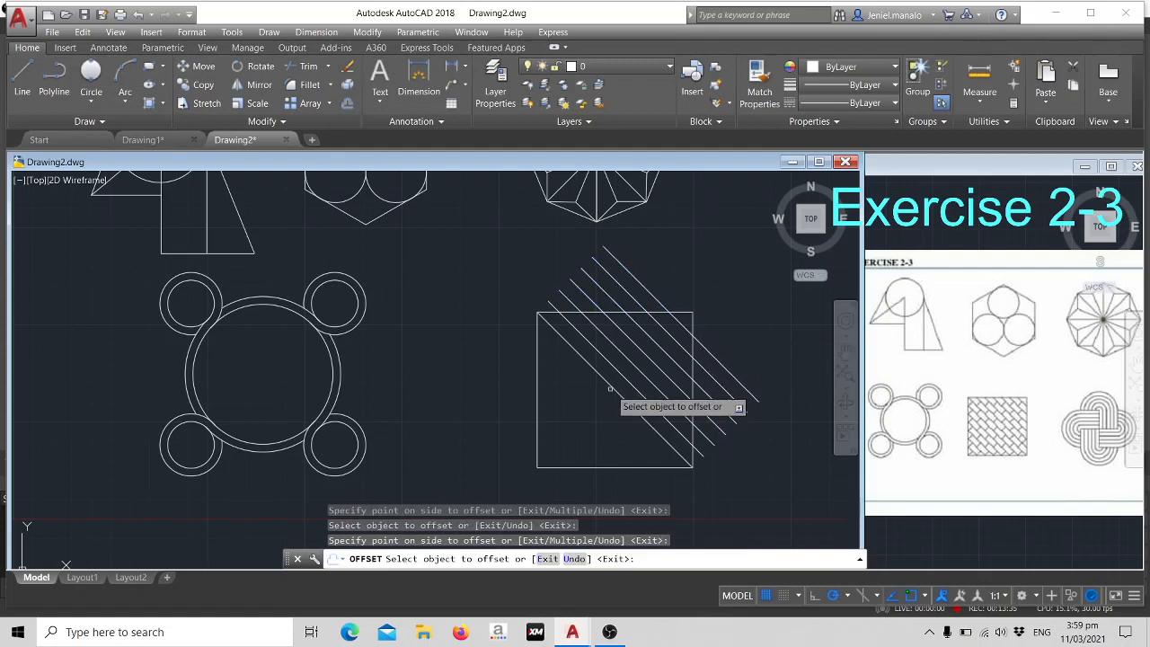
# - Offset the square's diagonal six times in succession toward the lower-left corner at the same 10-unit spacing and end the offsetting
pyautogui.click(608, 390)
pyautogui.click(599, 400)
pyautogui.click(599, 400)
pyautogui.click(588, 404)
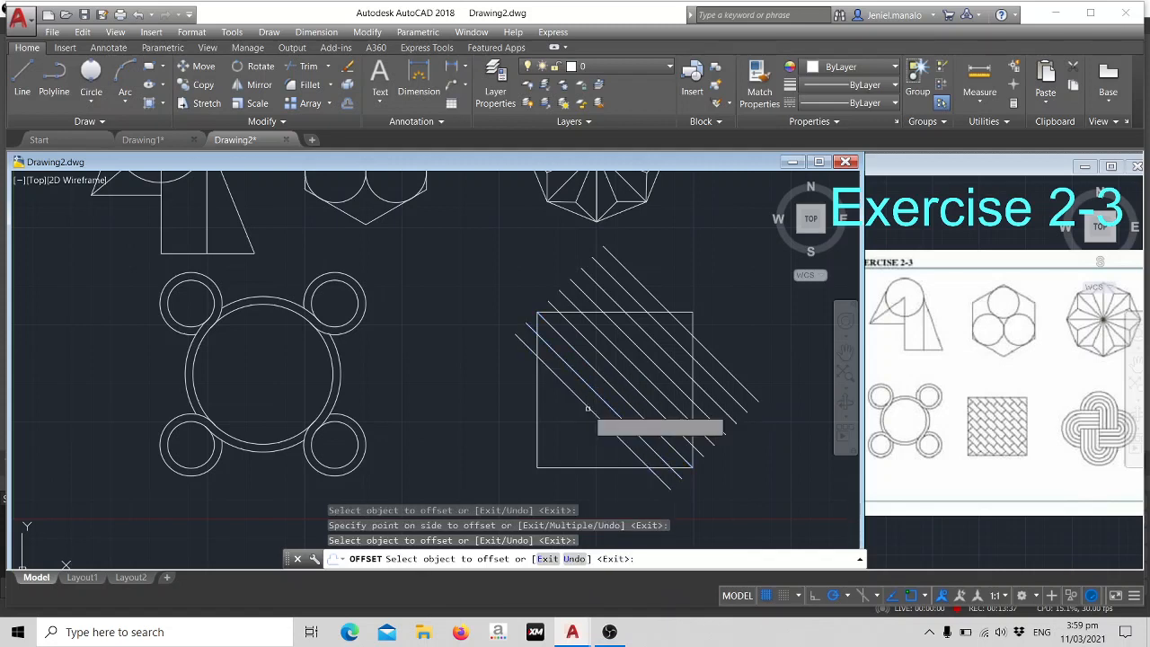
pyautogui.click(579, 403)
pyautogui.click(576, 413)
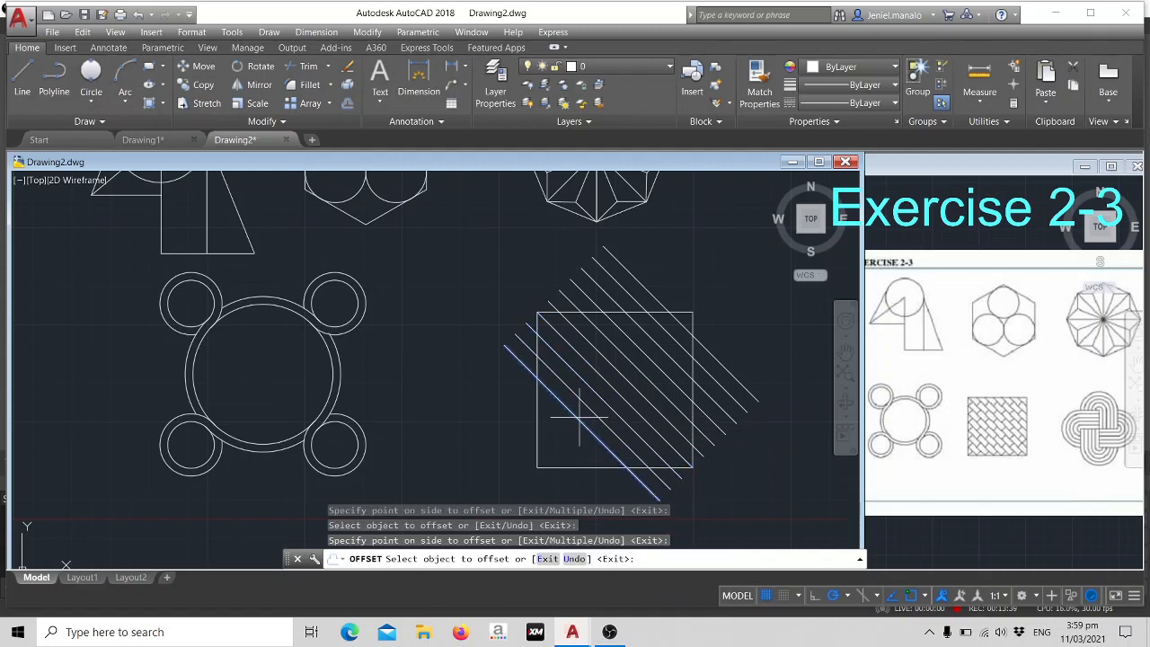
pyautogui.click(564, 405)
pyautogui.click(561, 431)
pyautogui.click(567, 430)
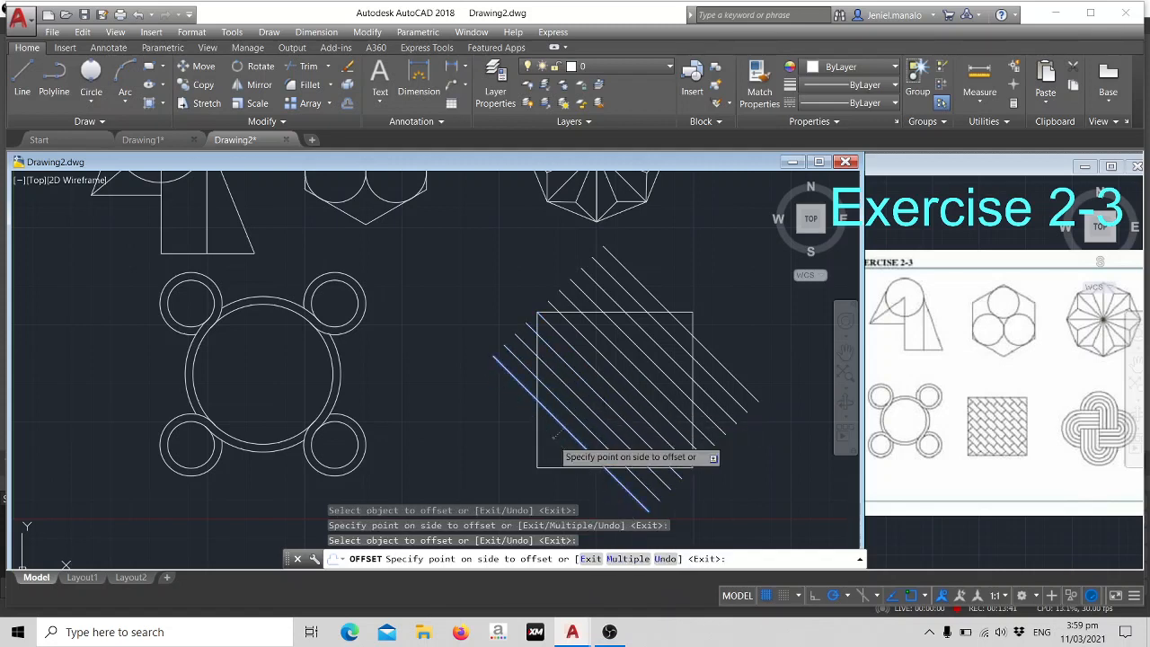
pyautogui.click(555, 438)
pyautogui.click(544, 436)
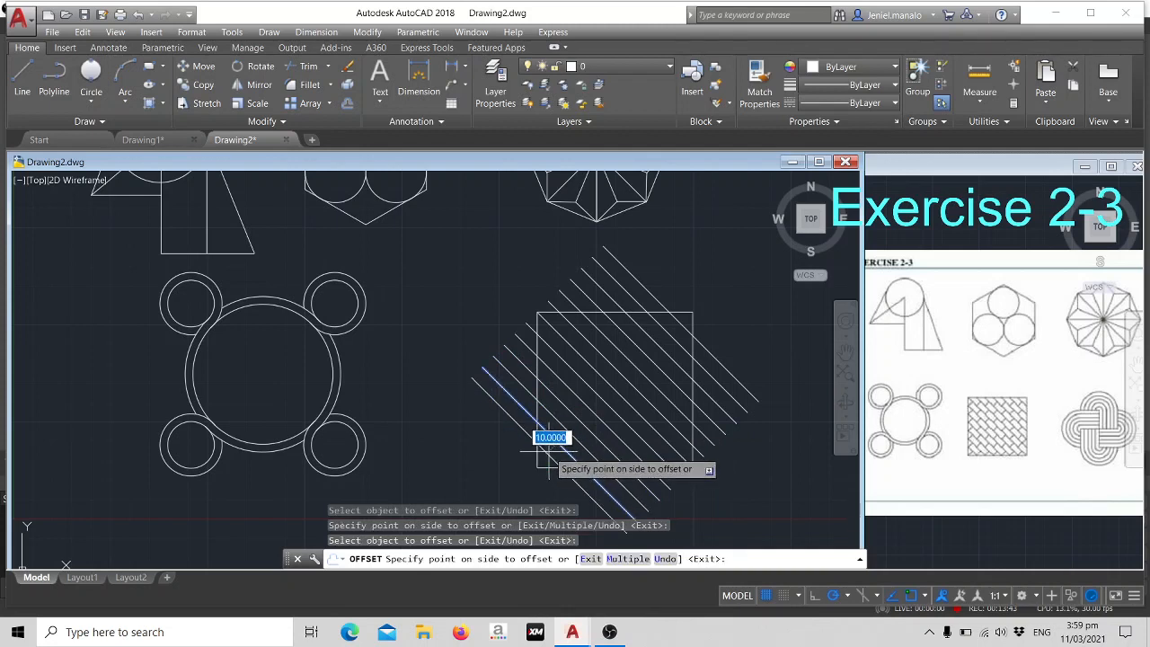
pyautogui.click(537, 465)
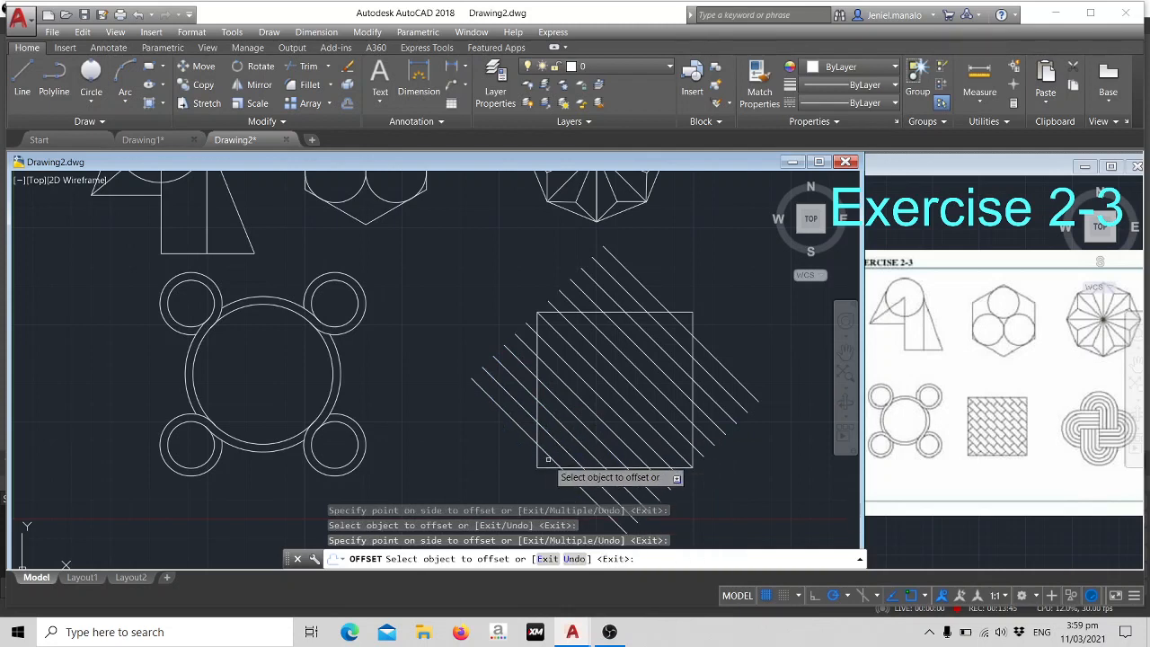
pyautogui.press('Escape')
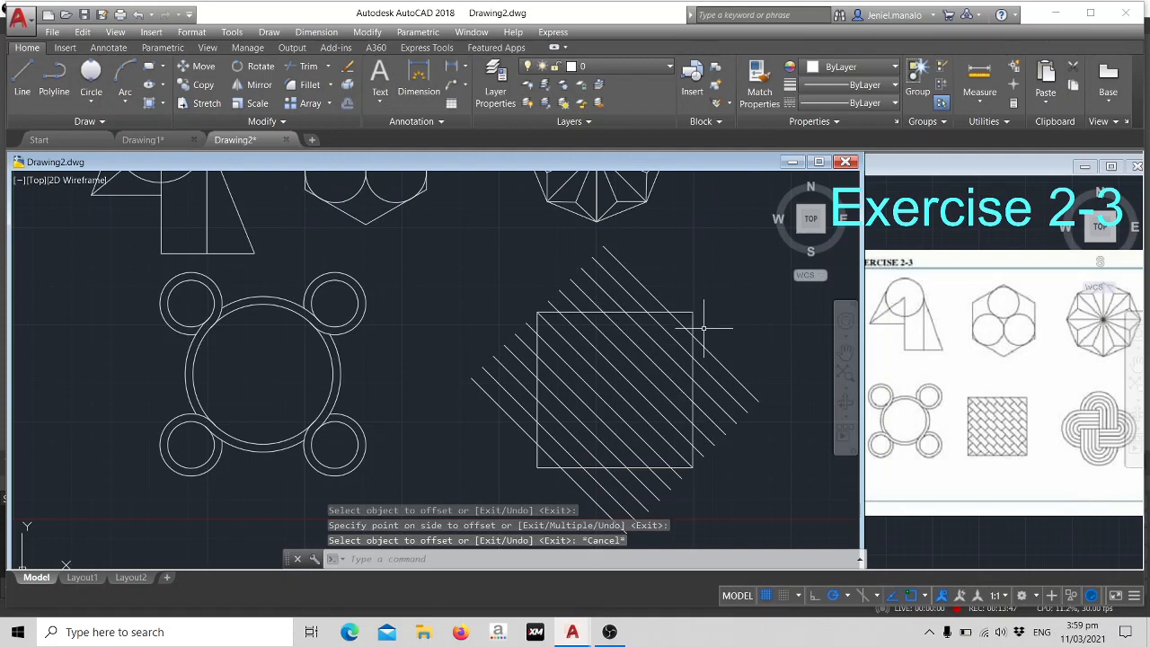
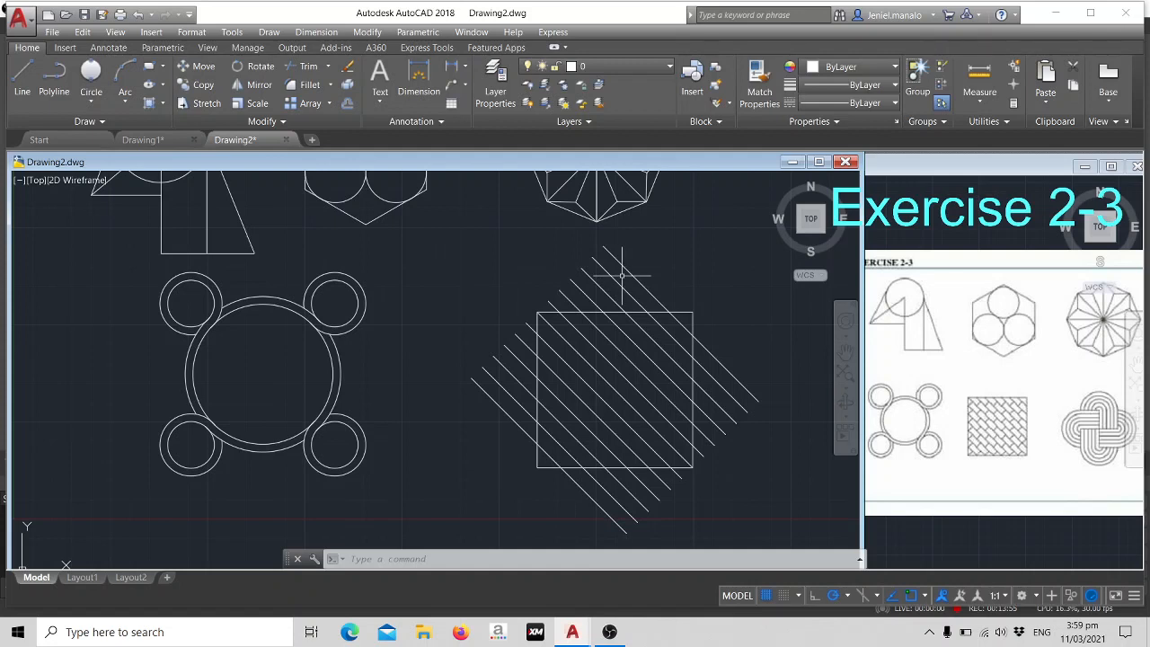
# - Trim the parallel diagonal lines where they extend past the square's right and top sides, using all objects as cutting edges
pyautogui.write('tr')
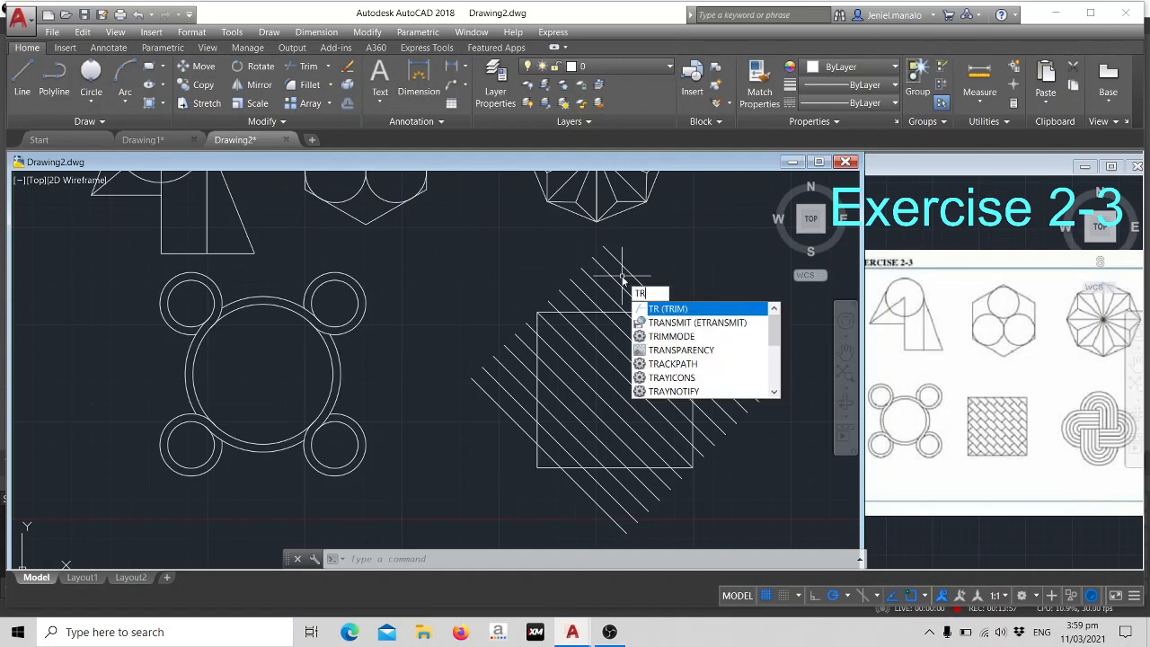
pyautogui.press('Return')
pyautogui.press('Return')
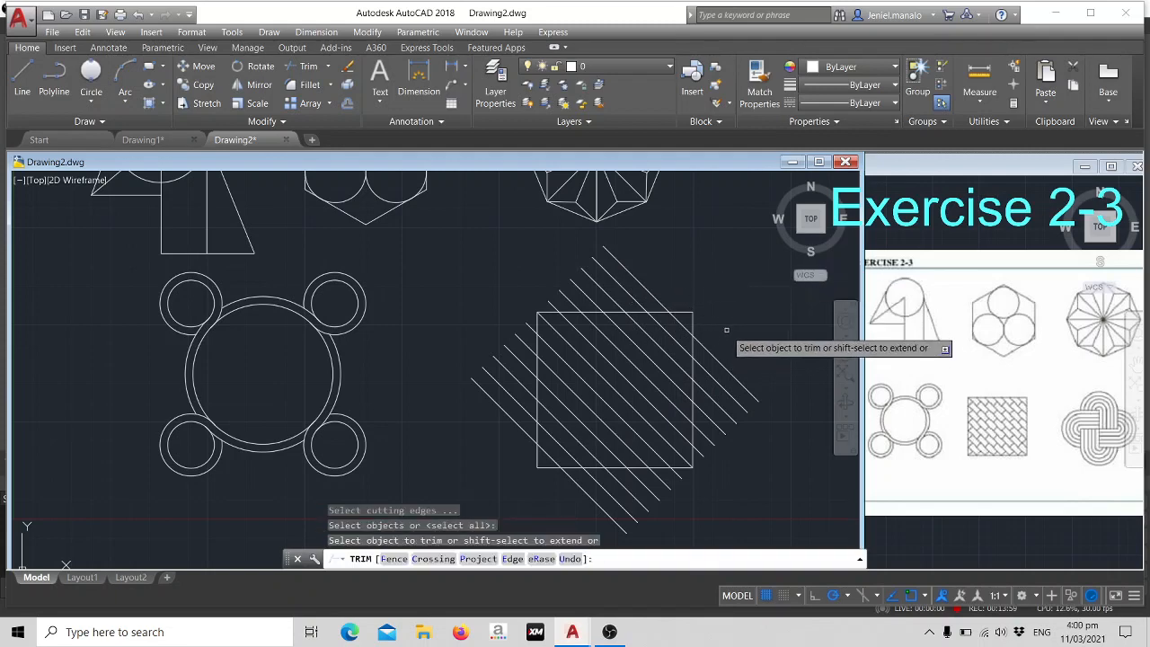
pyautogui.moveTo(726, 330)
pyautogui.mouseDown(button='middle')
pyautogui.moveTo(721, 352)
pyautogui.moveTo(733, 272)
pyautogui.mouseUp(button='middle')
pyautogui.click(733, 270)
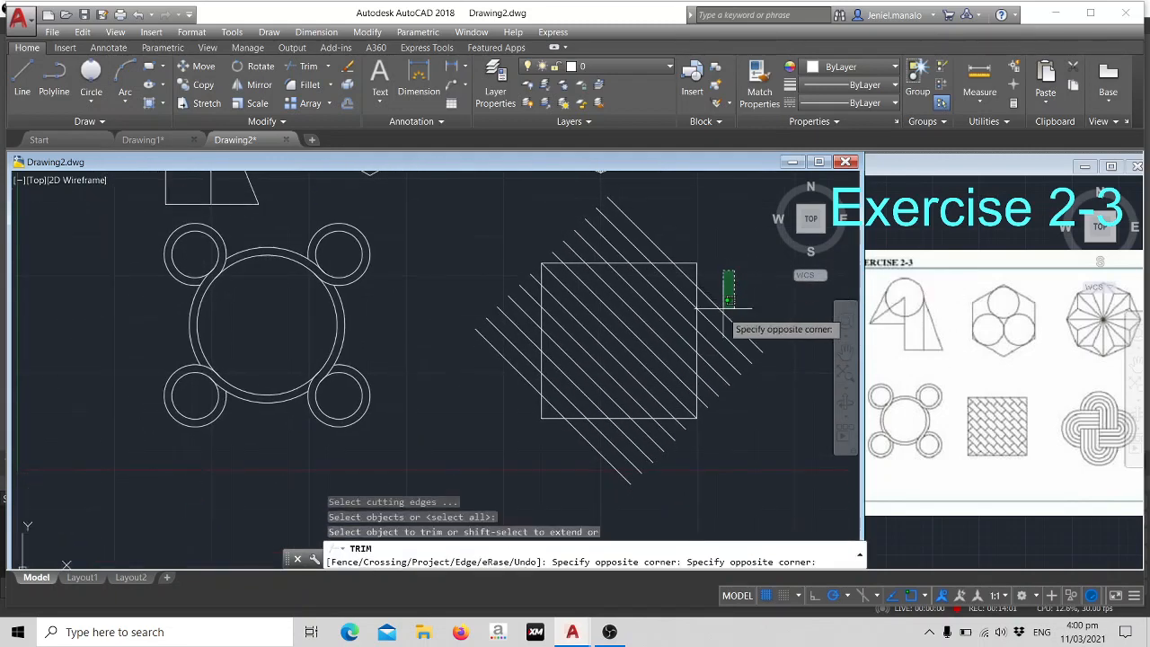
pyautogui.click(702, 415)
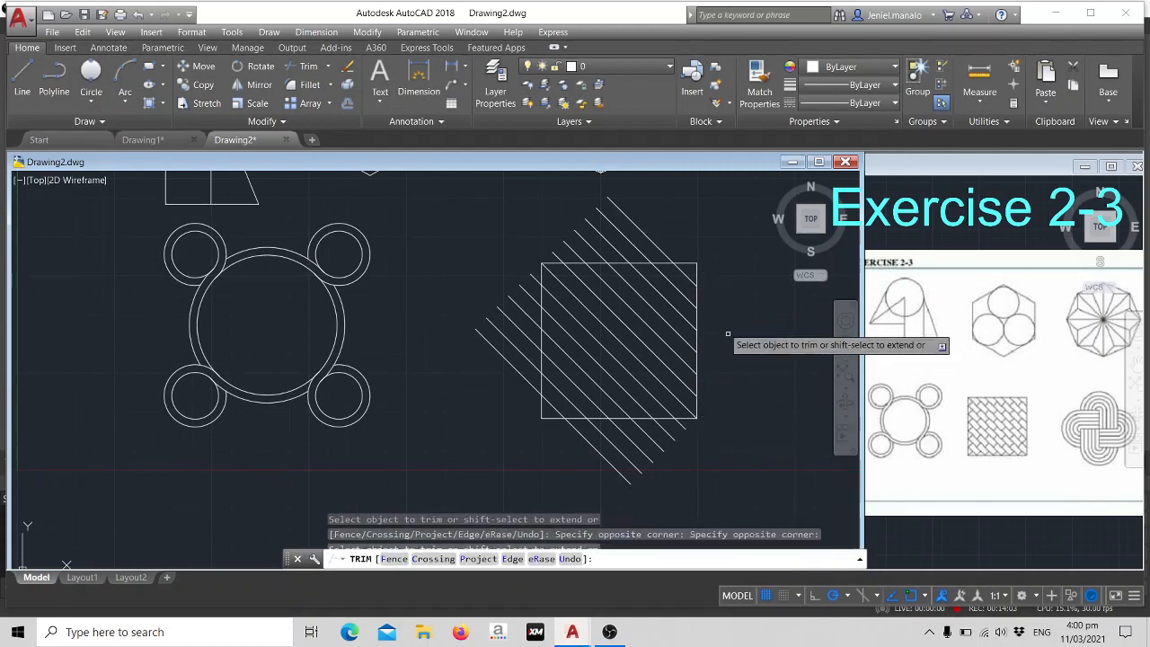
pyautogui.click(690, 237)
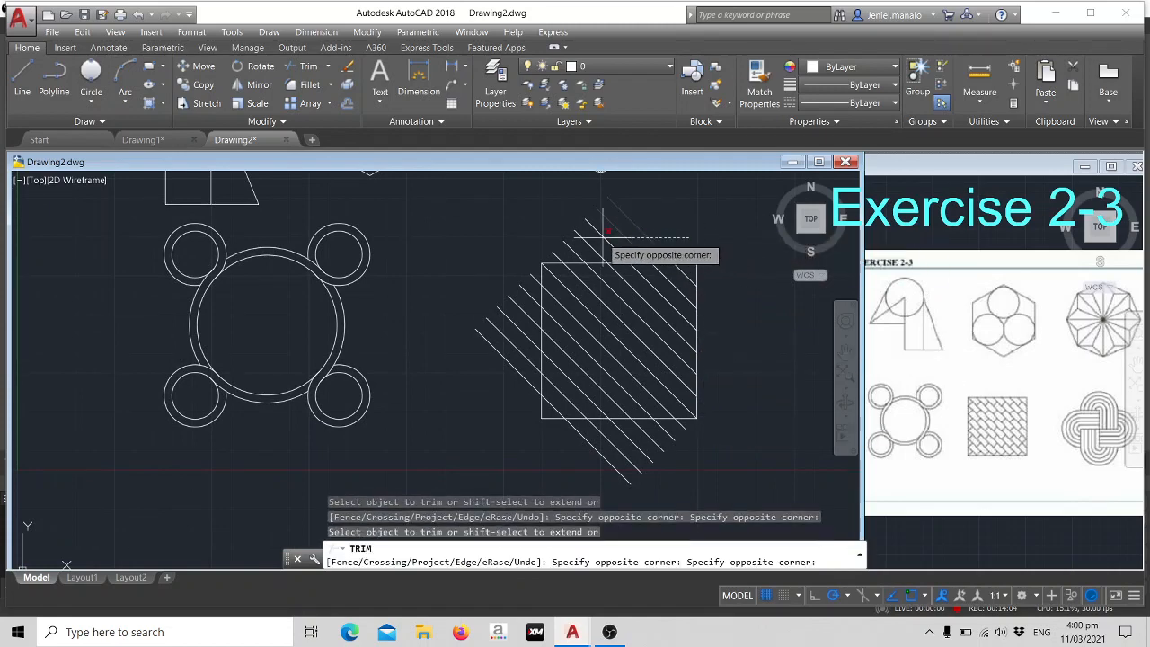
pyautogui.click(550, 251)
# - Trim the diagonal line ends that extend past the square's left and bottom sides and end the trimming
pyautogui.click(518, 224)
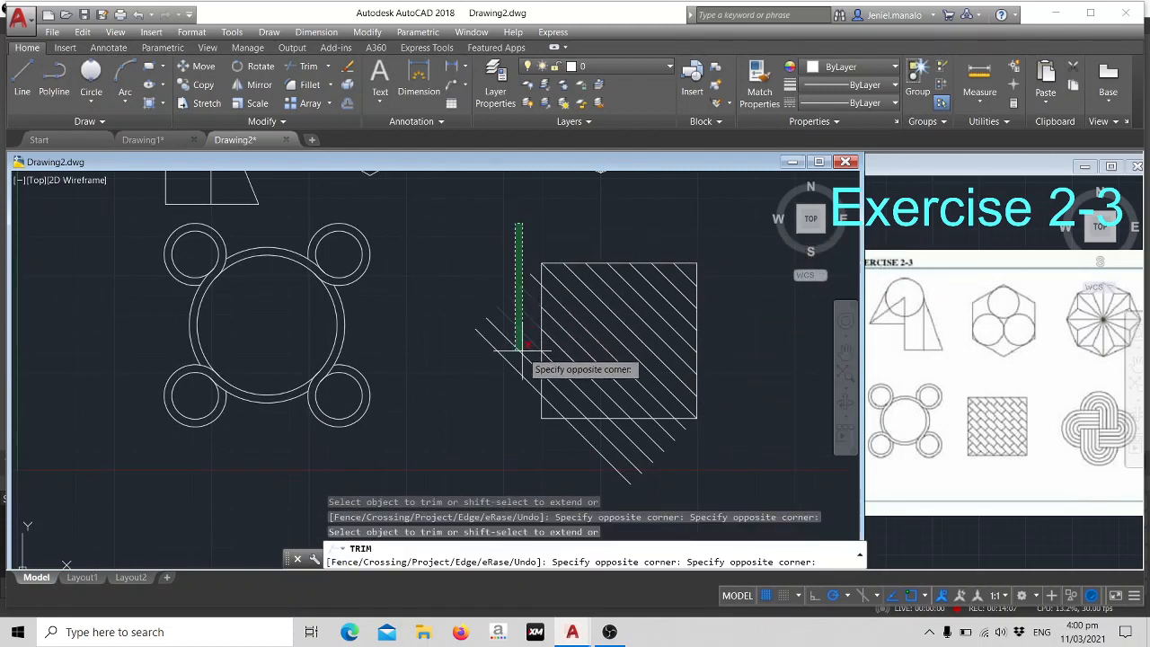
pyautogui.click(531, 382)
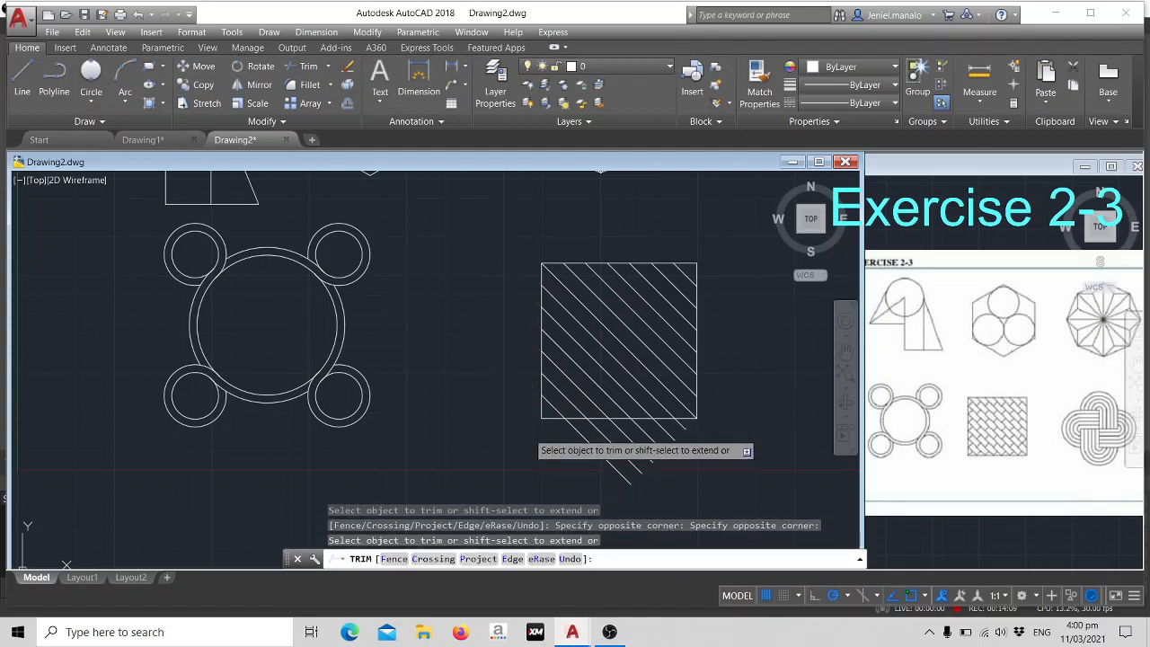
pyautogui.click(528, 433)
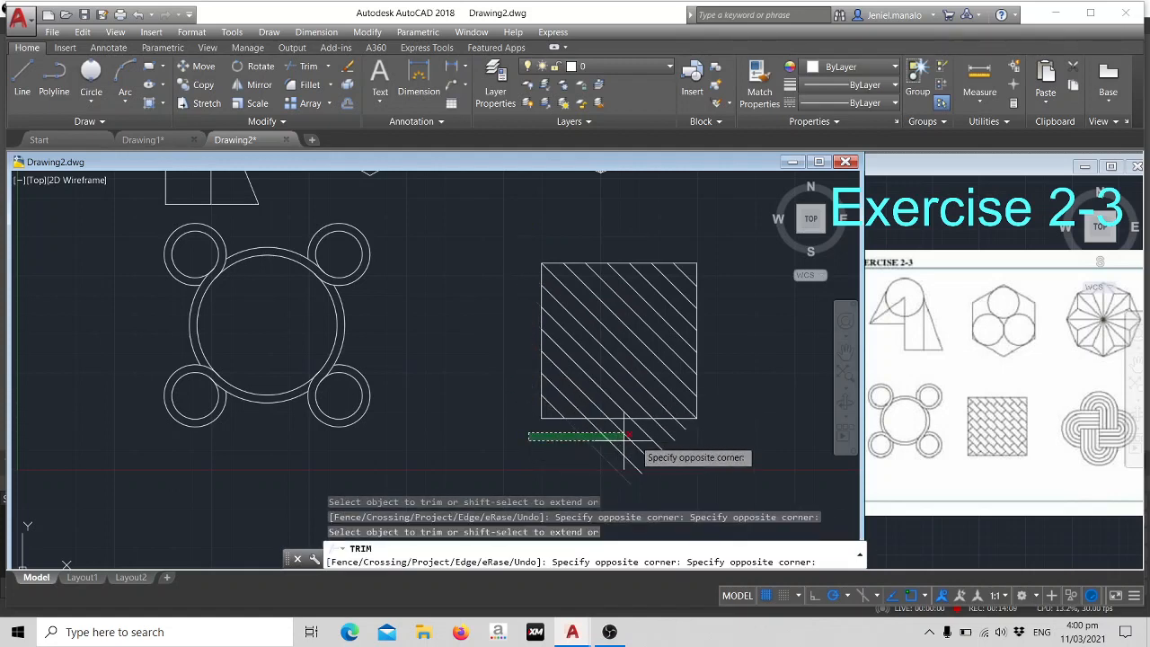
pyautogui.click(702, 427)
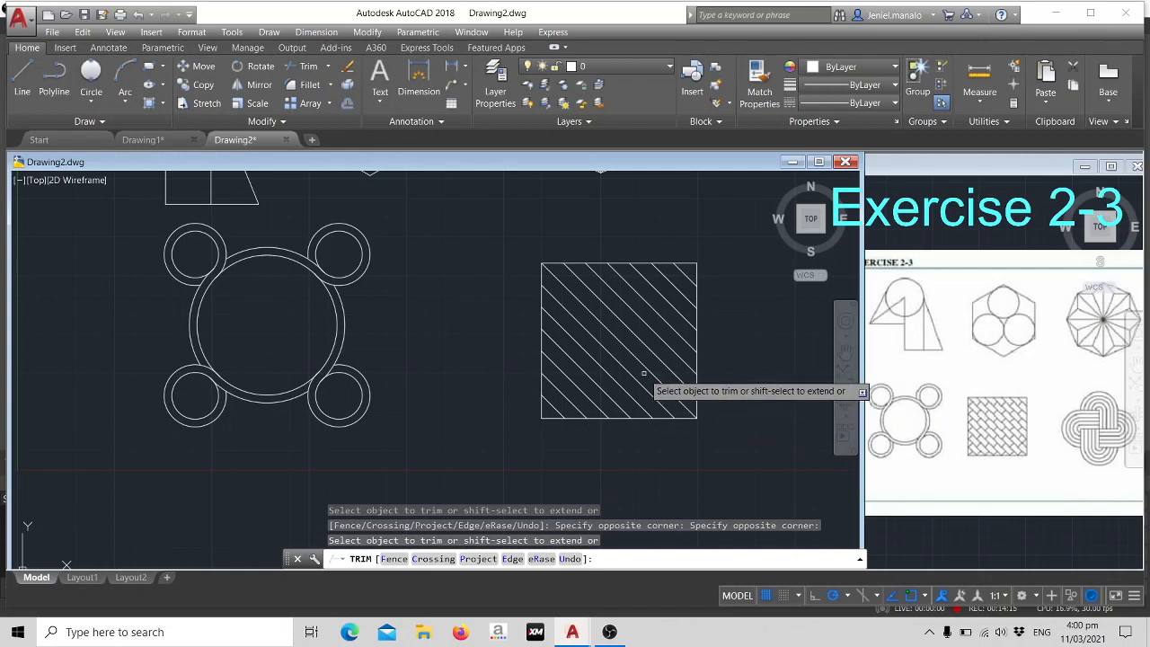
pyautogui.press('Escape')
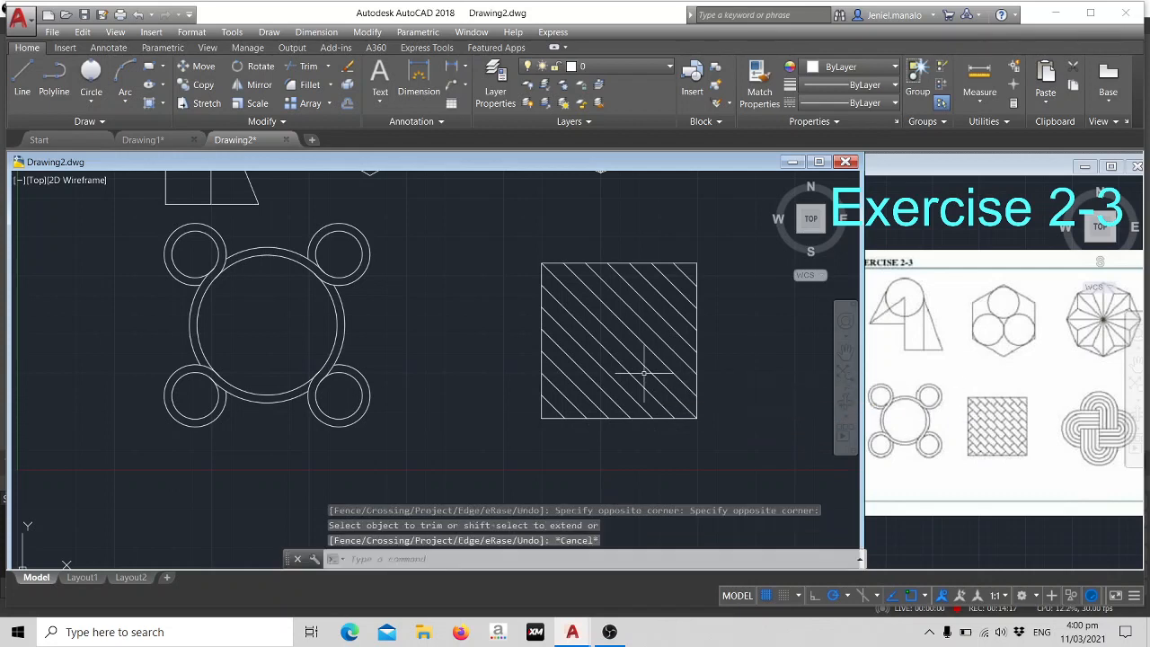
# - Draw a diagonal line across the square from its lower-left corner to its upper-right corner
pyautogui.write('L')
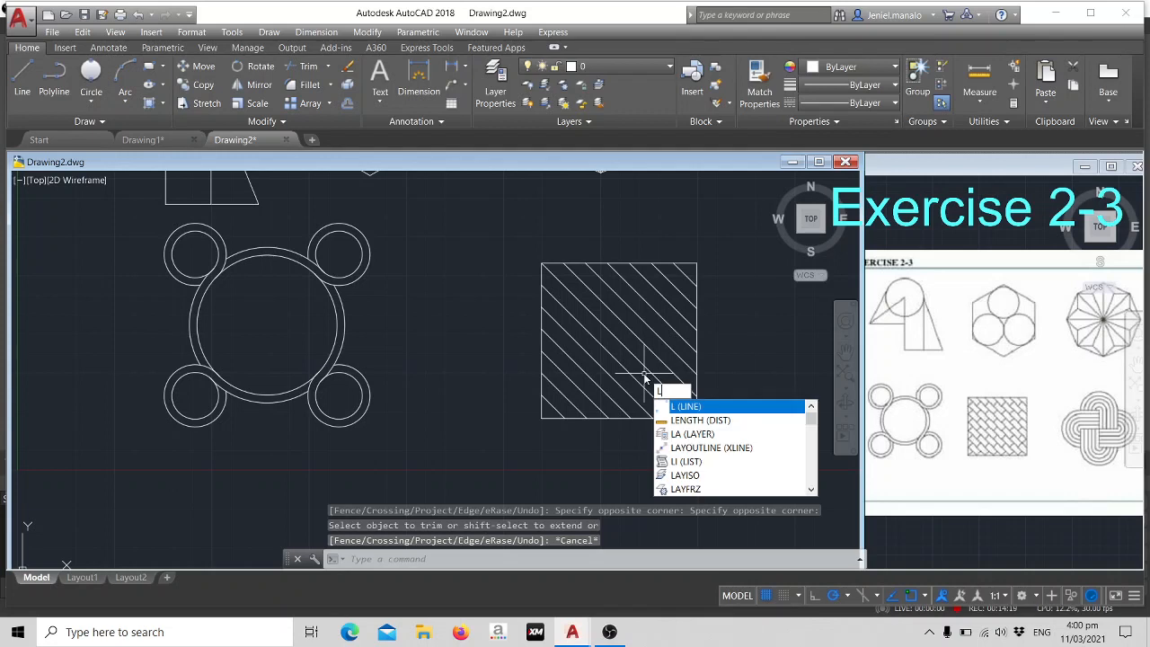
pyautogui.press('Return')
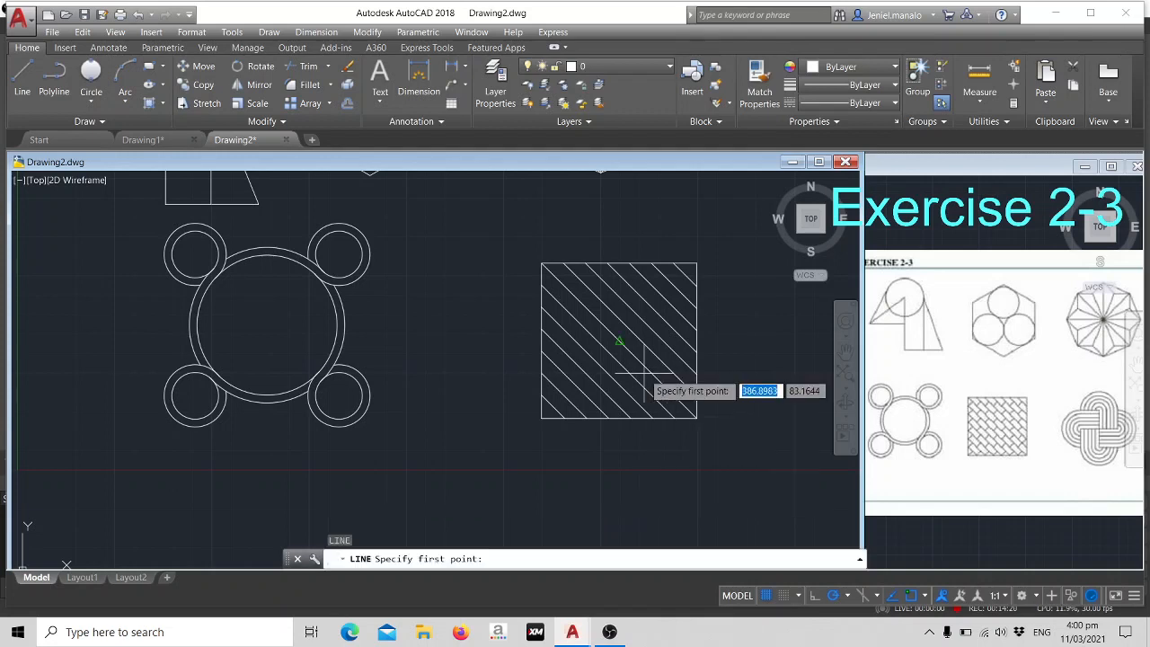
pyautogui.click(541, 418)
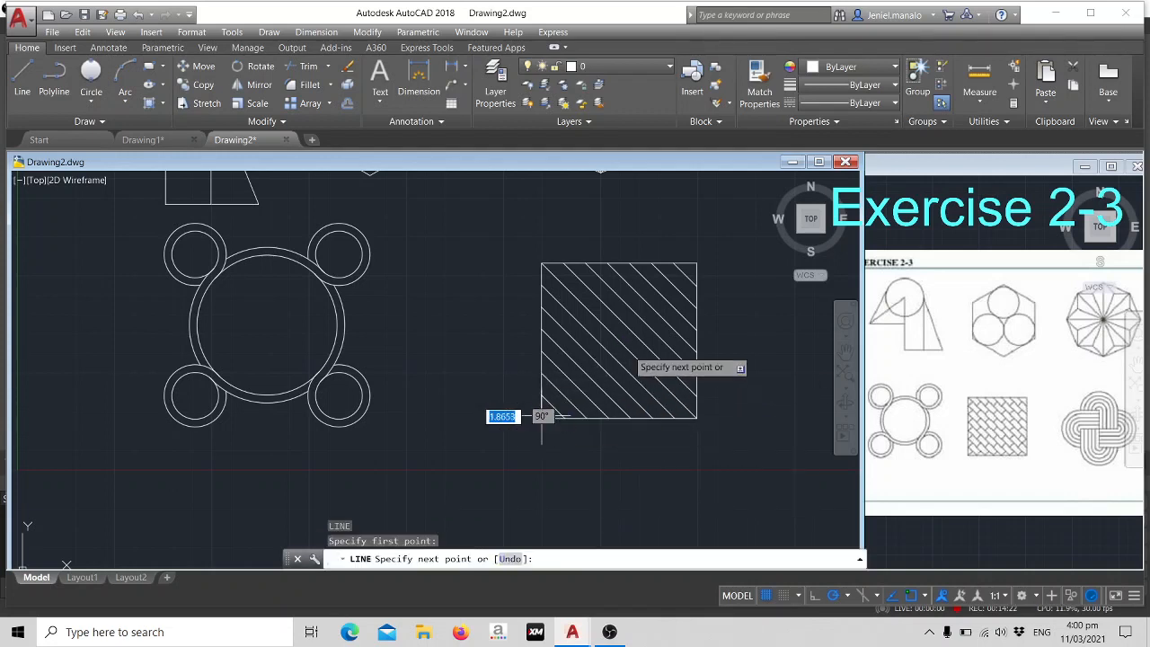
pyautogui.click(697, 263)
pyautogui.press('Escape')
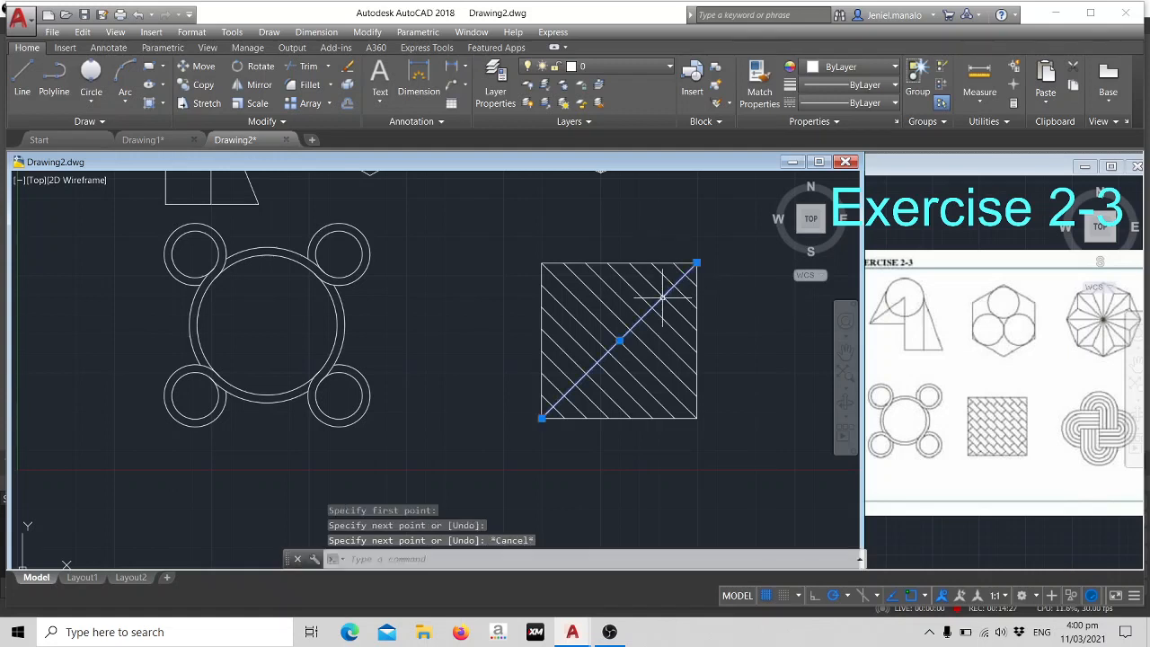
# - Offset the new lower-left to upper-right diagonal by 10 units six times in succession toward the square's upper-left corner
pyautogui.write('OFFSET')
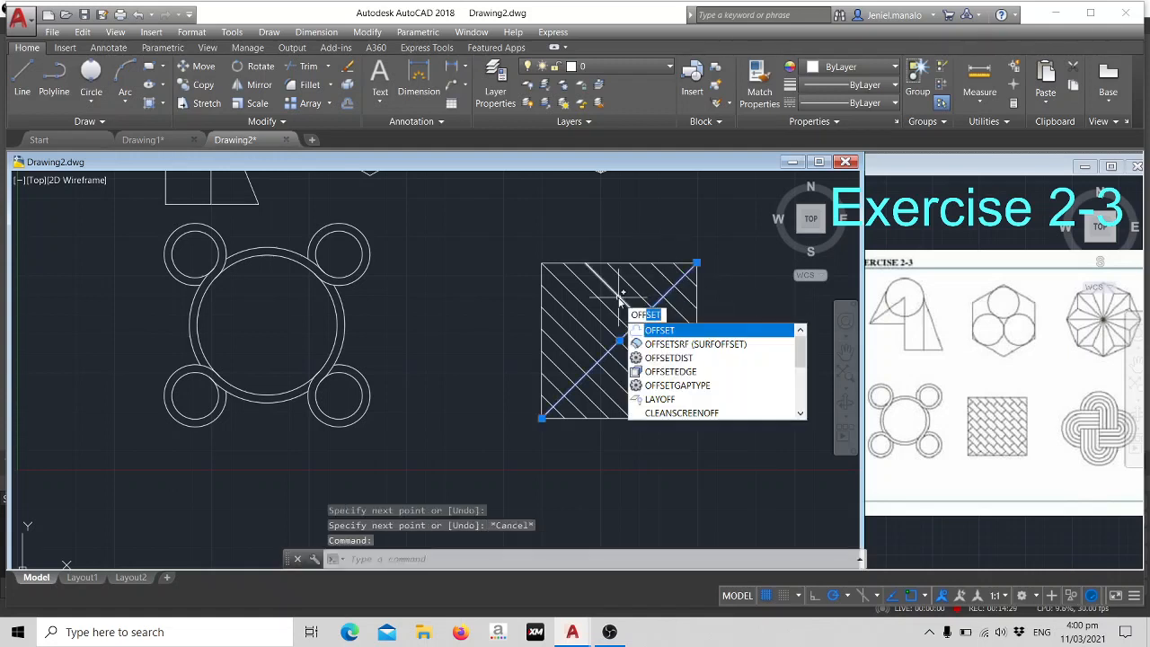
pyautogui.press('Return')
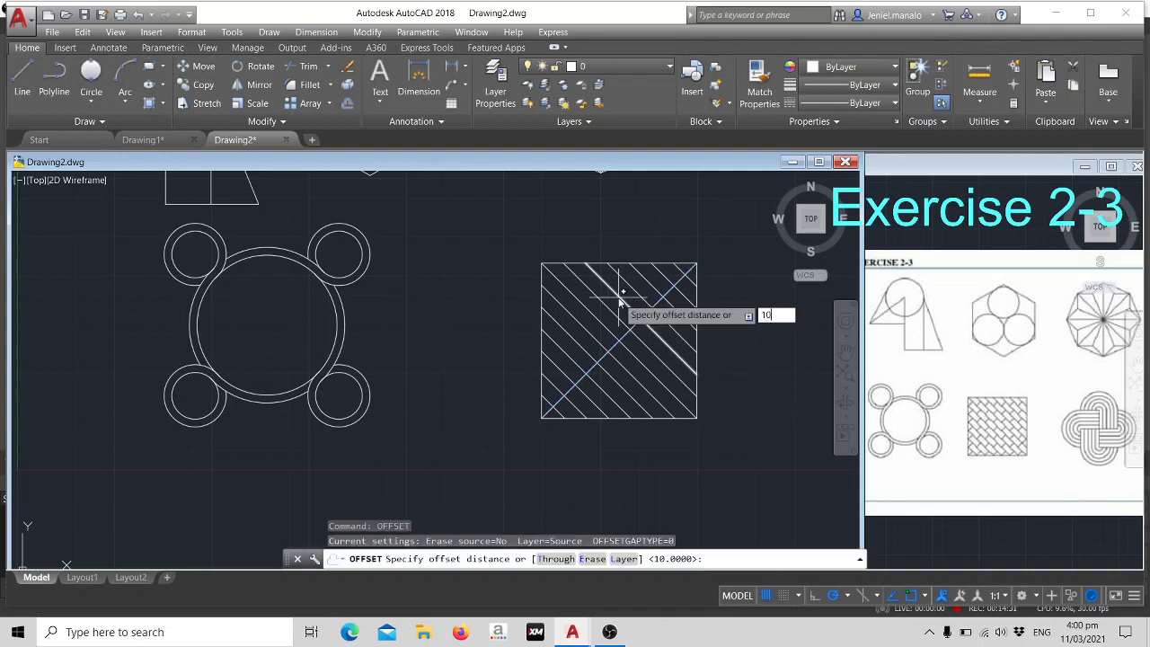
pyautogui.press('Return')
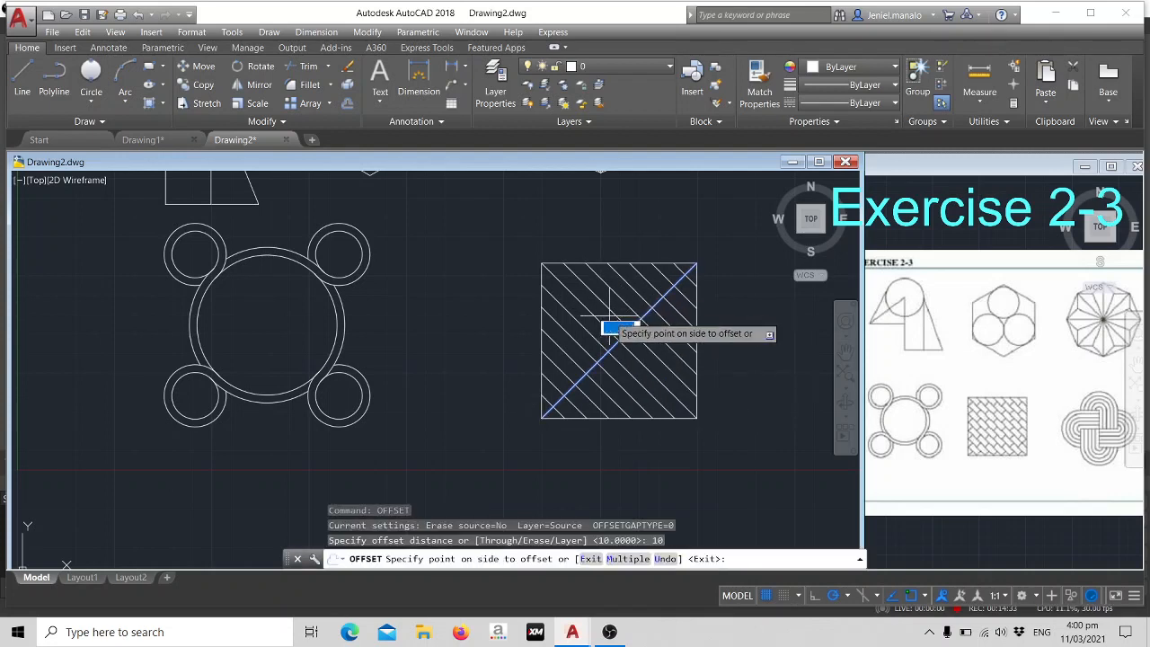
pyautogui.click(615, 322)
pyautogui.click(612, 324)
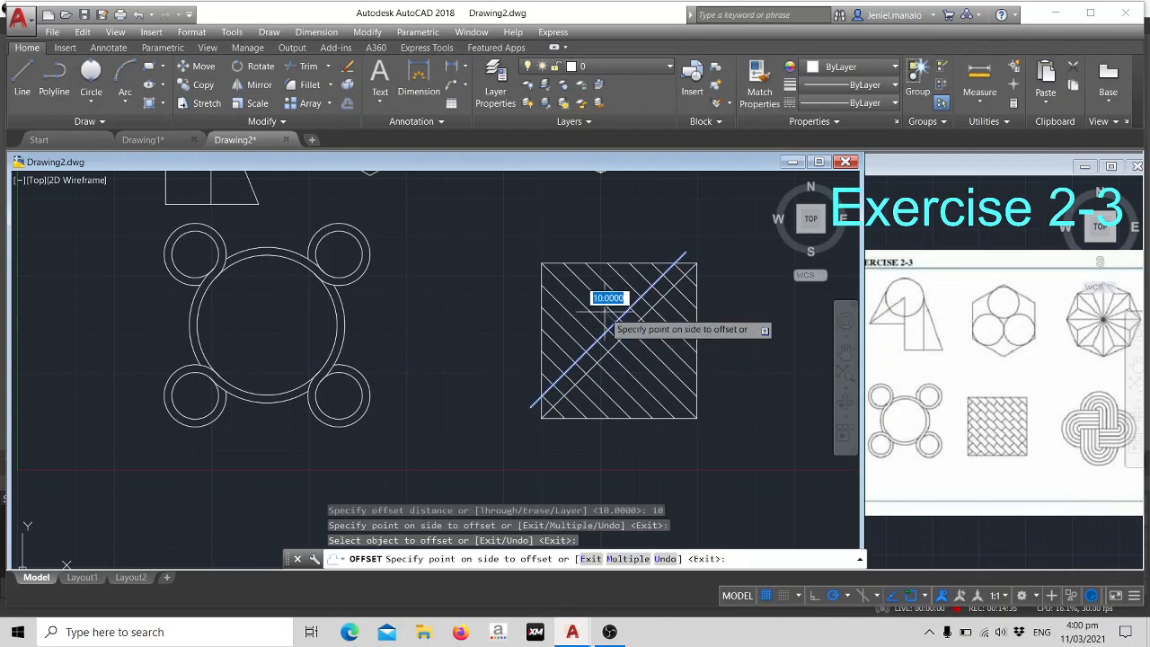
pyautogui.click(605, 311)
pyautogui.click(615, 323)
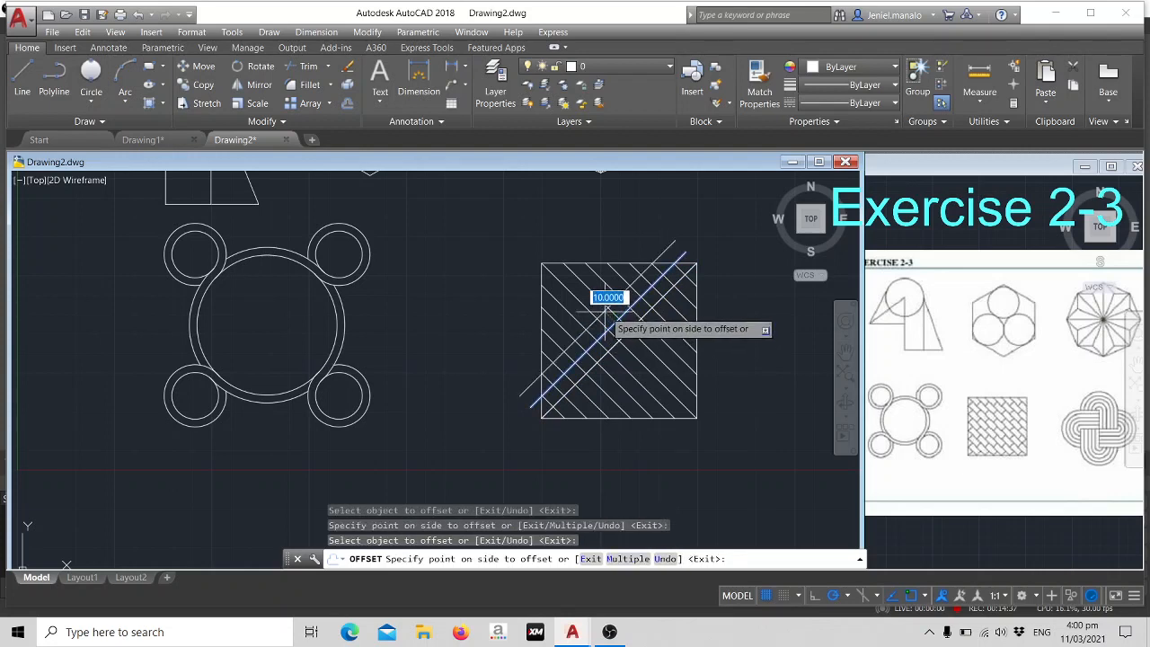
pyautogui.click(604, 306)
pyautogui.click(611, 321)
pyautogui.click(605, 315)
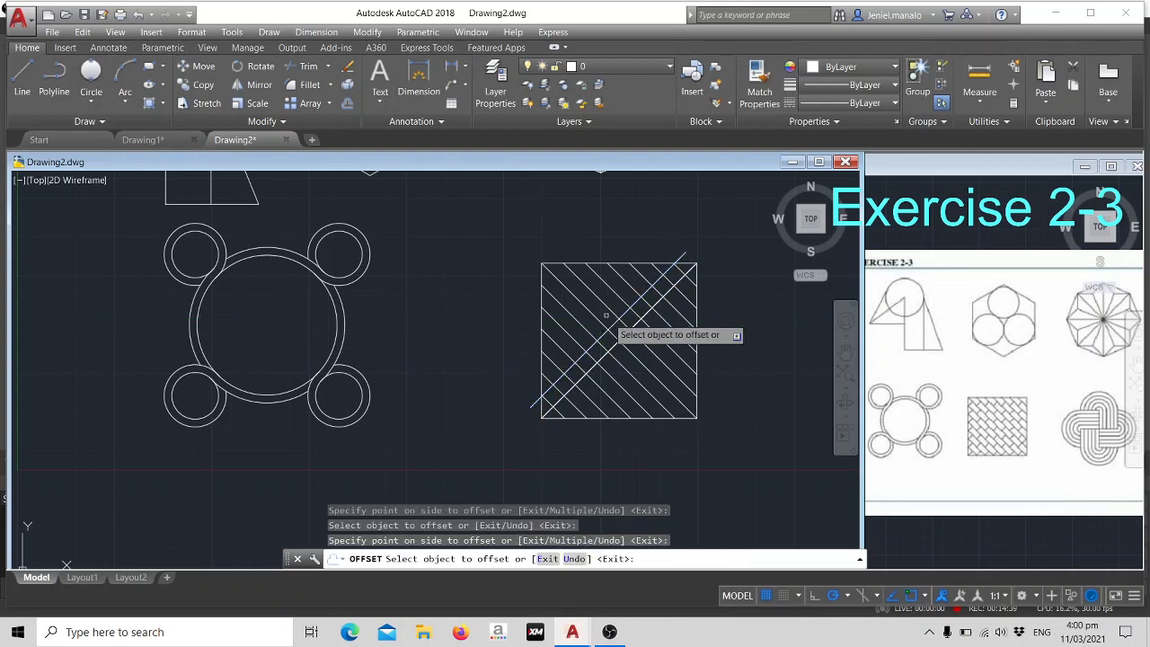
pyautogui.click(615, 324)
pyautogui.click(609, 311)
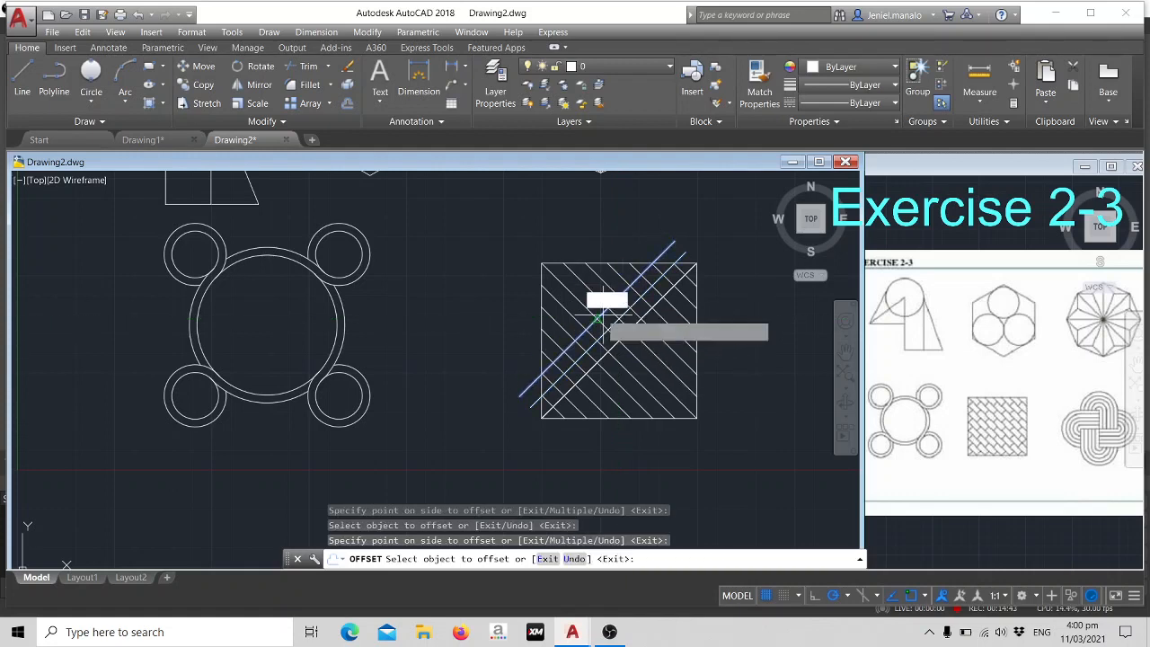
pyautogui.click(597, 318)
pyautogui.click(590, 299)
pyautogui.click(589, 296)
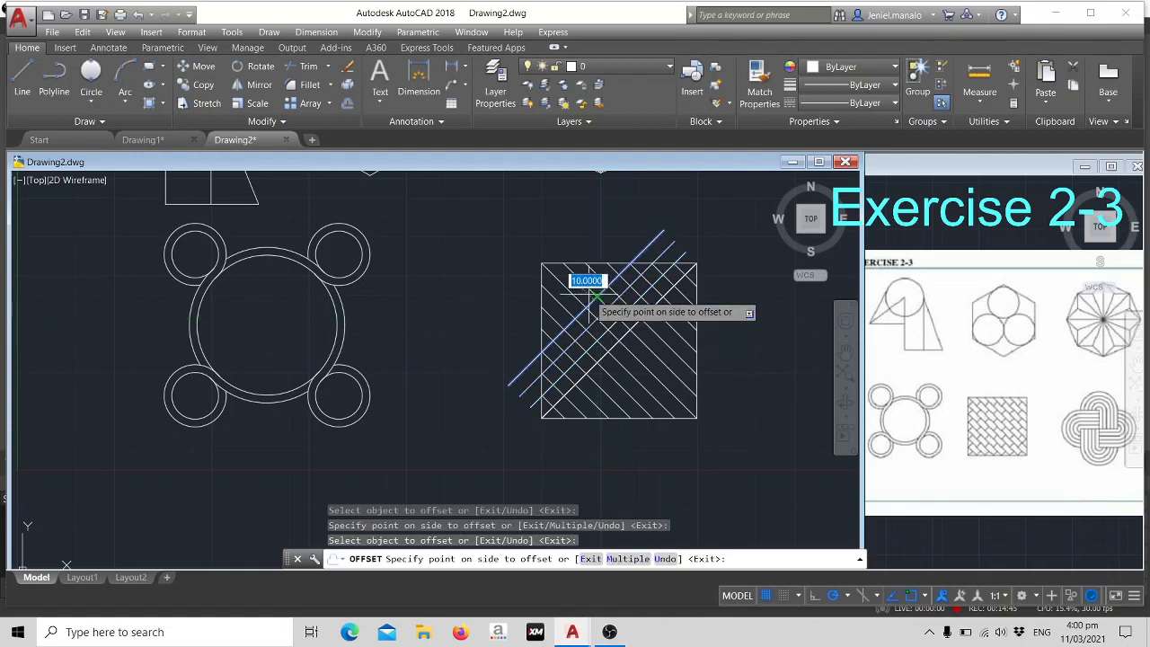
pyautogui.click(587, 292)
pyautogui.click(594, 303)
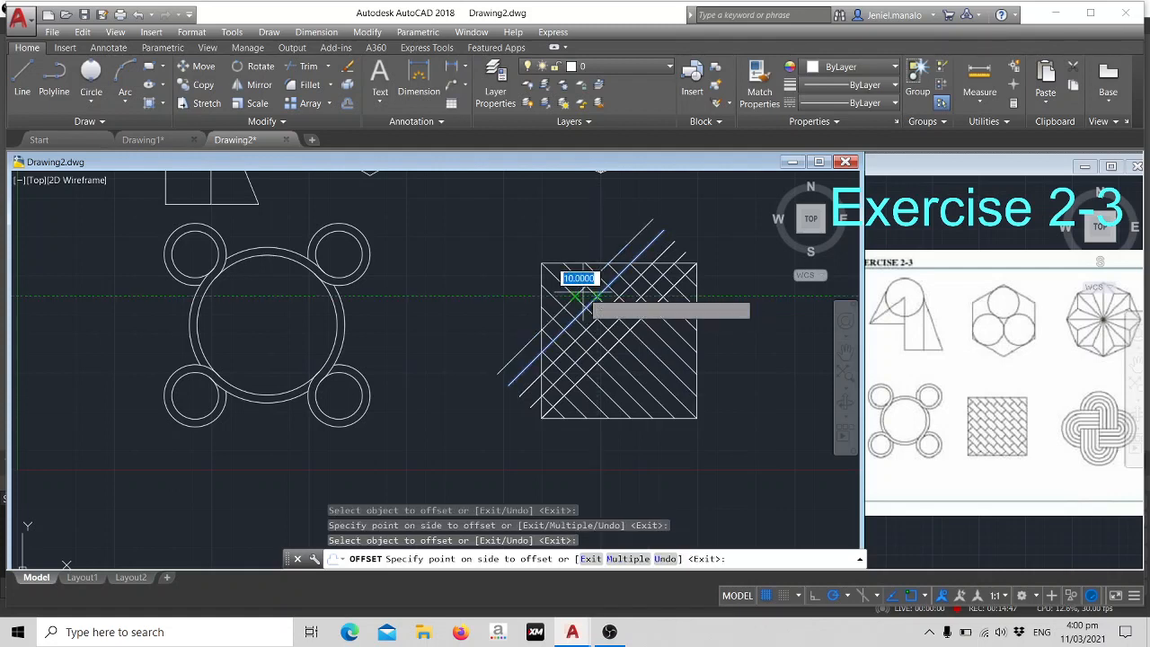
pyautogui.click(582, 289)
pyautogui.click(584, 286)
pyautogui.click(576, 275)
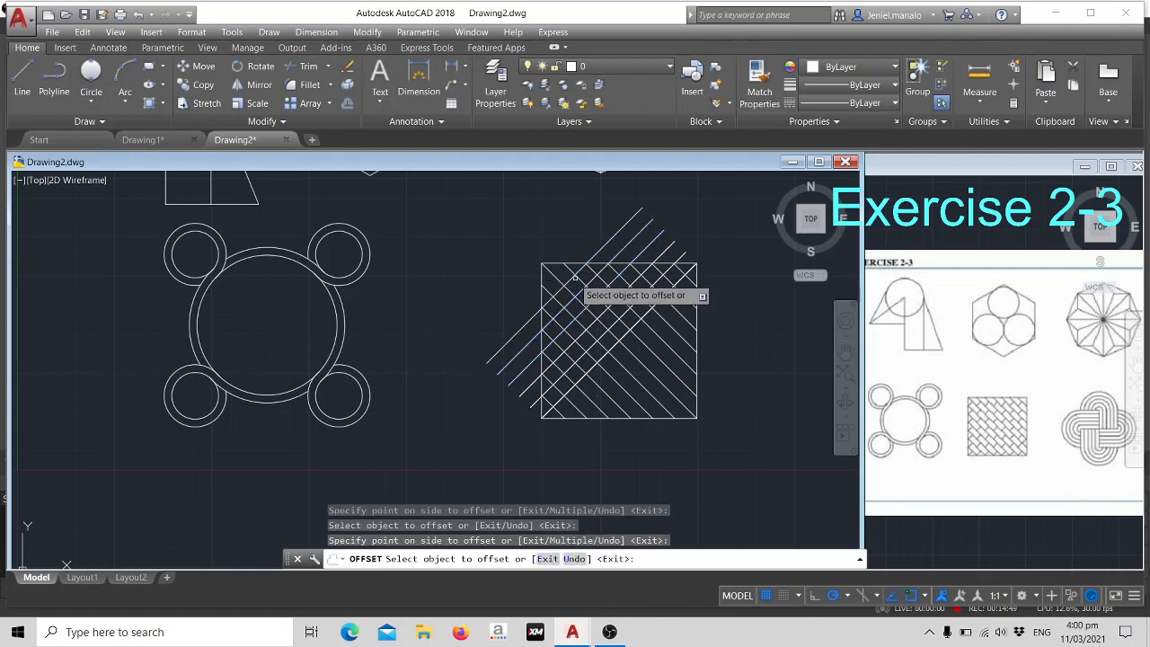
pyautogui.click(574, 277)
pyautogui.click(568, 268)
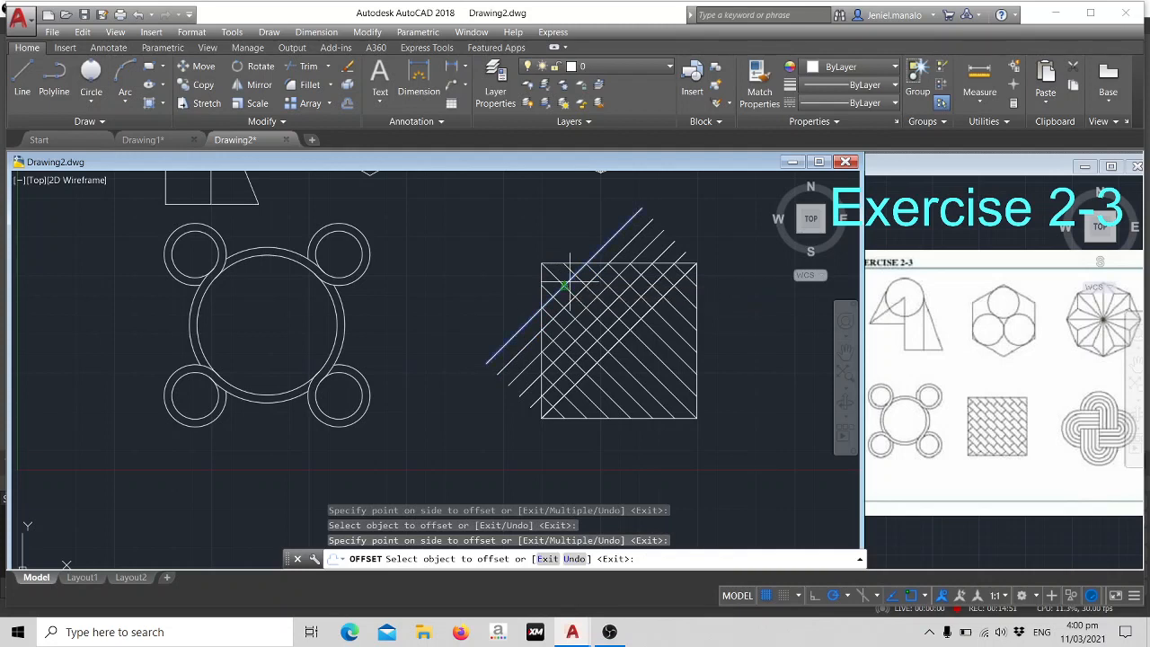
pyautogui.click(564, 286)
pyautogui.click(558, 273)
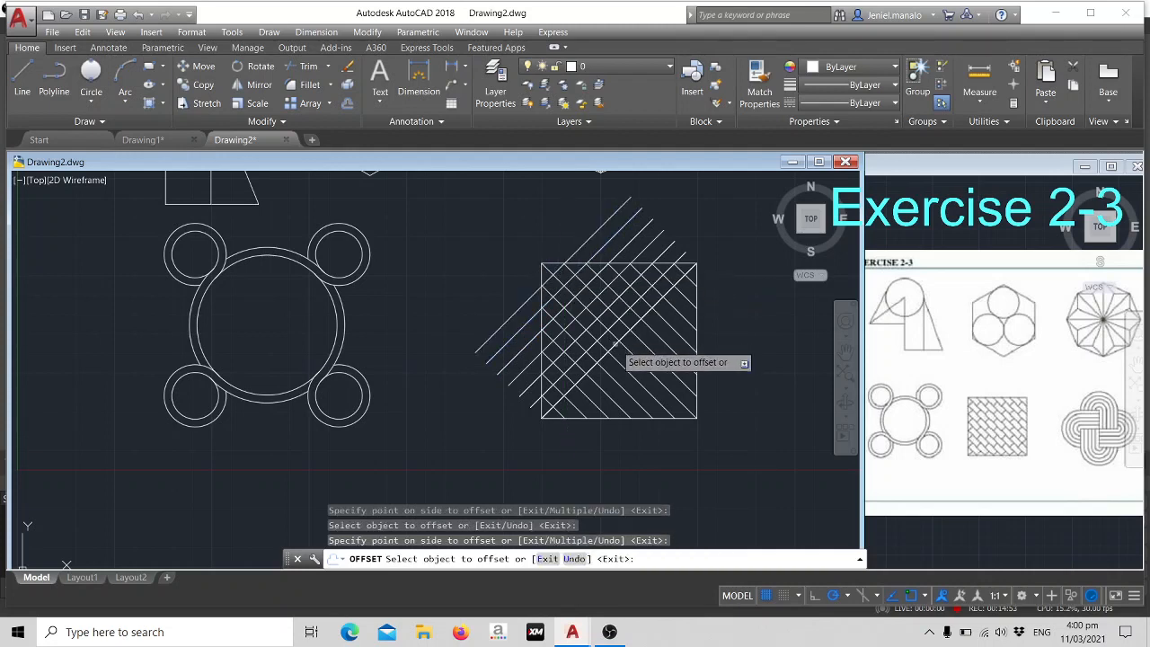
# - Offset the same diagonal six times in succession toward the square's lower-right corner at 10-unit spacing and end the offsetting
pyautogui.click(615, 344)
pyautogui.click(620, 348)
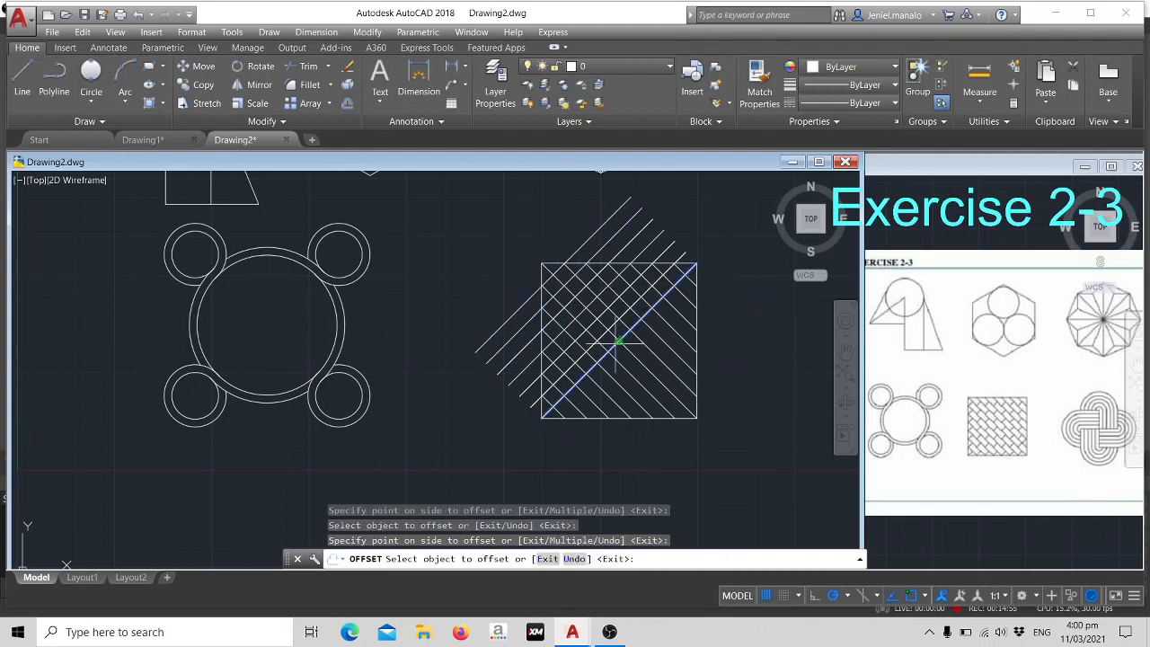
pyautogui.click(618, 341)
pyautogui.click(631, 369)
pyautogui.click(631, 370)
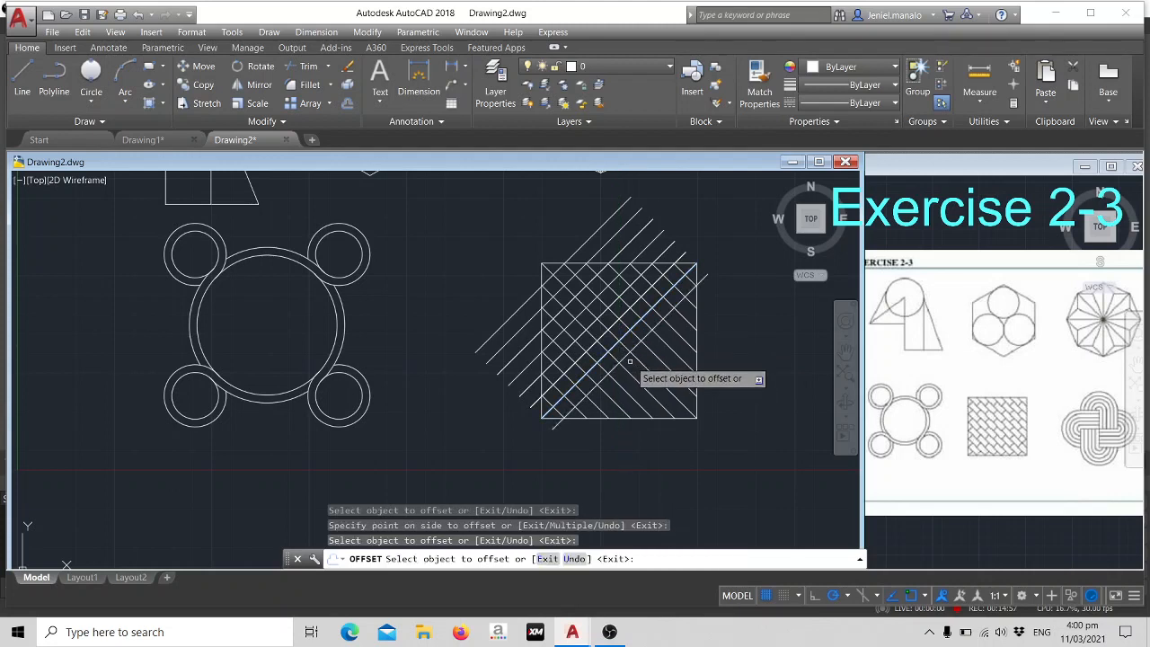
pyautogui.click(631, 371)
pyautogui.click(632, 371)
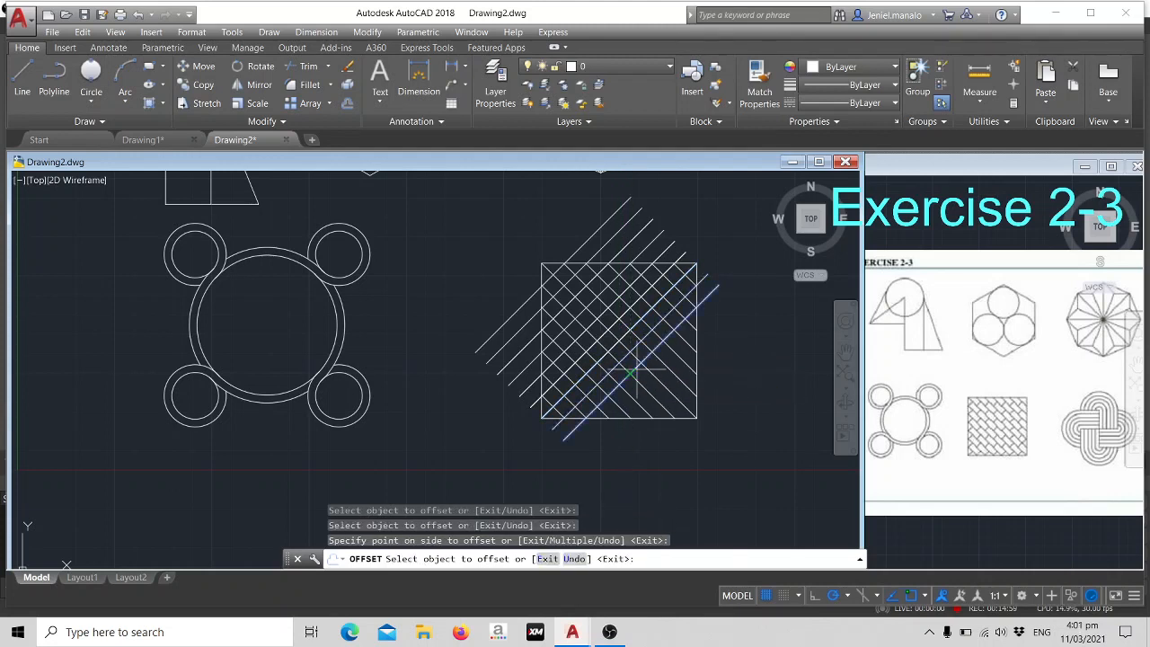
pyautogui.click(636, 368)
pyautogui.click(647, 381)
pyautogui.click(647, 380)
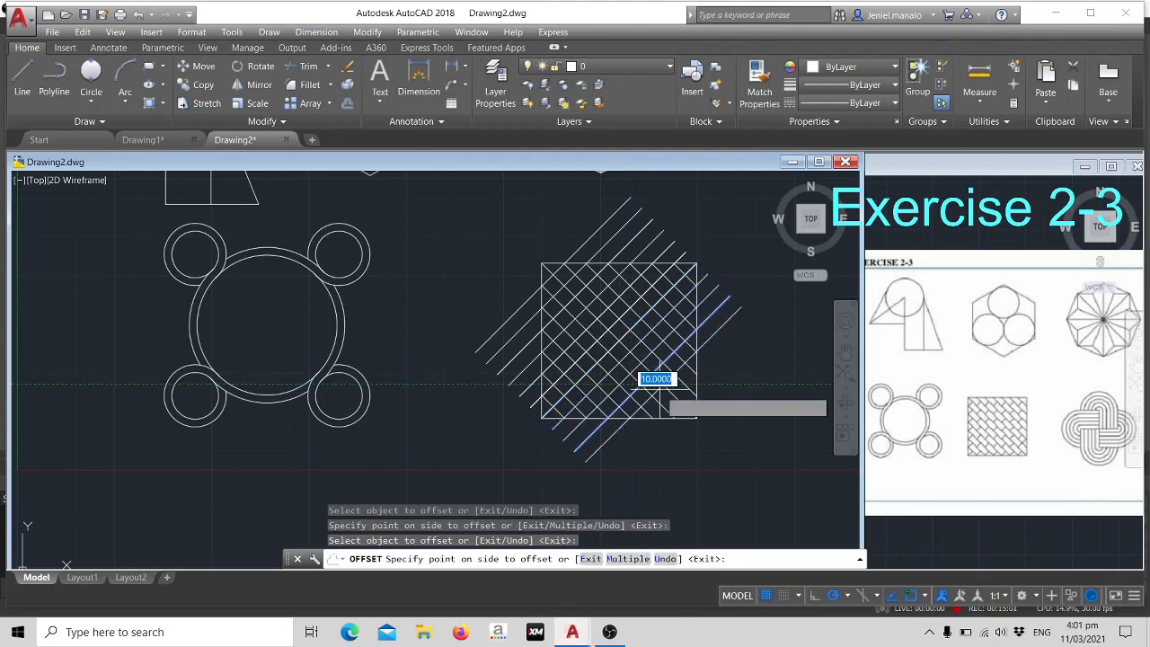
pyautogui.click(655, 386)
pyautogui.click(660, 385)
pyautogui.click(667, 389)
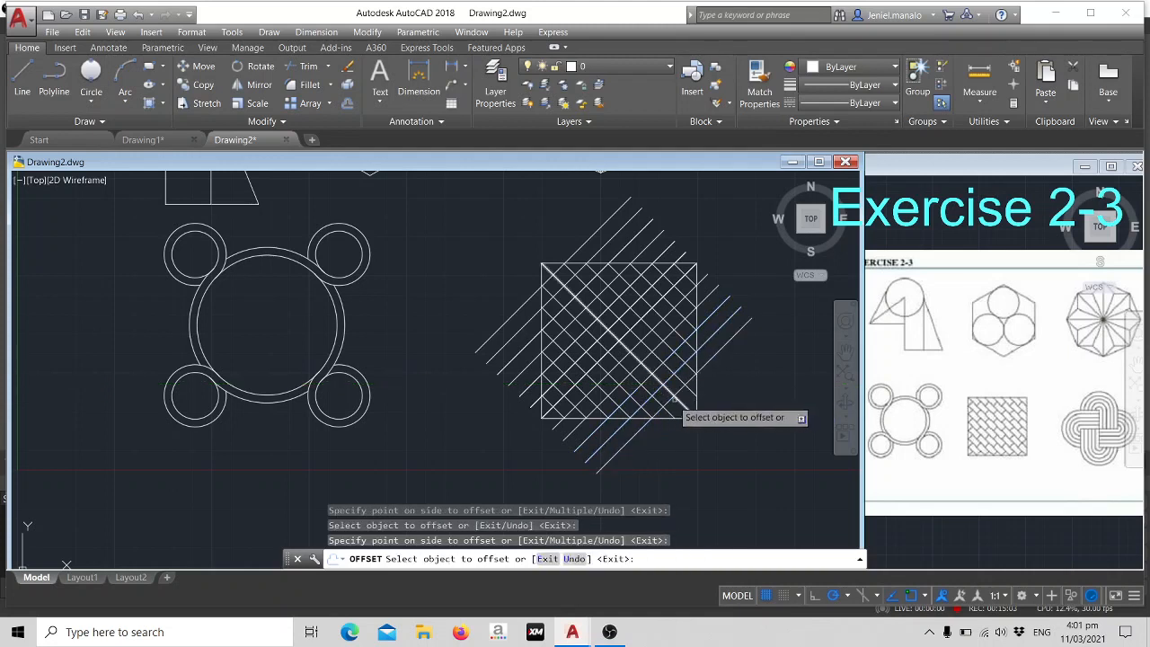
pyautogui.click(674, 395)
pyautogui.click(680, 410)
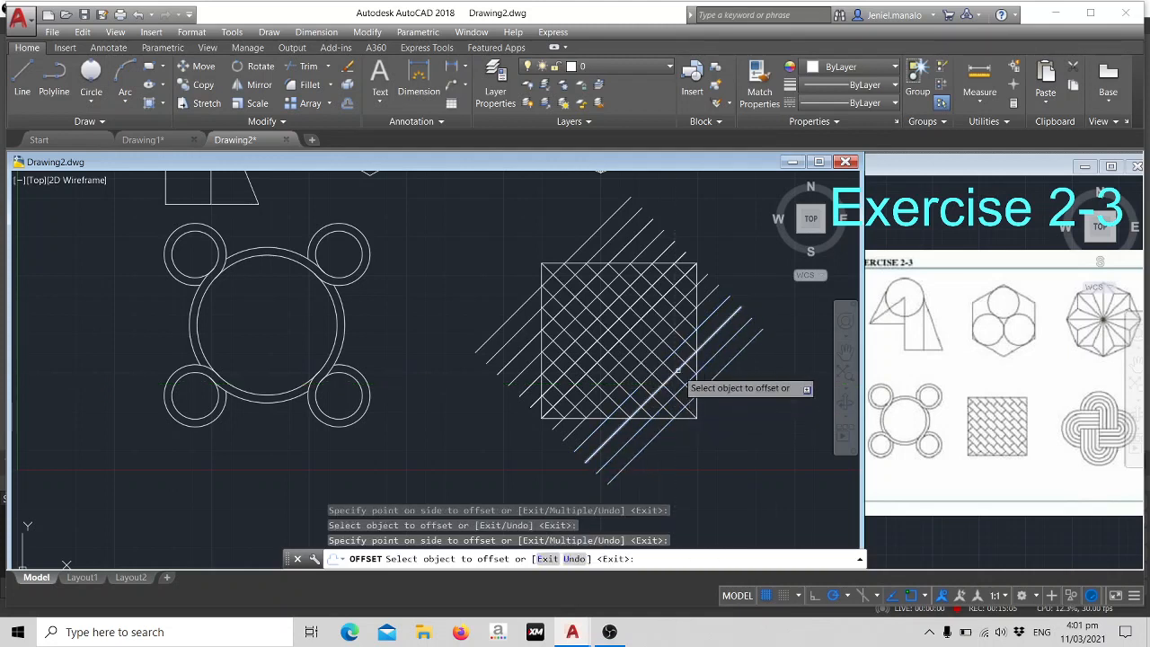
pyautogui.press('Escape')
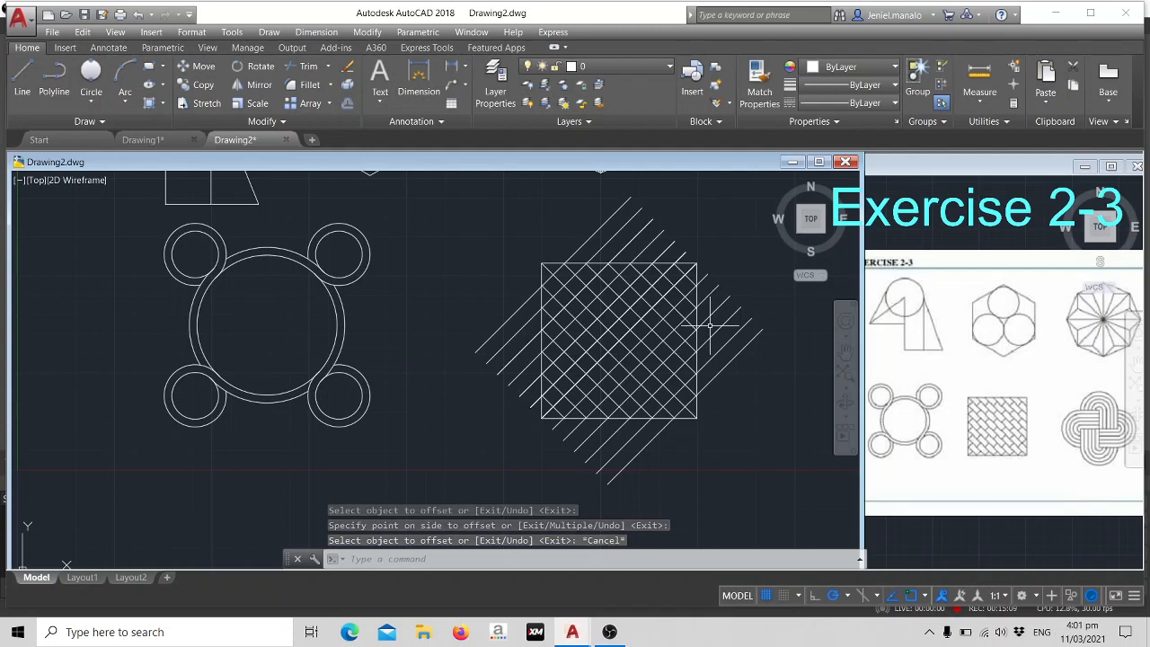
# - Trim the diagonal line ends that extend past all four sides of the square
pyautogui.write('tr')
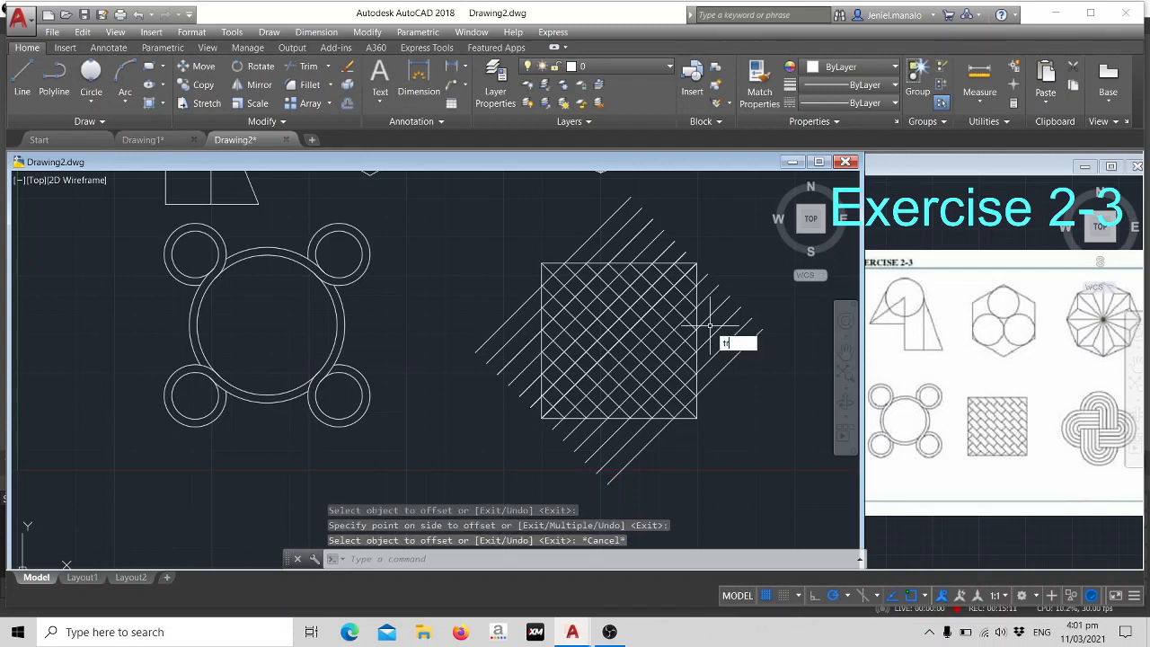
pyautogui.press('Return')
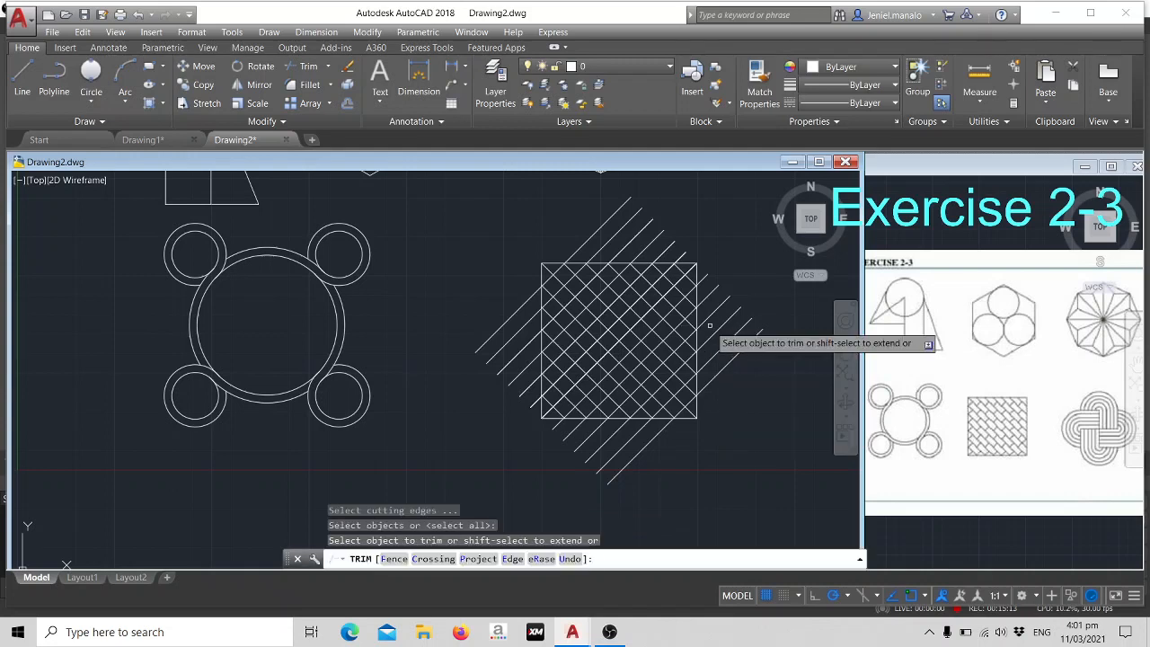
pyautogui.click(718, 396)
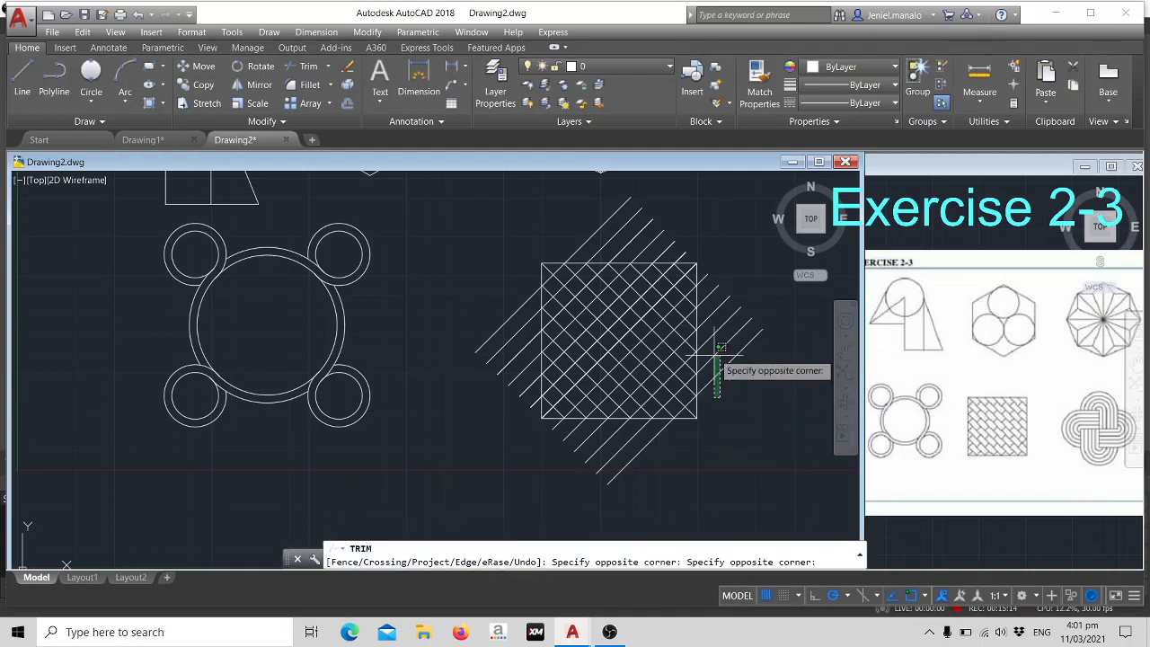
pyautogui.click(707, 259)
pyautogui.click(699, 240)
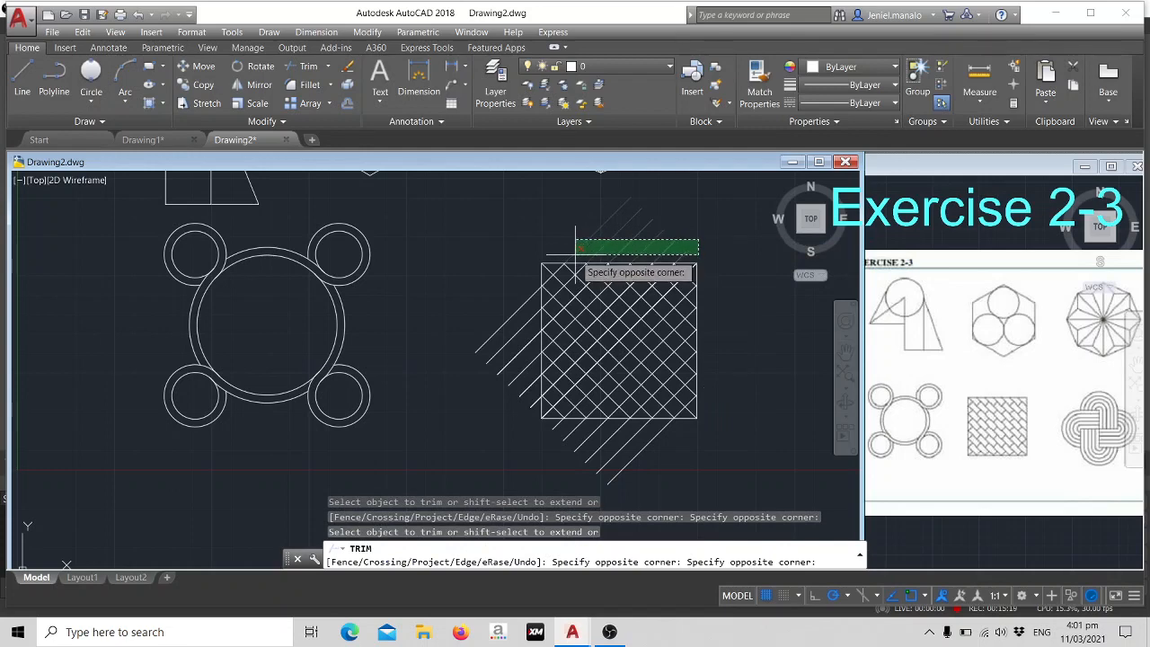
pyautogui.click(575, 254)
pyautogui.click(515, 267)
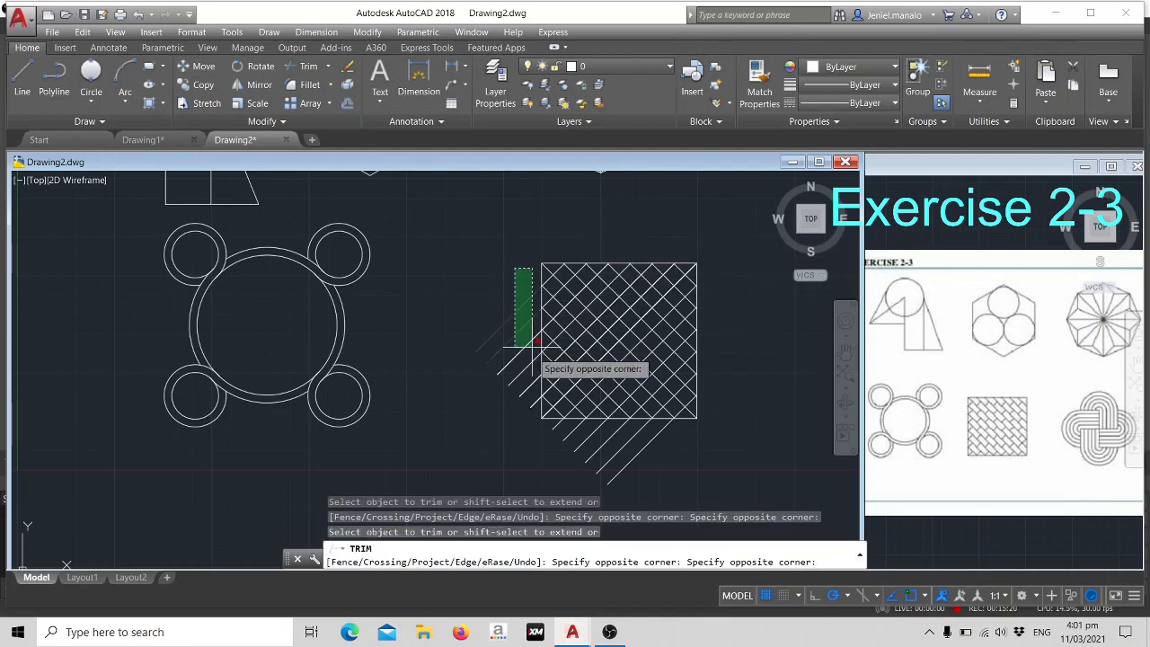
pyautogui.click(526, 413)
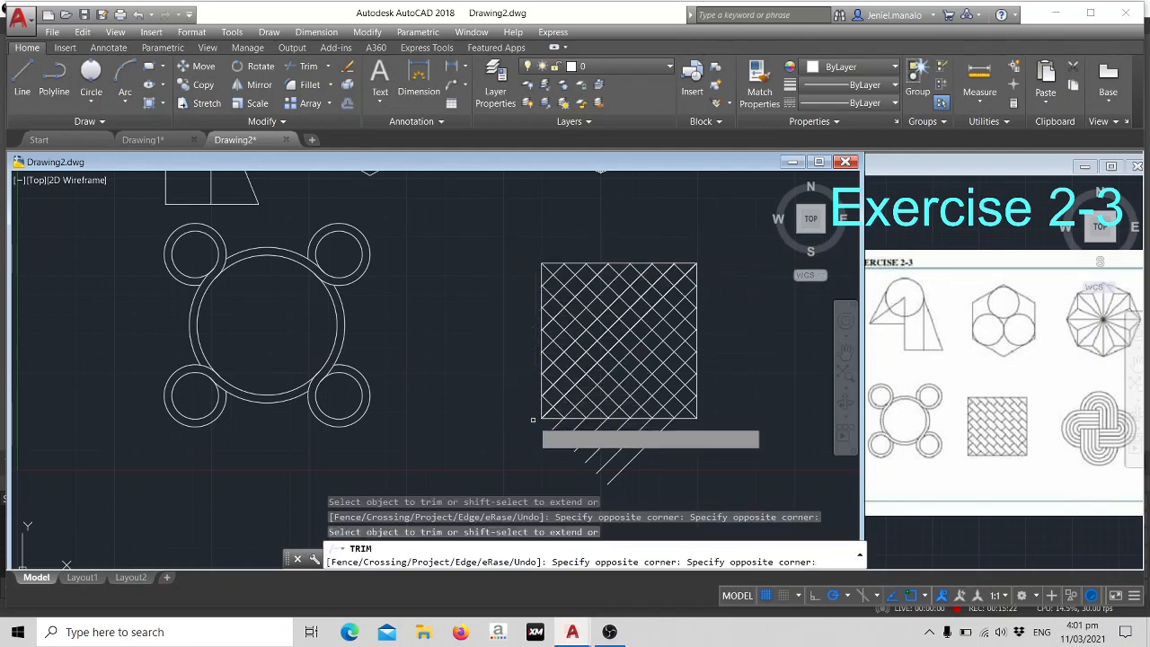
pyautogui.click(691, 452)
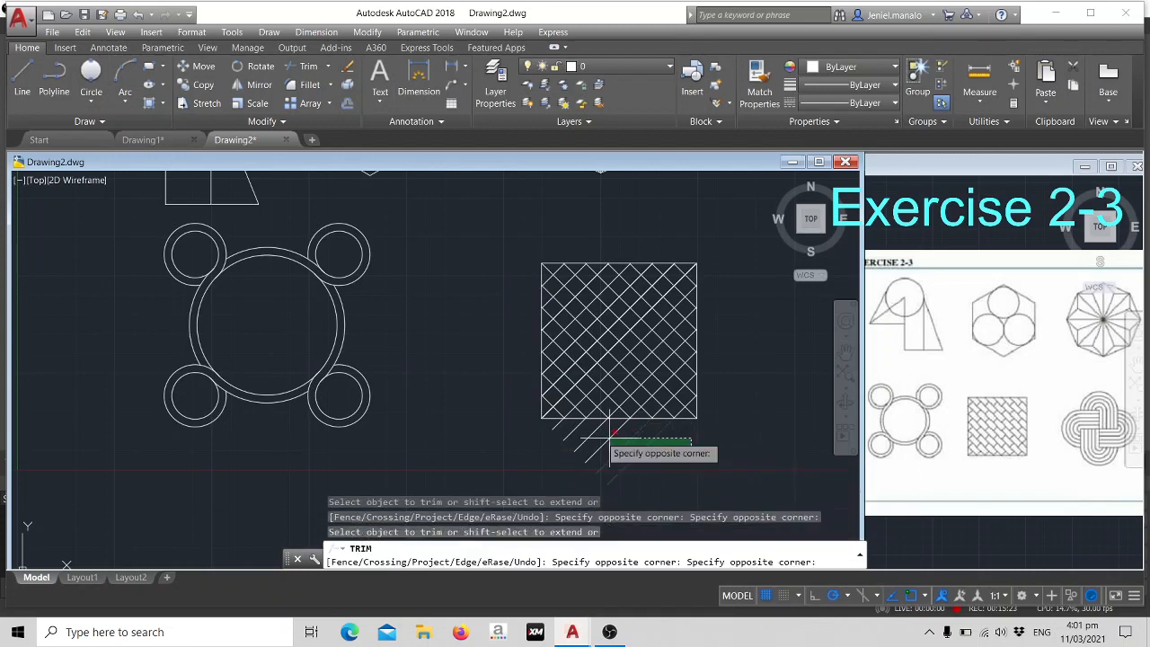
pyautogui.click(552, 422)
# - Try to trim alternate rising diagonal segments near the square's upper-right corner to start the weave
pyautogui.scroll(4, 642, 386)
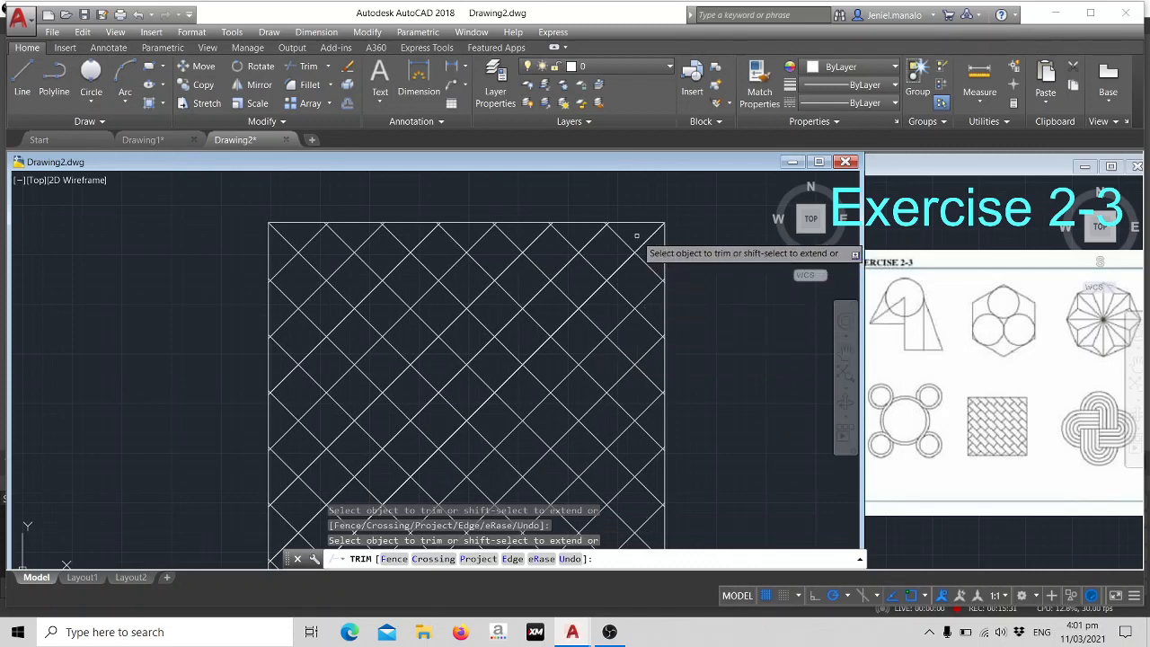
pyautogui.click(638, 237)
pyautogui.click(652, 248)
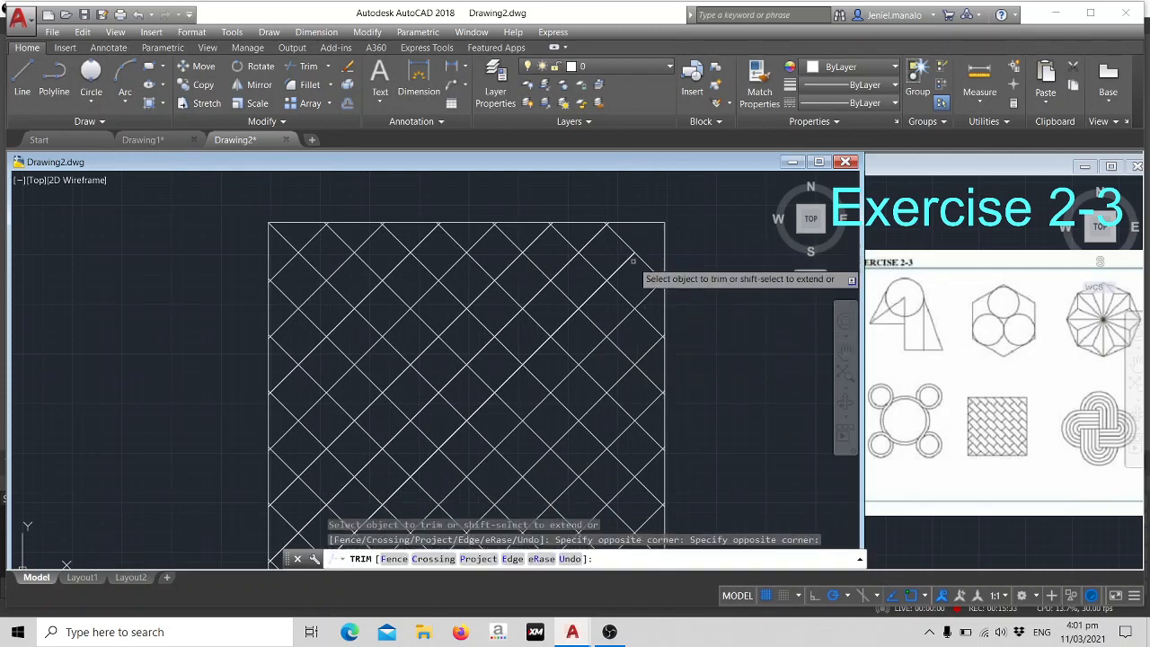
pyautogui.click(613, 253)
pyautogui.click(633, 273)
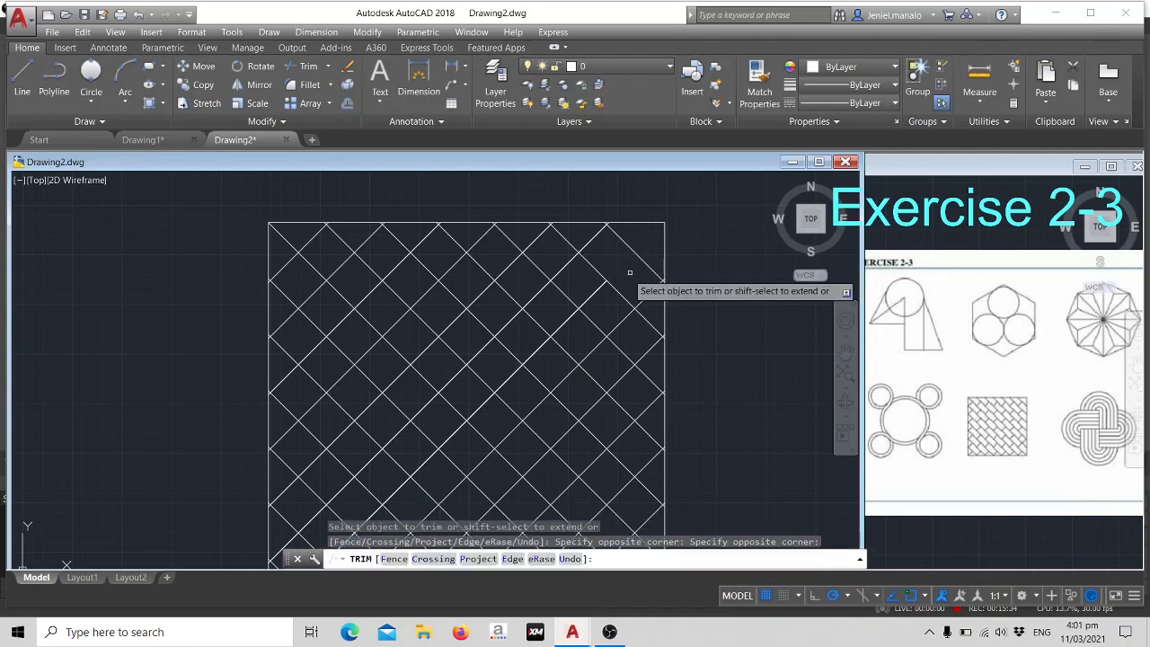
pyautogui.click(528, 234)
pyautogui.click(548, 243)
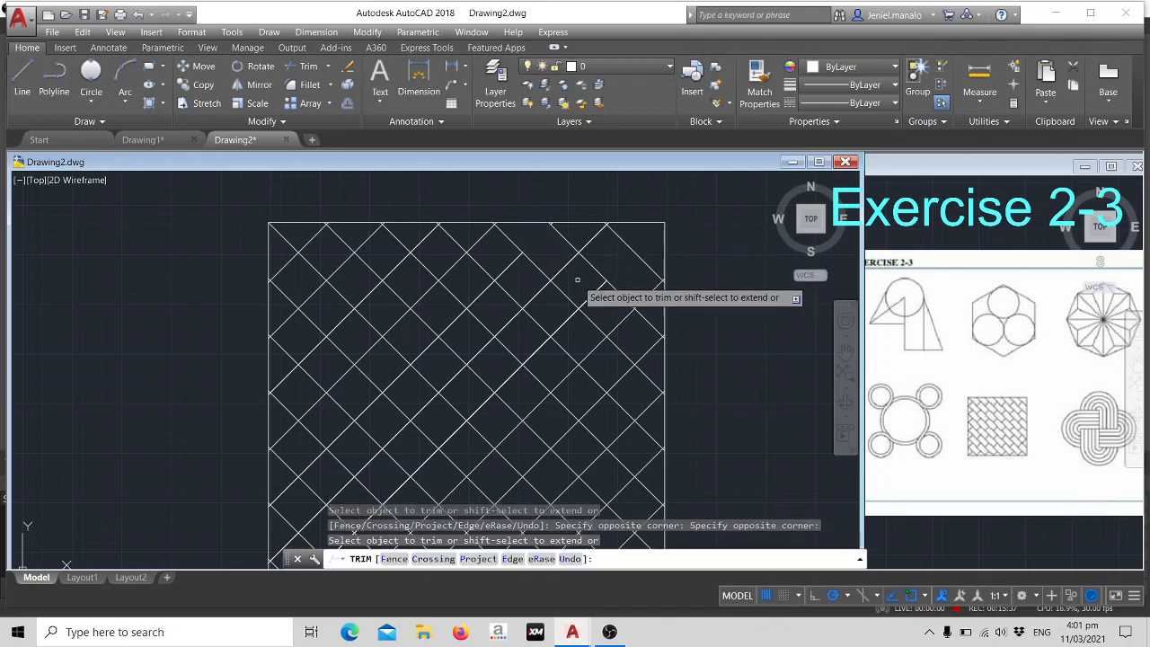
pyautogui.click(577, 280)
pyautogui.click(602, 291)
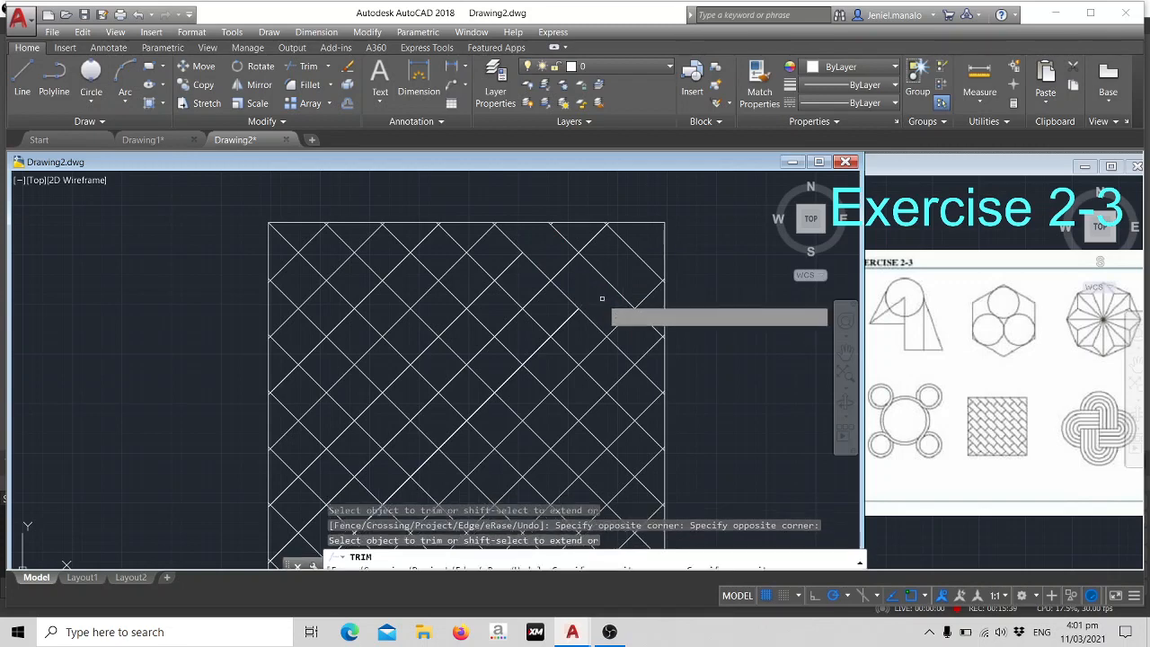
pyautogui.click(643, 332)
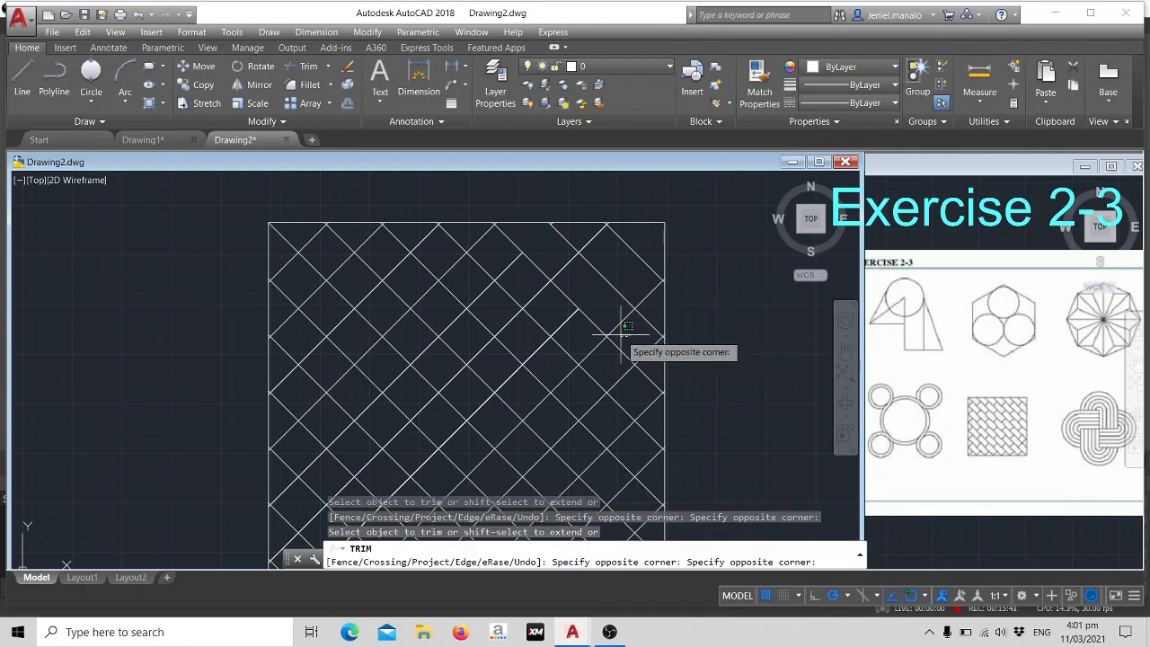
# - Cancel the pending selection and undo the whole trim of the line ends and weave segments
pyautogui.hotkey('ctrl', 'z')
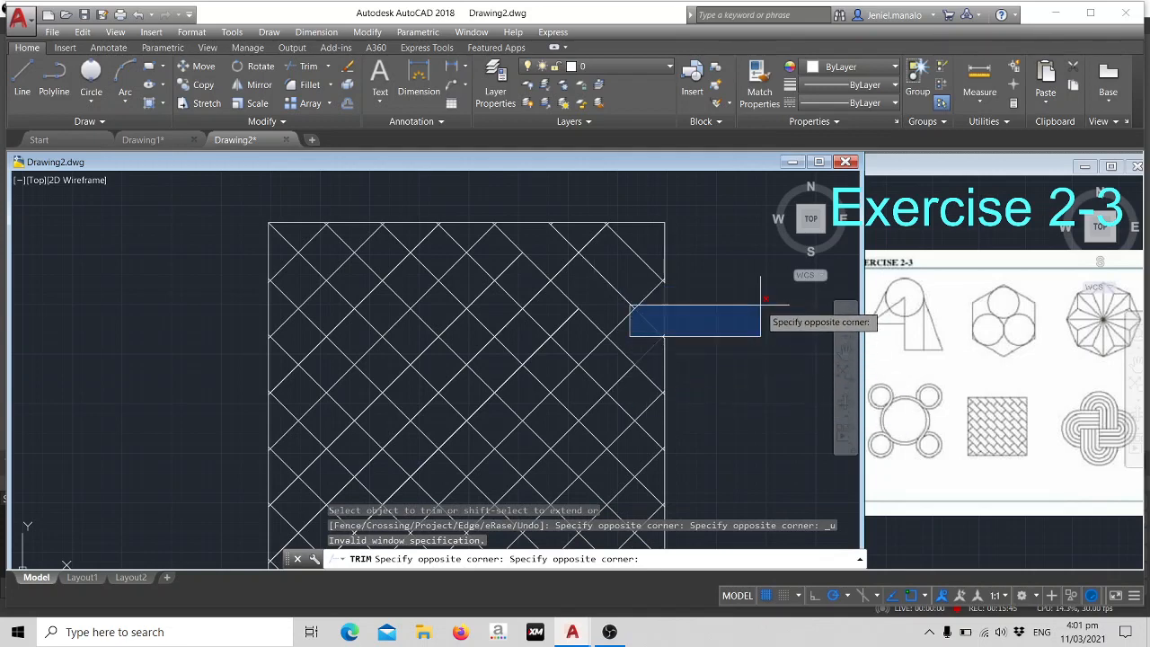
pyautogui.hotkey('ctrl', 'z')
pyautogui.press('Escape')
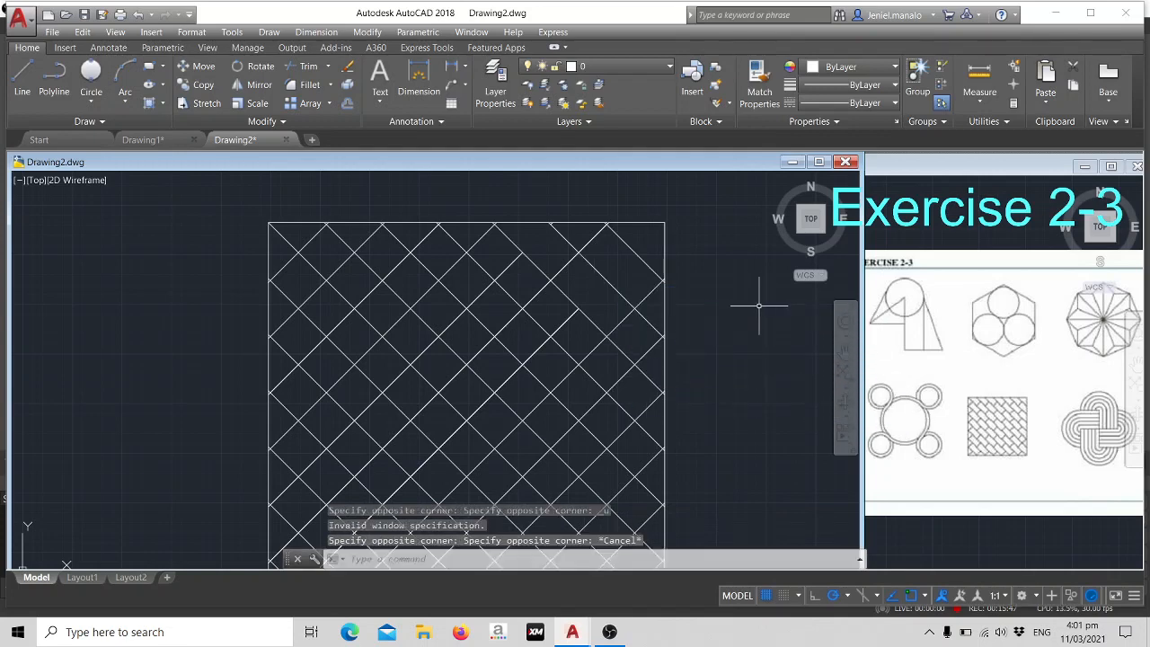
pyautogui.hotkey('ctrl', 'z')
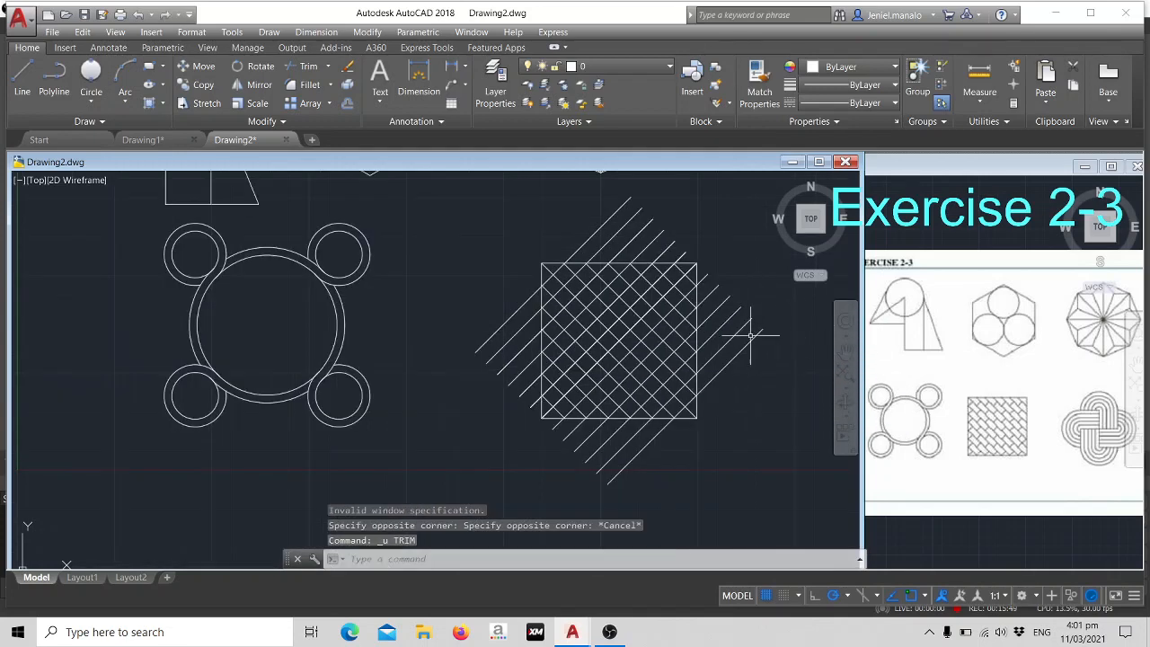
# - Trim the rising diagonal line ends that extend past the square's right and top sides
pyautogui.scroll(4, 750, 335)
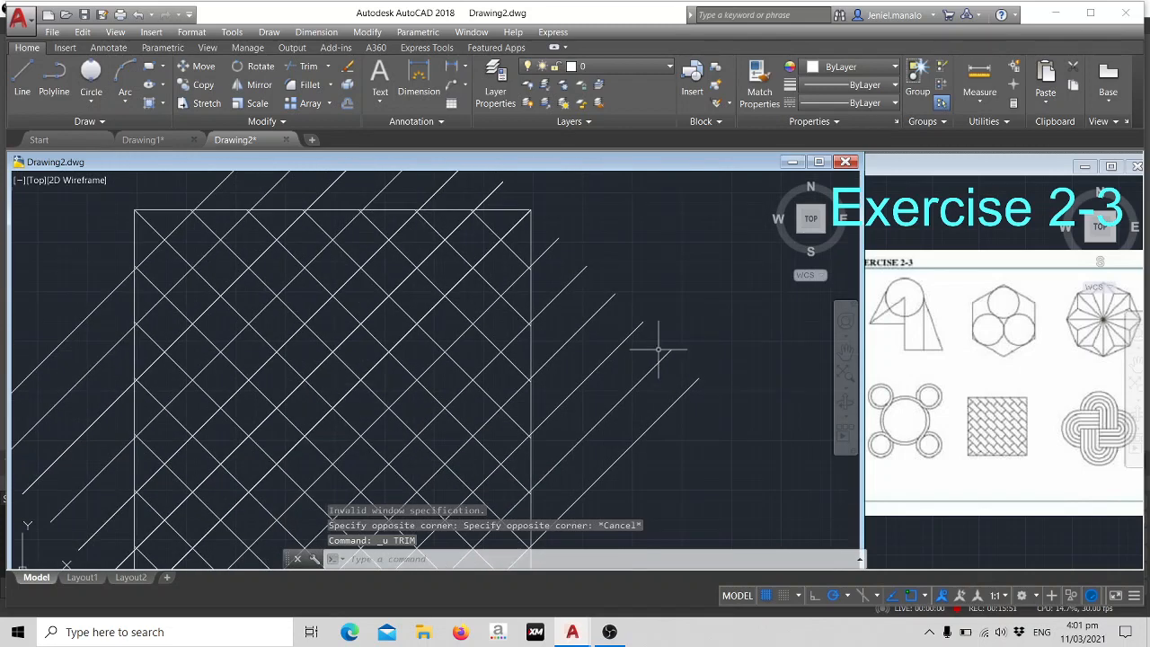
pyautogui.press('Return')
pyautogui.press('Return')
pyautogui.scroll(-4, 644, 358)
pyautogui.scroll(2, 645, 357)
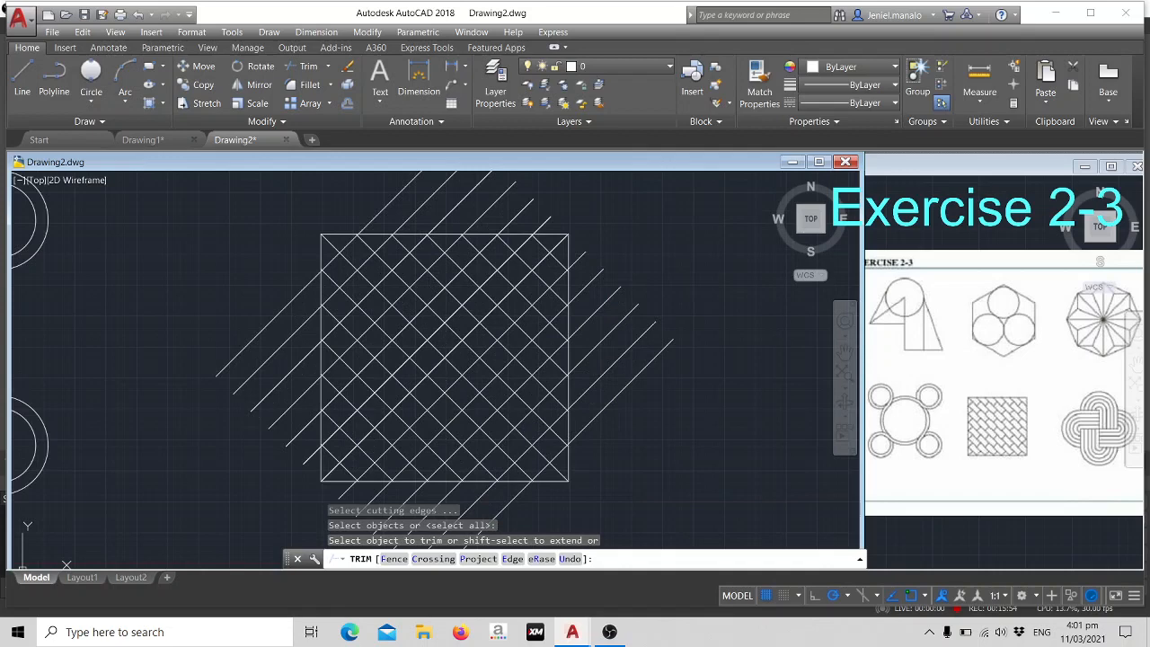
pyautogui.moveTo(634, 414)
pyautogui.mouseDown(button='middle')
pyautogui.moveTo(618, 336)
pyautogui.moveTo(615, 423)
pyautogui.mouseUp(button='middle')
pyautogui.click(615, 428)
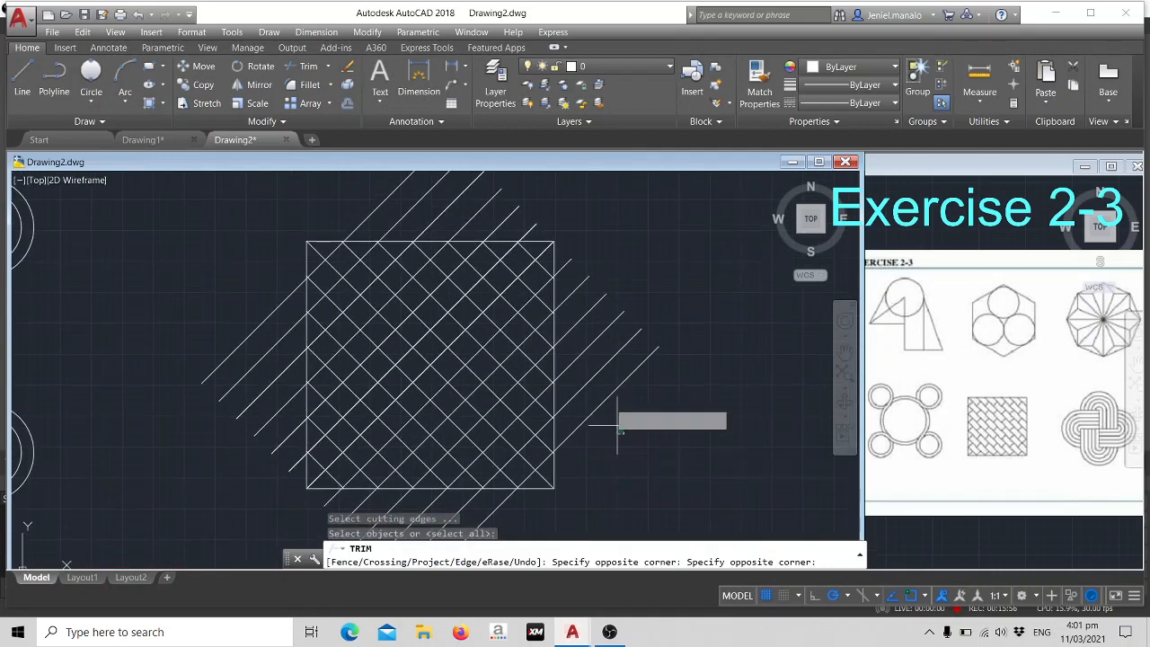
pyautogui.click(576, 247)
pyautogui.click(551, 225)
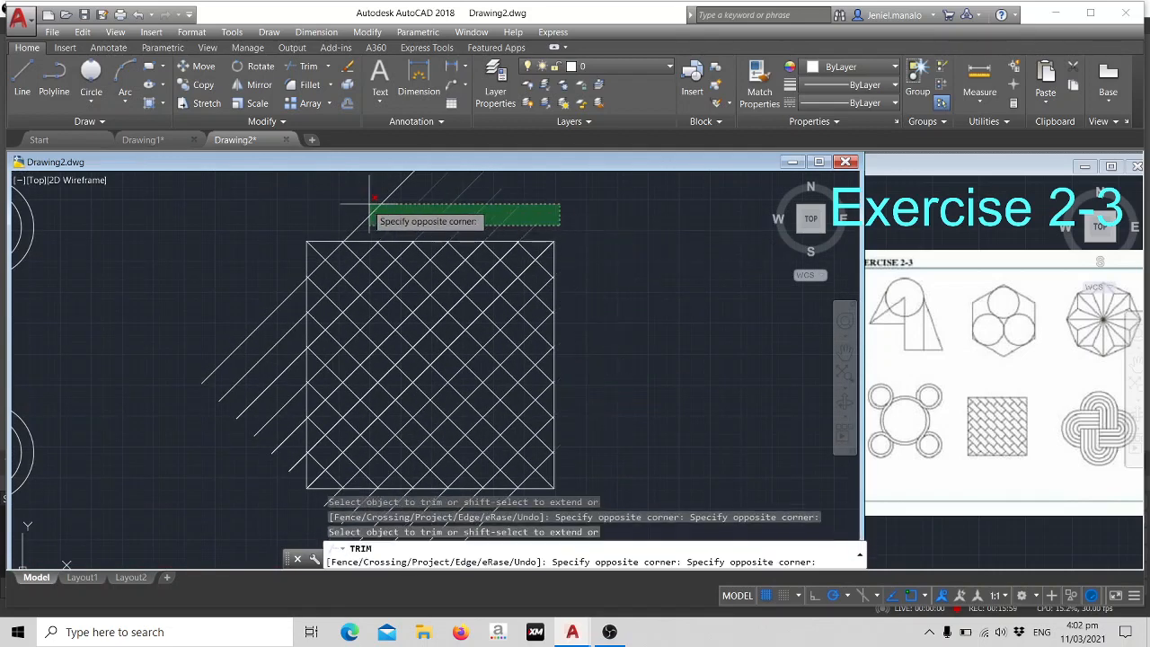
pyautogui.click(263, 223)
# - Trim the diagonal line ends that extend past the square's left and bottom sides and end the trimming
pyautogui.click(269, 239)
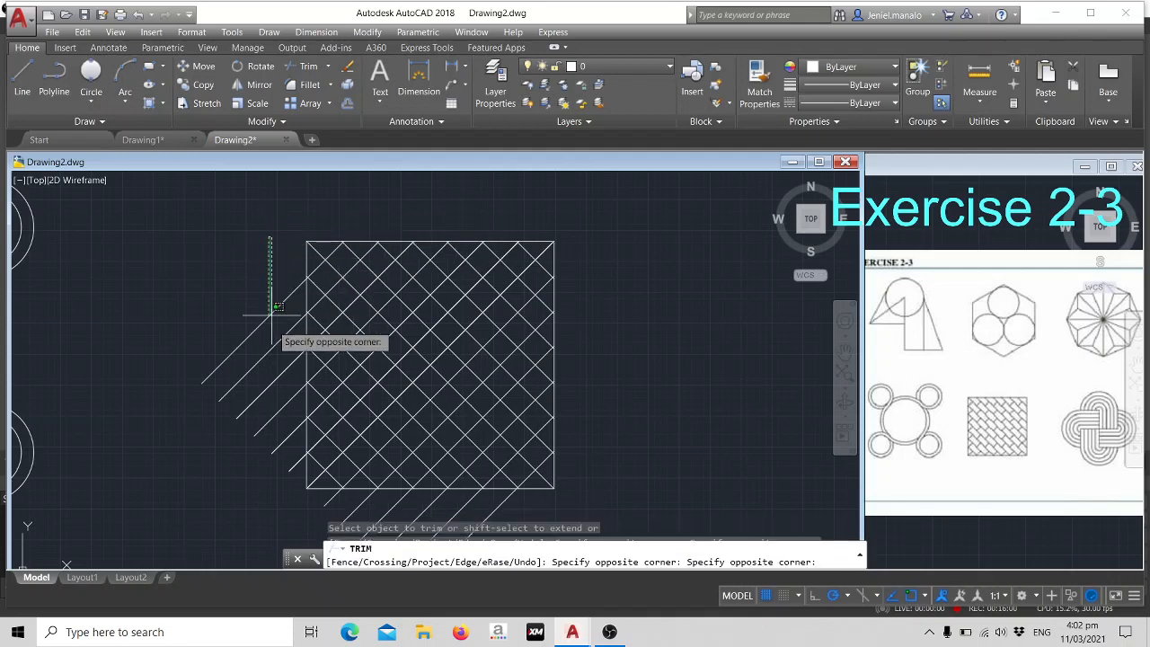
pyautogui.click(287, 480)
pyautogui.moveTo(386, 429); pyautogui.dragTo(399, 303, button='middle')
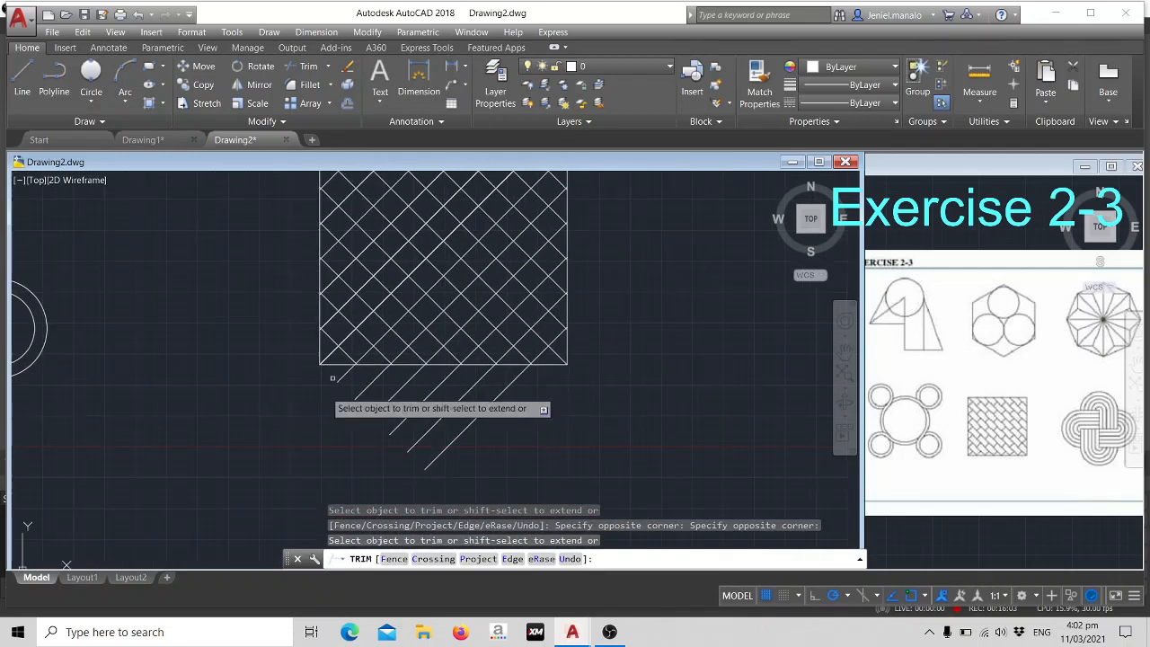
pyautogui.click(521, 412)
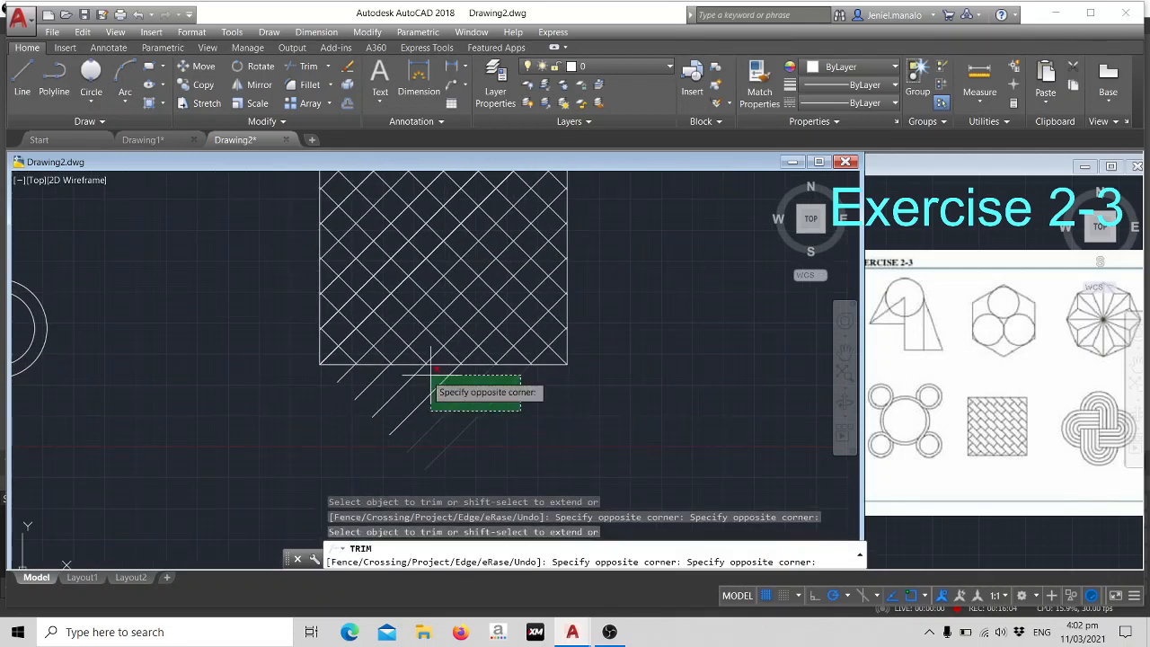
pyautogui.click(336, 372)
pyautogui.press('Return')
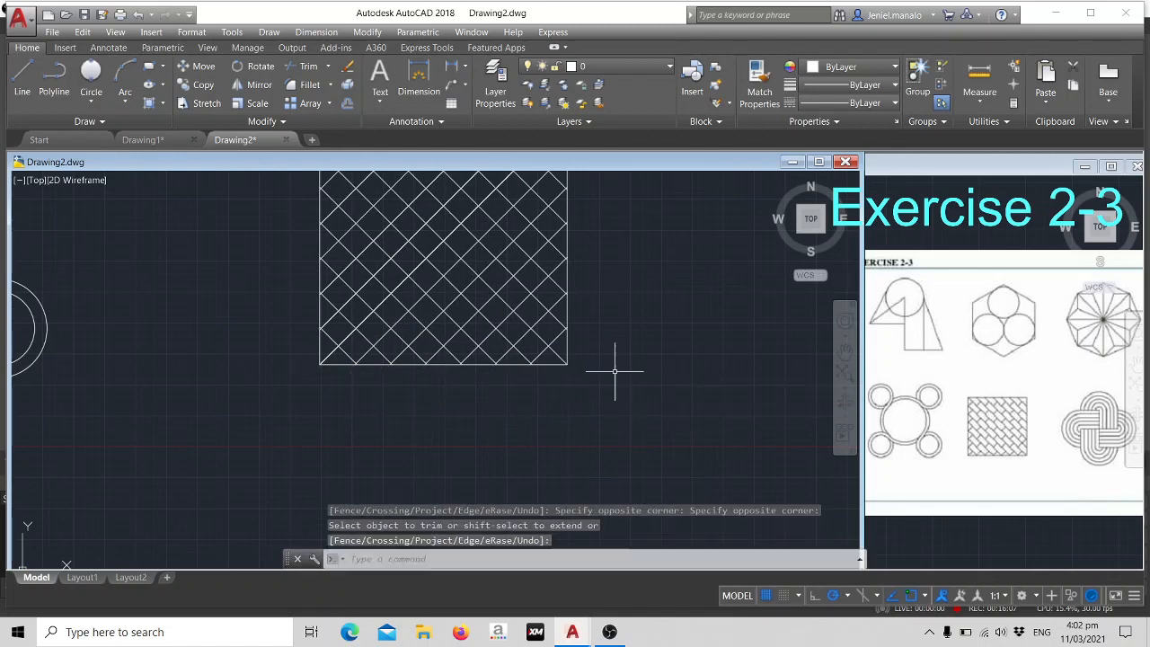
# - Start a new trim and remove the rising diagonal segment that meets the square's upper-right corner
pyautogui.write('tr')
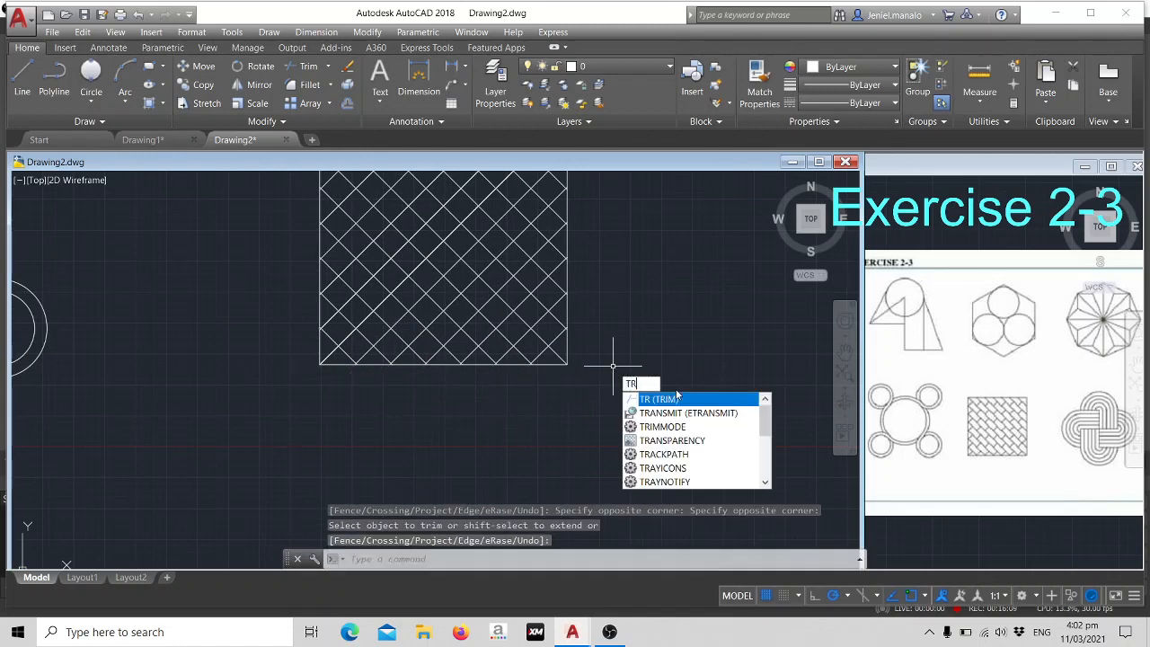
pyautogui.press('Return')
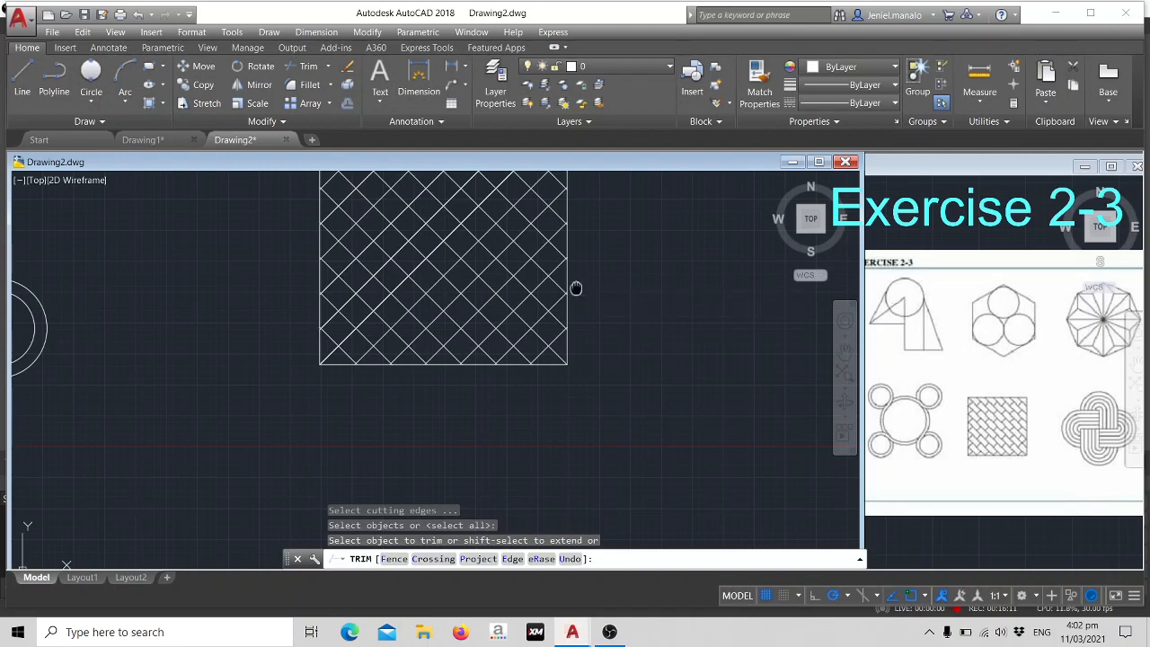
pyautogui.moveTo(575, 284); pyautogui.dragTo(558, 400, button='middle')
pyautogui.scroll(2, 559, 386)
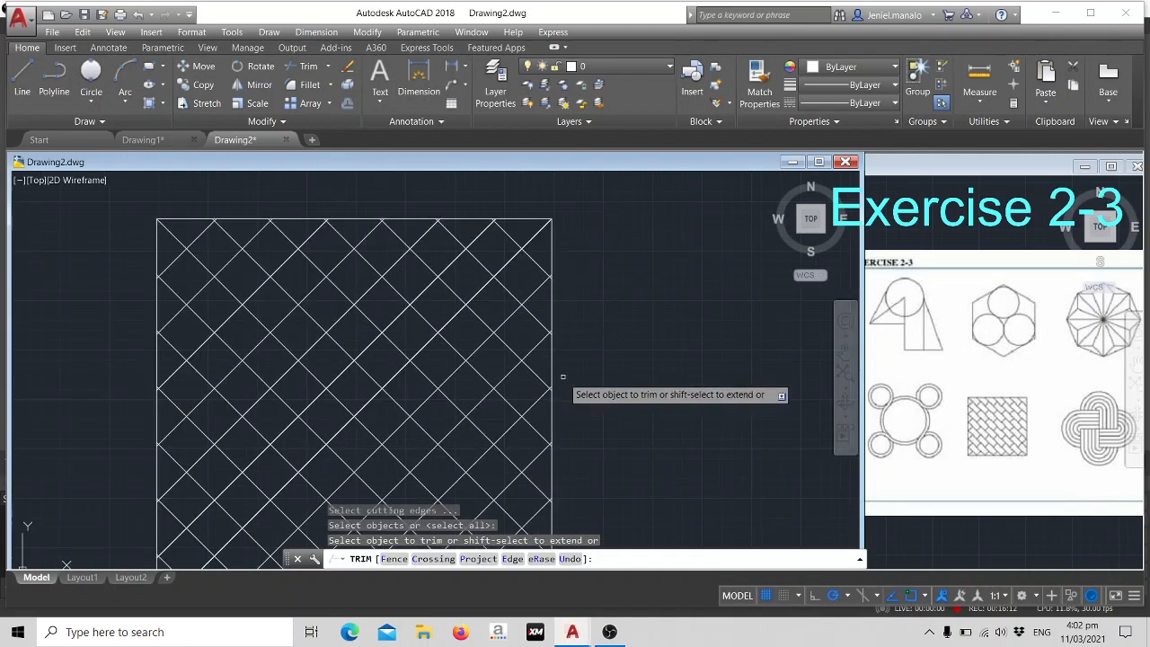
pyautogui.click(527, 229)
pyautogui.click(527, 229)
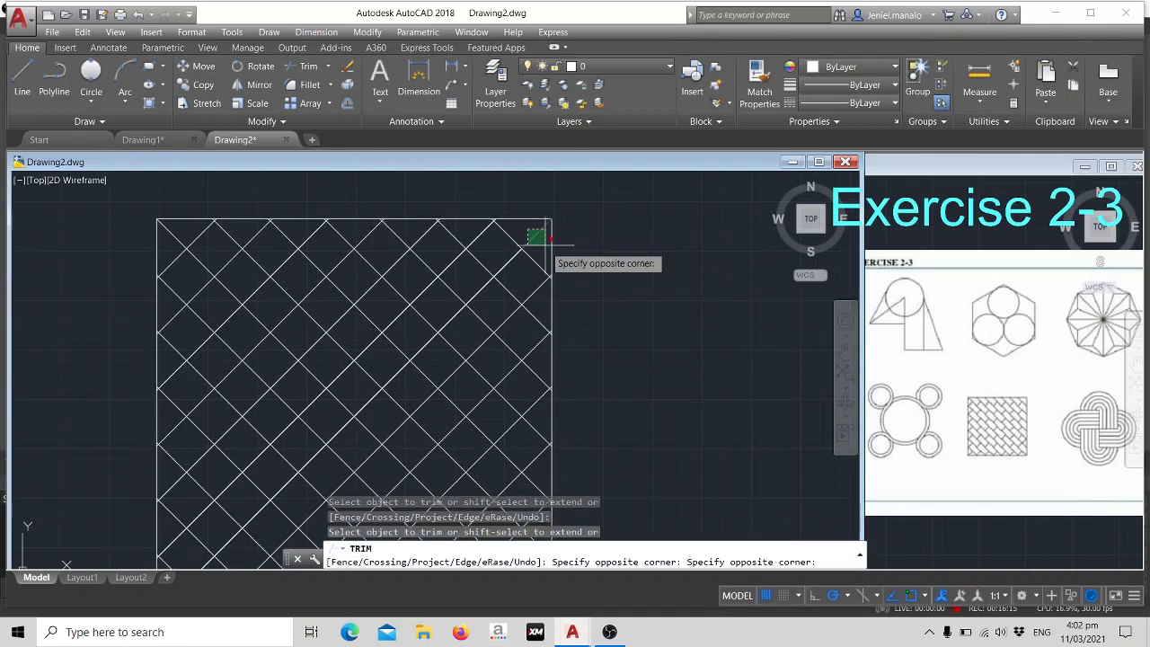
pyautogui.click(545, 244)
# - Try to trim two alternate rising segments in the second row below the square's top edge, and undo the trims
pyautogui.click(495, 253)
pyautogui.click(518, 268)
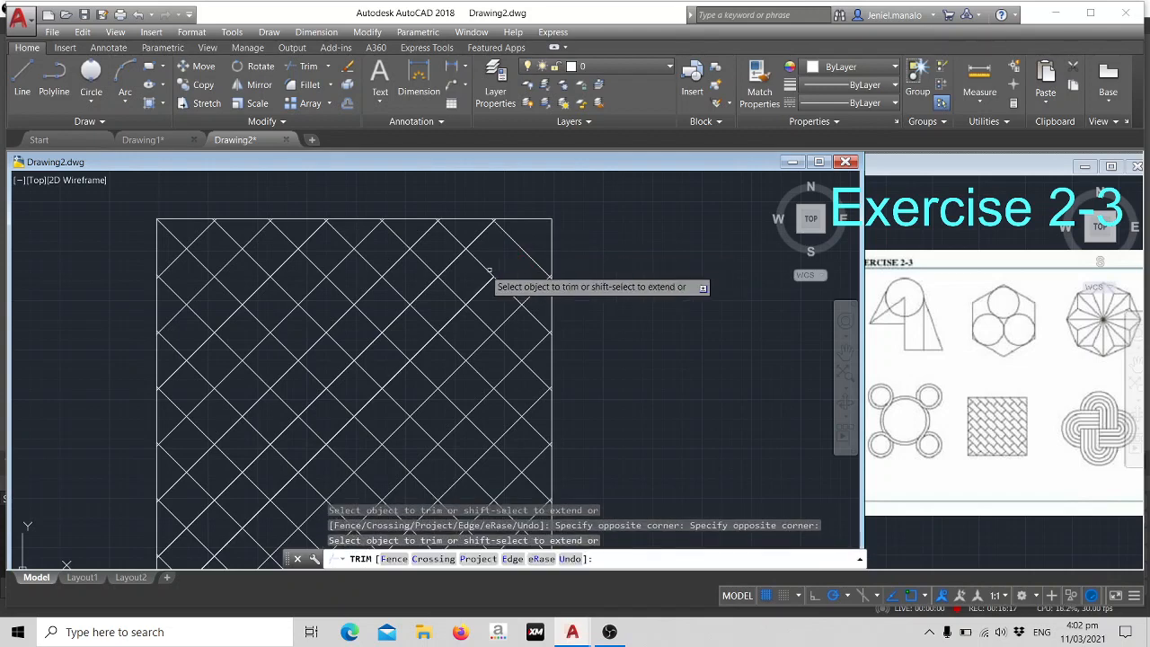
pyautogui.click(447, 252)
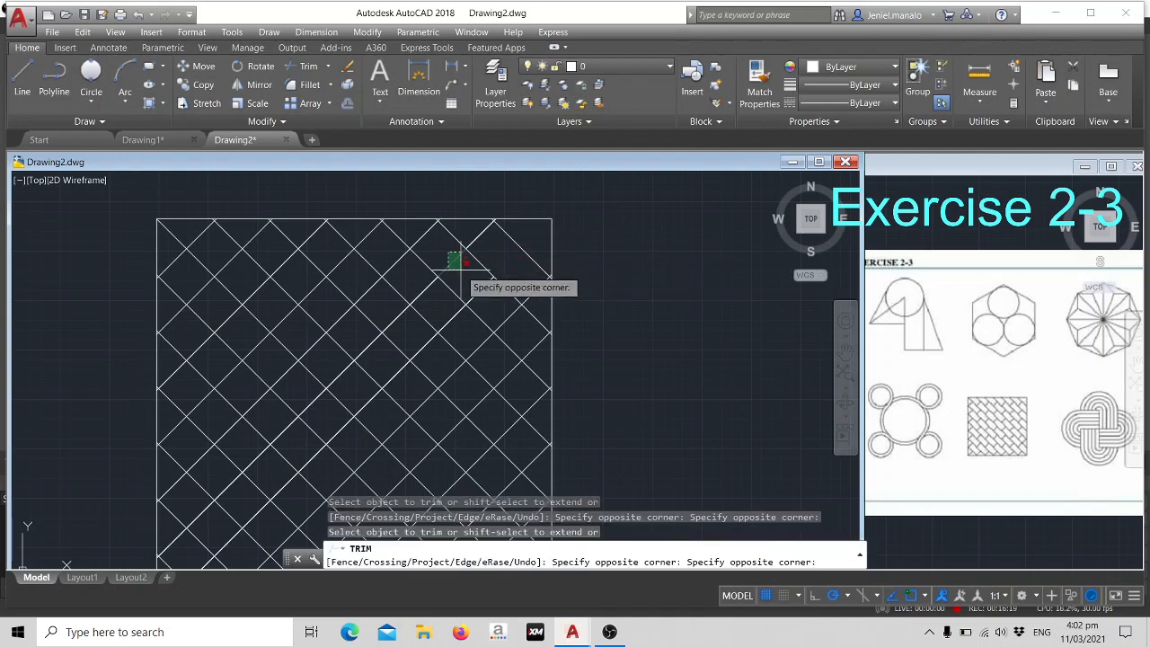
pyautogui.click(464, 264)
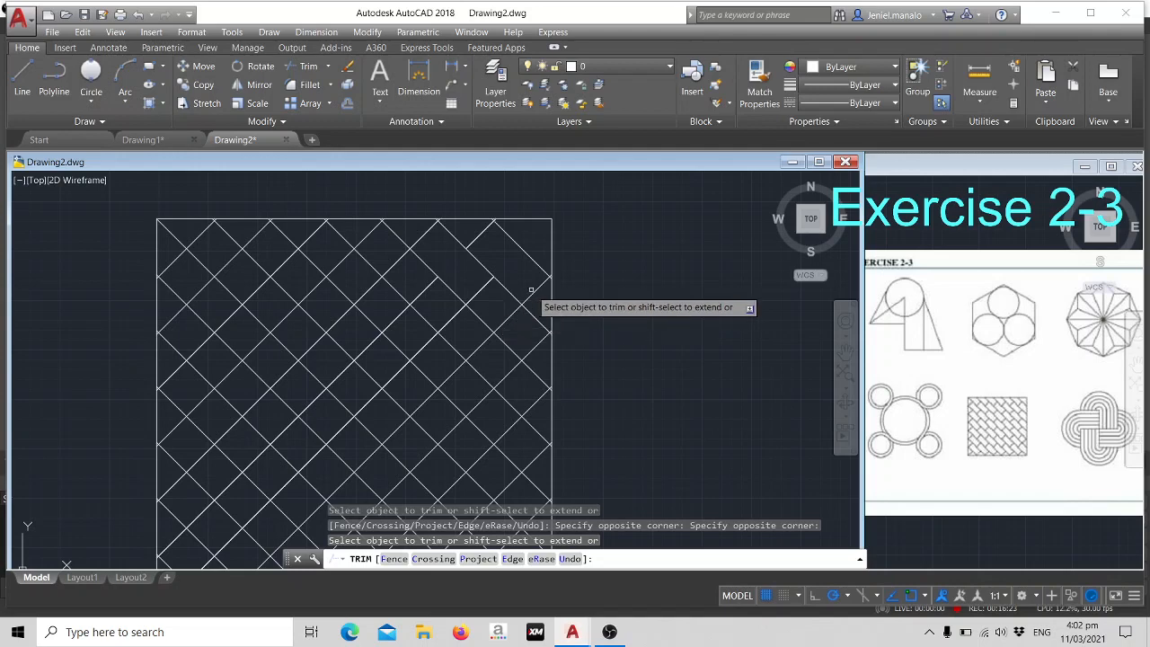
pyautogui.hotkey('ctrl', 'z')
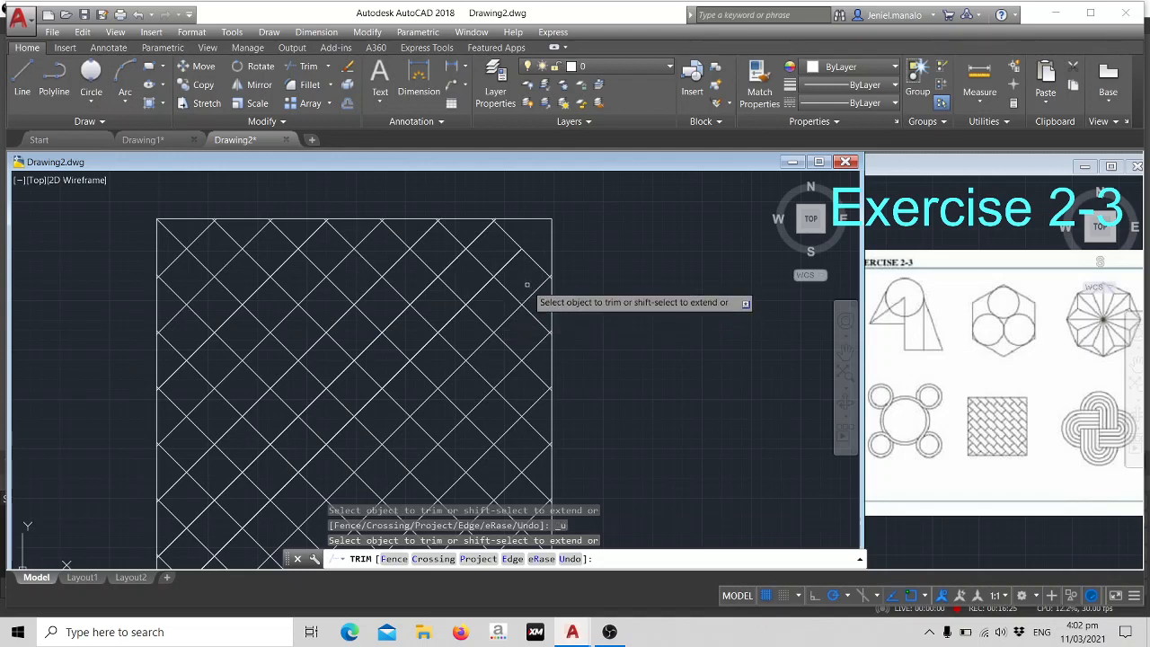
# - Trim the rising segment meeting the right side nearest the upper-right corner and the two meeting the top side nearest that corner
pyautogui.click(532, 285)
pyautogui.click(542, 299)
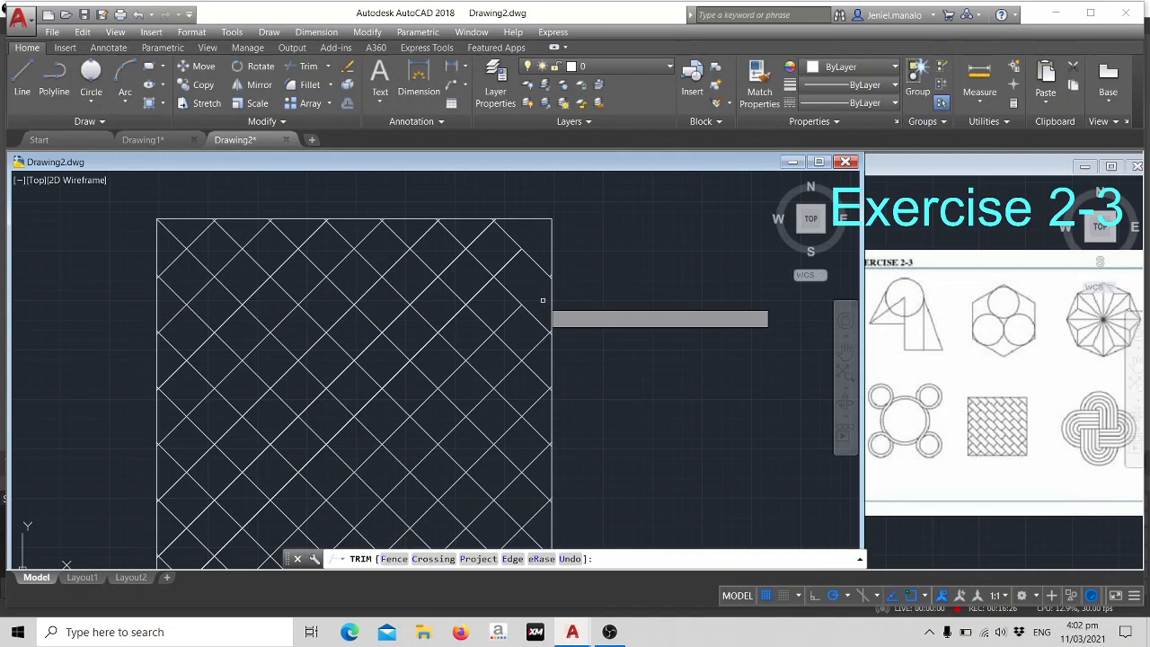
pyautogui.click(469, 232)
pyautogui.click(492, 245)
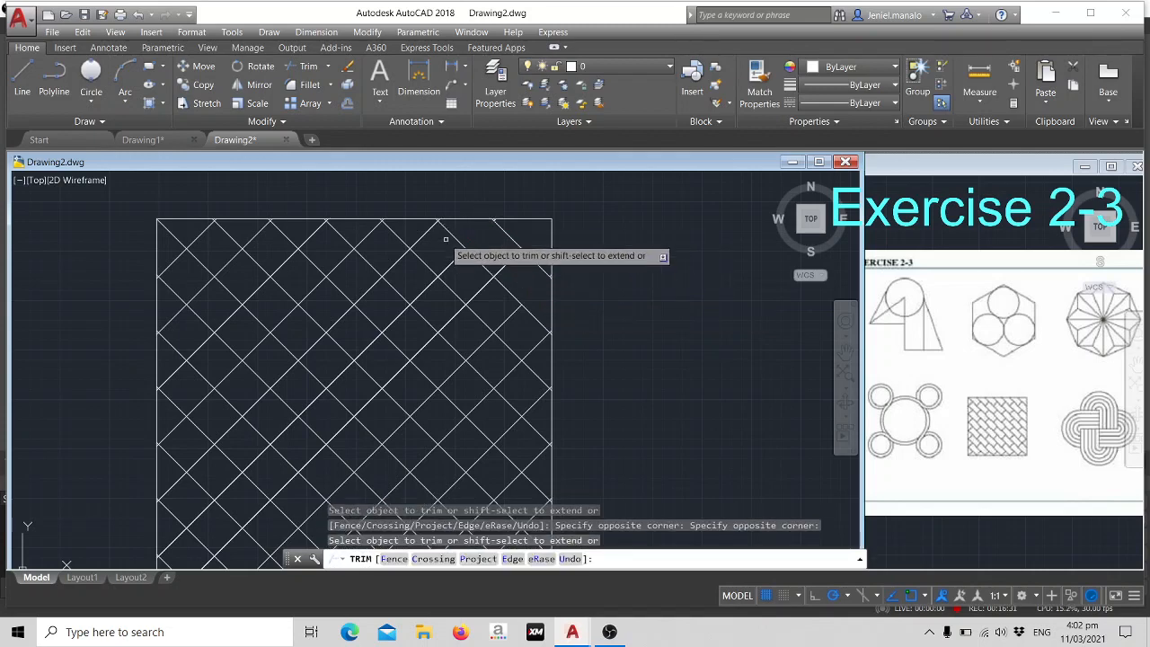
pyautogui.click(407, 223)
pyautogui.click(440, 241)
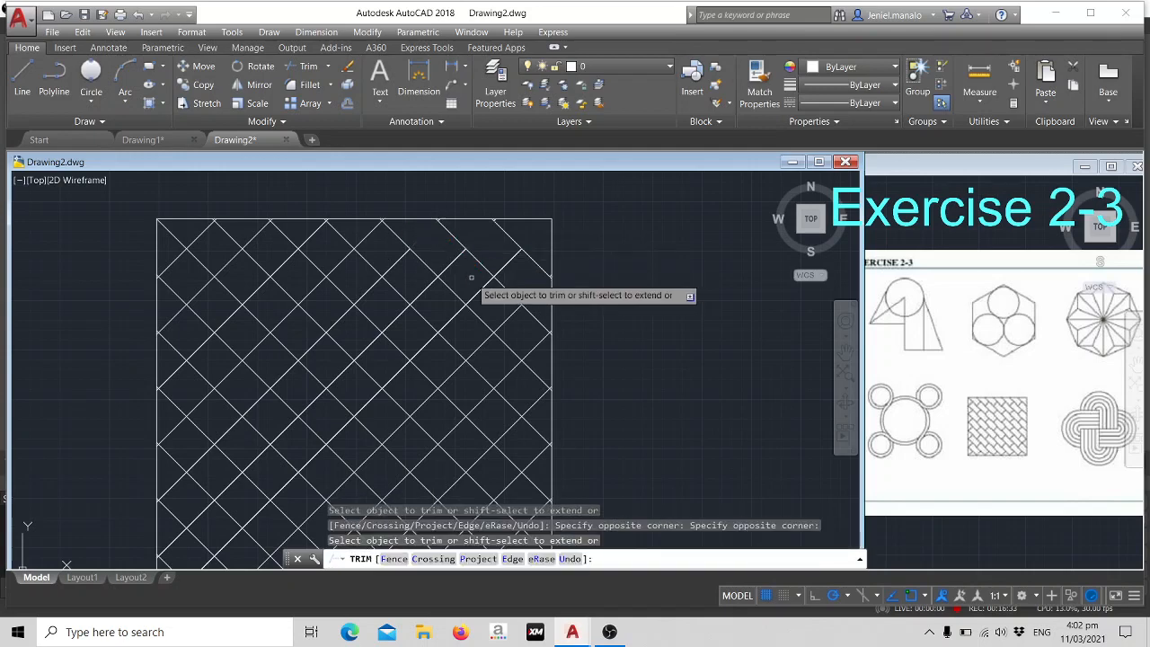
# - Trim the alternate rising segments between the second and third falling diagonals counted from the square's upper-right corner
pyautogui.click(467, 271)
pyautogui.click(488, 290)
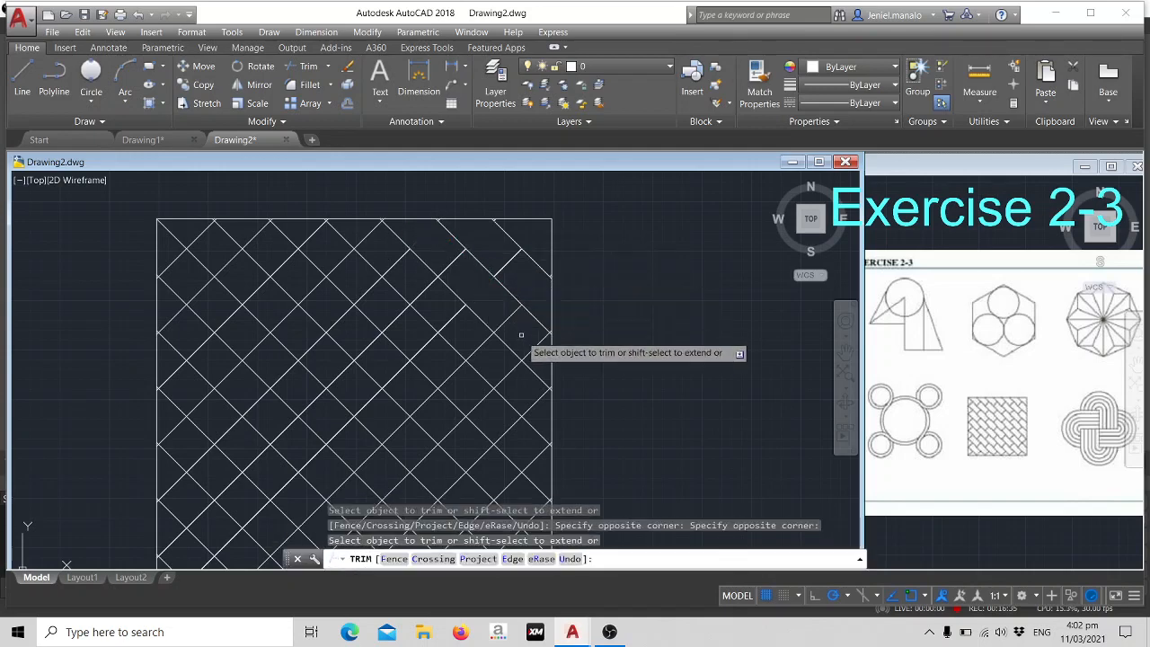
pyautogui.click(518, 332)
pyautogui.click(539, 357)
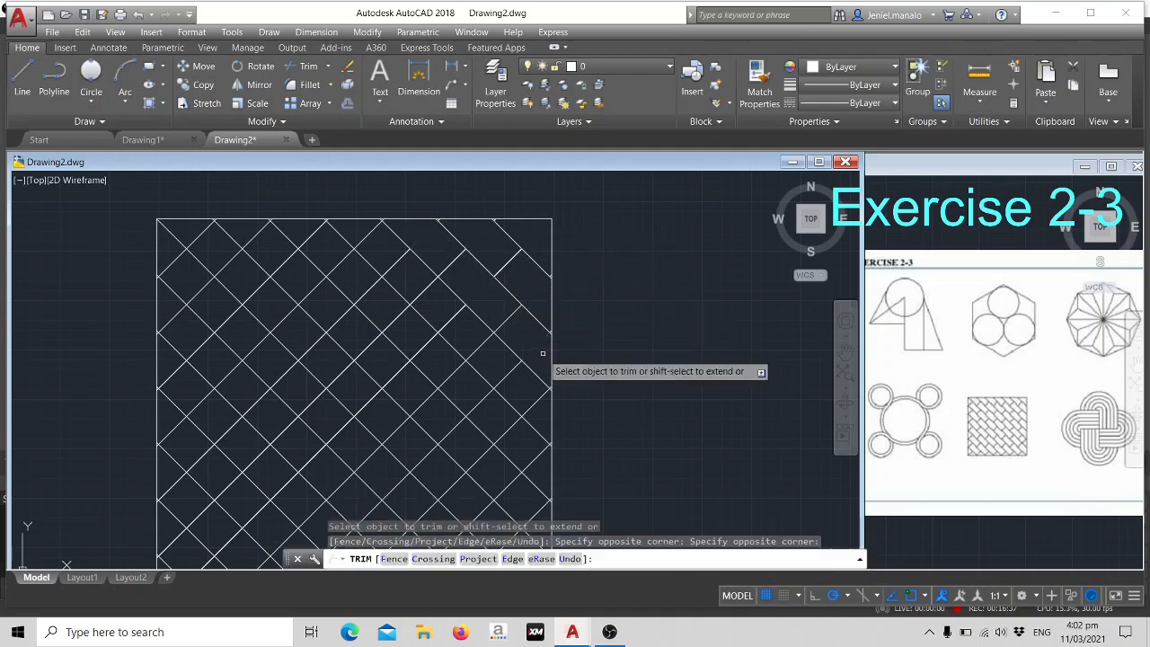
# - Trim every second rising segment between the third and fourth falling diagonals from the upper-right corner, from top side to right side
pyautogui.click(358, 228)
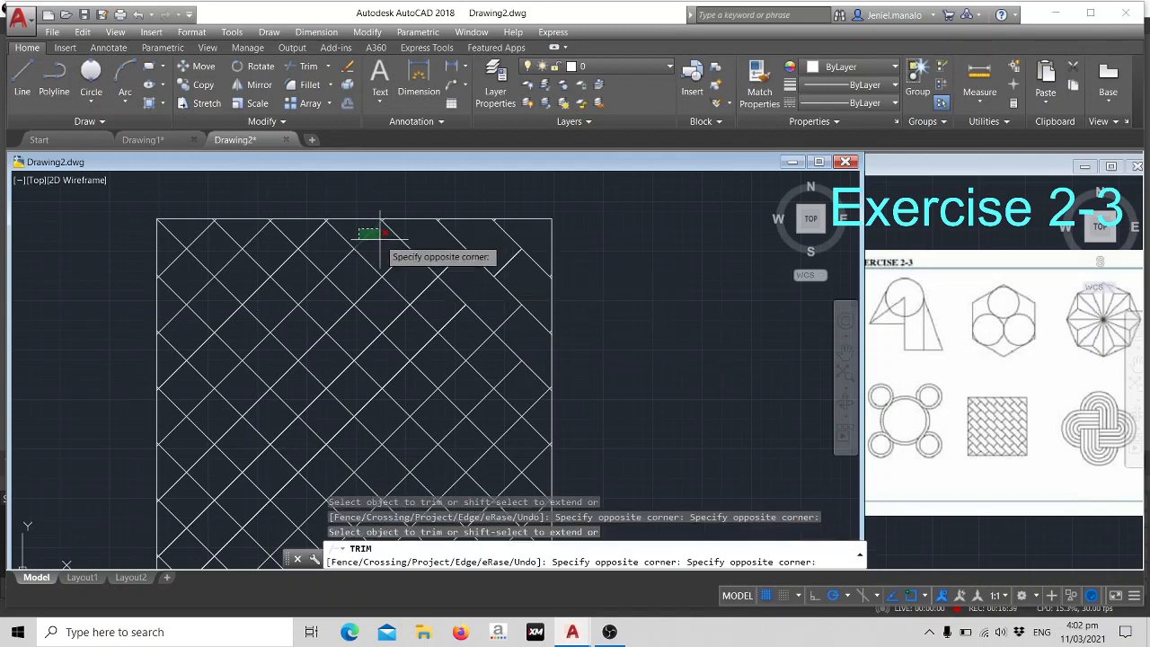
pyautogui.click(386, 244)
pyautogui.click(405, 276)
pyautogui.click(432, 294)
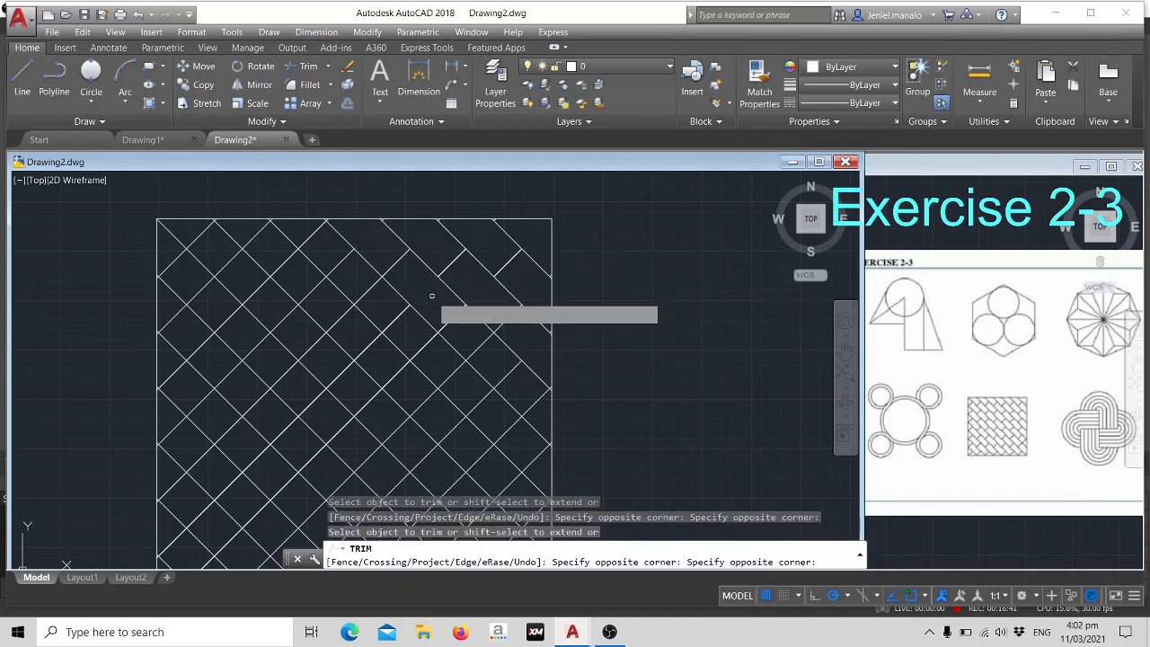
pyautogui.click(467, 338)
pyautogui.click(504, 376)
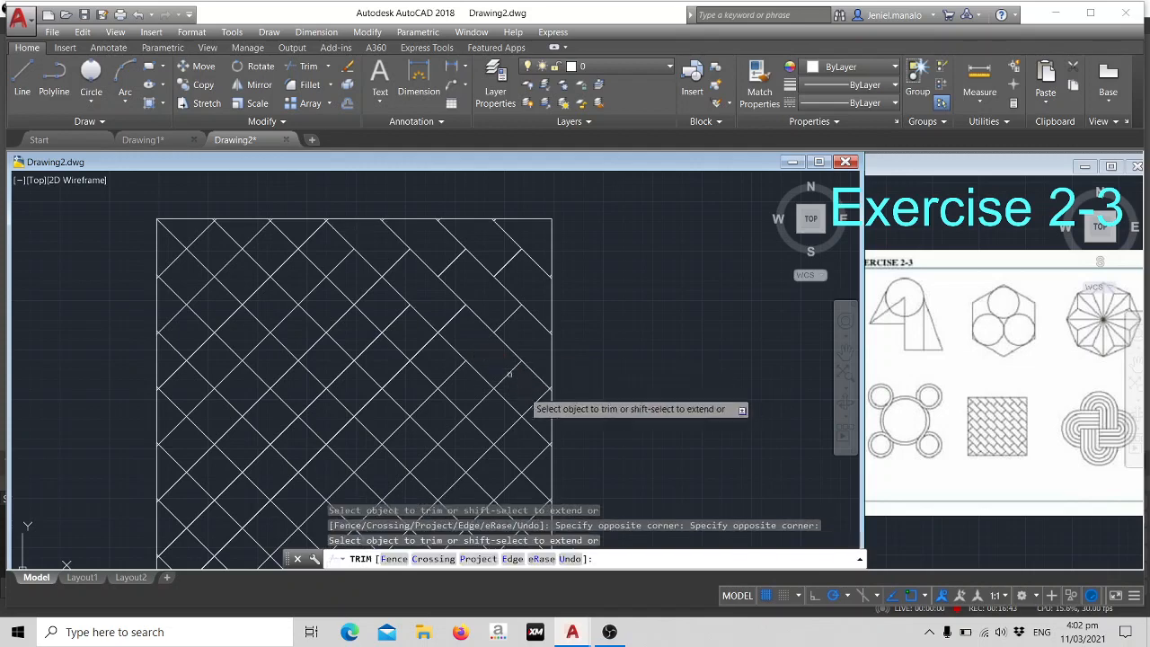
pyautogui.click(521, 390)
pyautogui.click(539, 410)
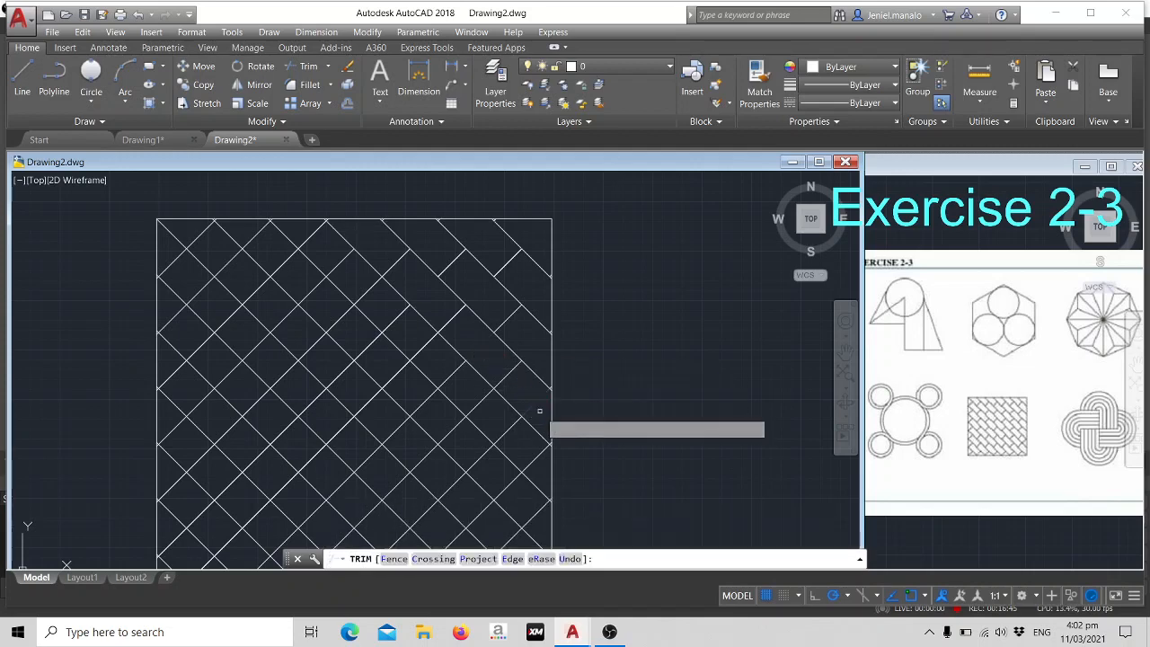
# - Trim every second rising segment between the fourth and fifth falling diagonals from the upper-right corner, down to the right side
pyautogui.scroll(2, 419, 304)
pyautogui.moveTo(419, 304); pyautogui.dragTo(506, 298, button='middle')
pyautogui.scroll(-2, 506, 300)
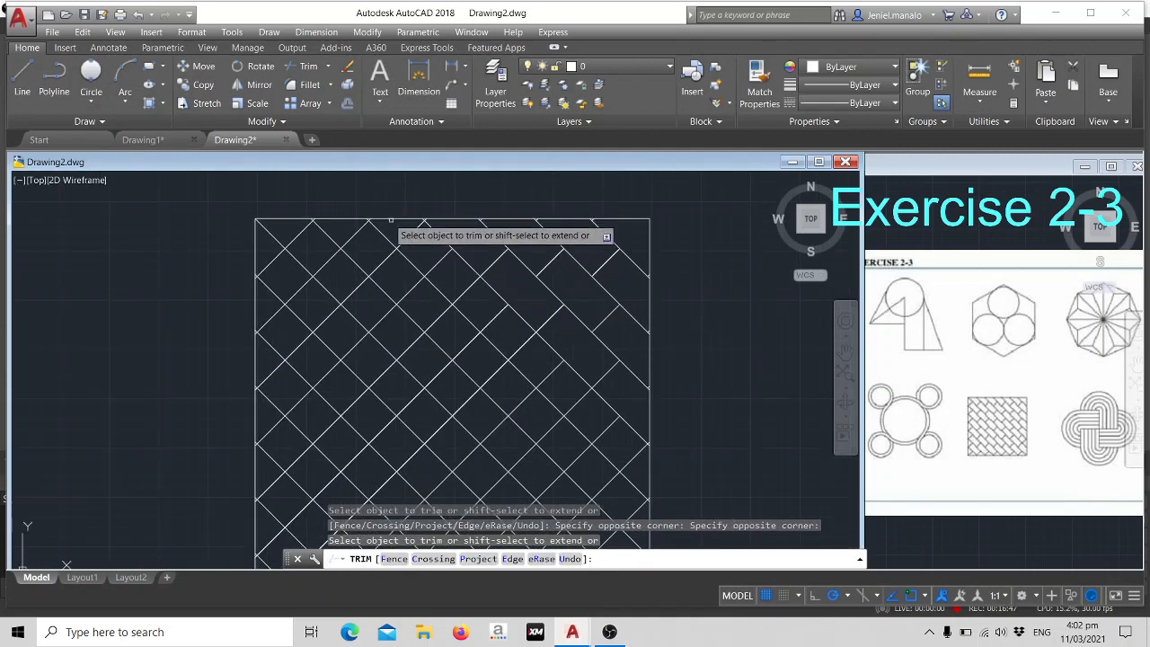
pyautogui.click(415, 235)
pyautogui.click(404, 232)
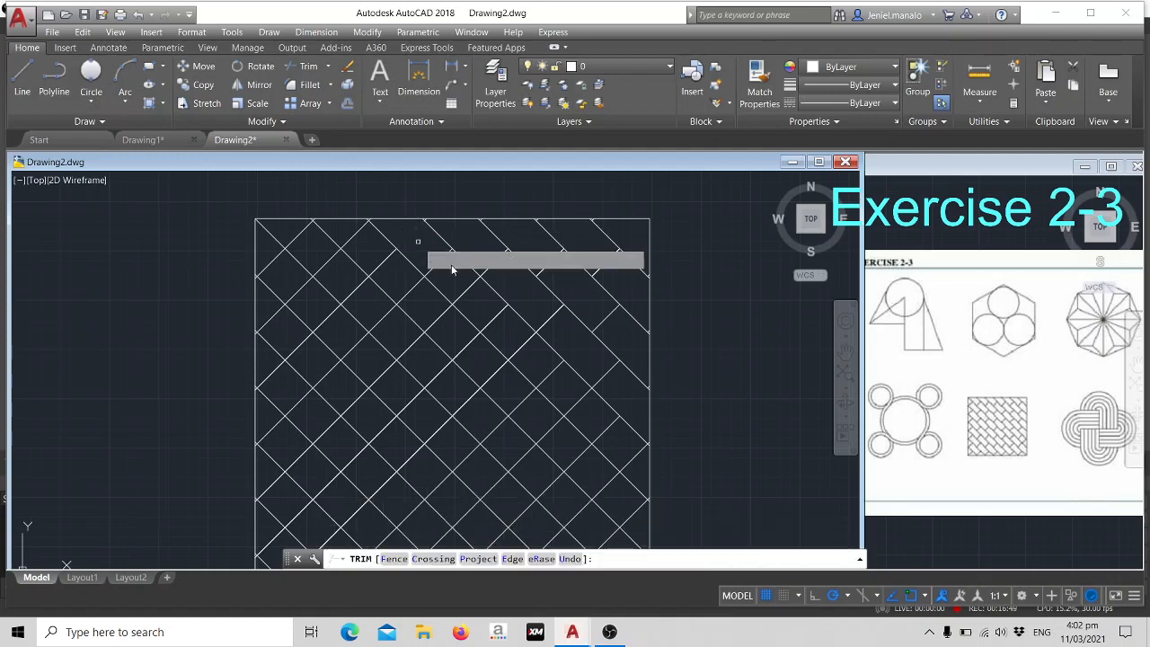
pyautogui.click(469, 286)
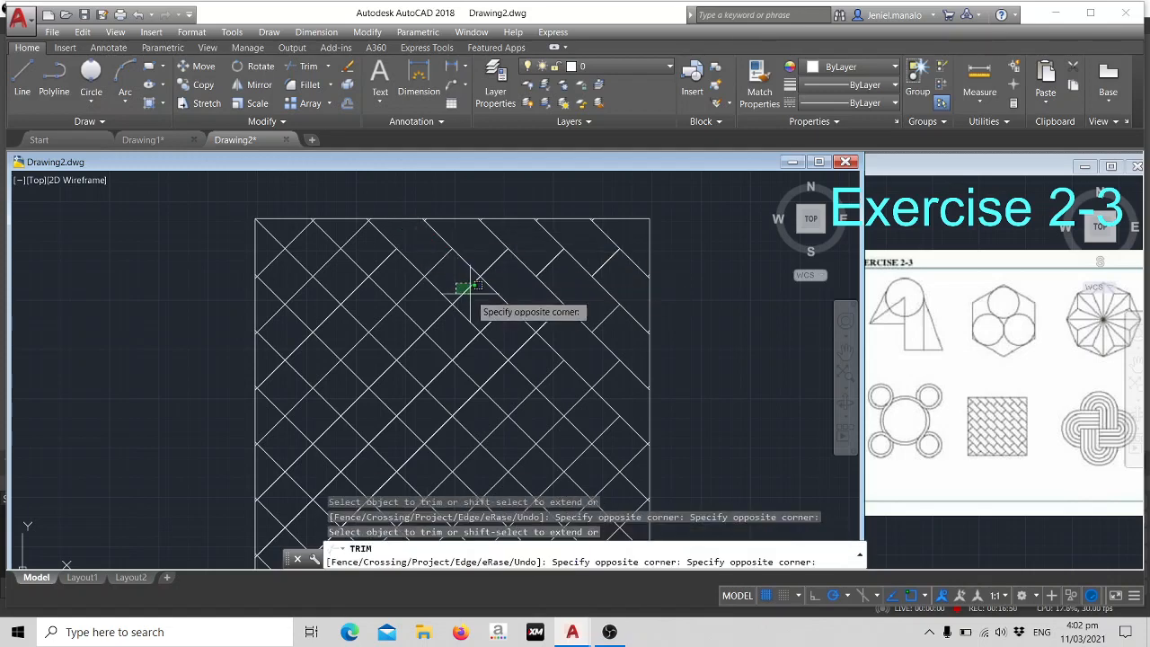
pyautogui.click(508, 338)
pyautogui.moveTo(582, 360); pyautogui.dragTo(526, 314, button='middle')
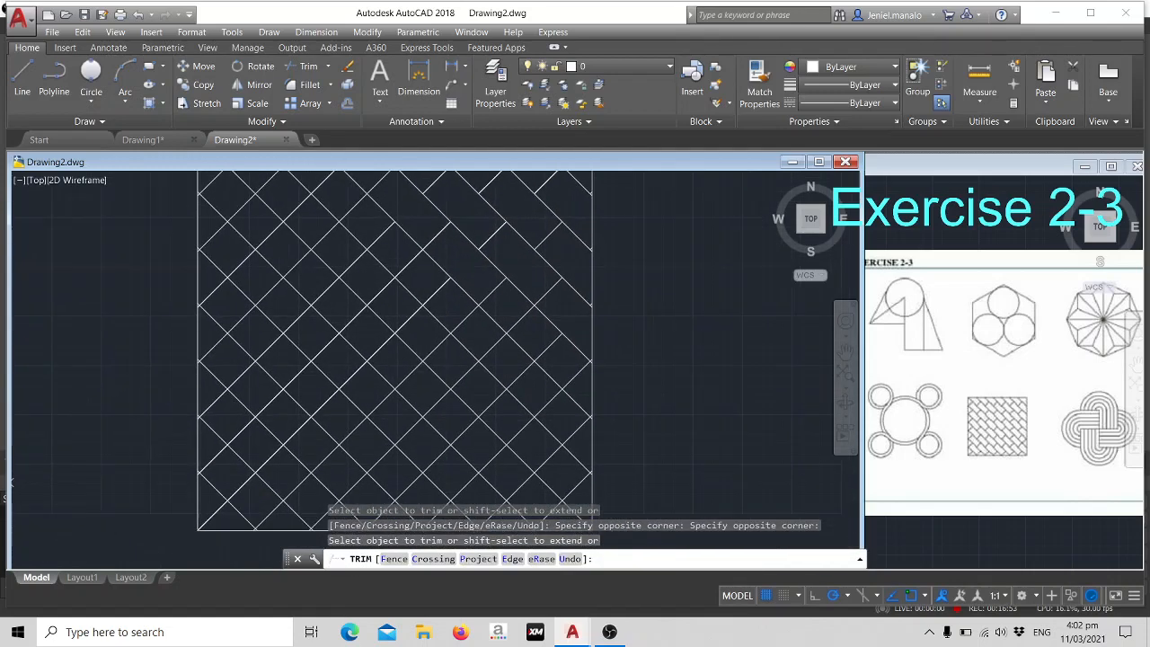
pyautogui.click(529, 322)
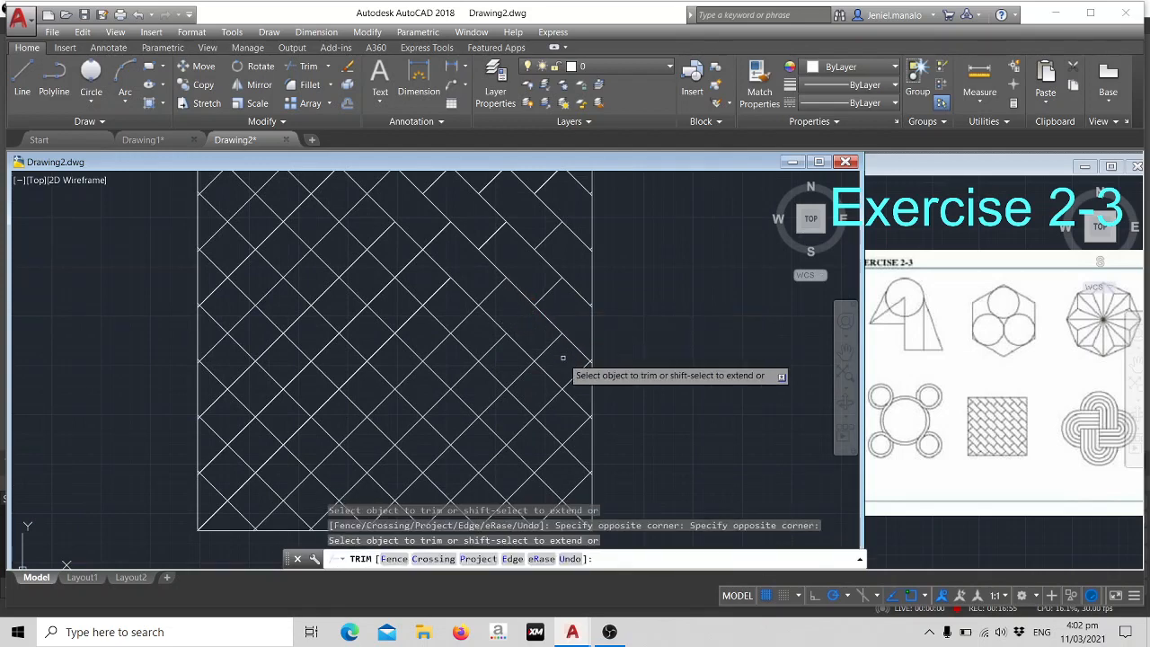
pyautogui.click(564, 360)
pyautogui.click(581, 377)
# - Trim every second rising segment between the fifth and sixth falling diagonals from the upper-right corner, down to the right side
pyautogui.moveTo(479, 290); pyautogui.dragTo(549, 346, button='middle')
pyautogui.click(362, 202)
pyautogui.click(399, 228)
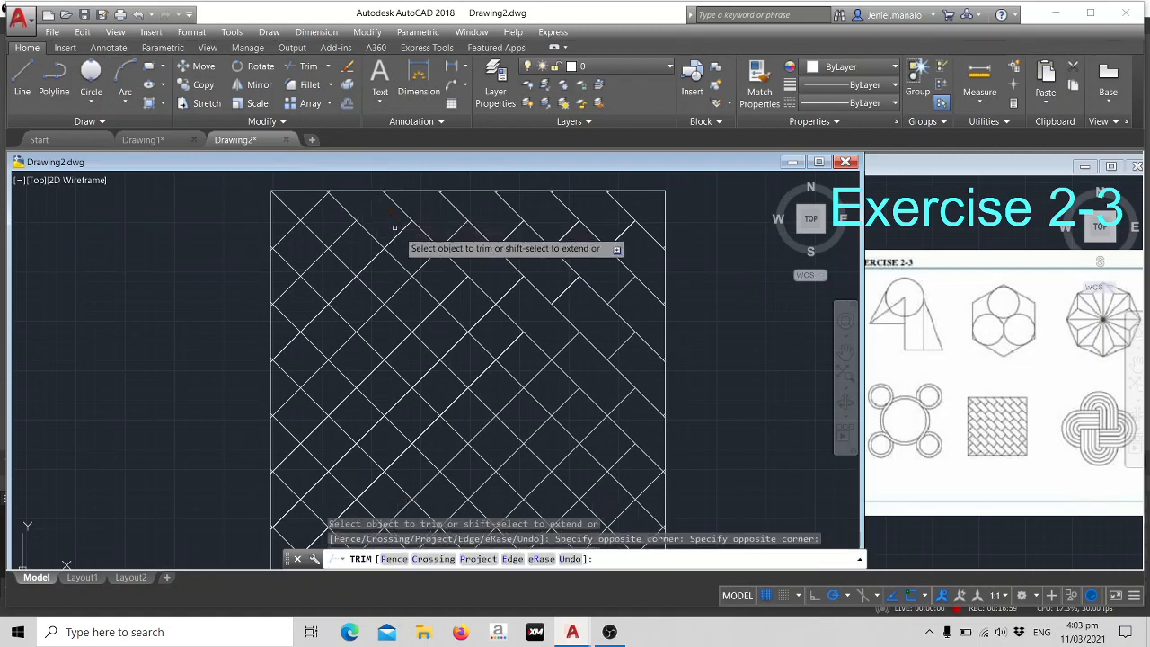
pyautogui.click(417, 257)
pyautogui.click(453, 285)
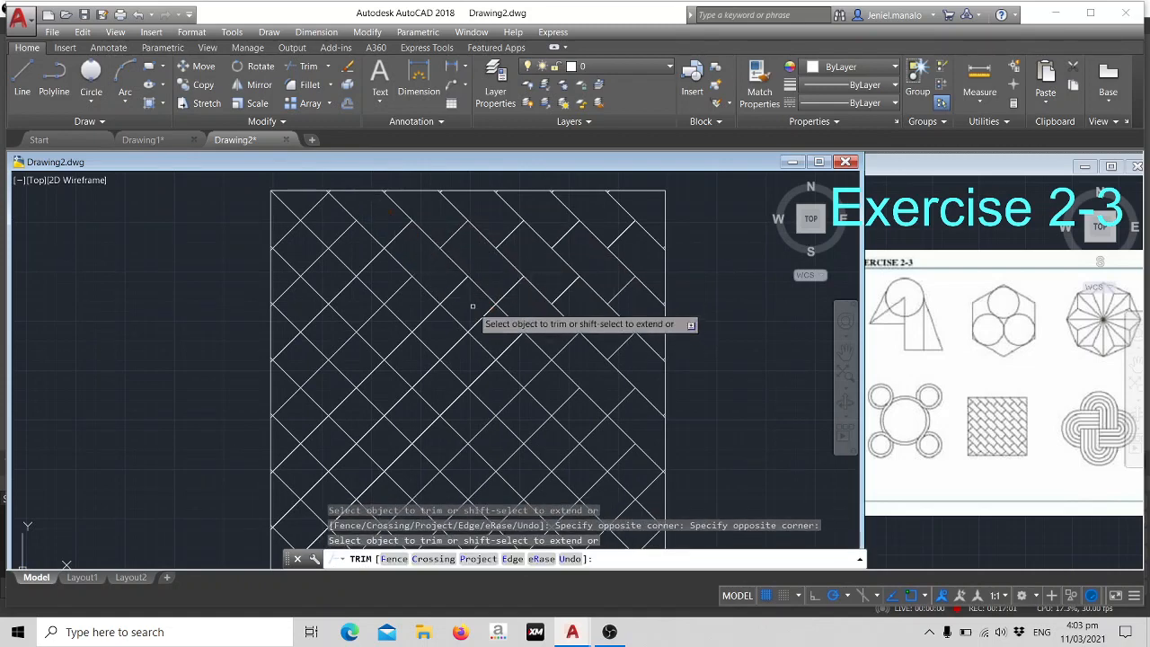
pyautogui.click(474, 311)
pyautogui.click(505, 362)
pyautogui.click(525, 367)
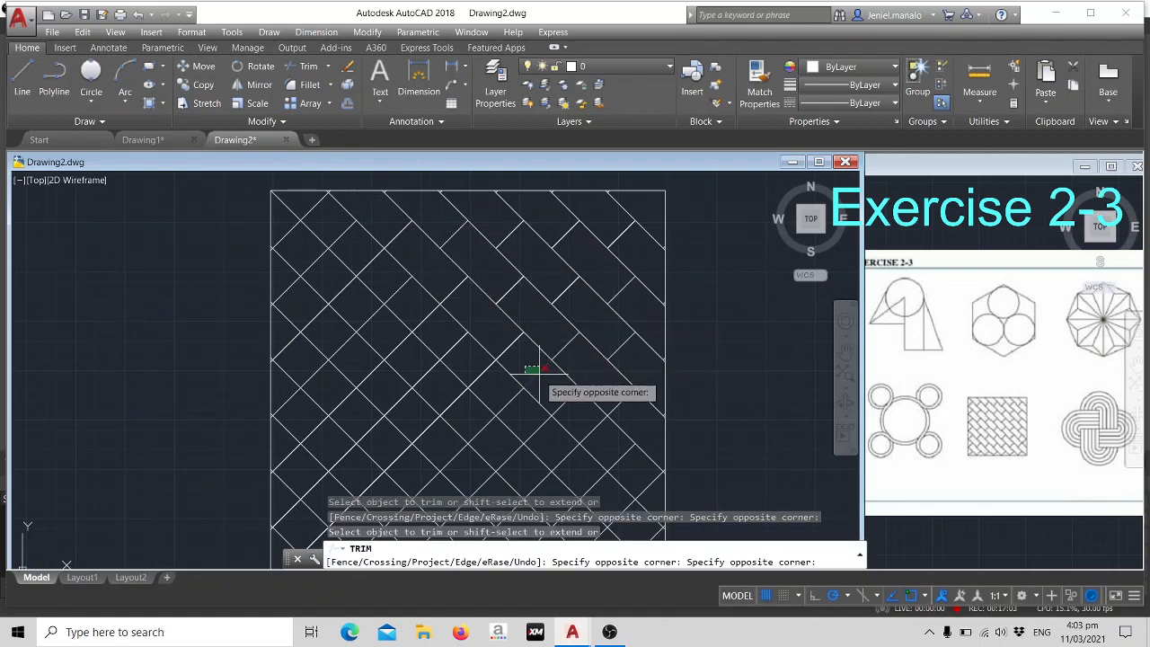
pyautogui.click(563, 396)
pyautogui.click(583, 414)
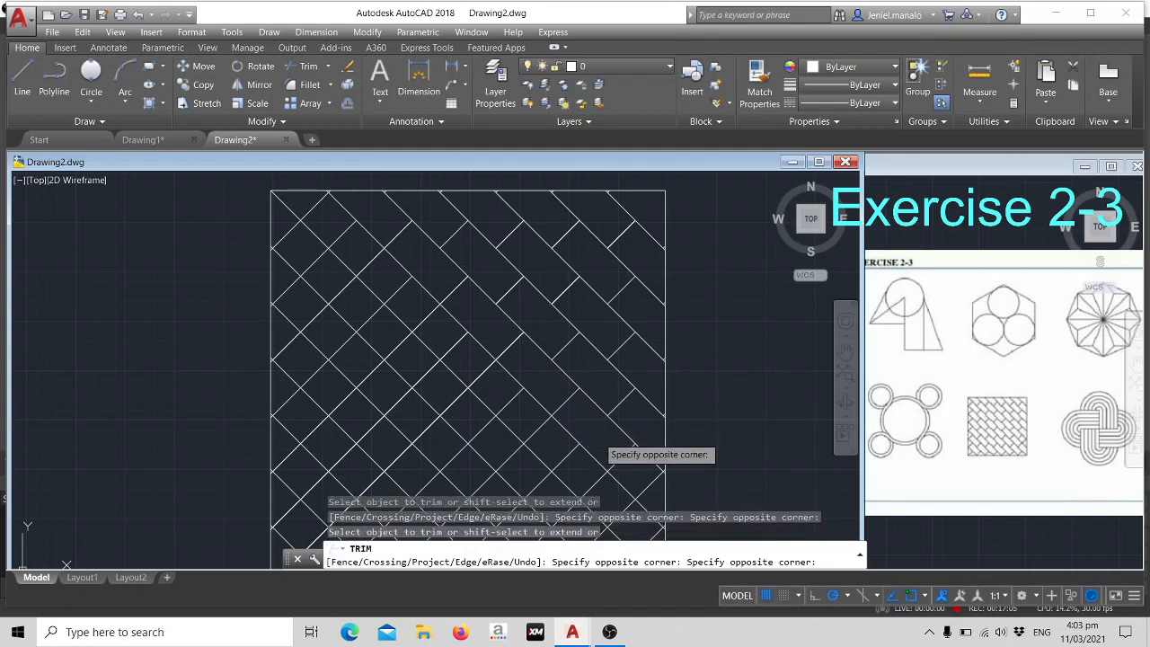
pyautogui.click(602, 434)
pyautogui.moveTo(610, 415); pyautogui.dragTo(573, 347, button='middle')
pyautogui.click(608, 392)
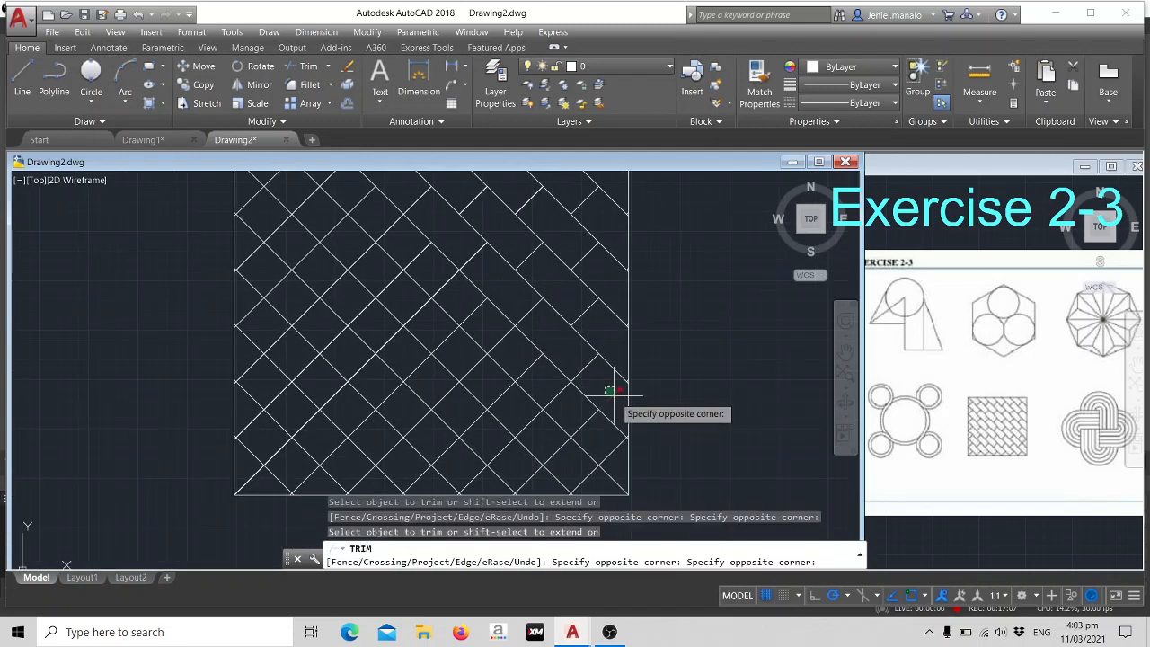
pyautogui.click(615, 401)
# - Trim every second rising segment in the band directly above the square's corner-to-corner falling diagonal, ending near the lower-right corner
pyautogui.moveTo(475, 346); pyautogui.dragTo(606, 387, button='middle')
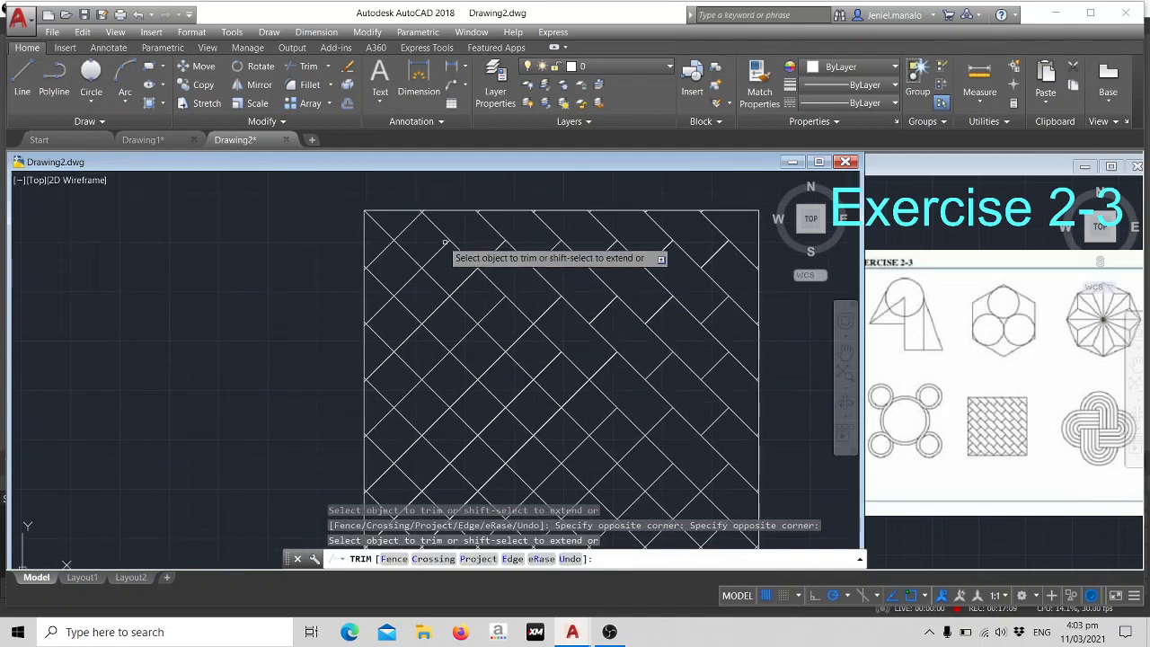
pyautogui.click(401, 225)
pyautogui.click(418, 236)
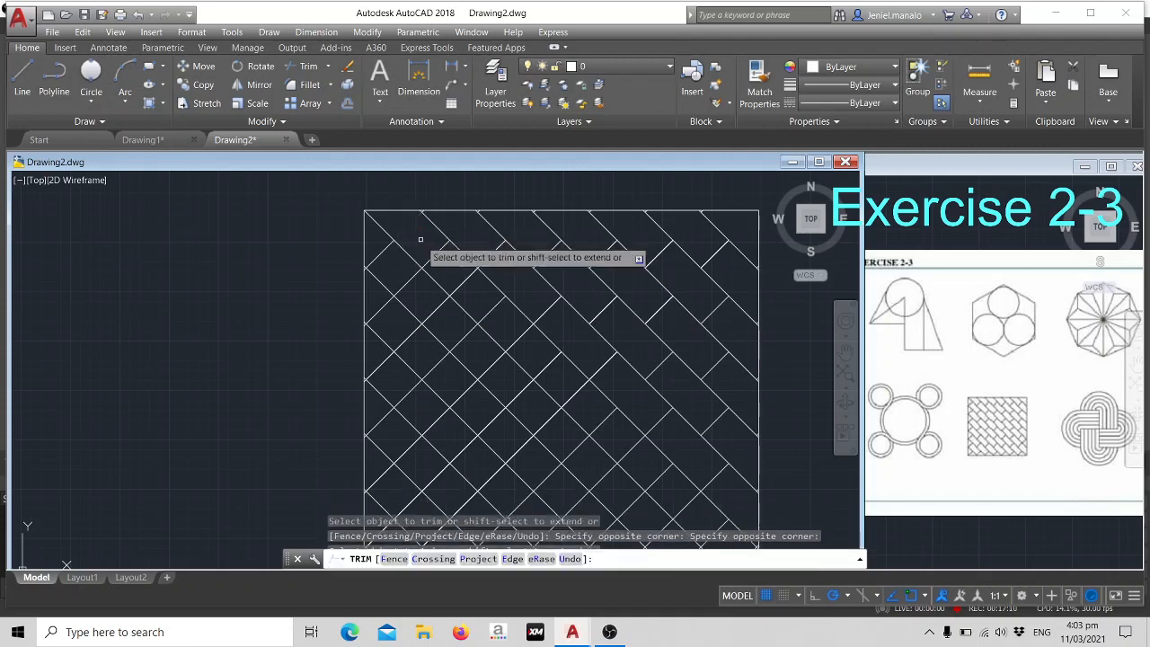
pyautogui.click(461, 271)
pyautogui.click(480, 294)
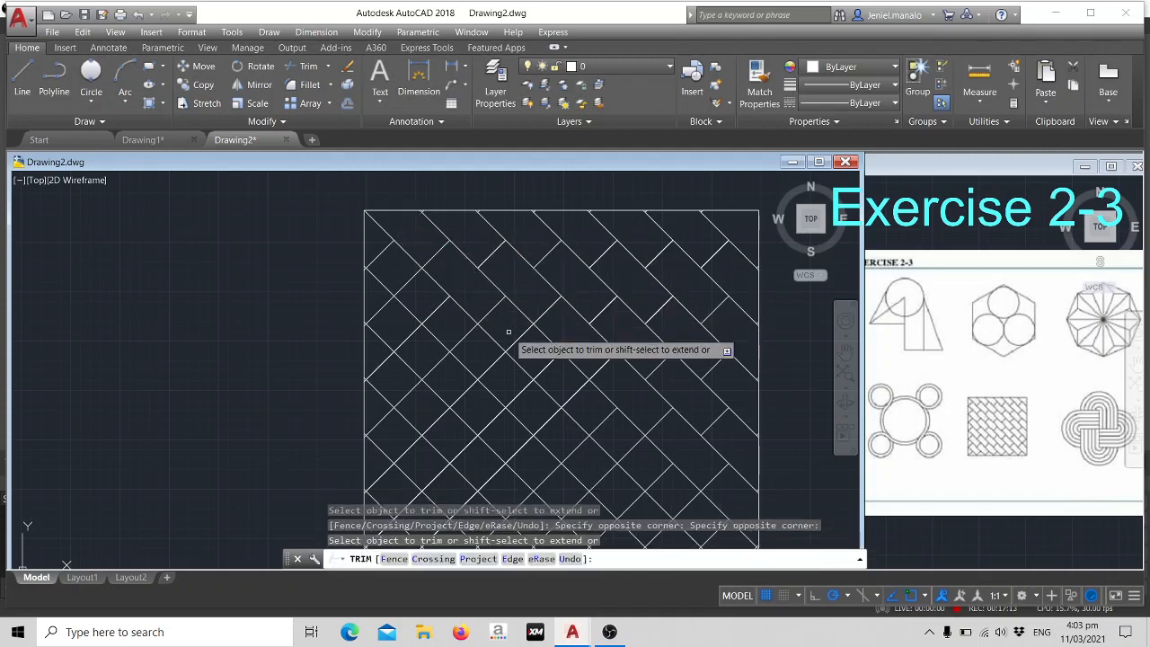
pyautogui.click(508, 328)
pyautogui.click(526, 348)
pyautogui.click(562, 387)
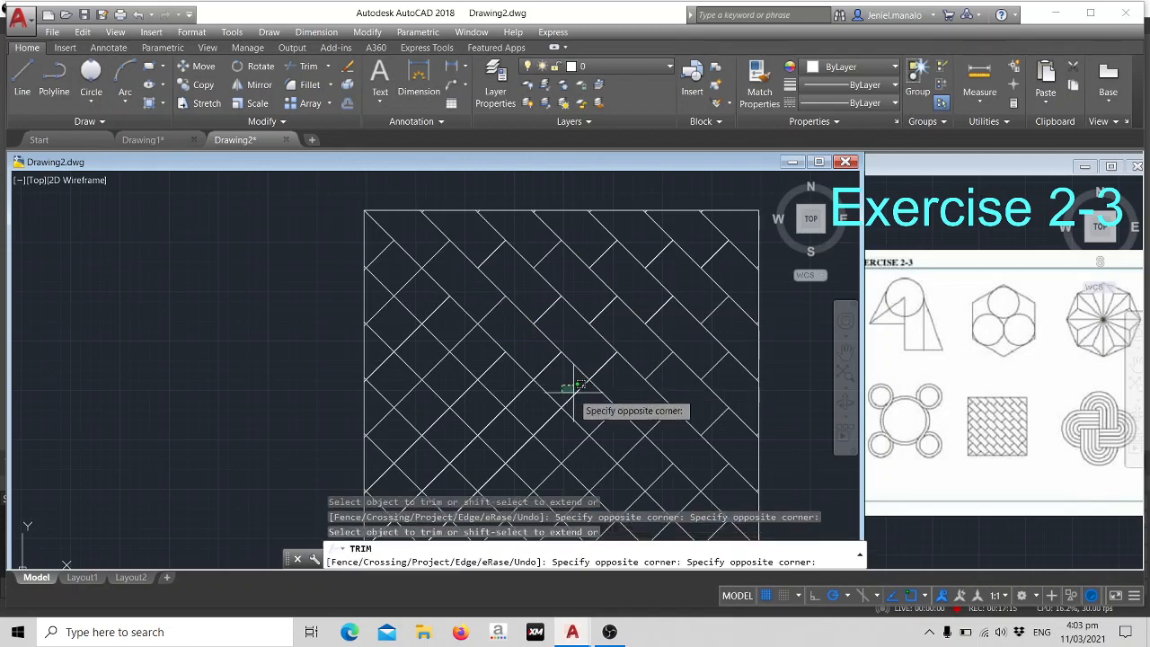
pyautogui.click(582, 400)
pyautogui.moveTo(614, 387); pyautogui.dragTo(545, 279, button='middle')
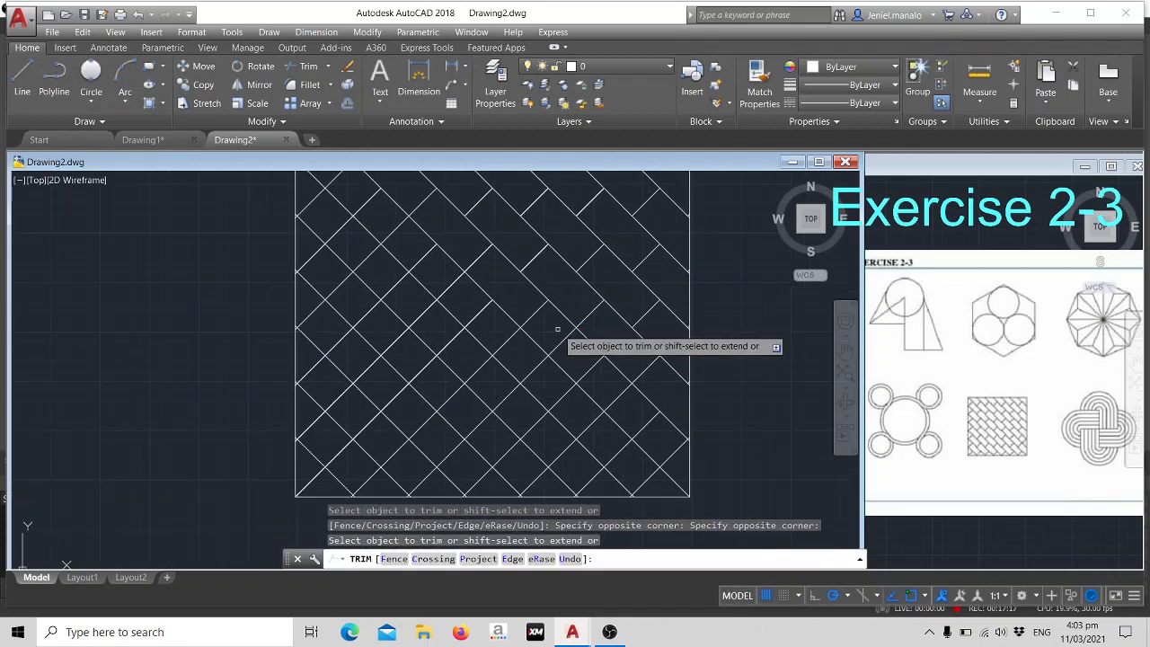
pyautogui.click(557, 329)
pyautogui.click(576, 349)
pyautogui.click(608, 389)
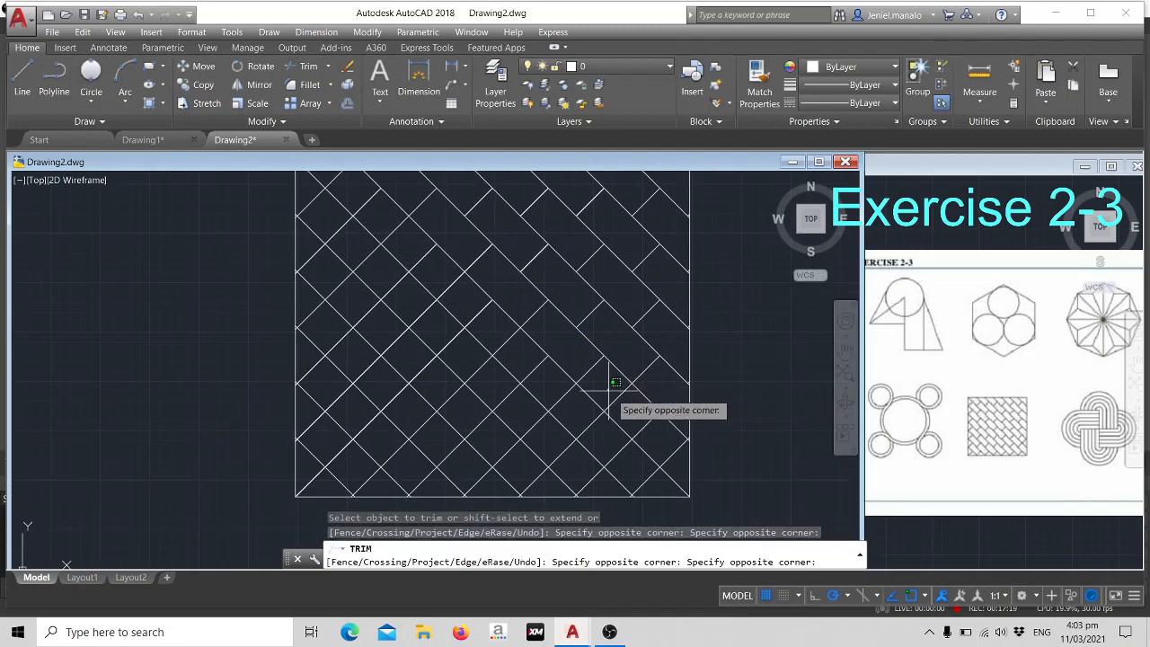
pyautogui.click(633, 398)
pyautogui.click(665, 433)
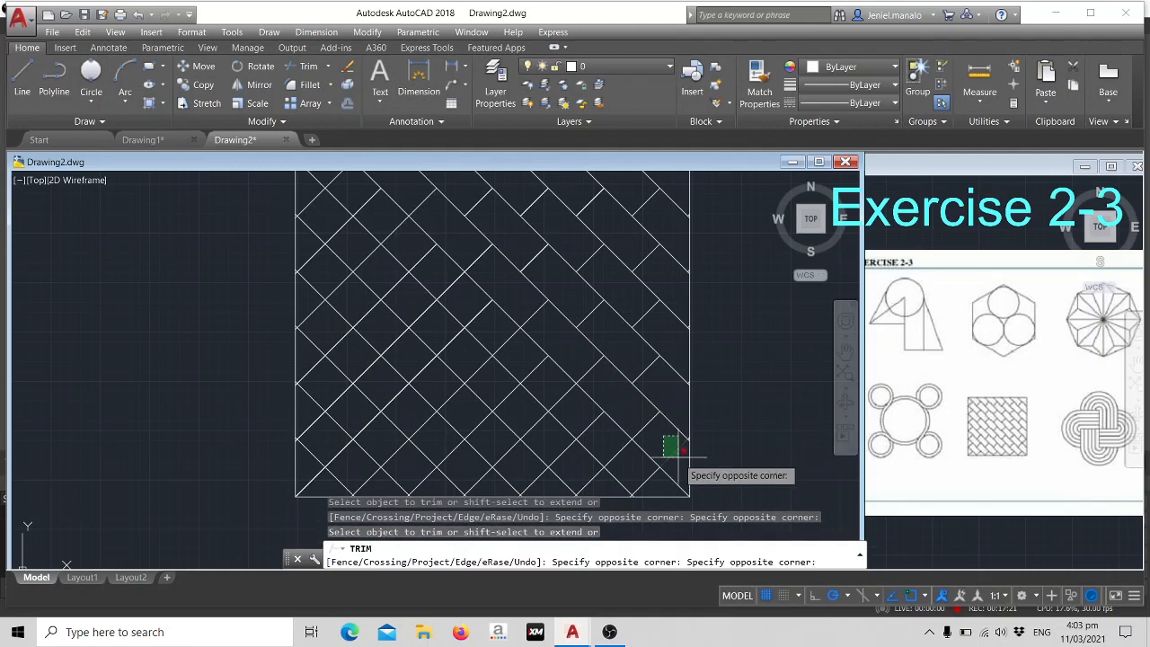
pyautogui.click(680, 461)
# - Trim every second rising segment in the band directly below the corner-to-corner falling diagonal, undoing a mistaken trim
pyautogui.moveTo(507, 264); pyautogui.dragTo(638, 359, button='middle')
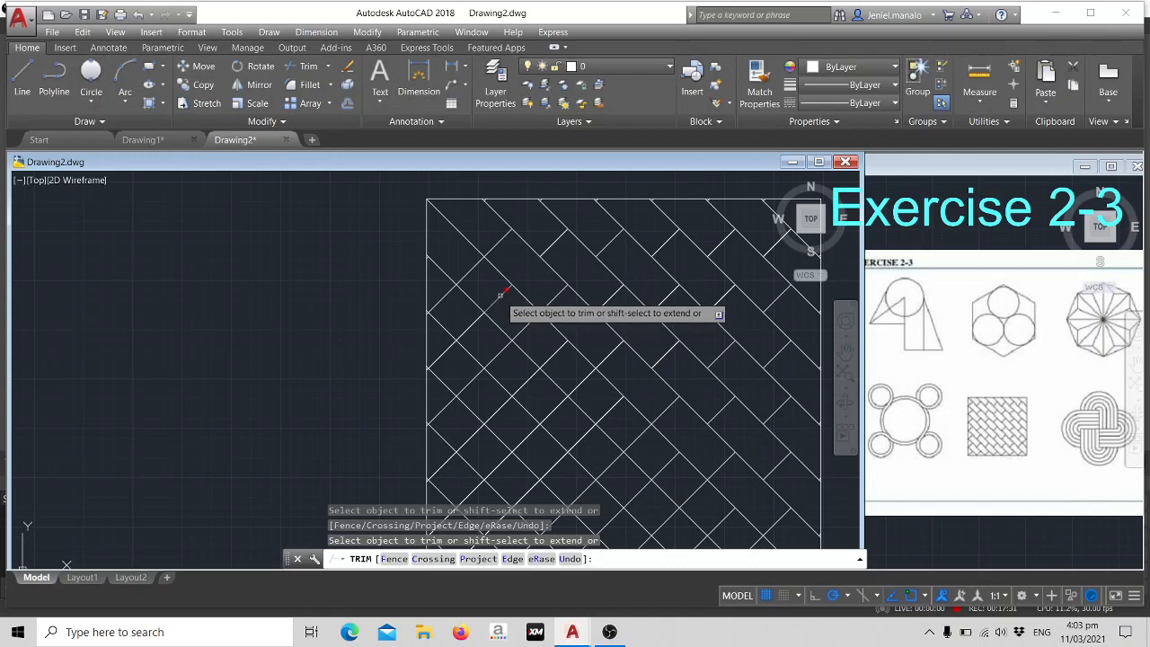
pyautogui.hotkey('ctrl', 'z')
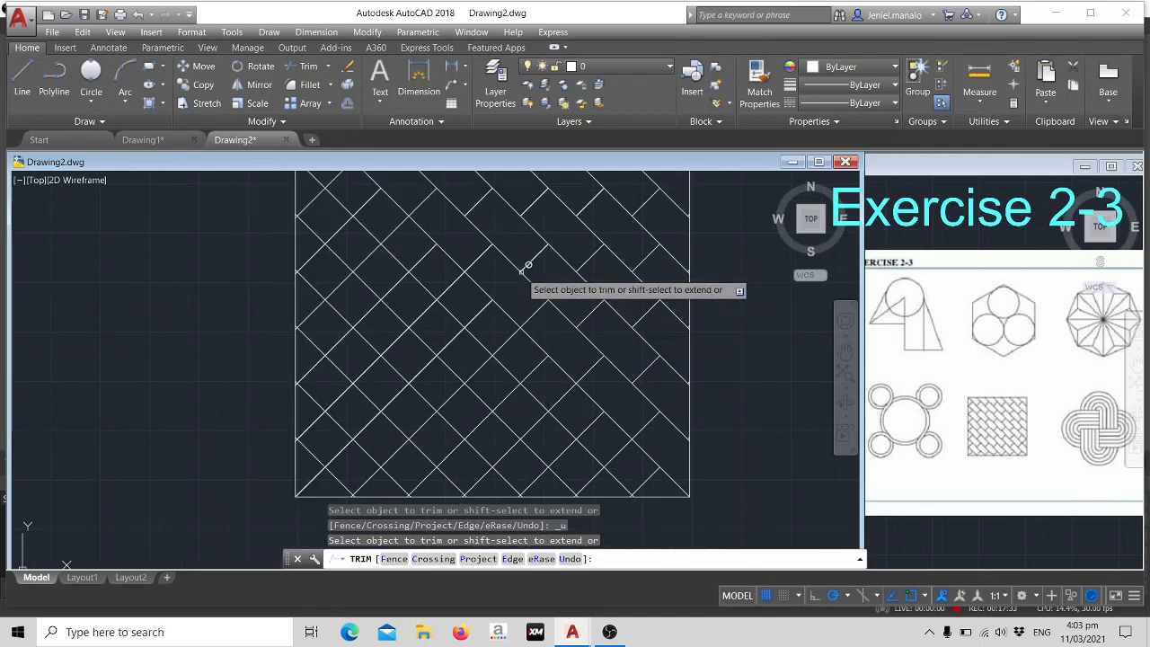
pyautogui.scroll(2, 465, 250)
pyautogui.moveTo(465, 251); pyautogui.dragTo(649, 367, button='middle')
pyautogui.scroll(-2, 642, 352)
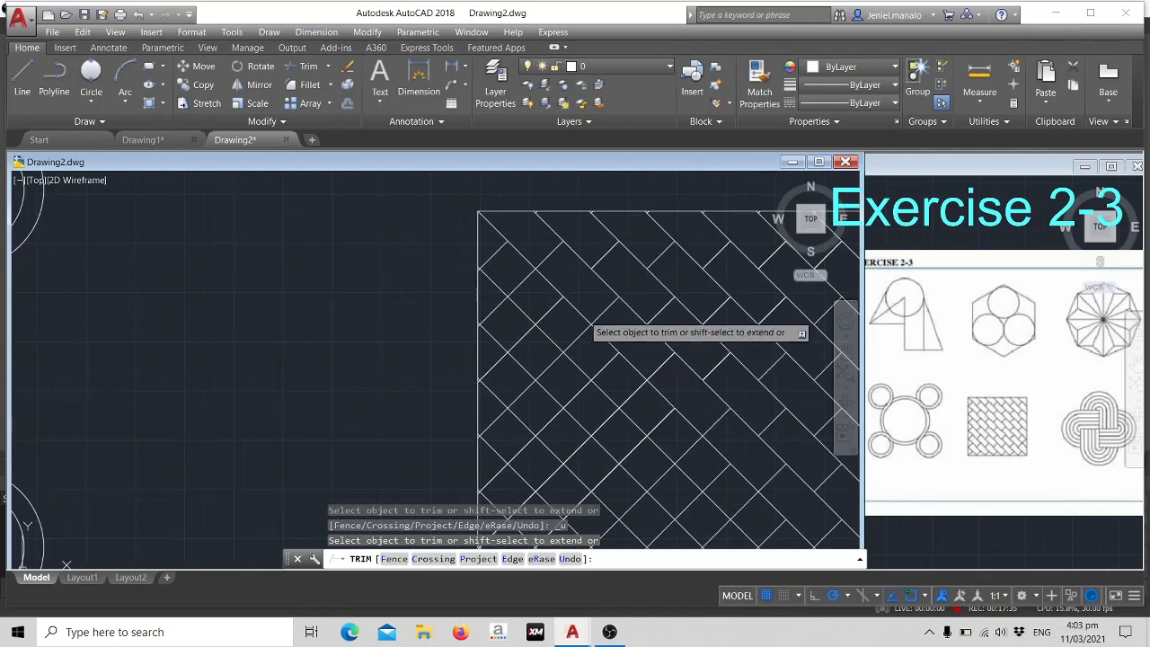
pyautogui.scroll(-2, 553, 286)
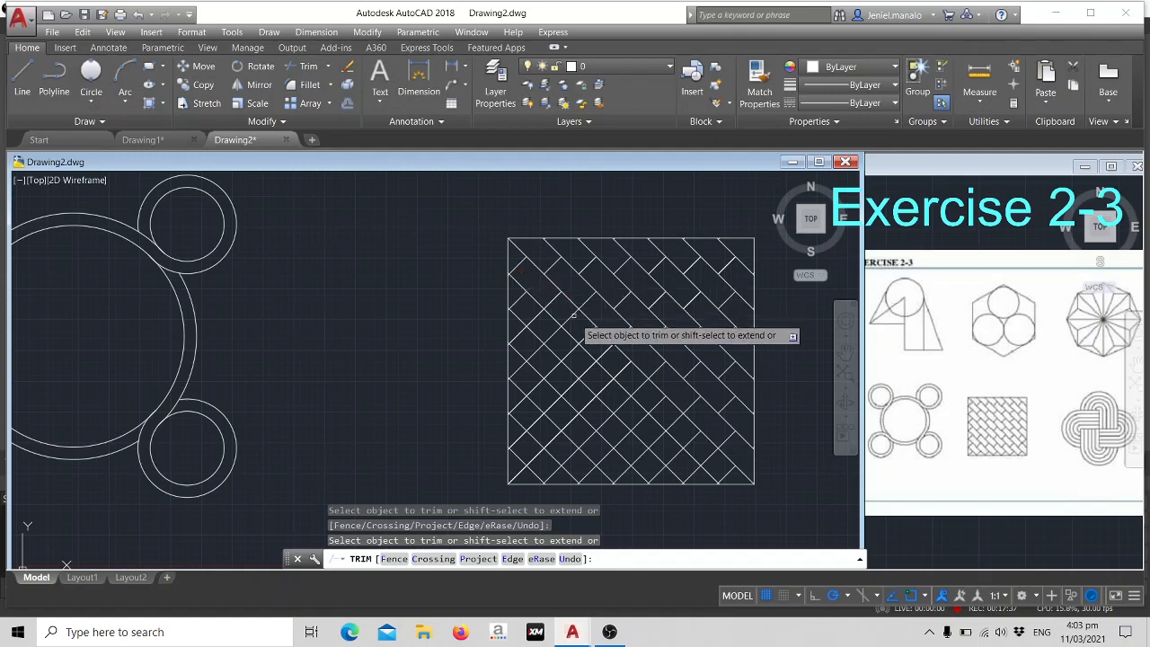
pyautogui.scroll(2, 581, 325)
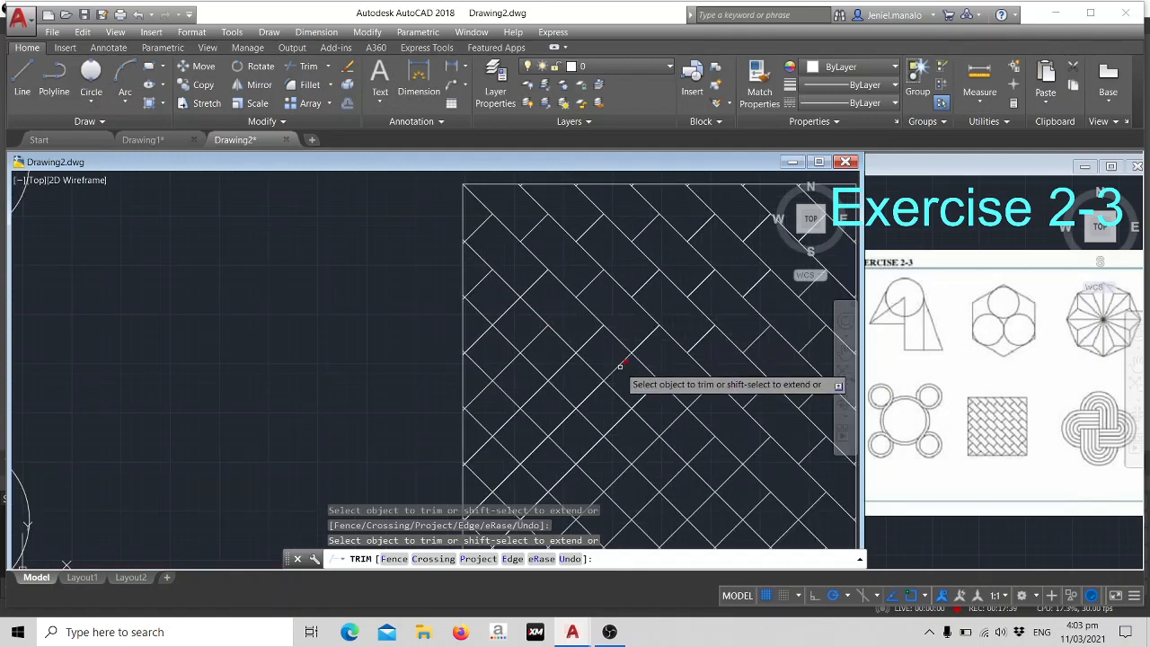
pyautogui.moveTo(673, 392); pyautogui.dragTo(608, 321, button='middle')
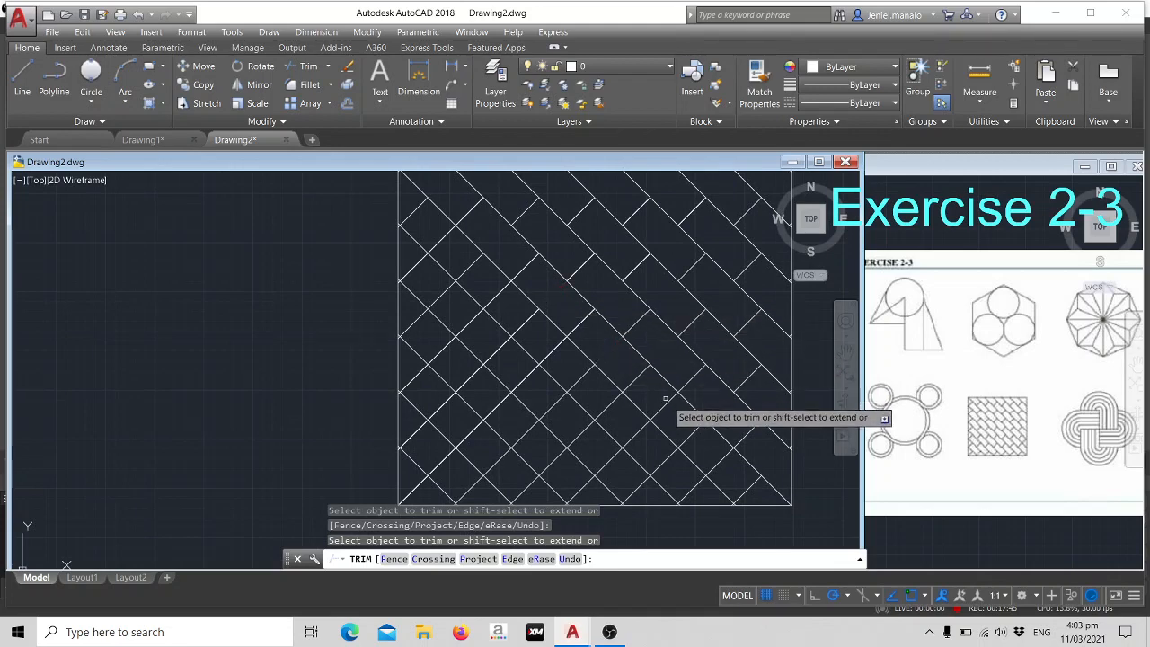
pyautogui.click(720, 459)
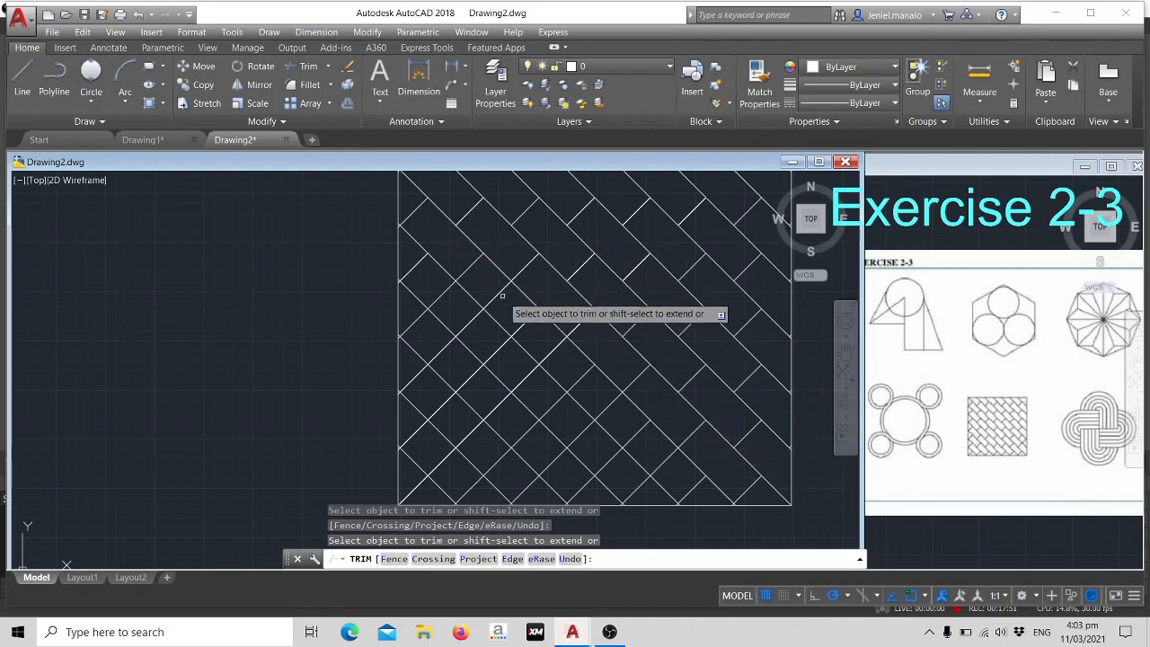
# - Trim the remaining alternate rising segments in the second band below the corner-to-corner falling diagonal, down to the bottom side
pyautogui.click(489, 286)
pyautogui.click(509, 299)
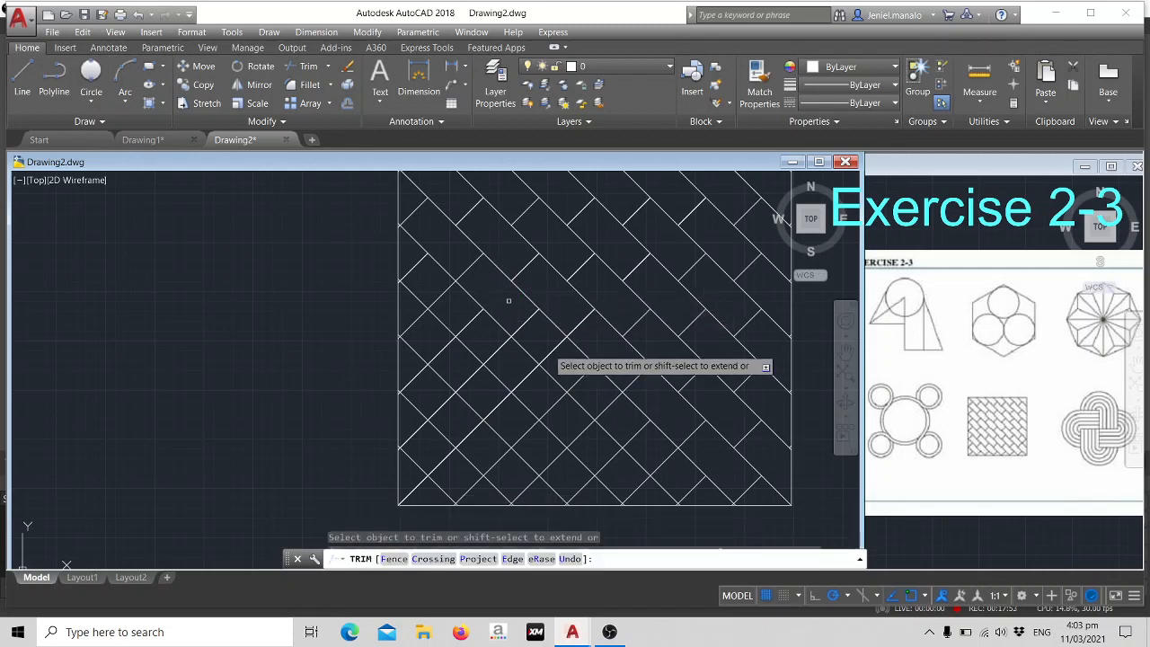
pyautogui.click(544, 342)
pyautogui.click(559, 356)
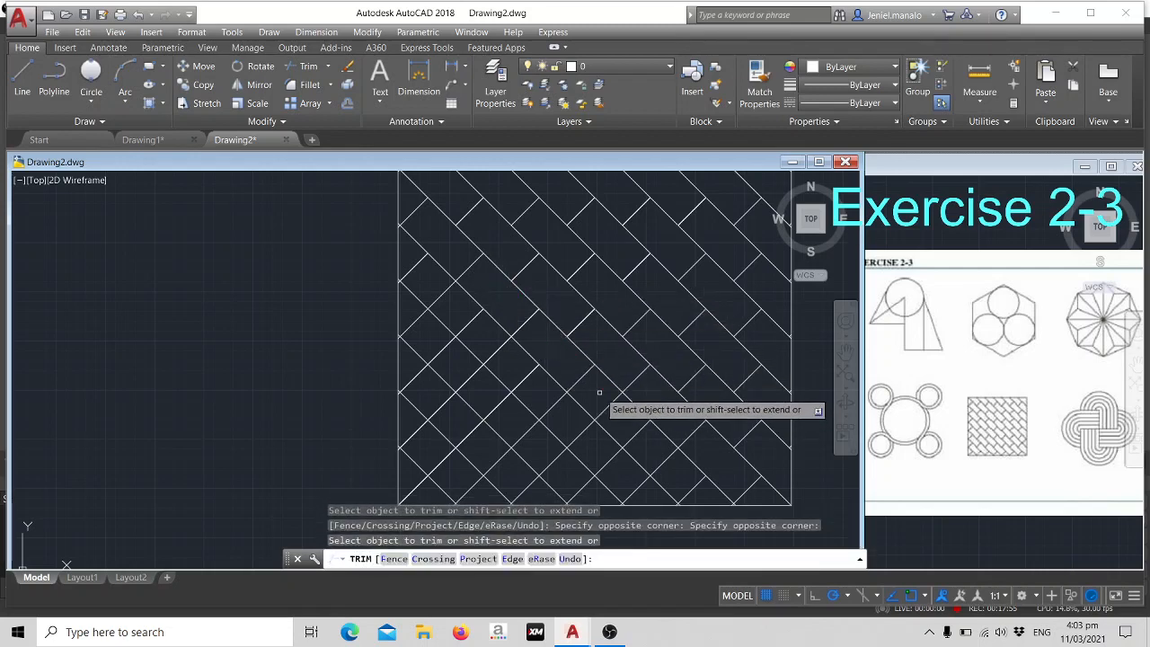
pyautogui.click(604, 396)
pyautogui.click(629, 414)
pyautogui.scroll(2, 632, 413)
pyautogui.moveTo(631, 413); pyautogui.dragTo(608, 323, button='middle')
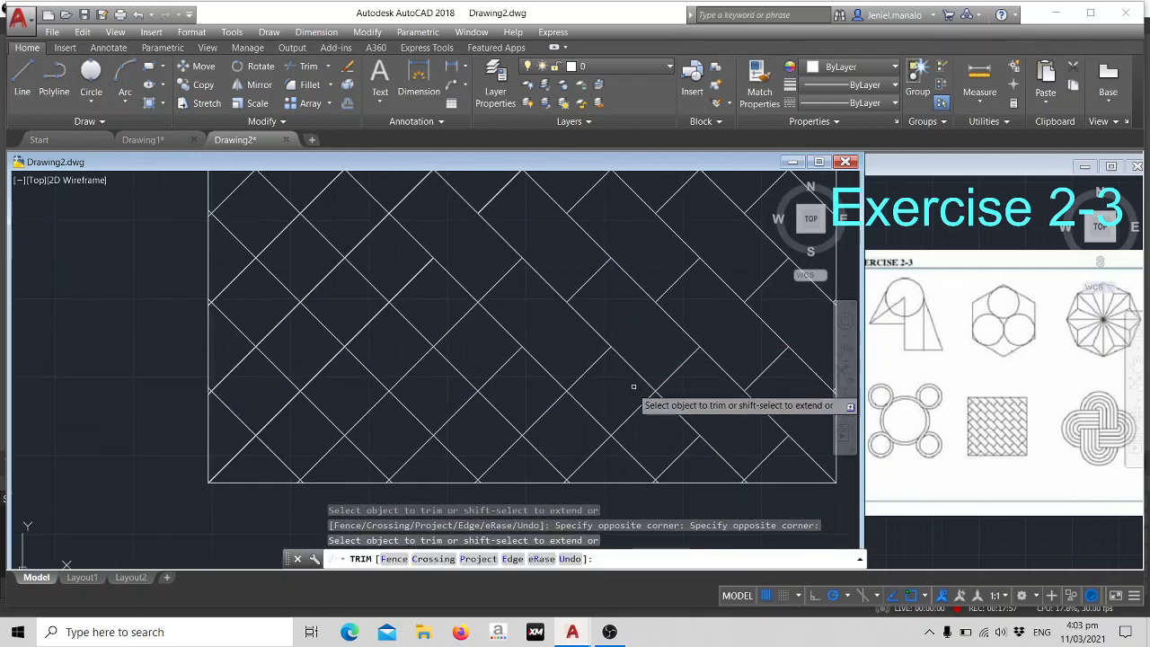
pyautogui.click(622, 392)
pyautogui.click(645, 428)
pyautogui.scroll(-2, 548, 306)
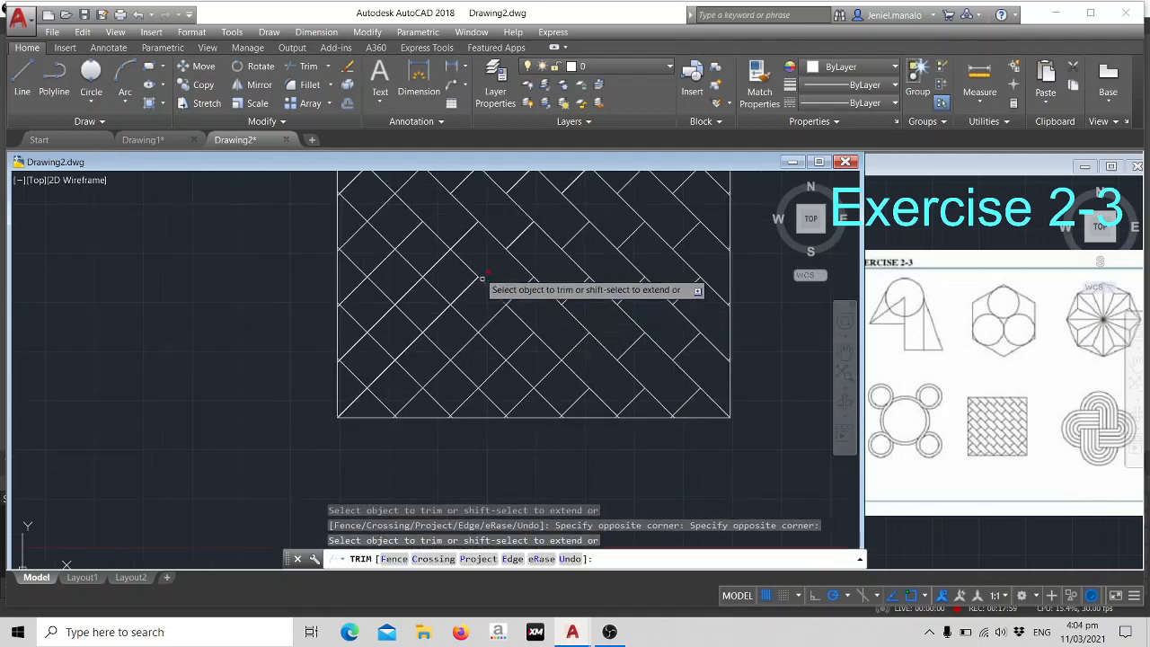
# - Trim every second rising segment in the third band below the square's corner-to-corner falling diagonal, down to the bottom side
pyautogui.moveTo(473, 257); pyautogui.dragTo(559, 348, button='middle')
pyautogui.click(457, 285)
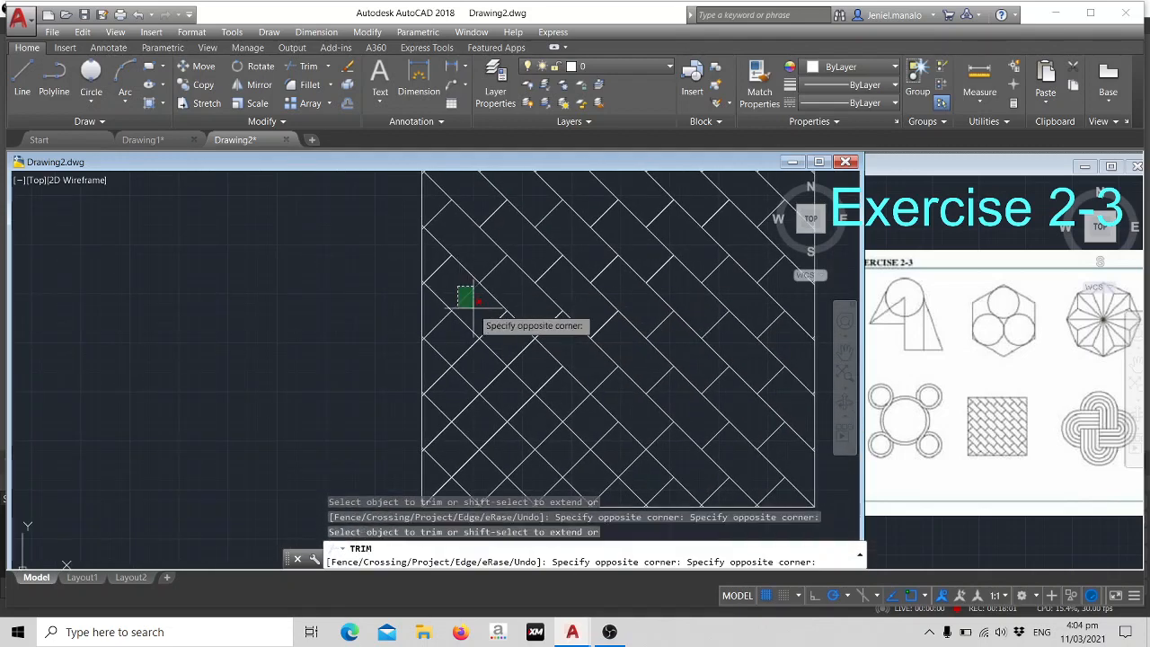
pyautogui.click(478, 313)
pyautogui.click(510, 342)
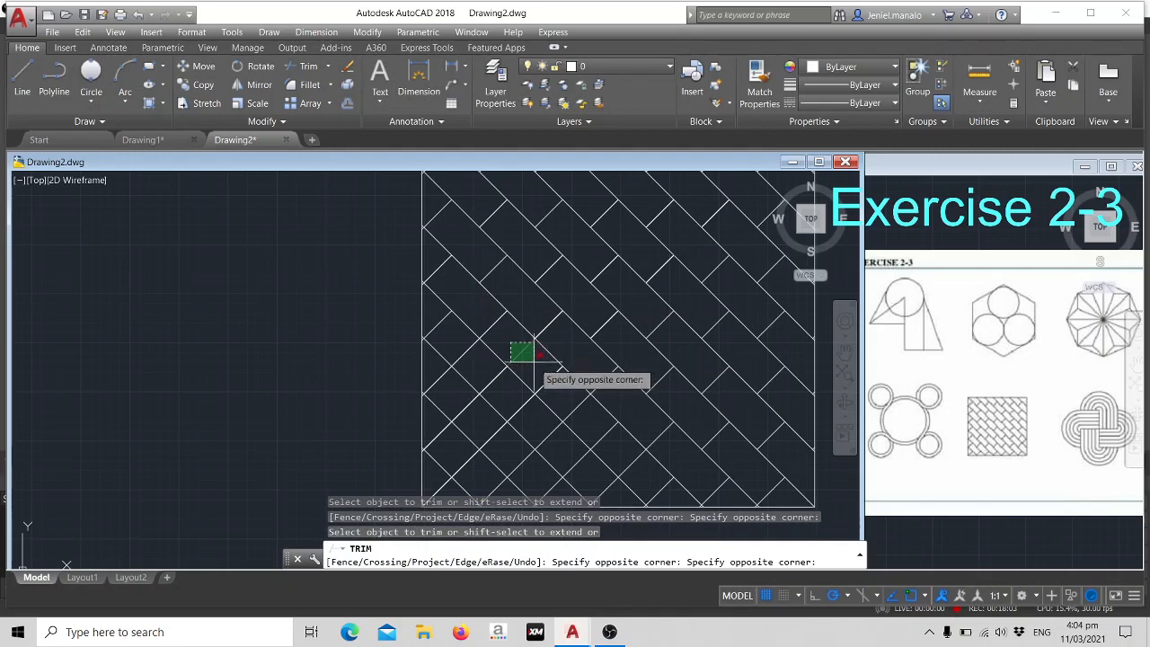
pyautogui.click(532, 361)
pyautogui.moveTo(586, 399); pyautogui.dragTo(543, 322, button='middle')
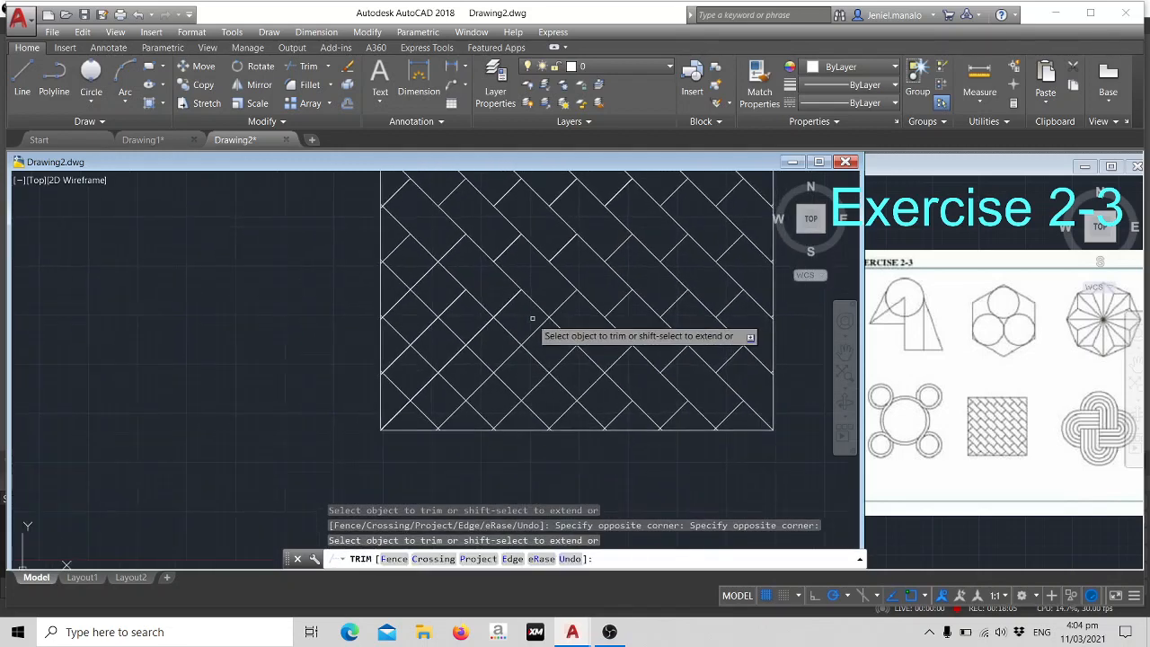
pyautogui.click(531, 318)
pyautogui.click(547, 342)
pyautogui.click(585, 390)
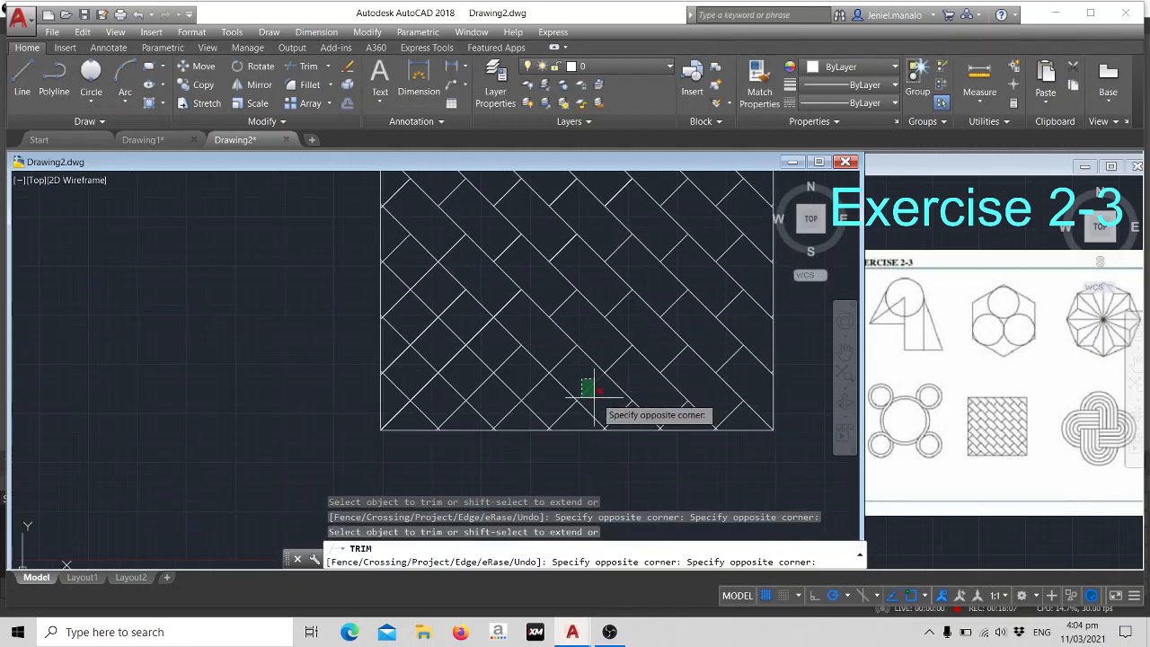
pyautogui.click(601, 400)
# - Trim every second rising segment in the fourth band below the corner-to-corner falling diagonal, from the left side to the bottom side
pyautogui.click(411, 261)
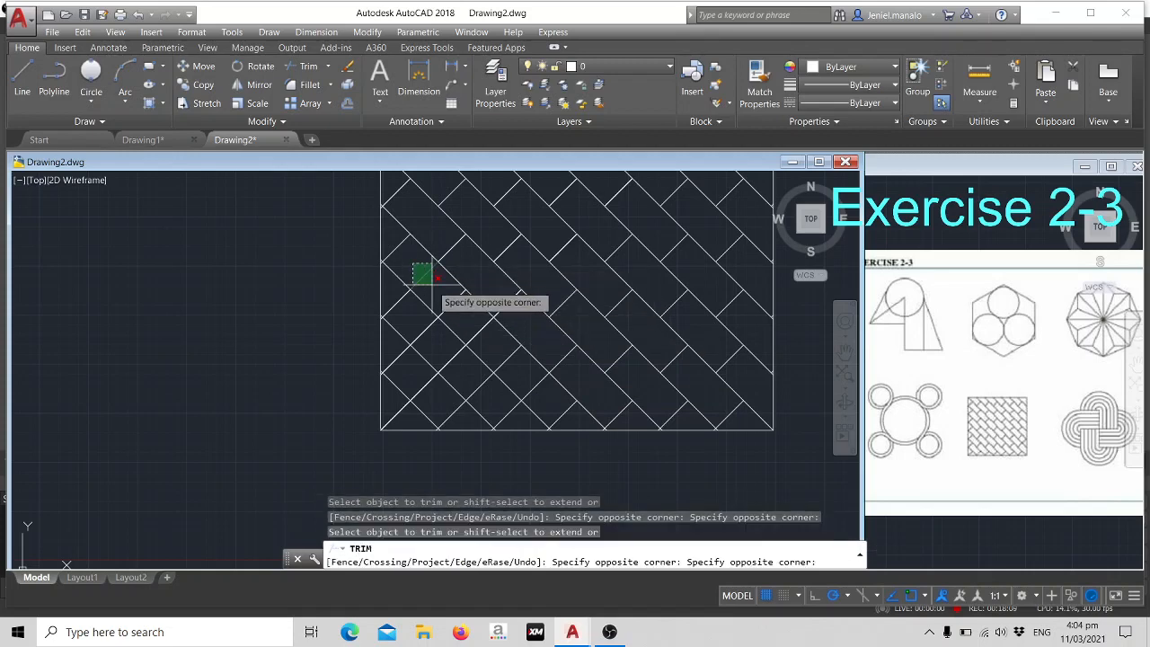
pyautogui.click(434, 285)
pyautogui.click(459, 316)
pyautogui.click(490, 339)
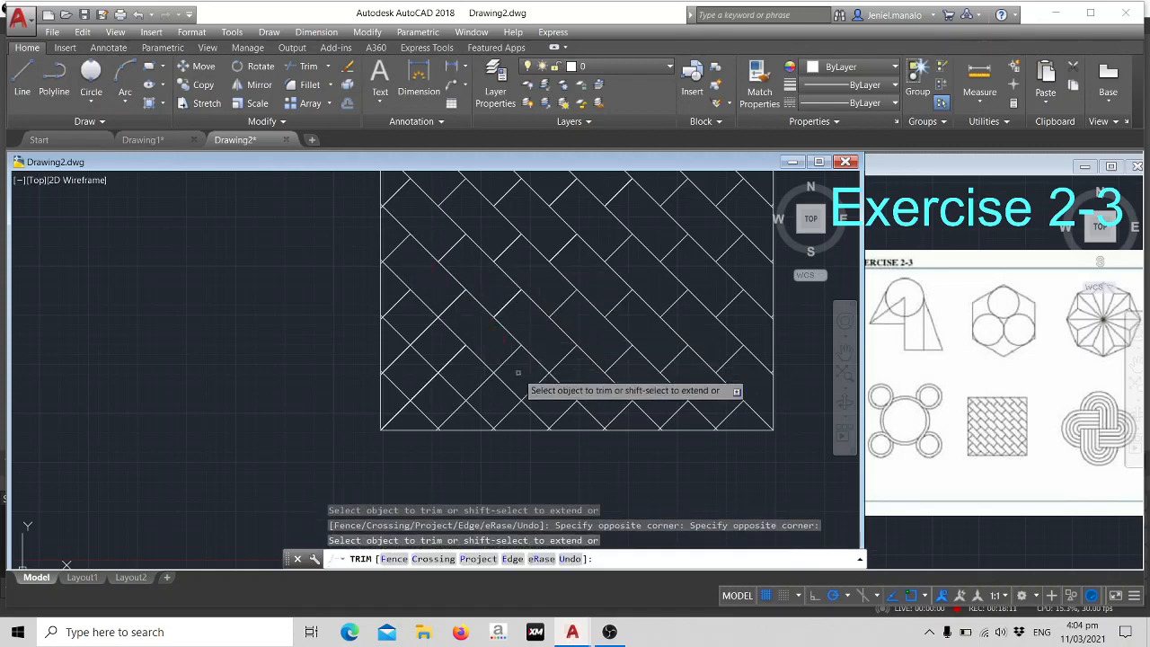
pyautogui.click(527, 378)
pyautogui.click(552, 394)
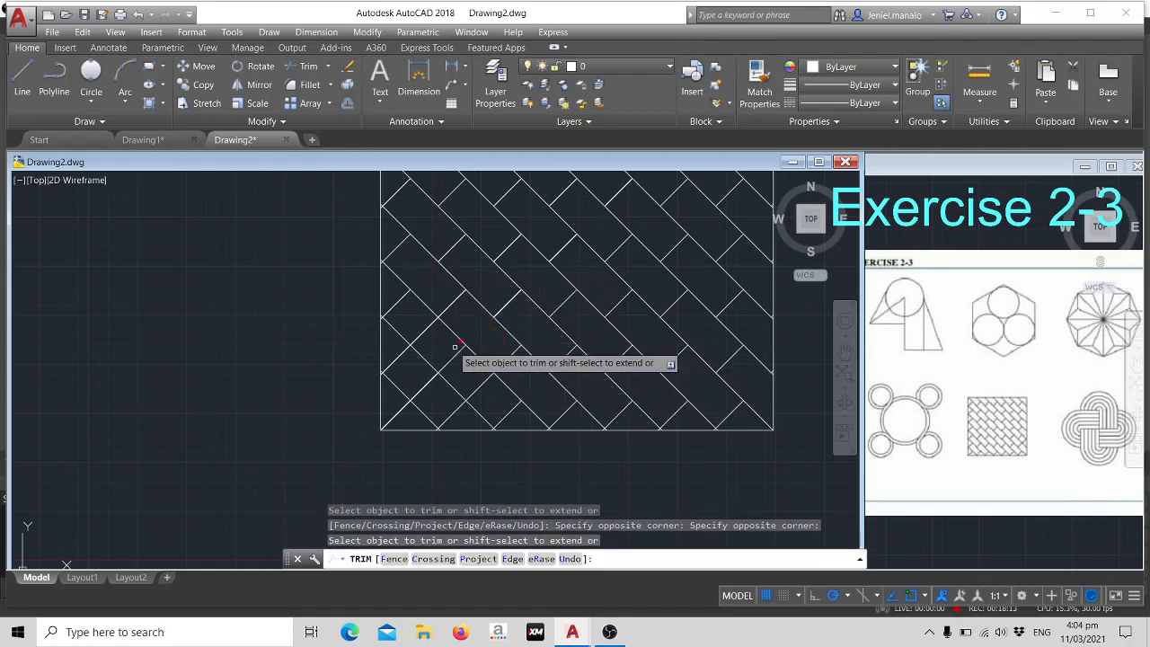
# - Trim the alternate rising segments in the fifth and sixth bands below the corner-to-corner falling diagonal, near the square's lower-left corner
pyautogui.click(418, 317)
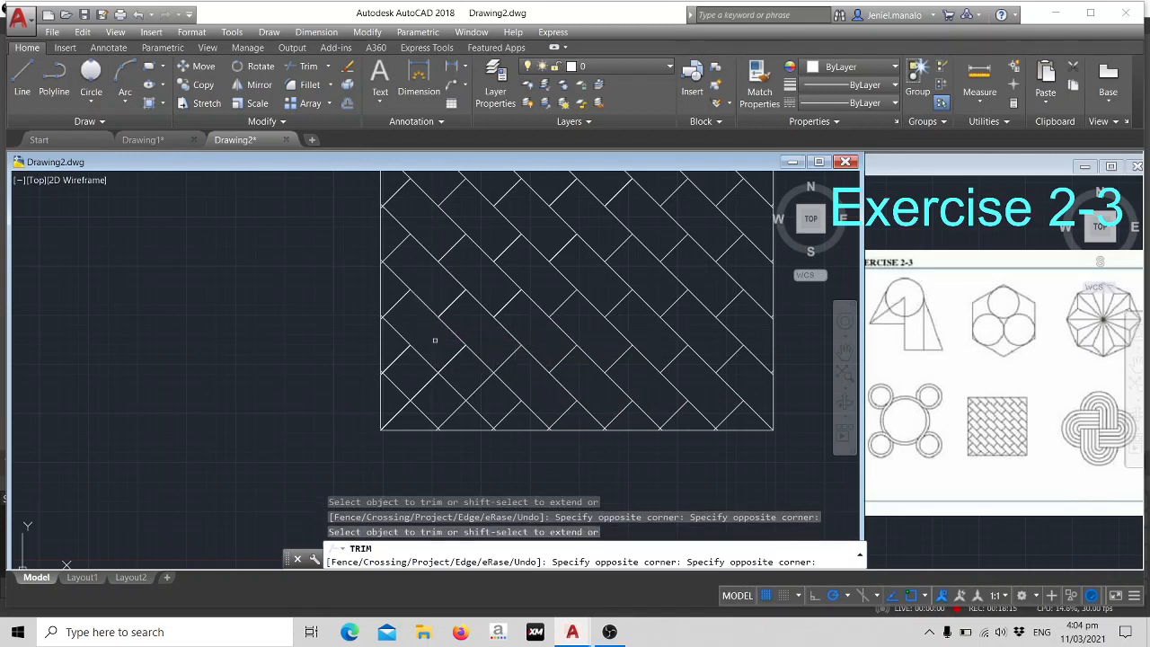
pyautogui.click(490, 376)
pyautogui.click(492, 396)
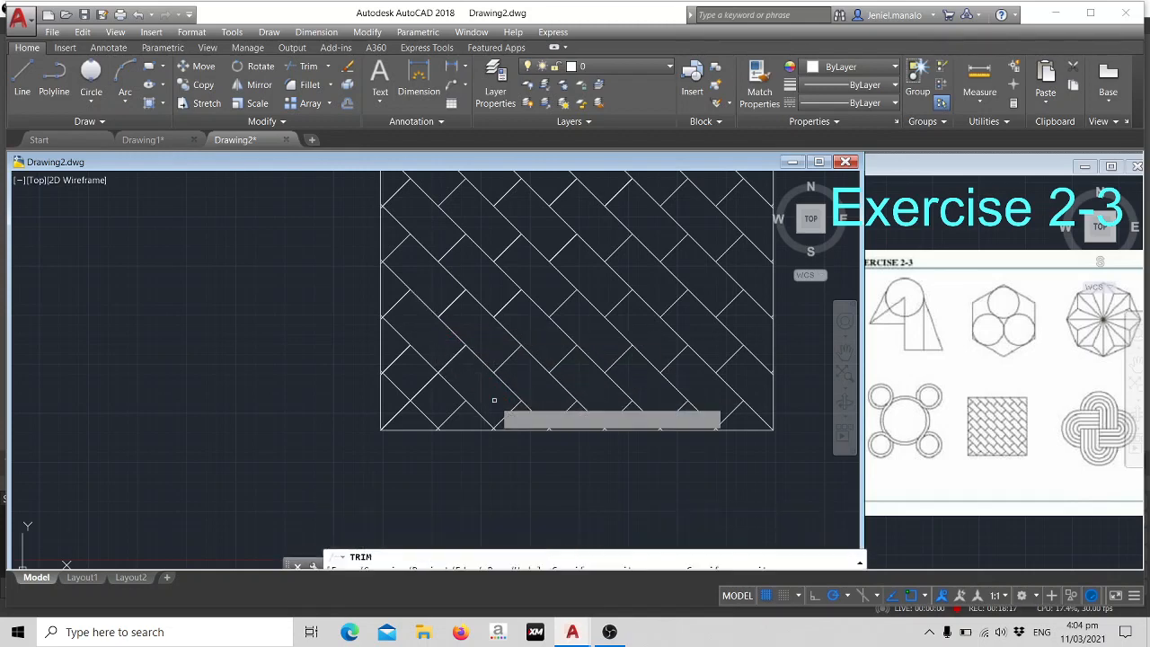
pyautogui.click(417, 379)
pyautogui.click(438, 397)
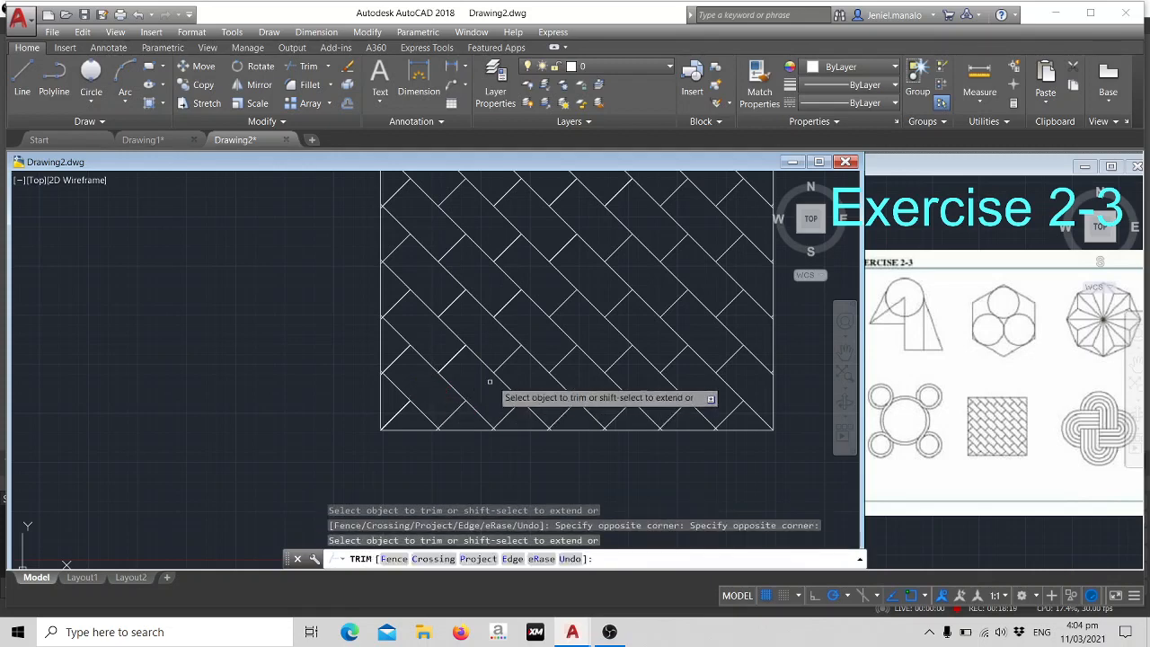
pyautogui.scroll(-2, 509, 371)
pyautogui.moveTo(541, 356); pyautogui.dragTo(376, 356, button='middle')
pyautogui.scroll(1, 441, 335)
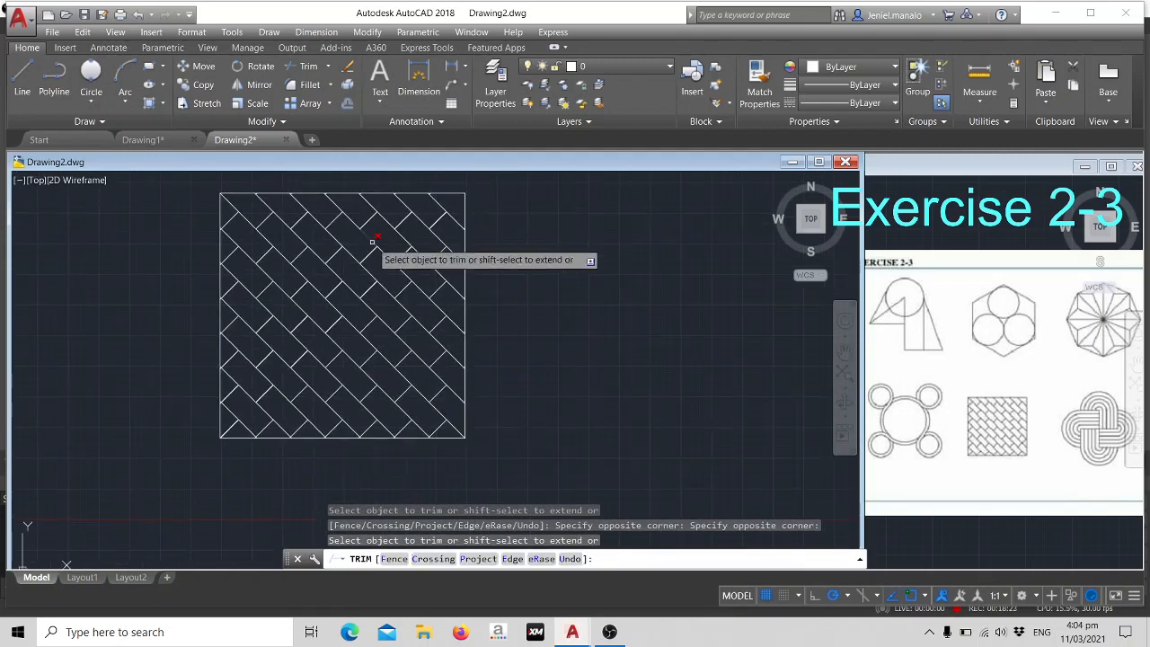
pyautogui.scroll(-4, 521, 316)
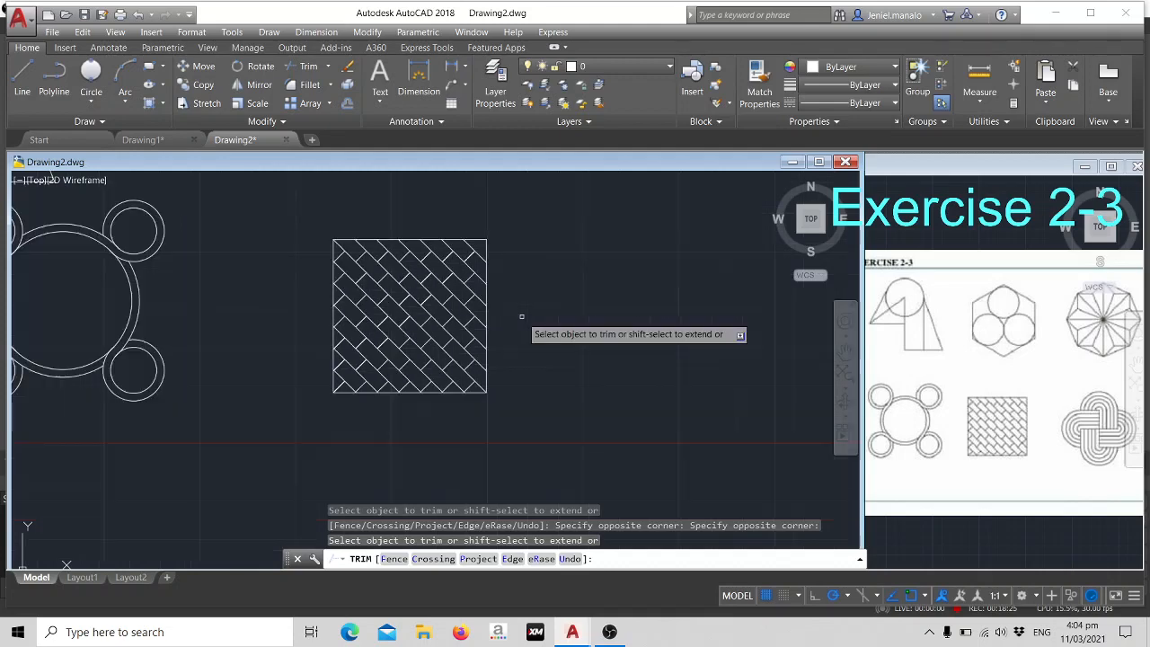
pyautogui.moveTo(580, 283); pyautogui.dragTo(478, 315, button='middle')
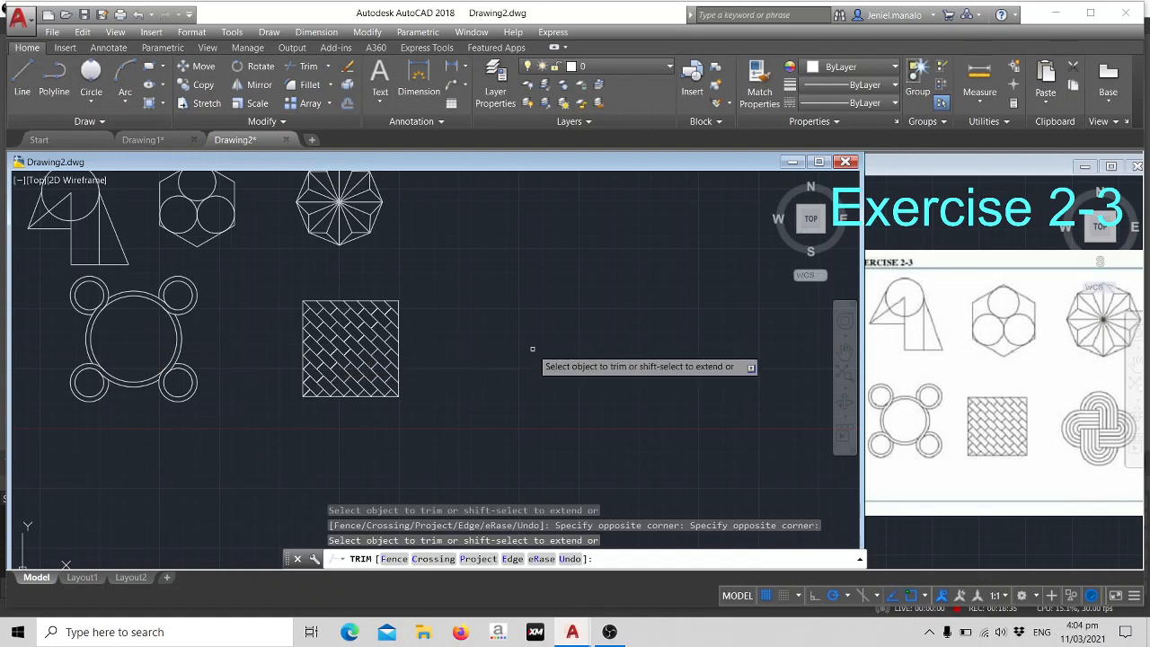
pyautogui.press('Escape')
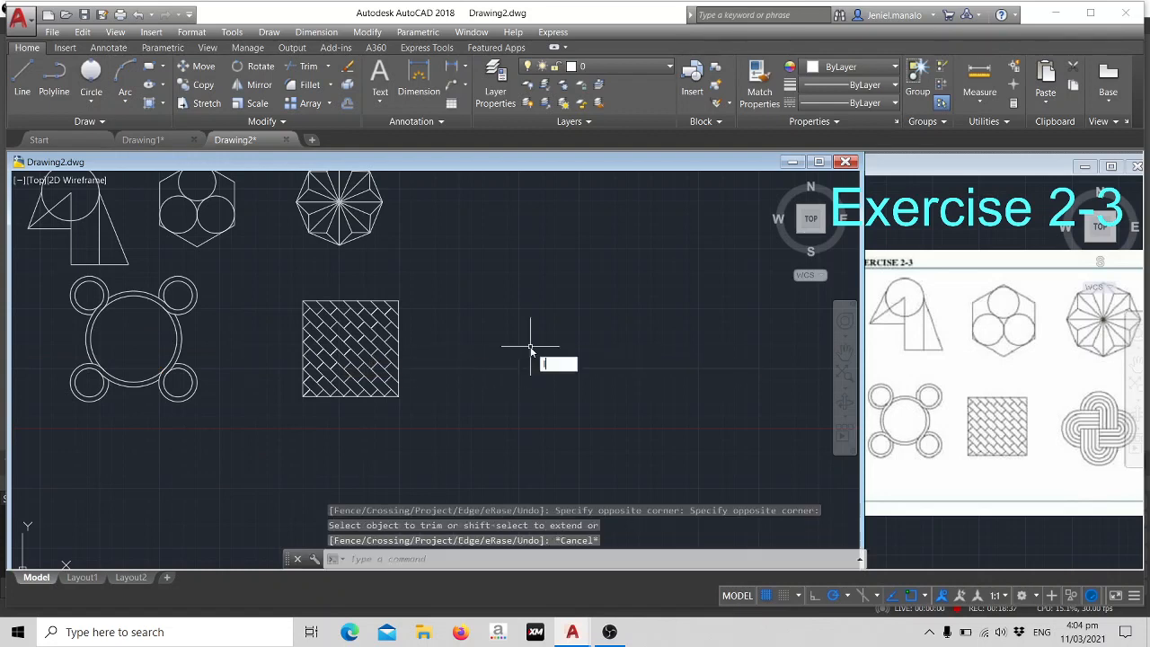
# - Draw a horizontal line 50 units long in the empty space to the right of the woven square
pyautogui.write('L')
pyautogui.press('Return')
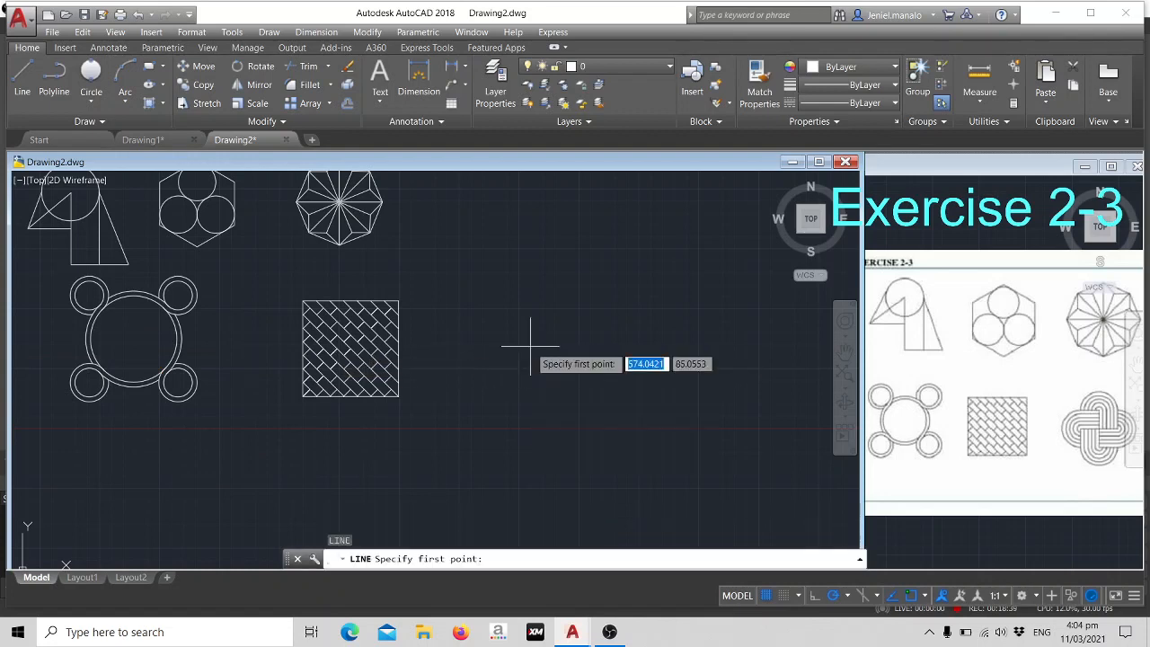
pyautogui.click(561, 307)
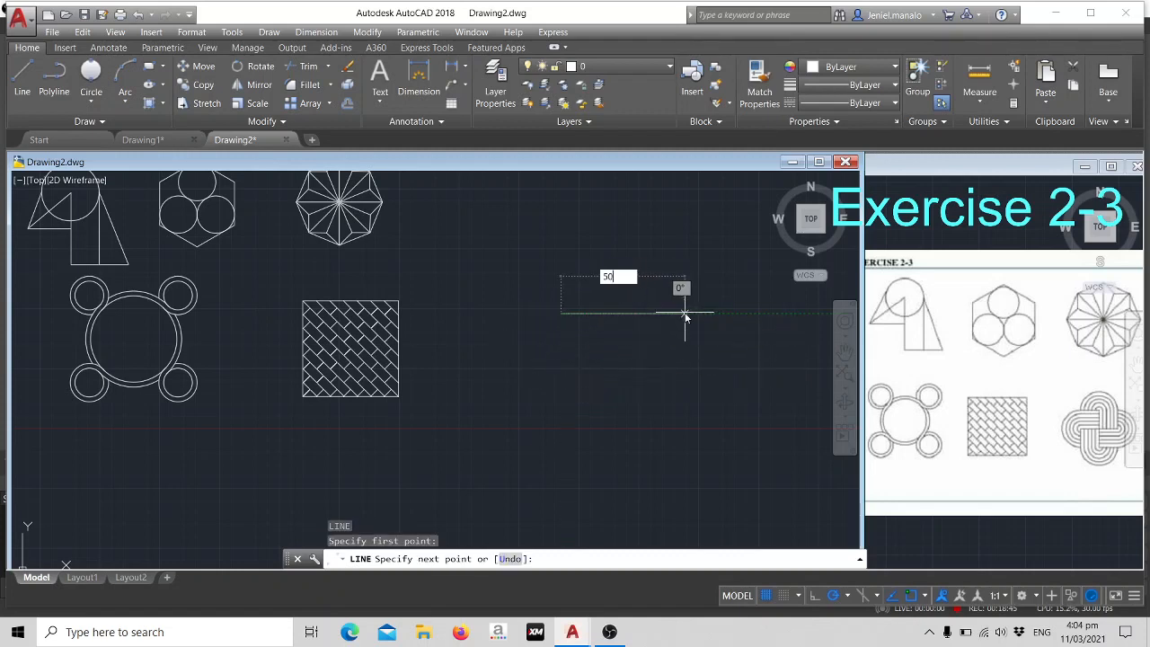
pyautogui.press('Return')
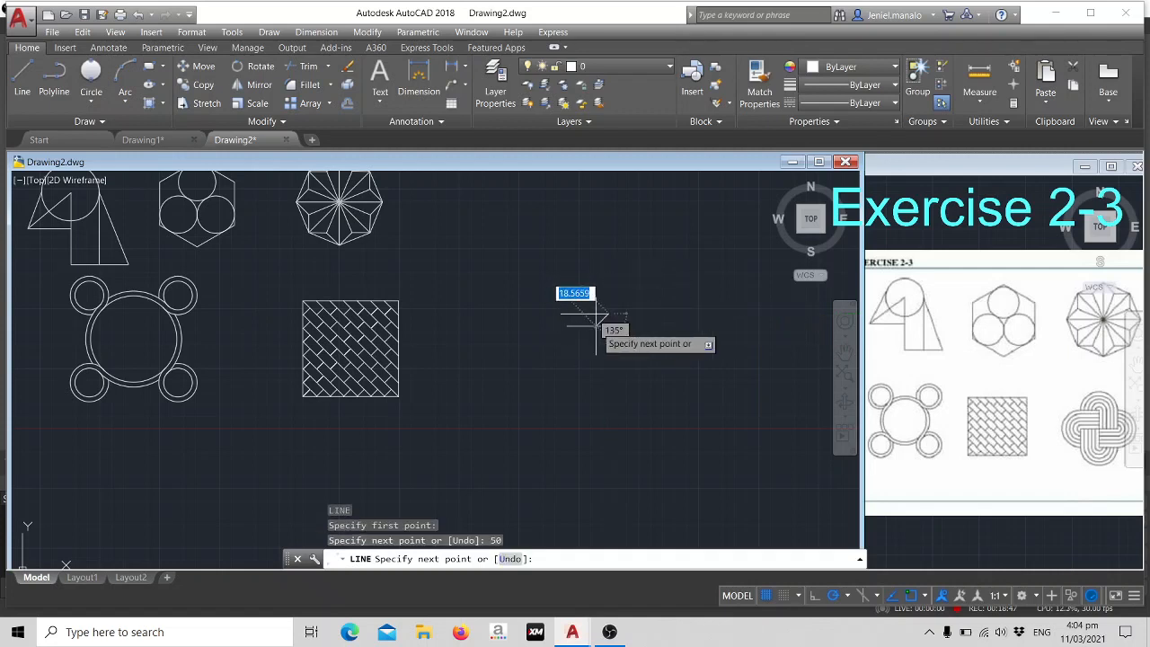
pyautogui.press('Escape')
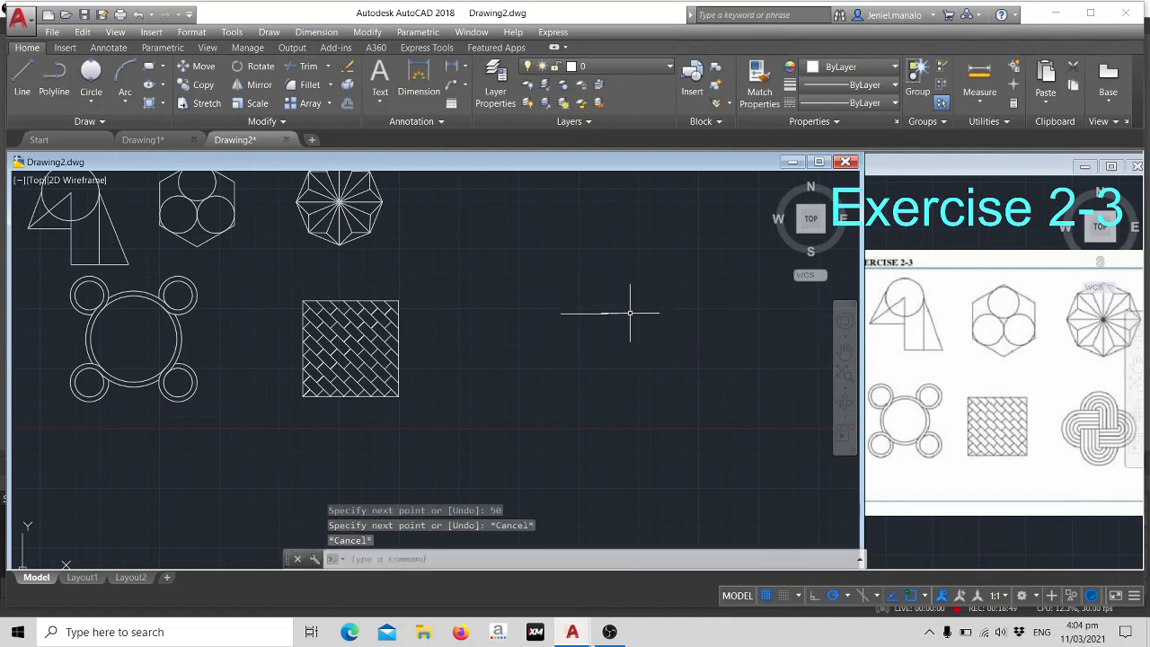
# - Offset the horizontal line downward five times at 10-unit spacing, each from the previous copy
pyautogui.click(598, 313)
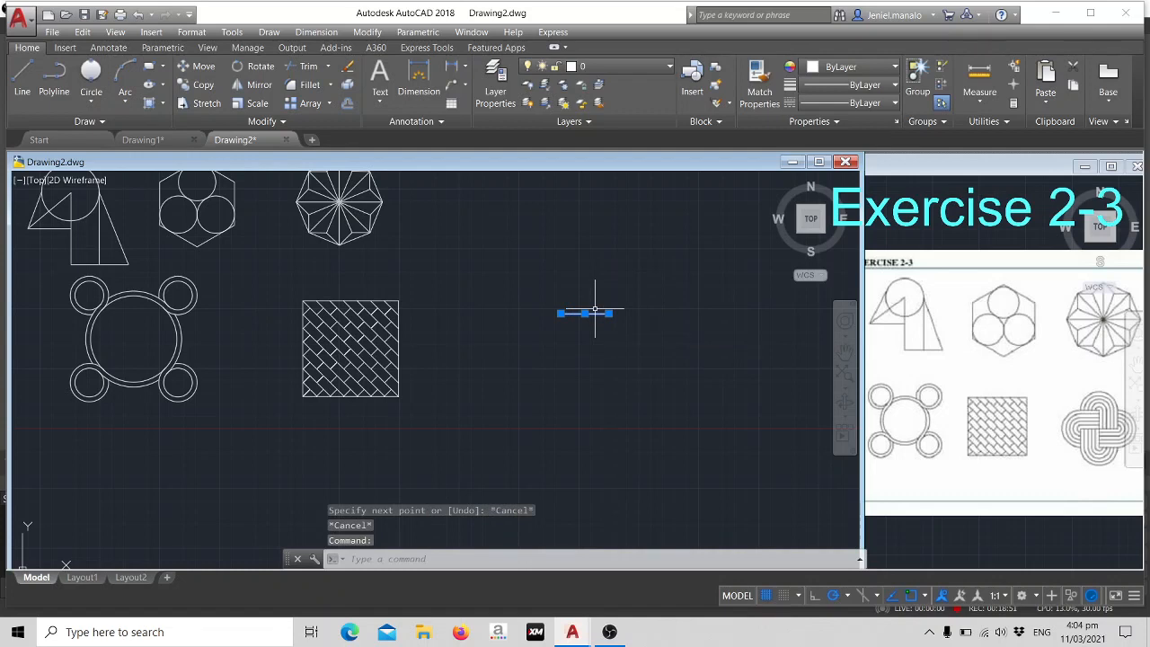
pyautogui.press('Return')
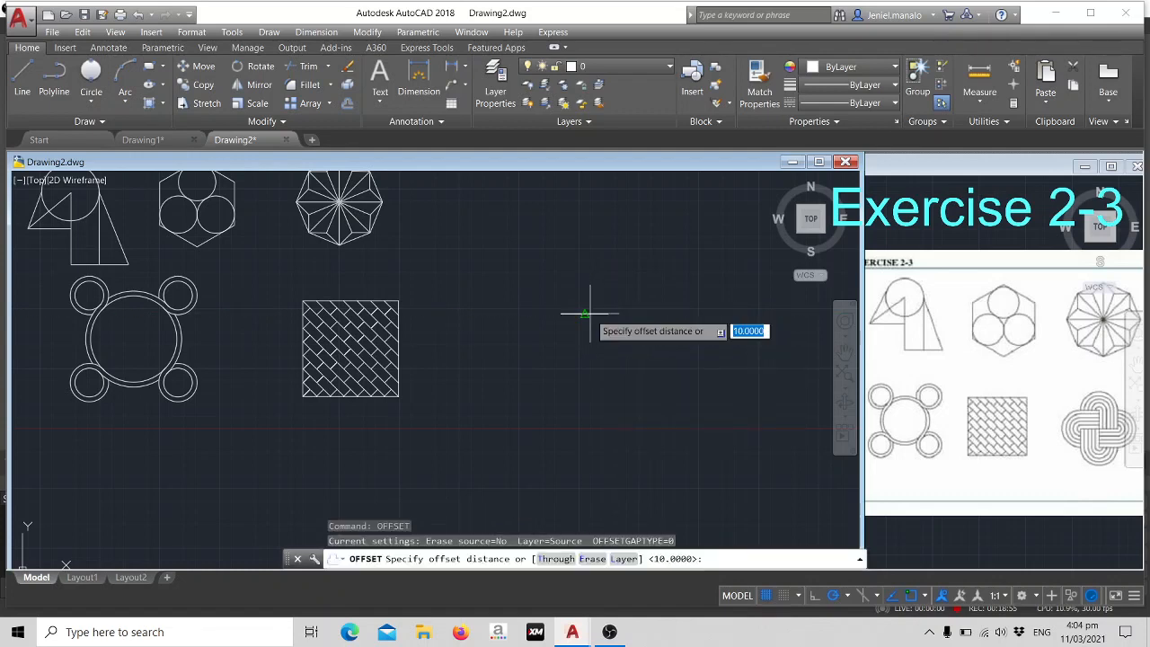
pyautogui.write('10')
pyautogui.press('Return')
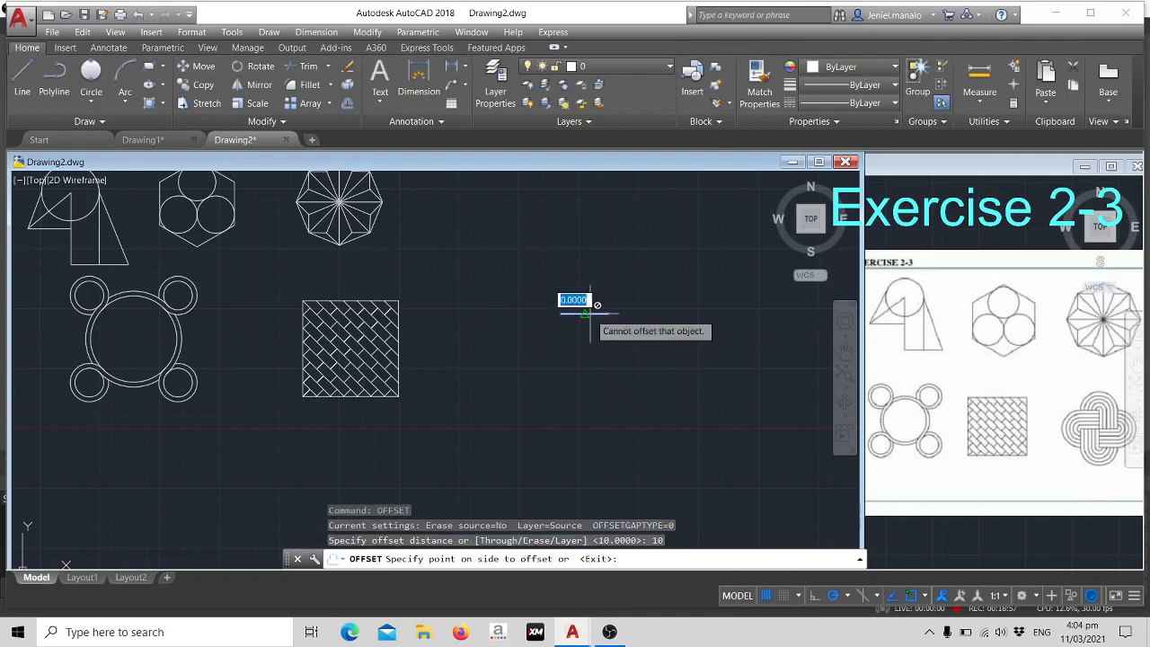
pyautogui.click(583, 329)
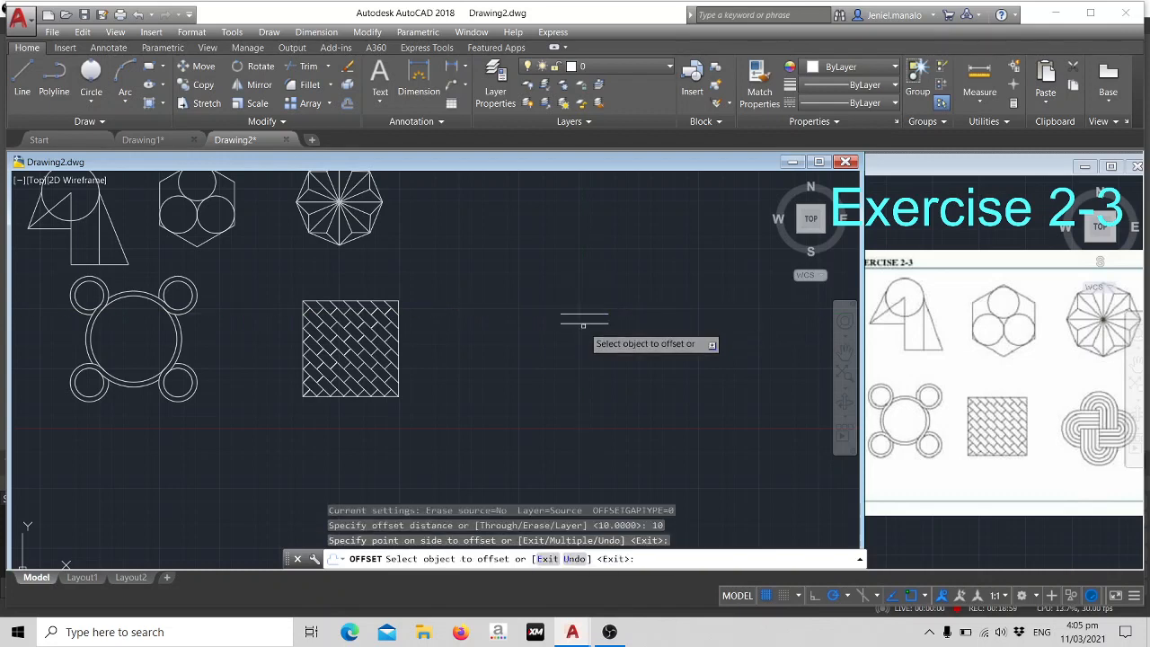
pyautogui.click(585, 322)
pyautogui.click(585, 339)
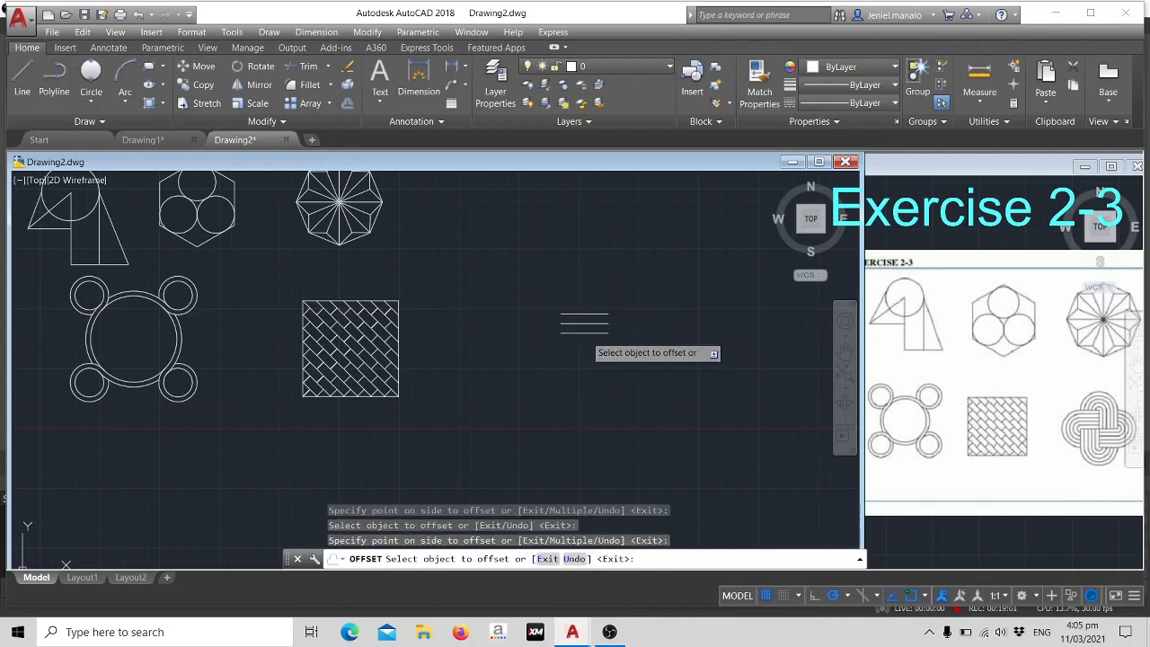
pyautogui.click(585, 333)
pyautogui.click(585, 344)
pyautogui.click(585, 342)
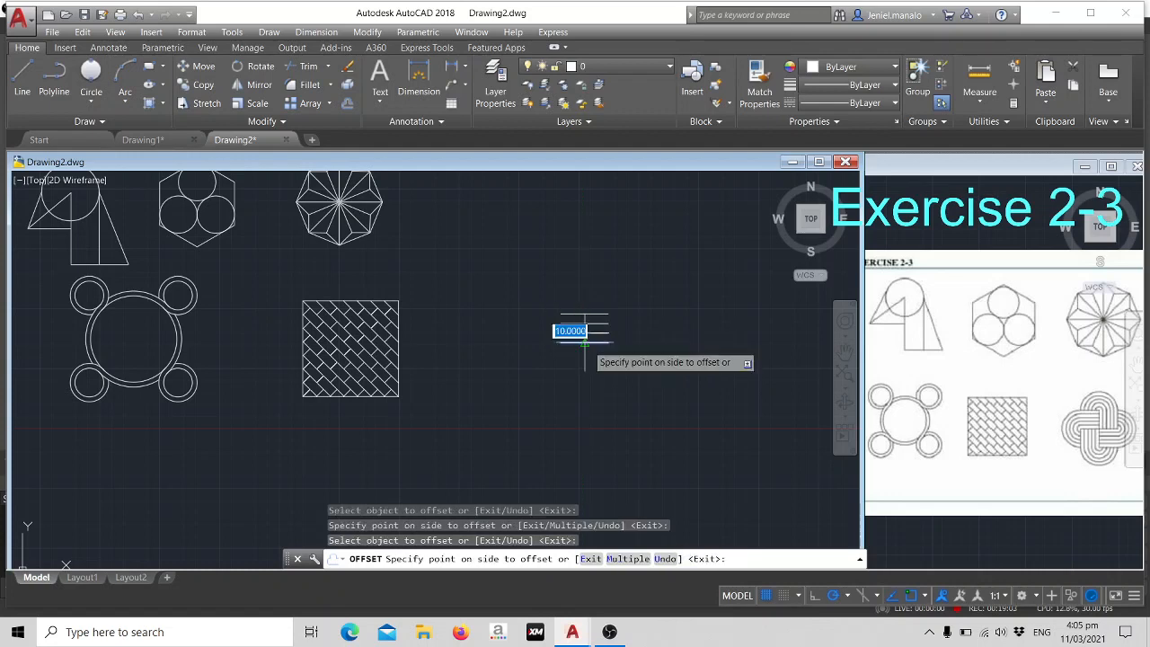
pyautogui.click(585, 350)
pyautogui.click(586, 358)
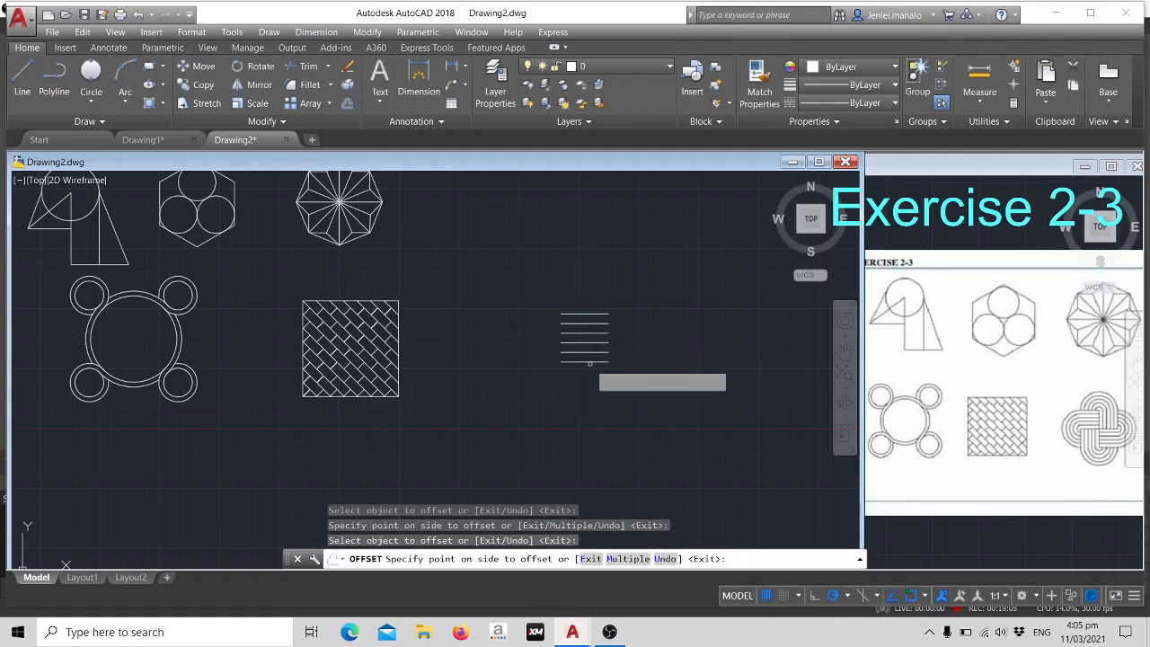
pyautogui.click(589, 363)
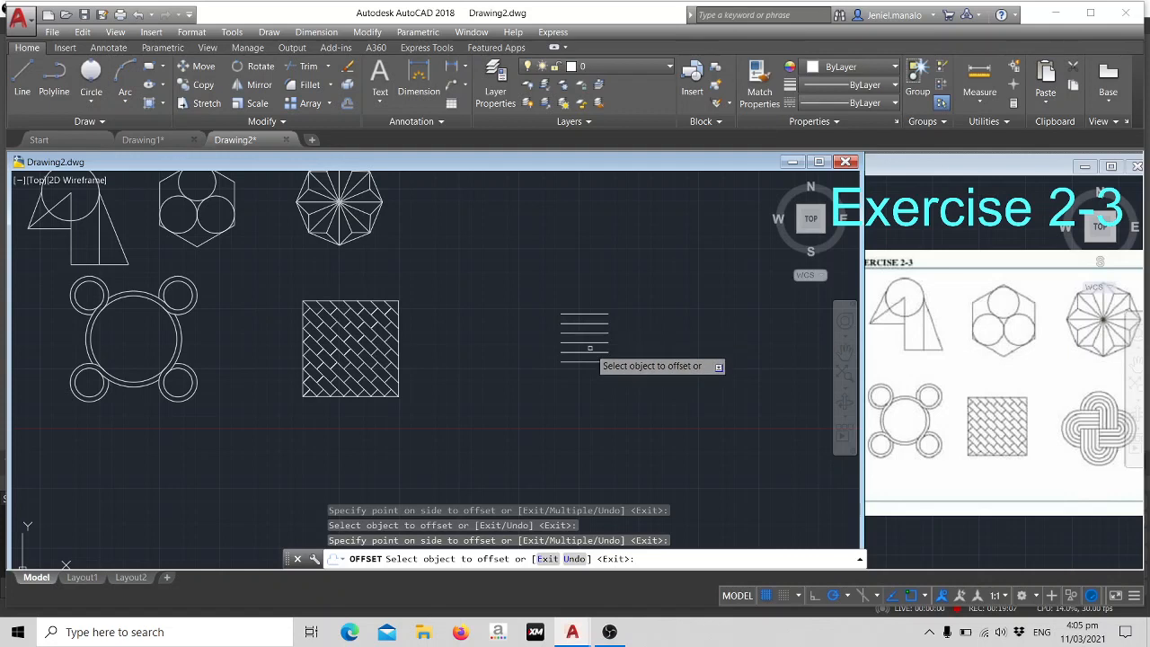
pyautogui.press('Escape')
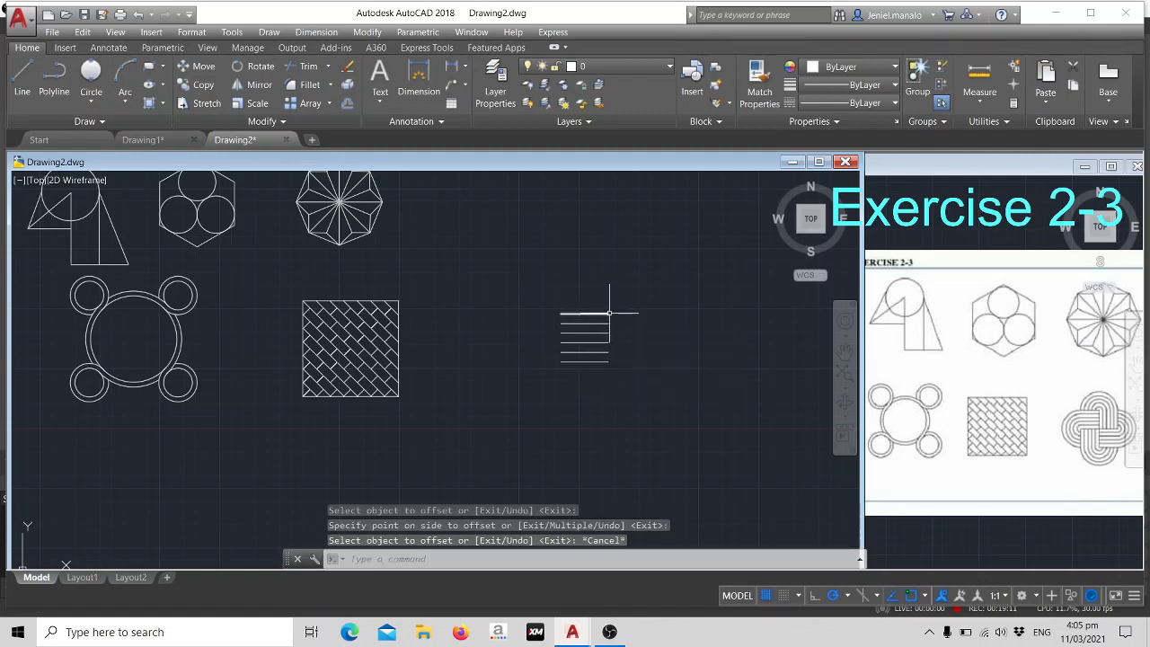
# - Draw three concentric circles with radii 10, 20 and 30, centred on the right end of the top horizontal line
pyautogui.write('c')
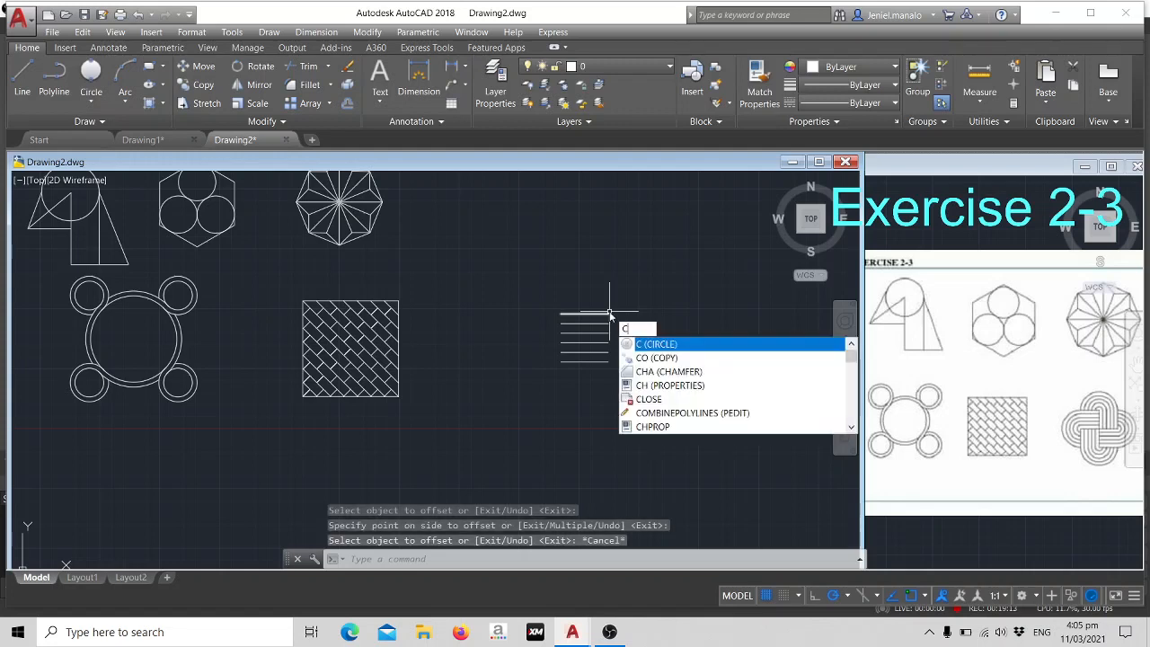
pyautogui.press('Return')
pyautogui.click(609, 313)
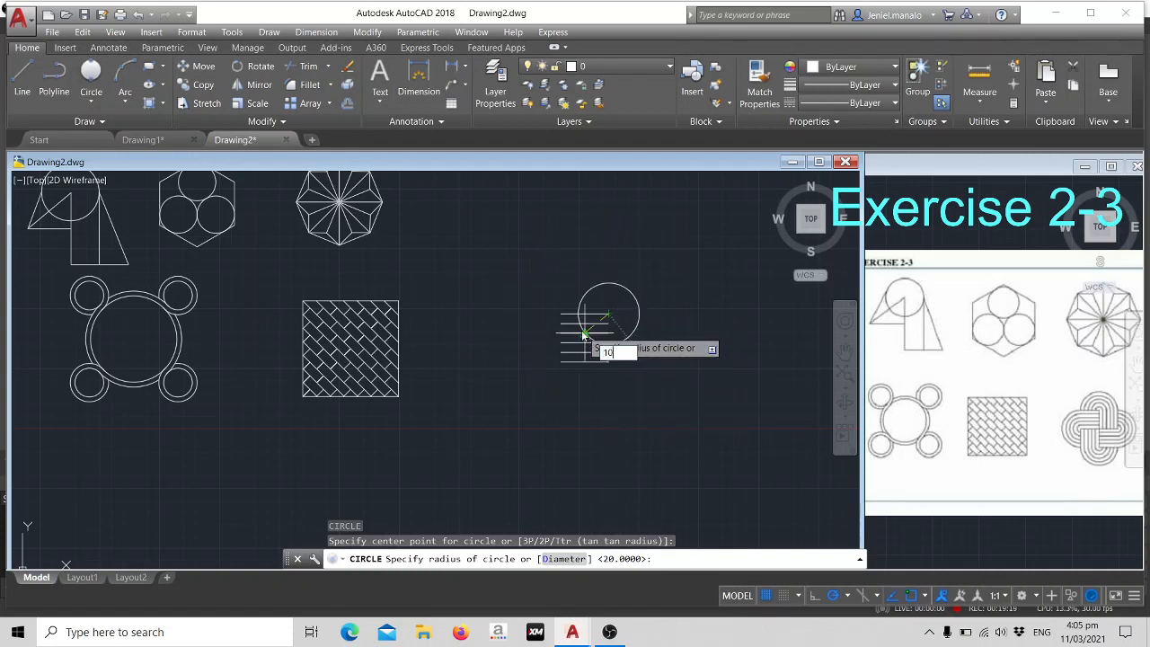
pyautogui.press('Return')
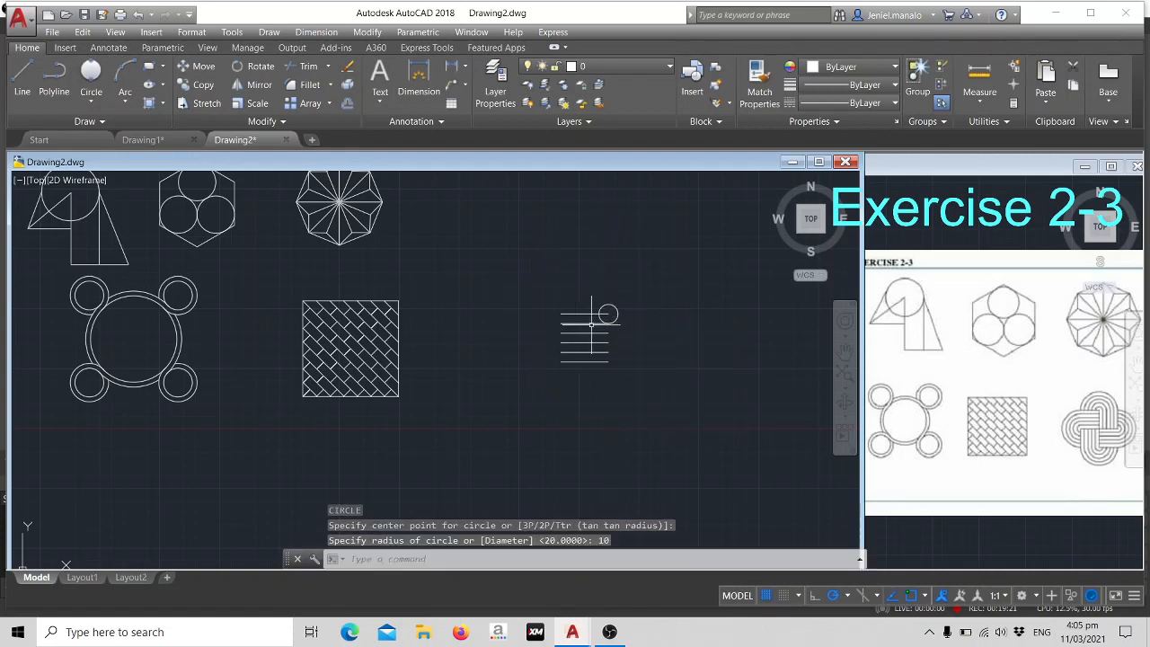
pyautogui.press('Return')
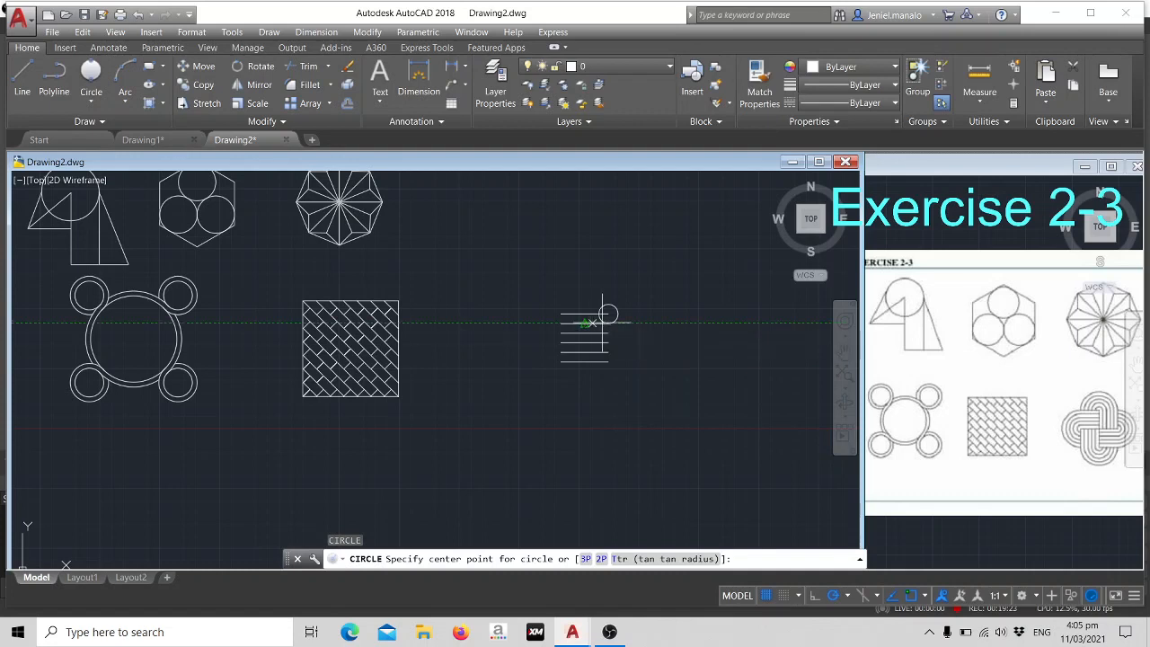
pyautogui.click(608, 314)
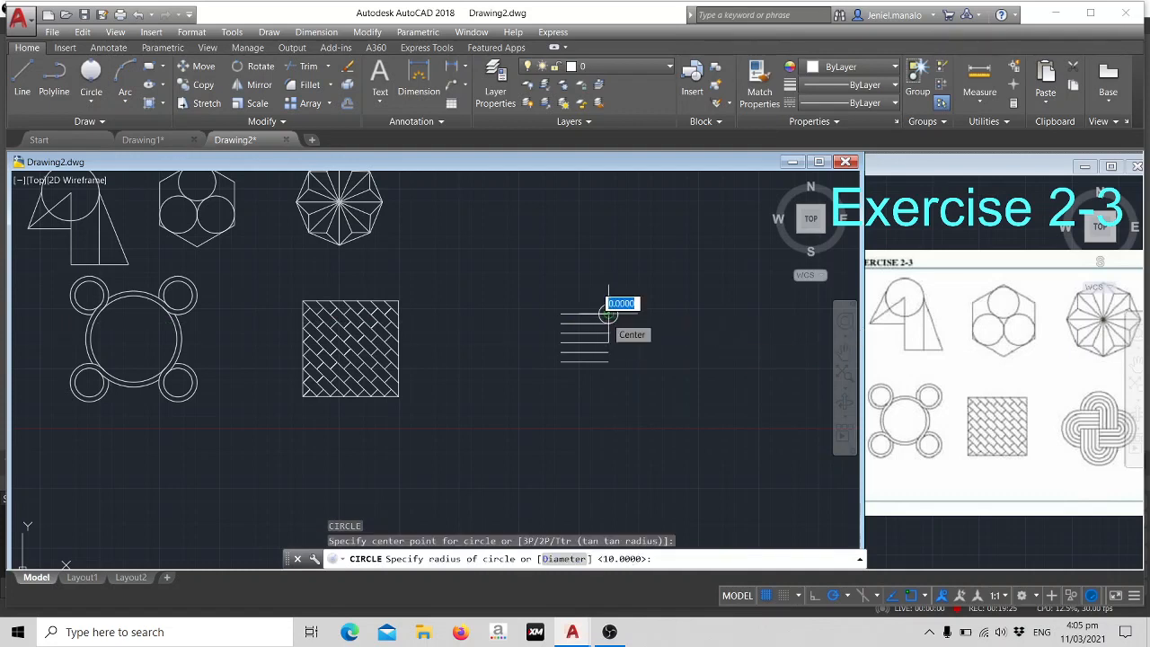
pyautogui.write('20')
pyautogui.press('Return')
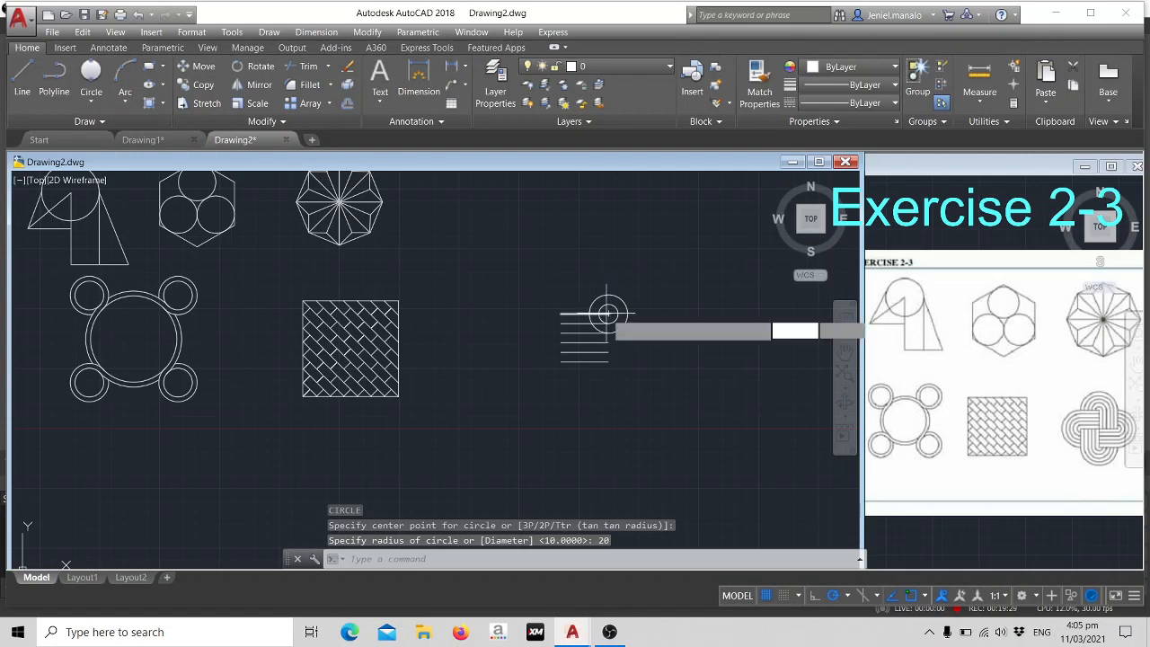
pyautogui.press('Return')
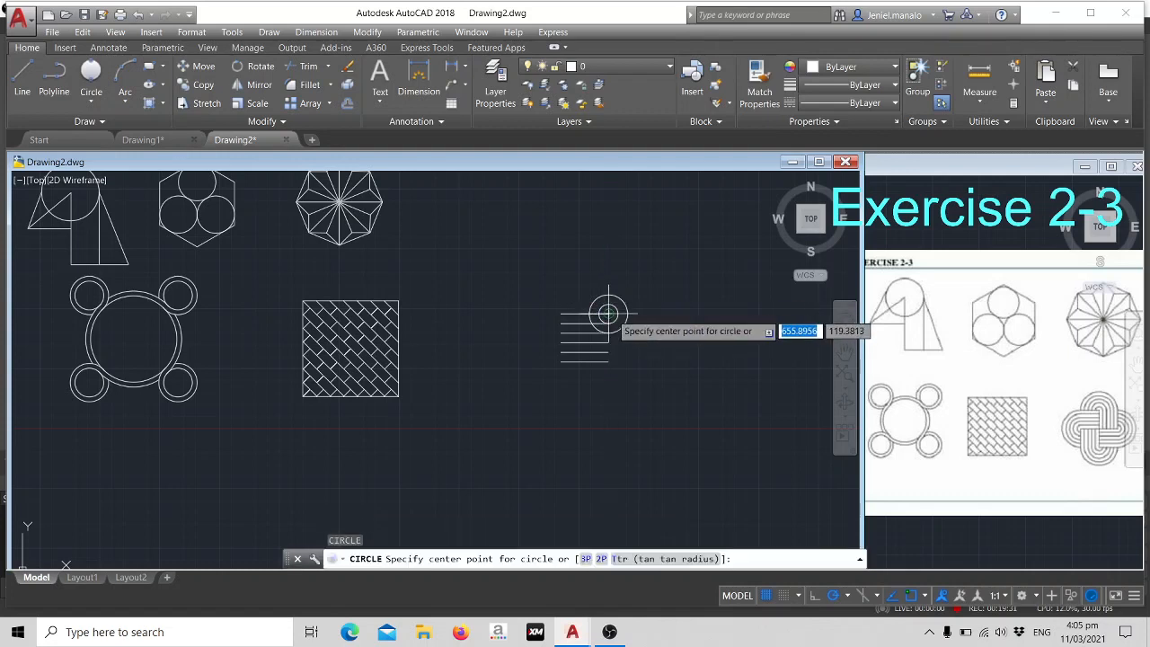
pyautogui.click(608, 312)
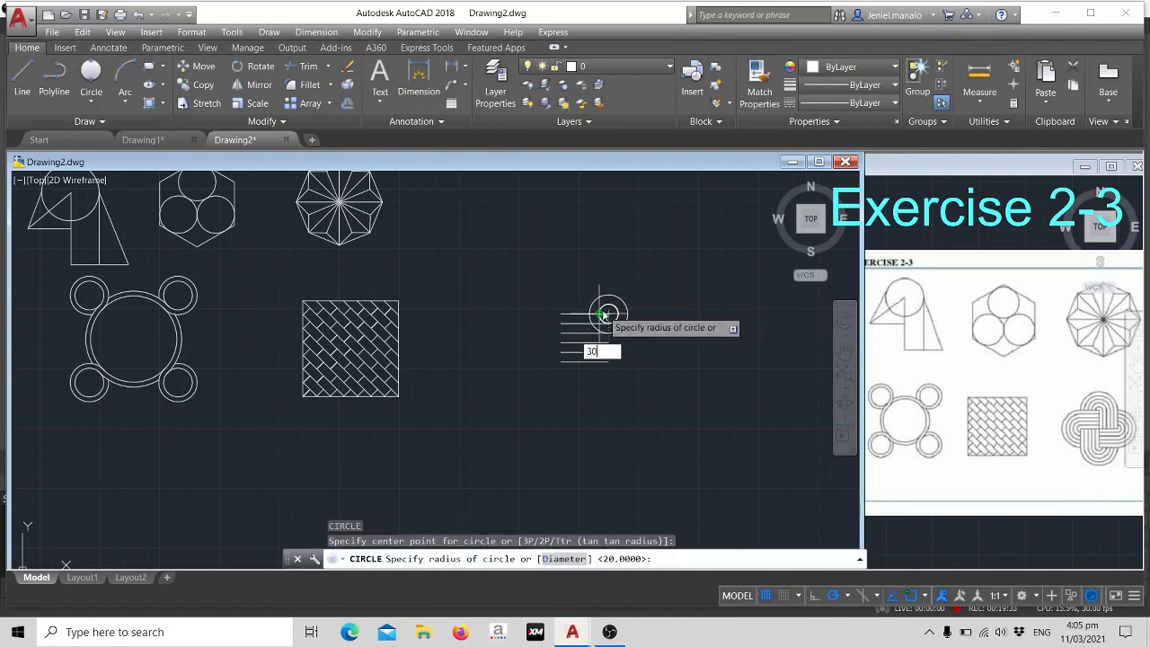
pyautogui.write('30')
pyautogui.press('Return')
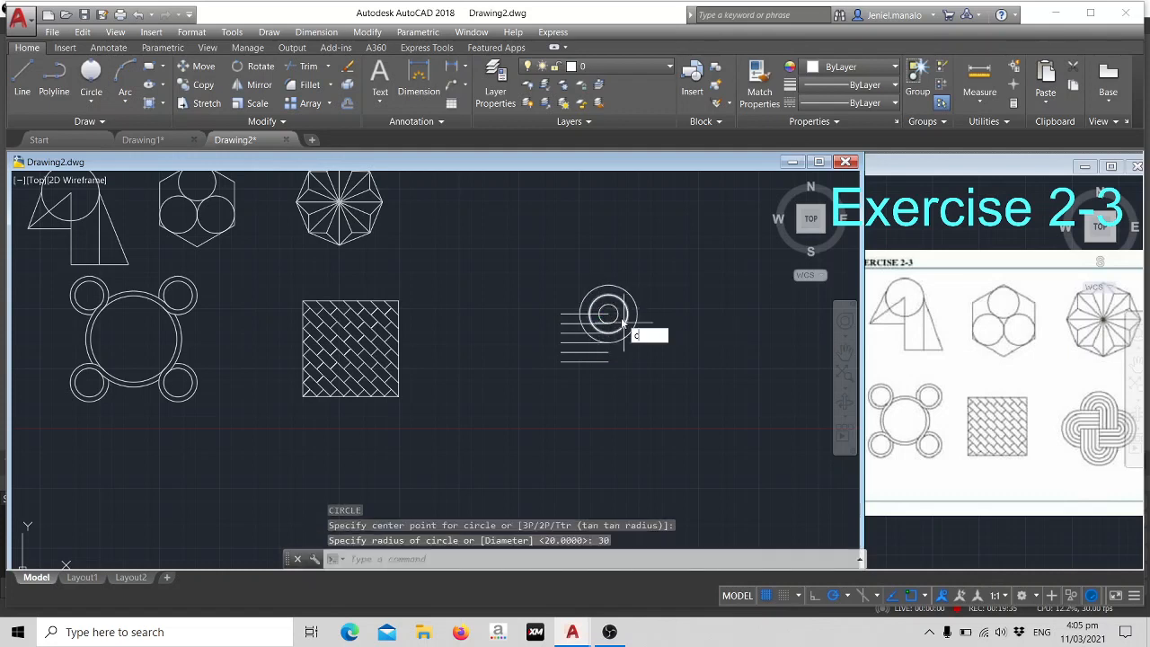
# - Add two more concentric circles of radius 40 and 50 around the same centre
pyautogui.press('Return')
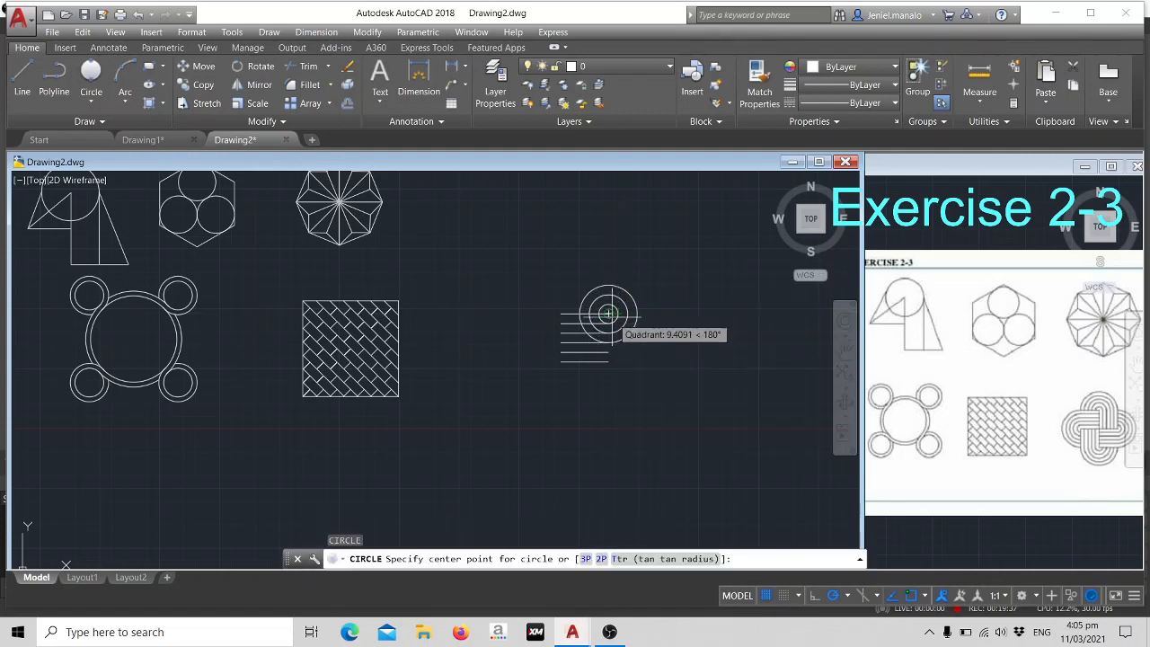
pyautogui.click(608, 313)
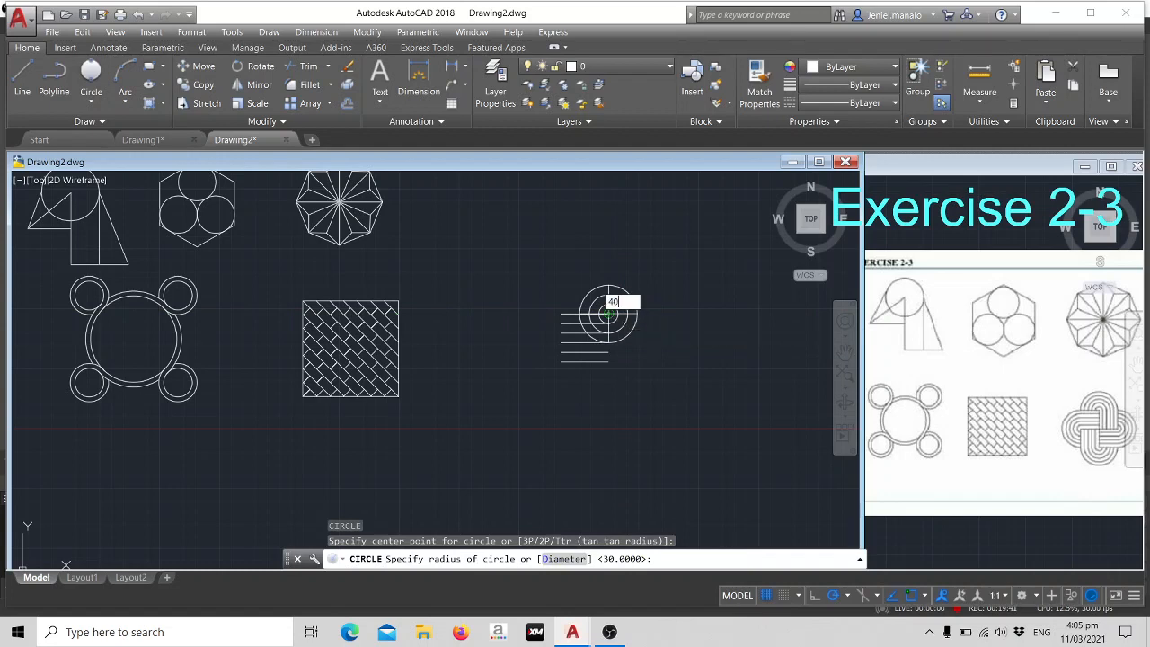
pyautogui.press('Return')
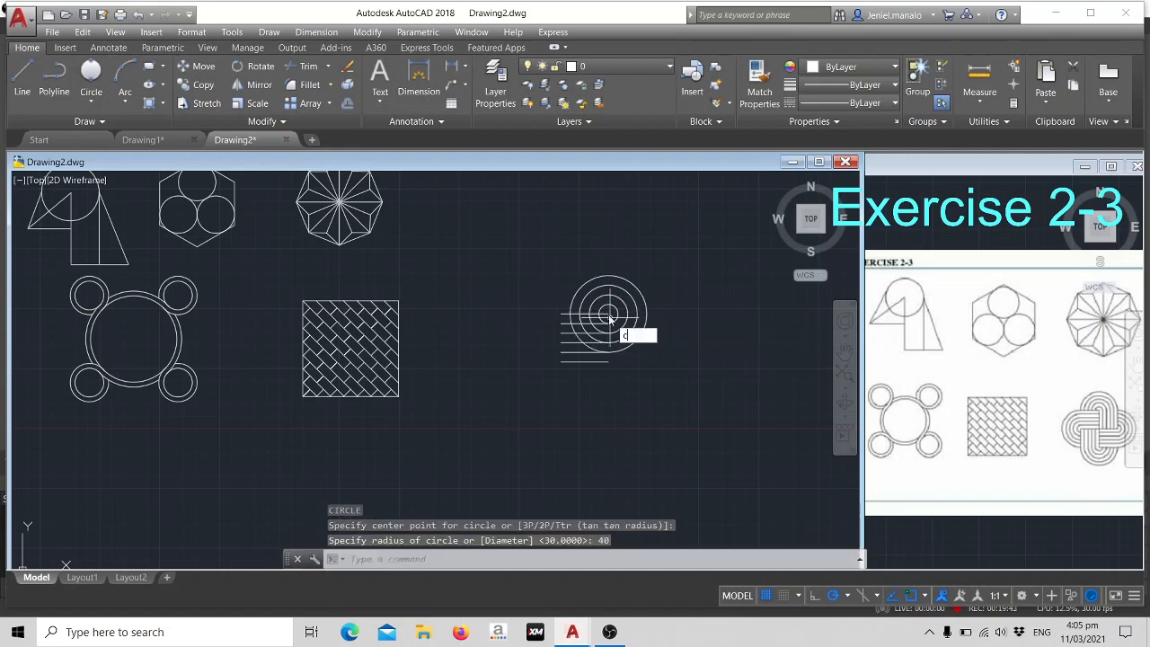
pyautogui.write('c')
pyautogui.press('Return')
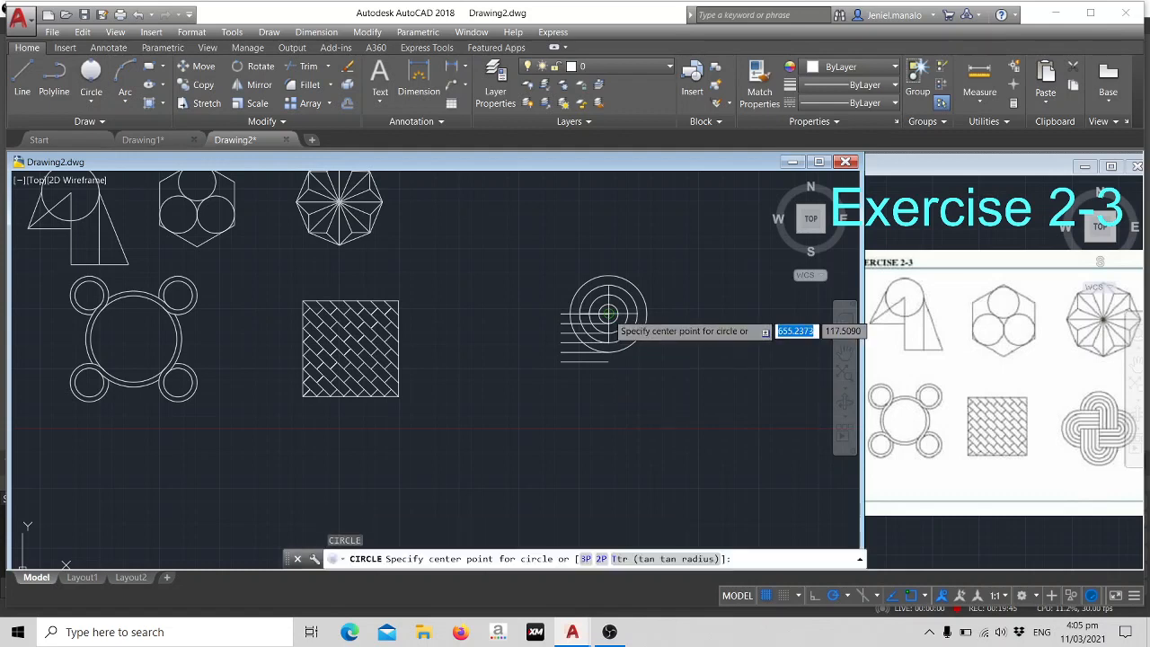
pyautogui.click(608, 312)
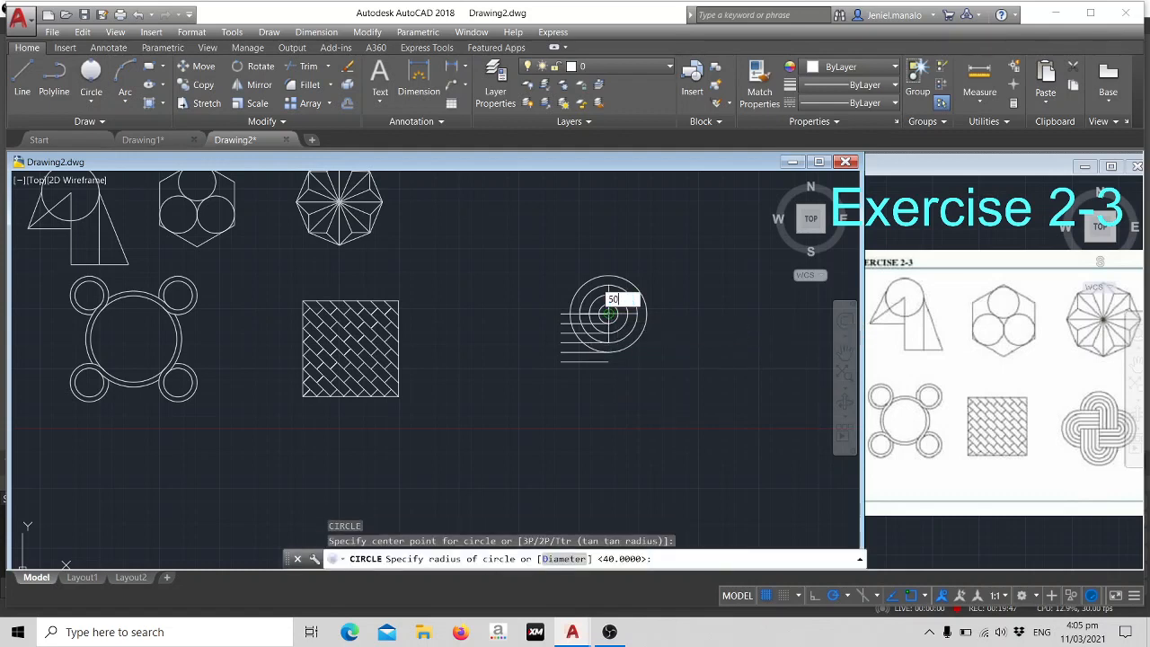
pyautogui.press('Return')
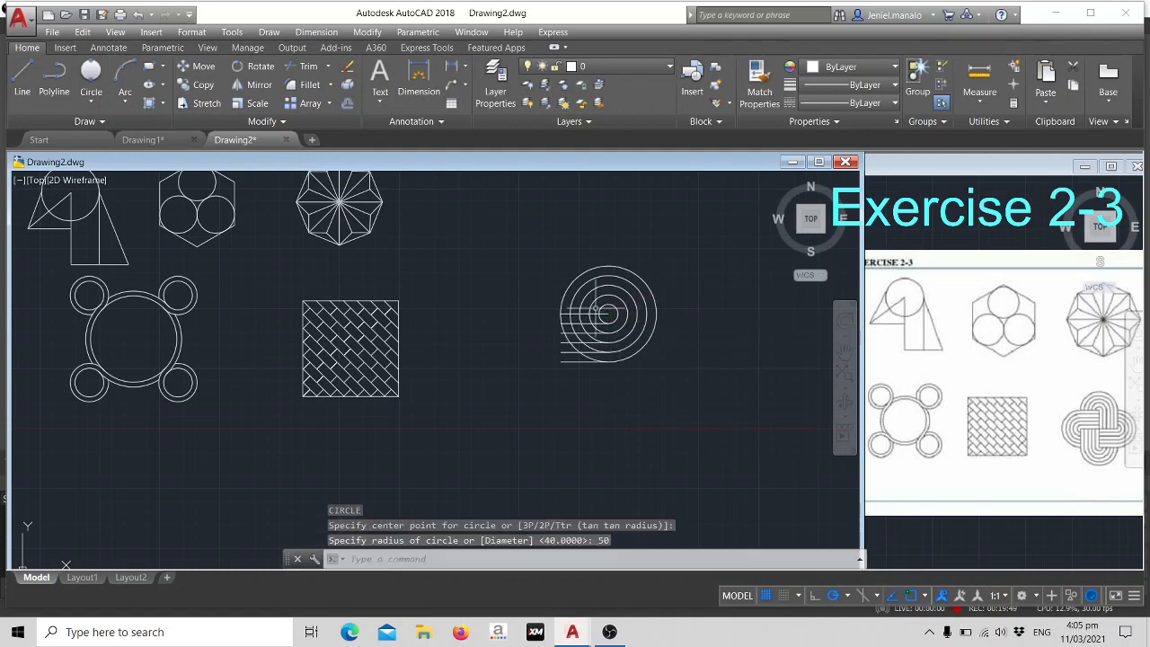
pyautogui.press('Escape')
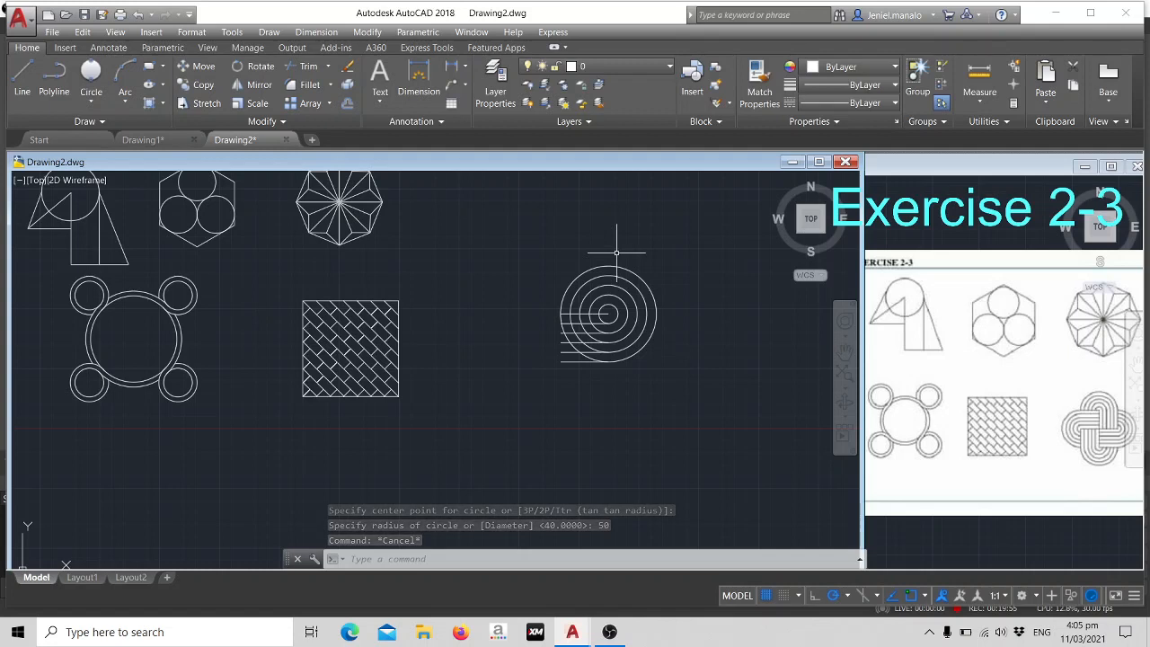
# - Draw a vertical line across the largest circle from its top quadrant to its bottom quadrant
pyautogui.write('l')
pyautogui.press('Return')
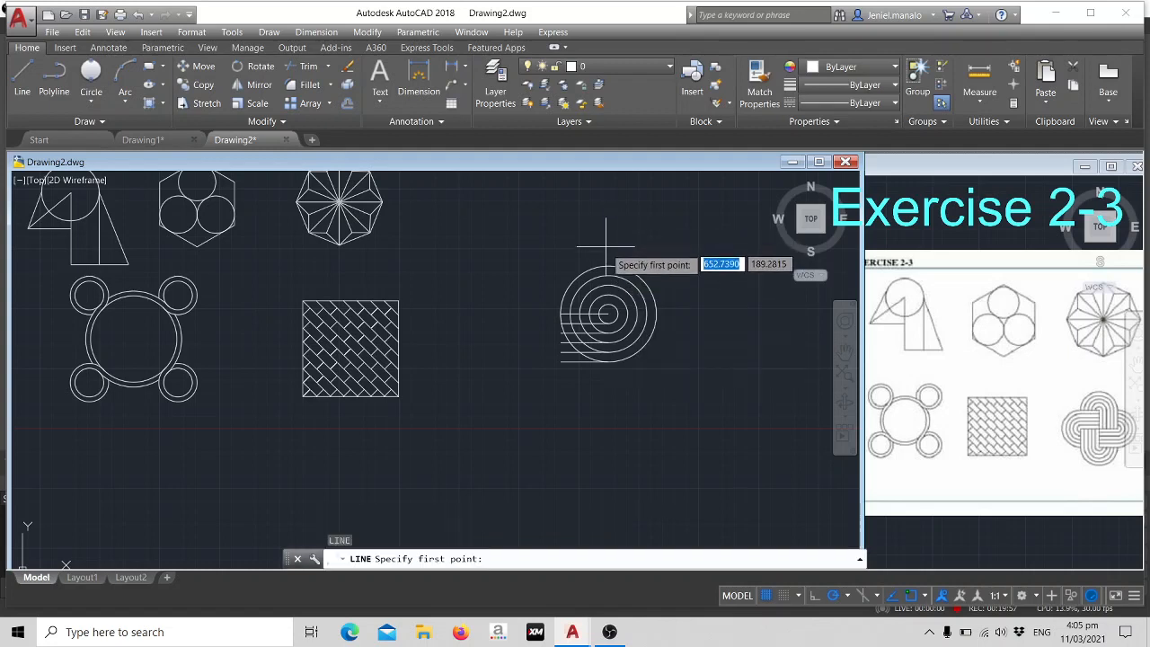
pyautogui.click(608, 265)
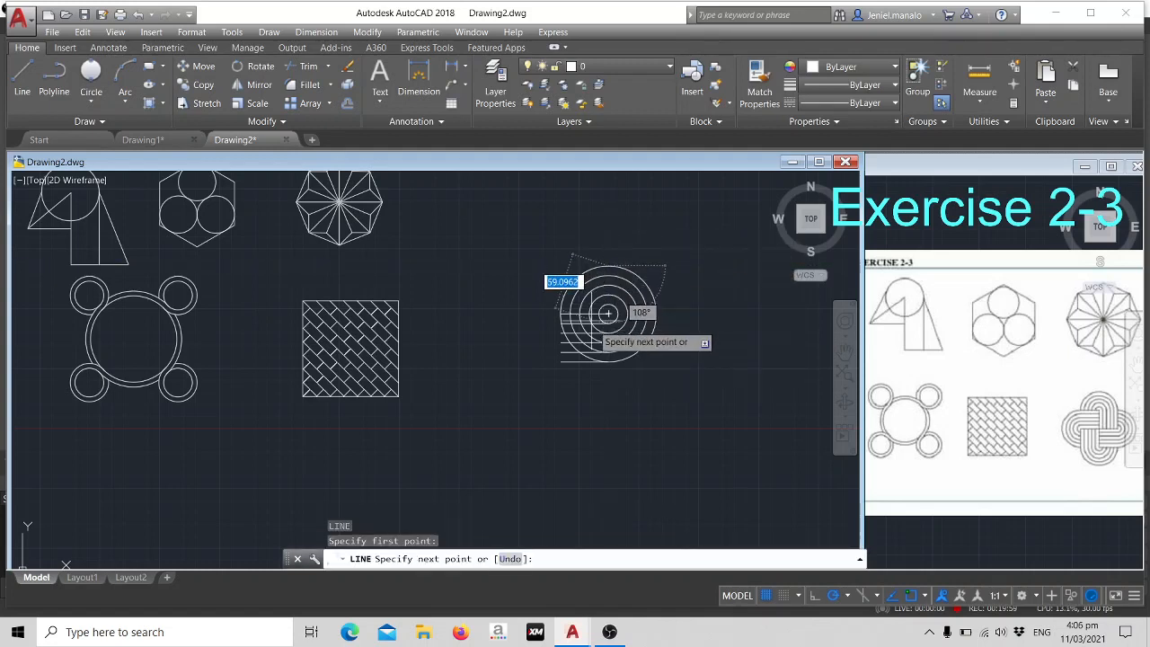
pyautogui.click(608, 359)
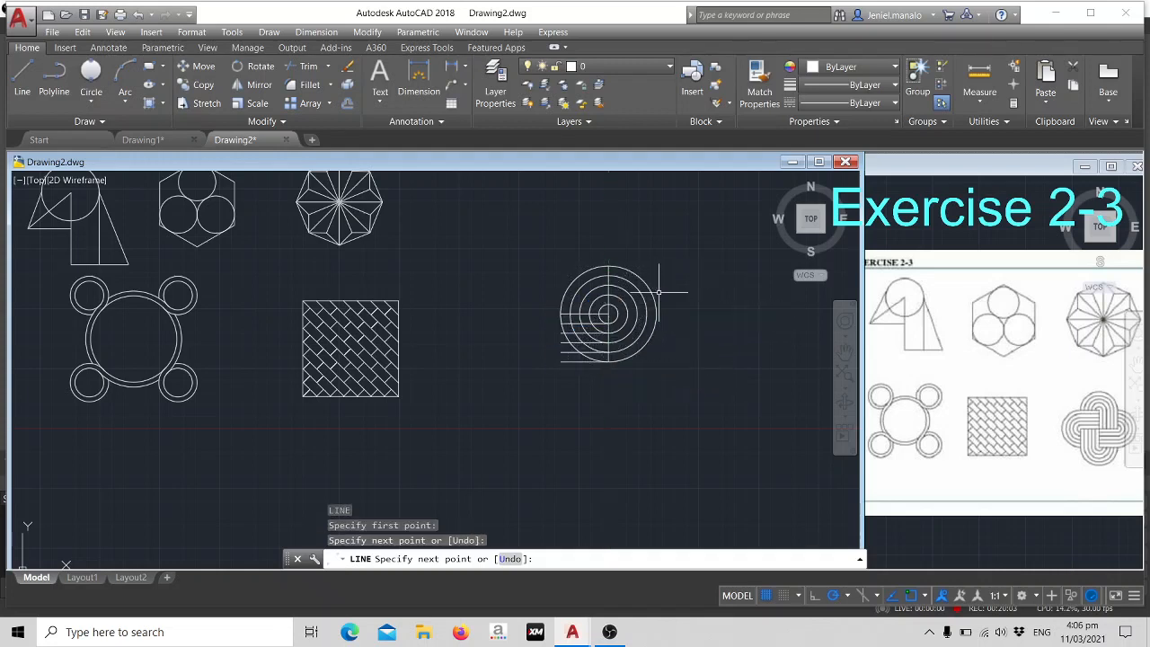
pyautogui.press('Escape')
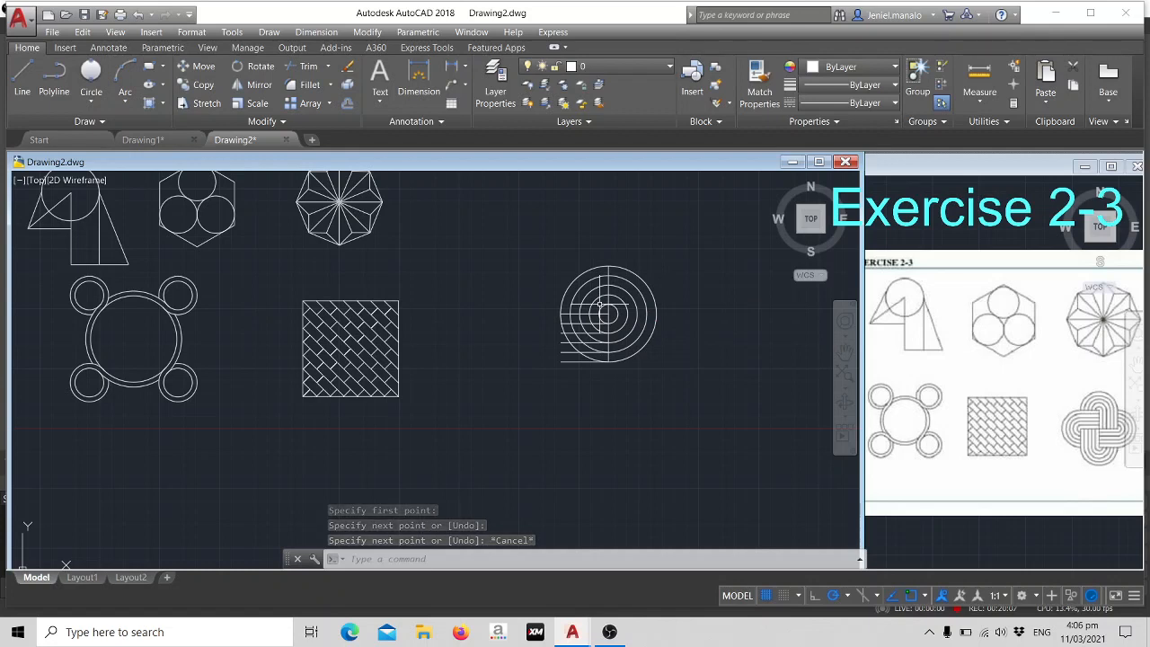
# - Trim the upper-left quarter of all five circles, above the top horizontal line and left of the vertical line
pyautogui.write('TR')
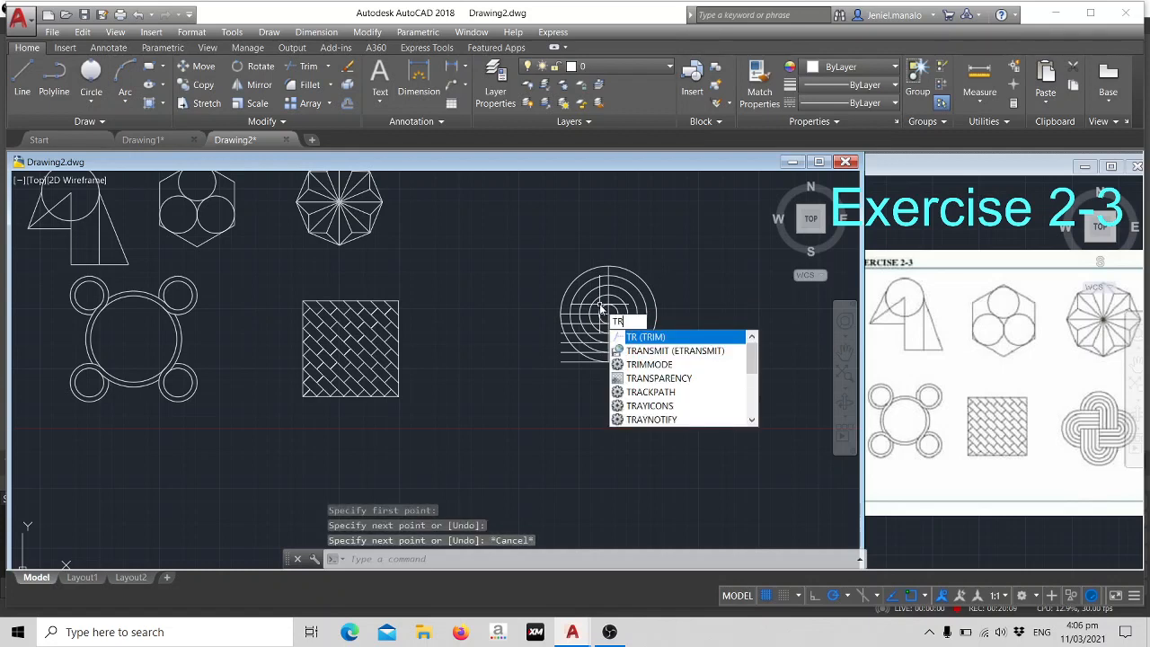
pyautogui.press('Return')
pyautogui.press('Return')
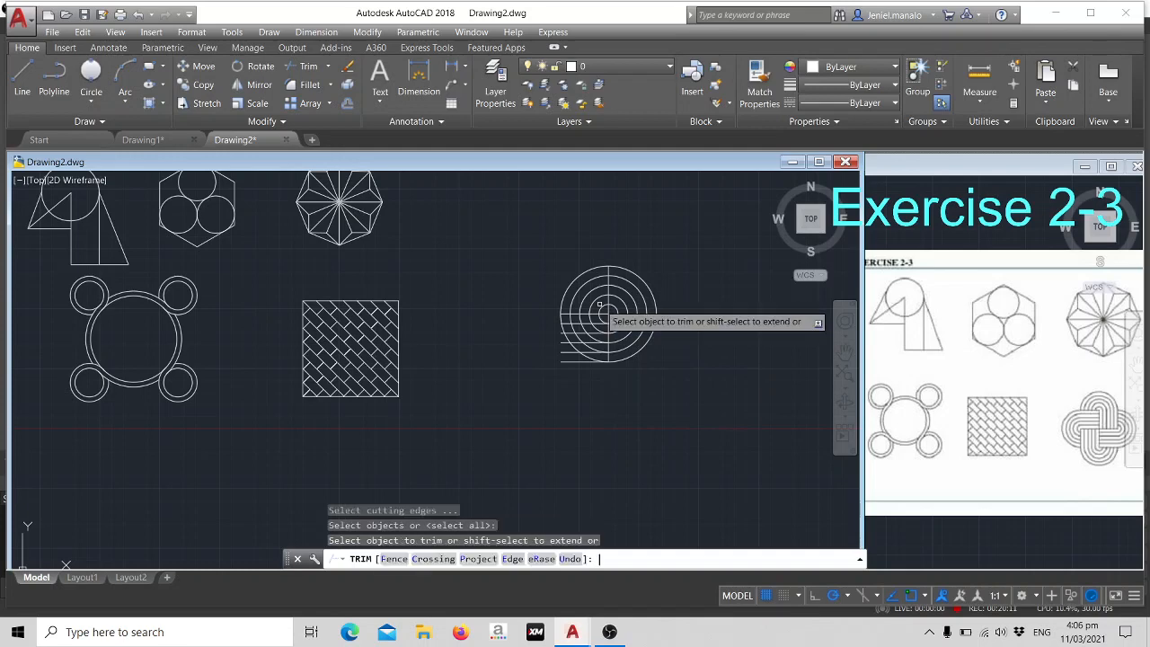
pyautogui.scroll(4, 602, 307)
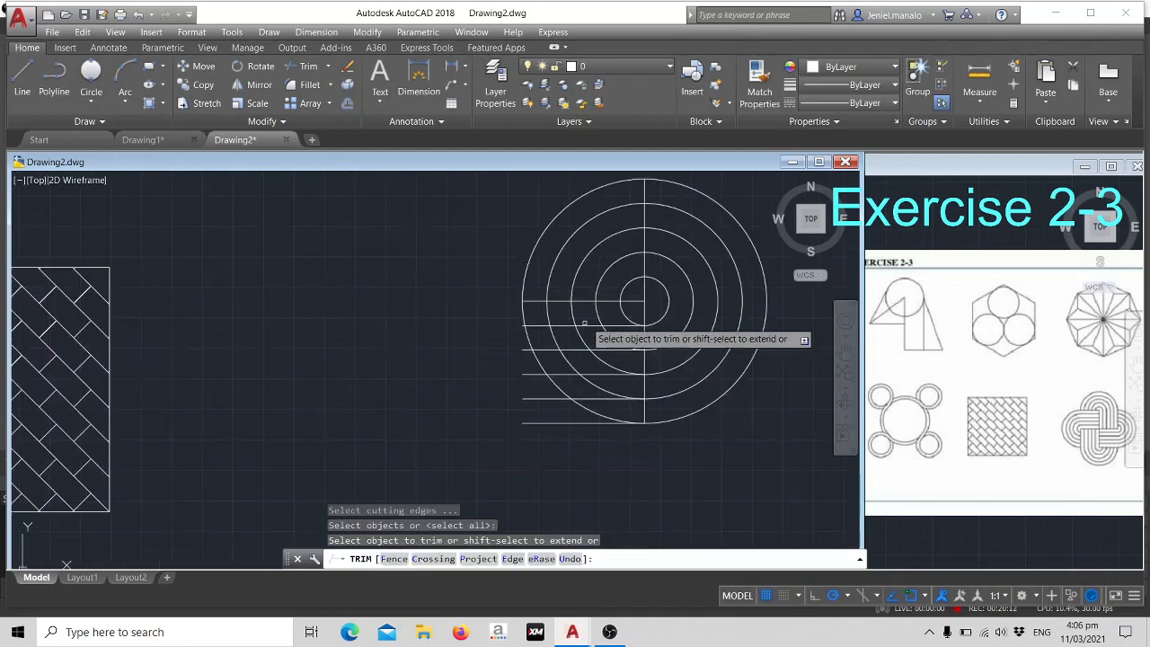
pyautogui.click(641, 290)
pyautogui.click(520, 216)
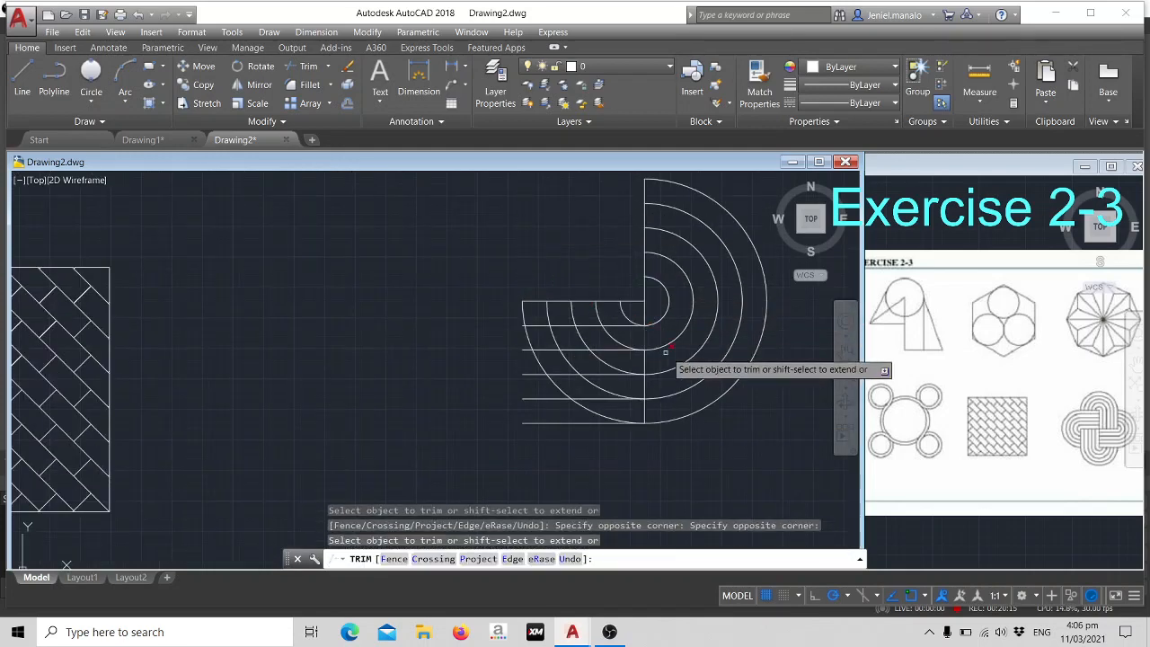
# - Trim the circle arcs left of the vertical line in the three gaps between the first and fourth horizontal lines
pyautogui.click(640, 313)
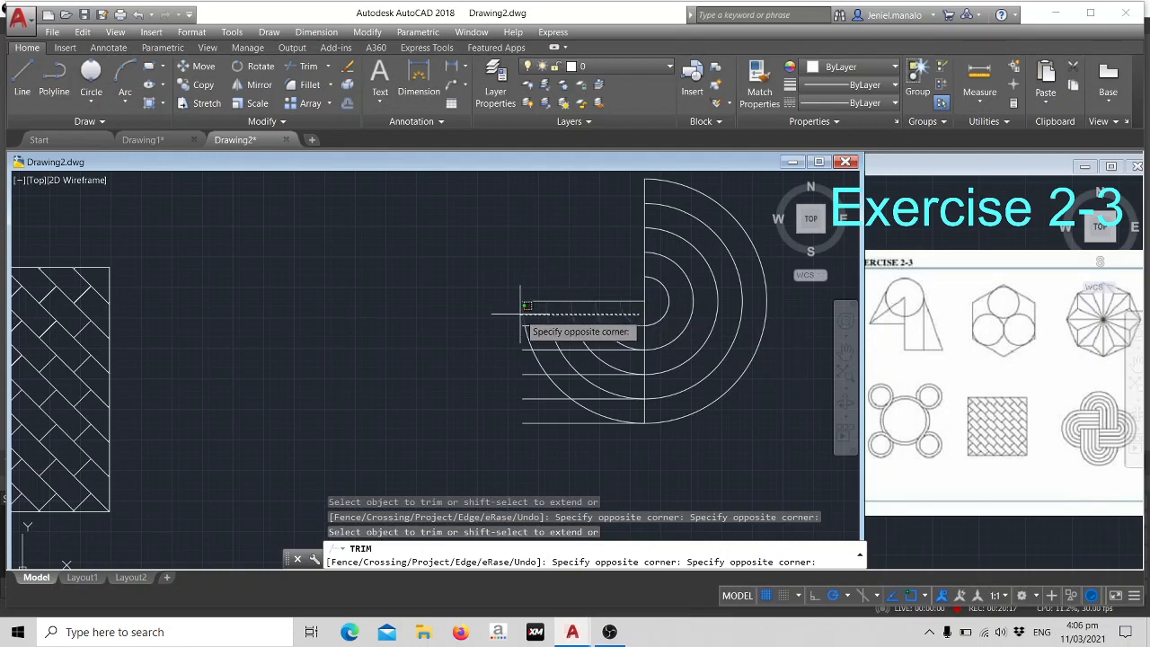
pyautogui.click(526, 306)
pyautogui.click(634, 334)
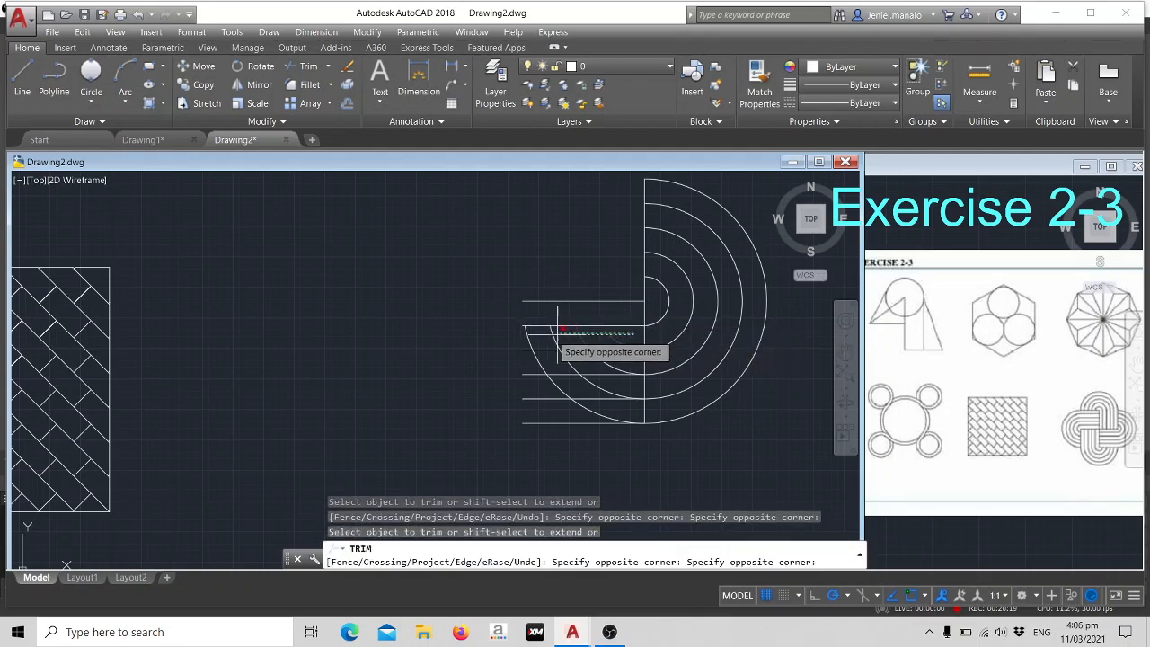
pyautogui.click(530, 331)
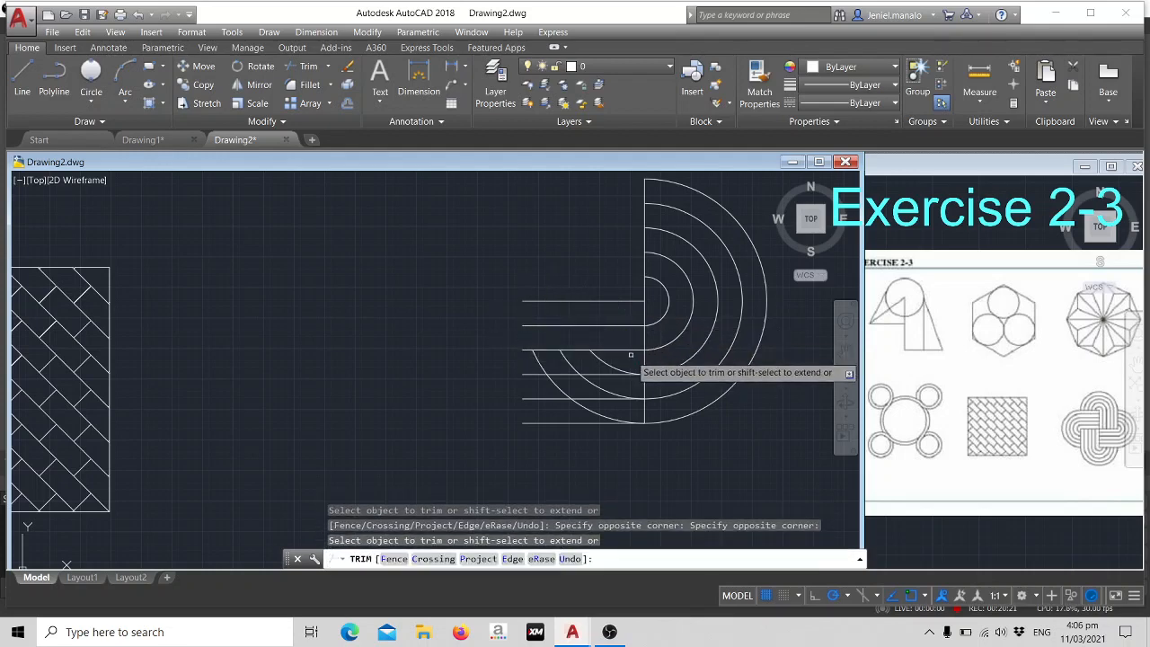
pyautogui.click(630, 356)
pyautogui.click(539, 350)
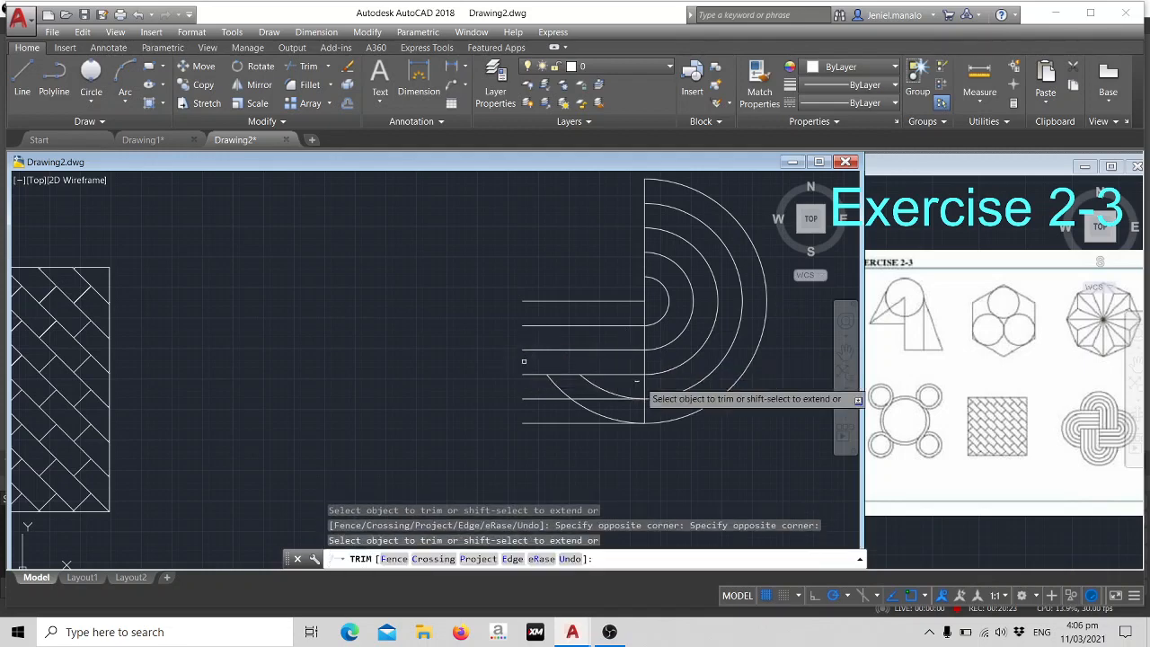
# - Trim the remaining arcs left of the vertical line between the fourth and sixth horizontal lines, and erase the vertical line
pyautogui.click(626, 381)
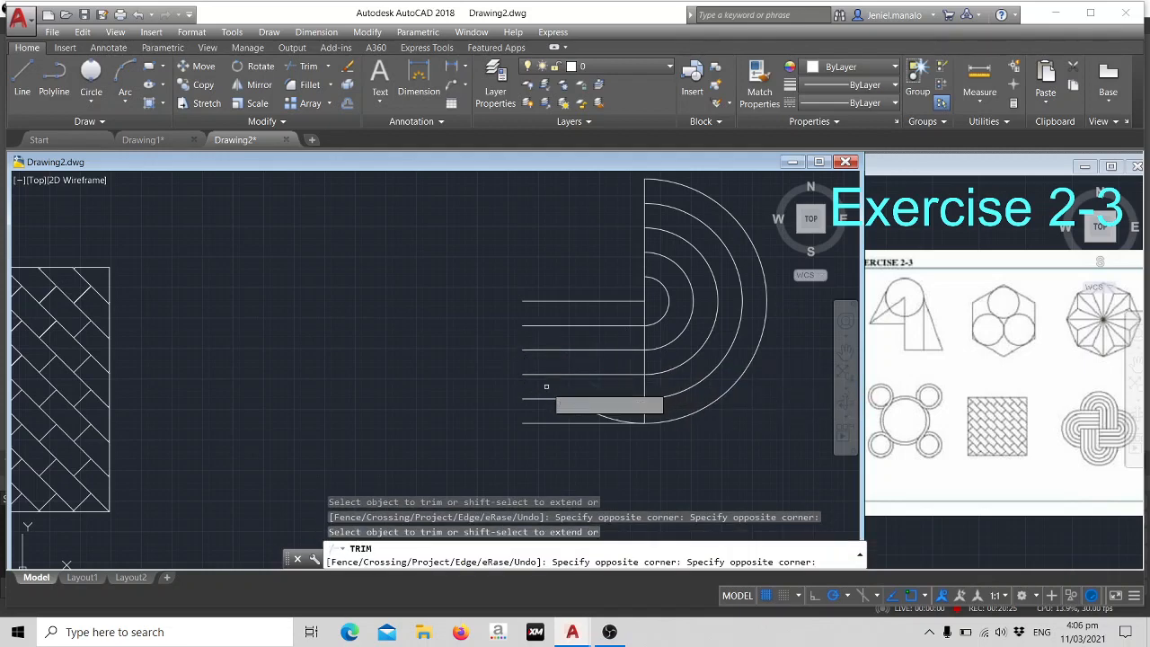
pyautogui.click(546, 387)
pyautogui.click(797, 429)
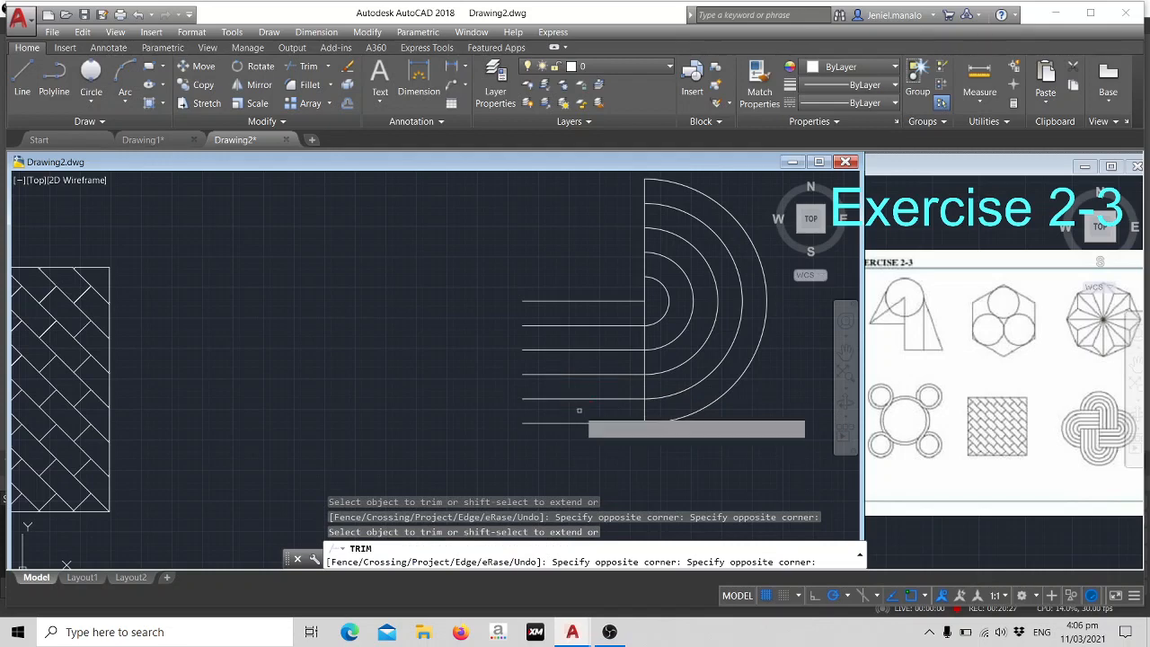
pyautogui.click(579, 410)
pyautogui.scroll(-4, 578, 410)
pyautogui.scroll(3, 596, 339)
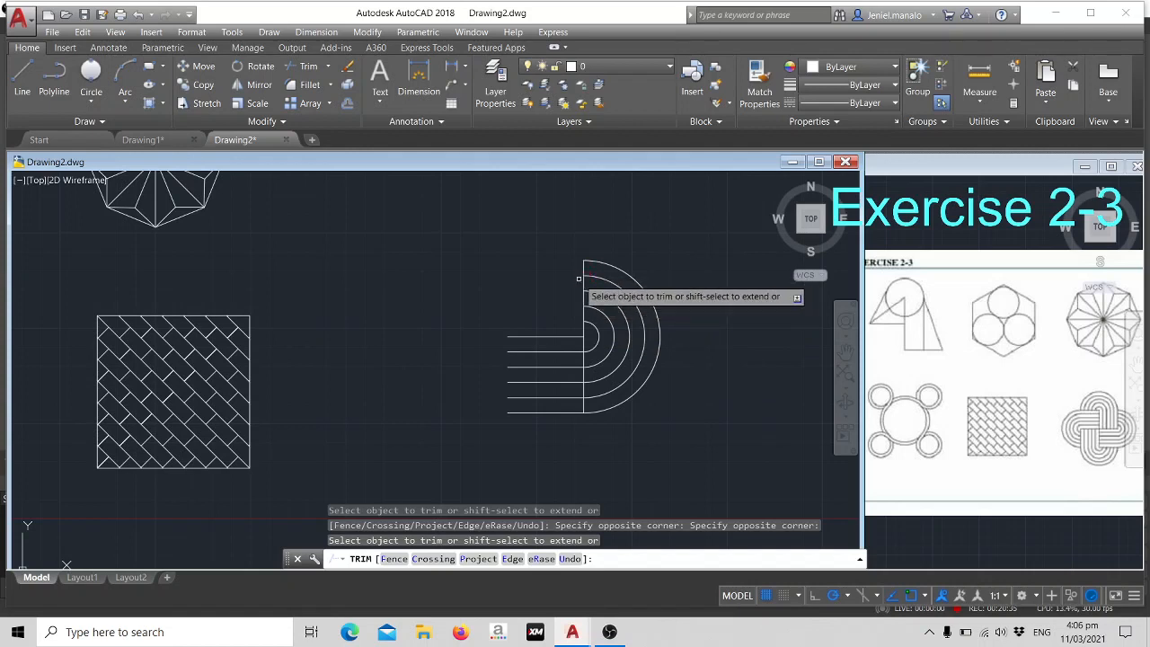
pyautogui.press('Escape')
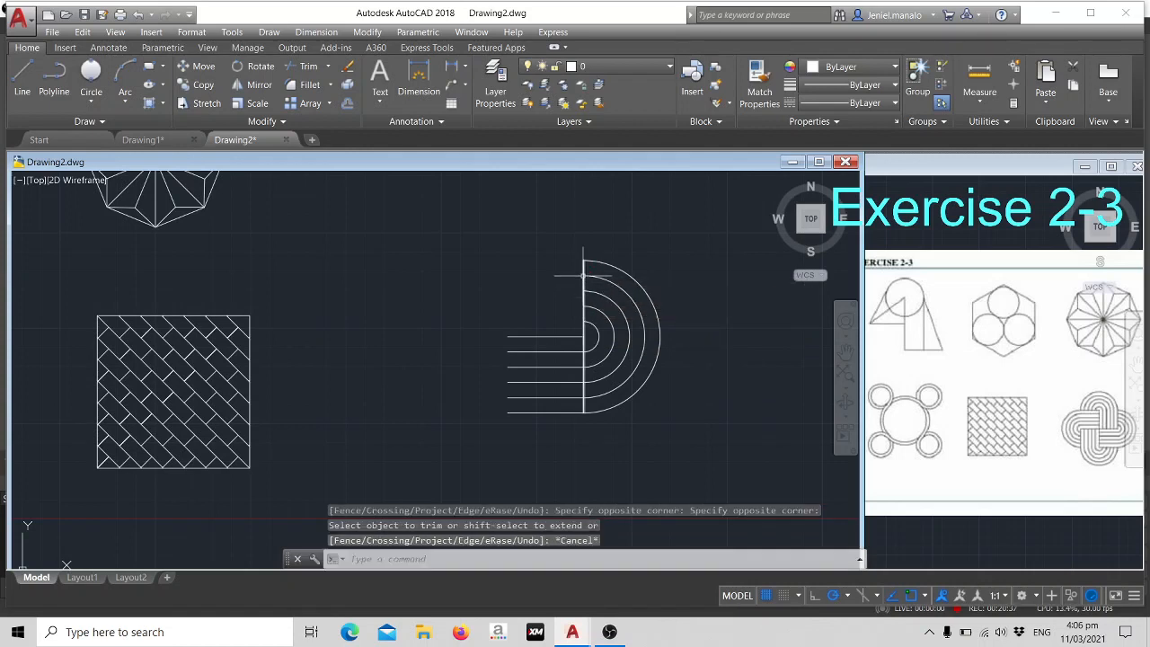
pyautogui.click(584, 274)
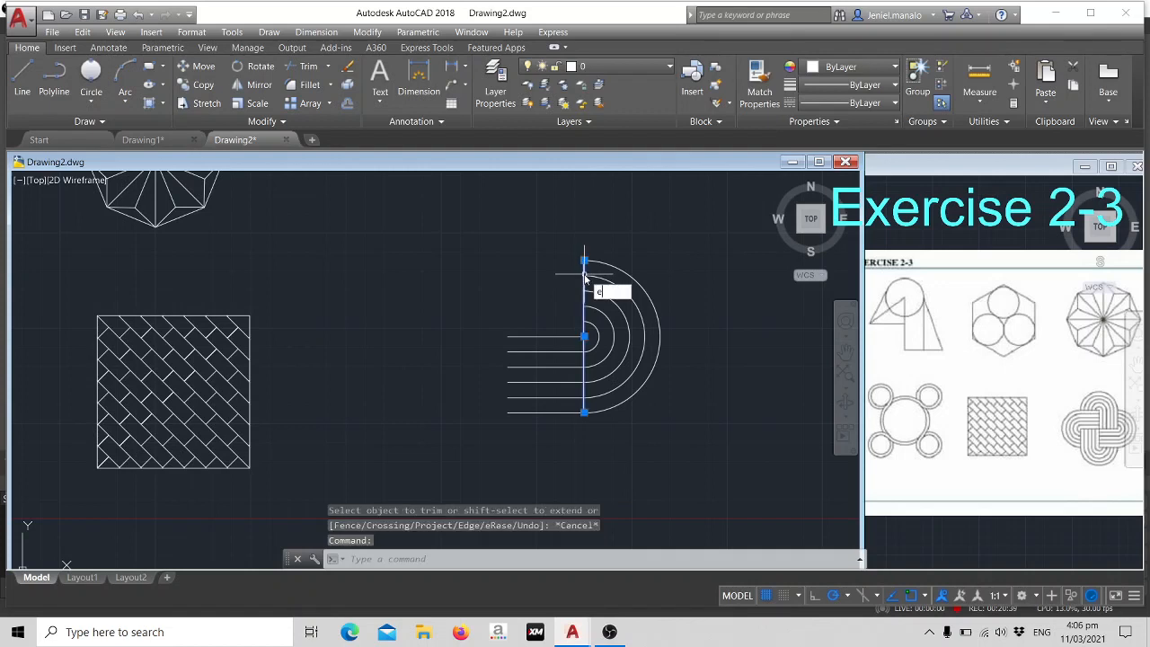
pyautogui.press('Return')
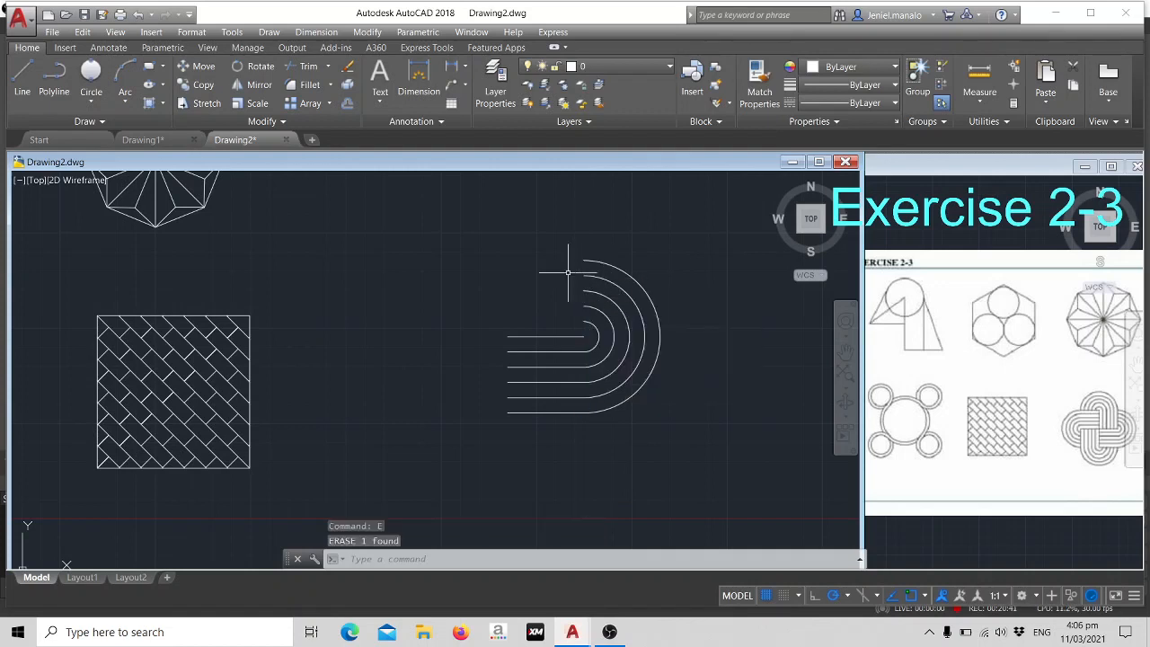
# - Create a polar array of 4 items from the loop's lines and semicircles, centred on the outer end of its top horizontal line
pyautogui.click(457, 225)
pyautogui.click(690, 448)
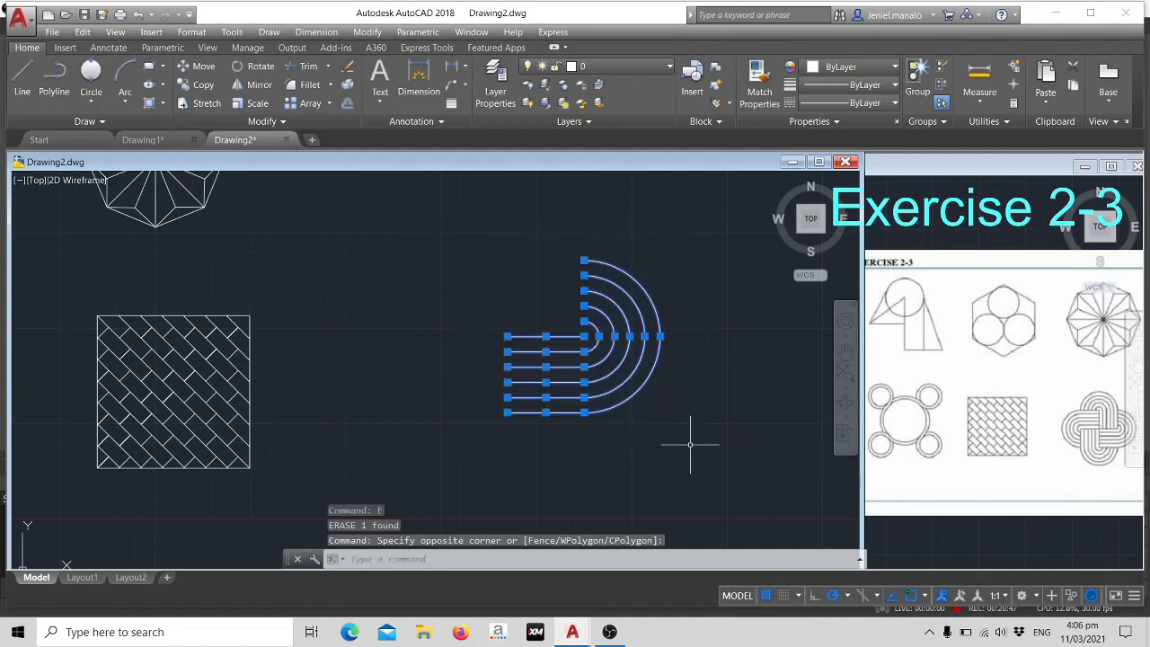
pyautogui.write('AR')
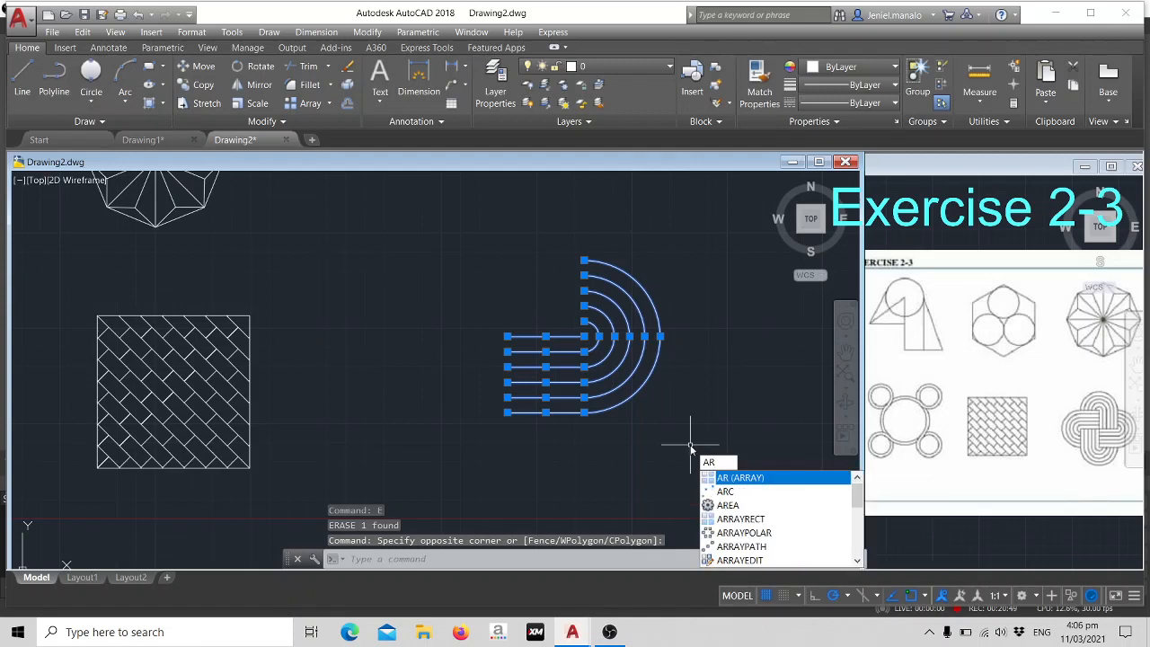
pyautogui.click(748, 477)
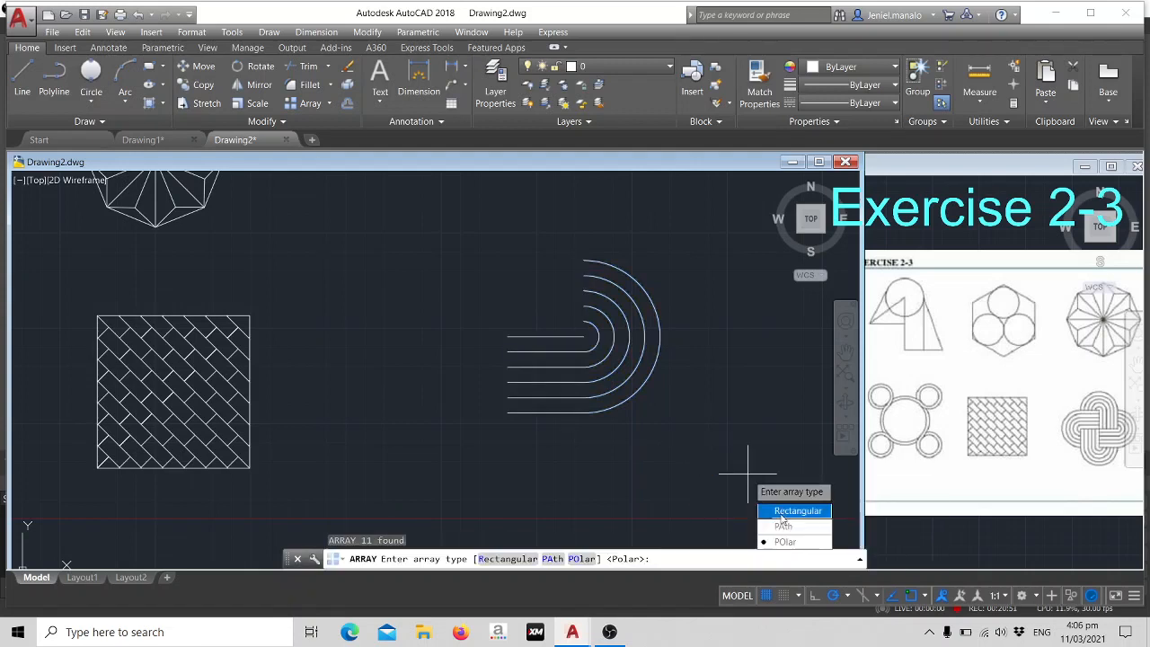
pyautogui.click(786, 542)
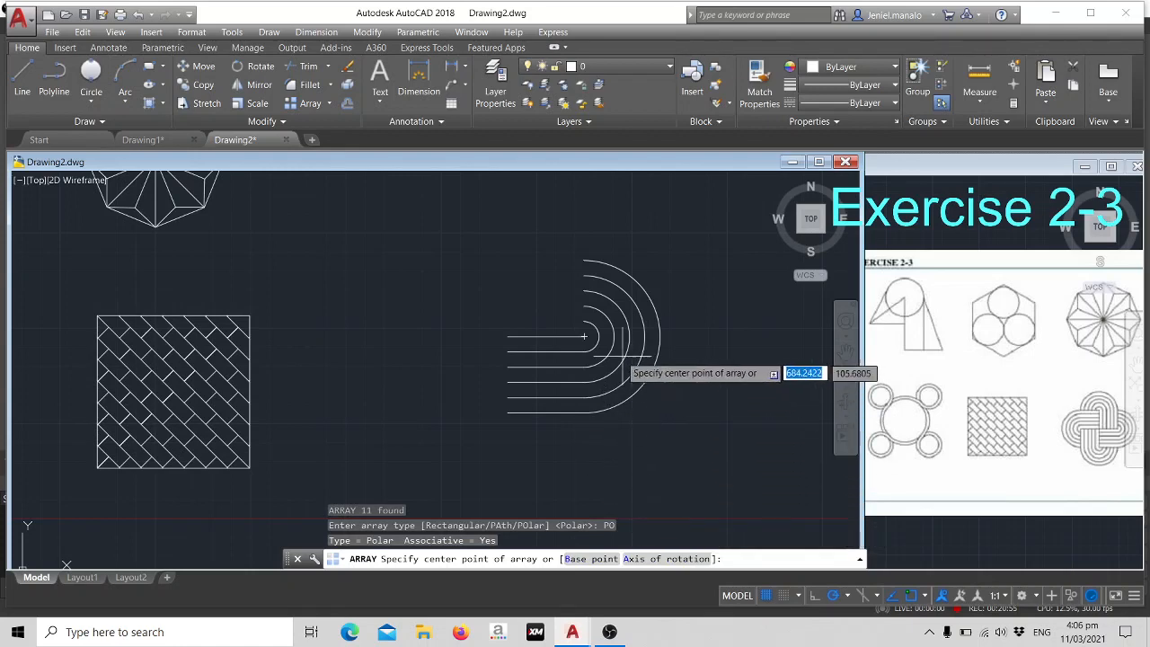
pyautogui.click(507, 335)
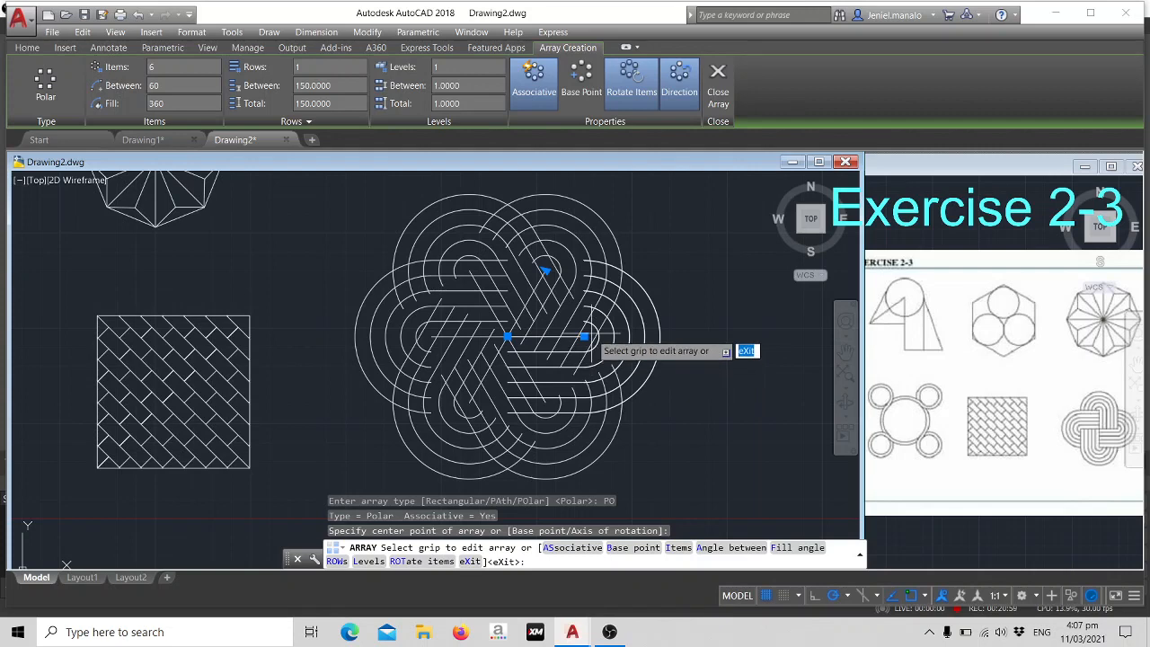
pyautogui.click(678, 548)
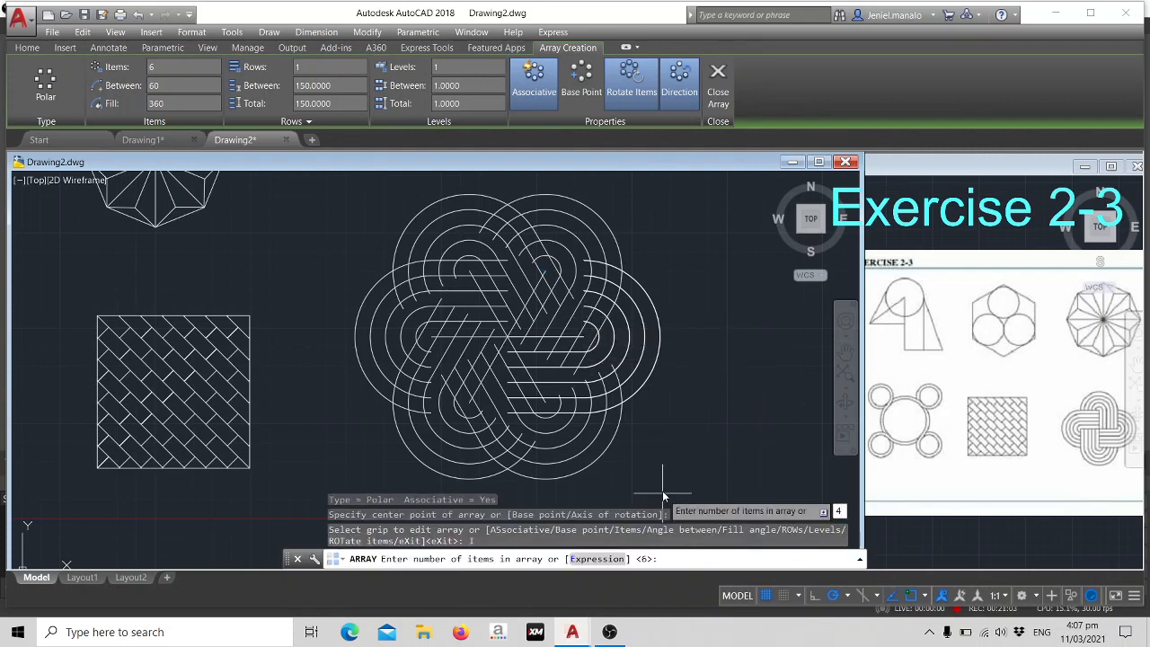
pyautogui.press('Return')
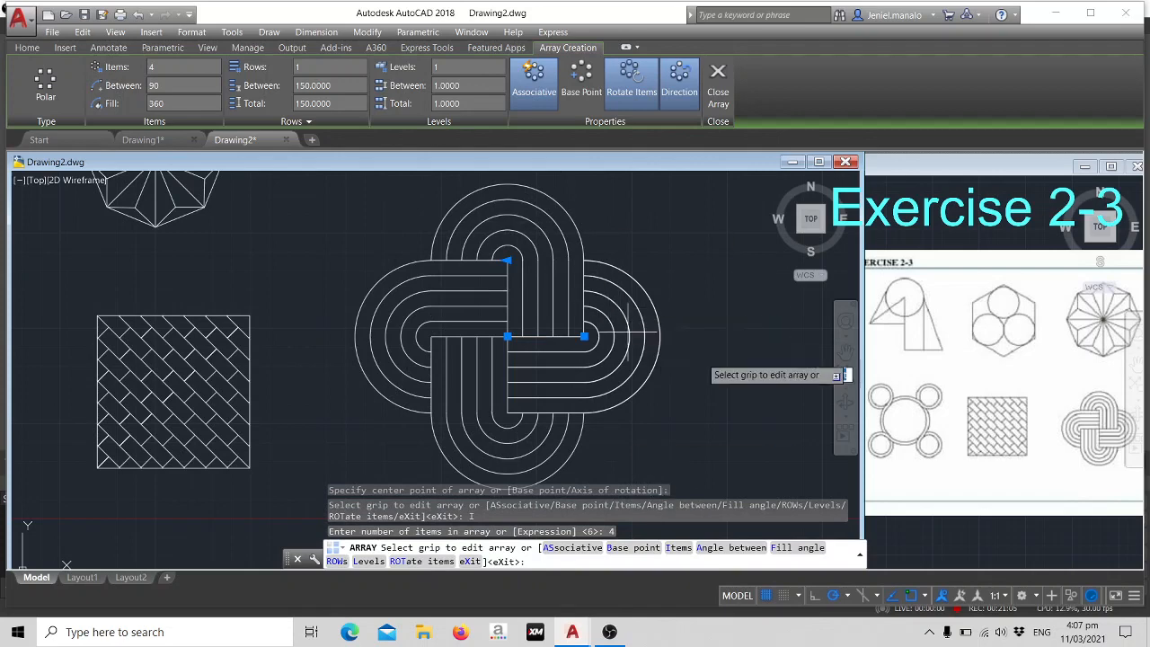
pyautogui.scroll(-2, 713, 326)
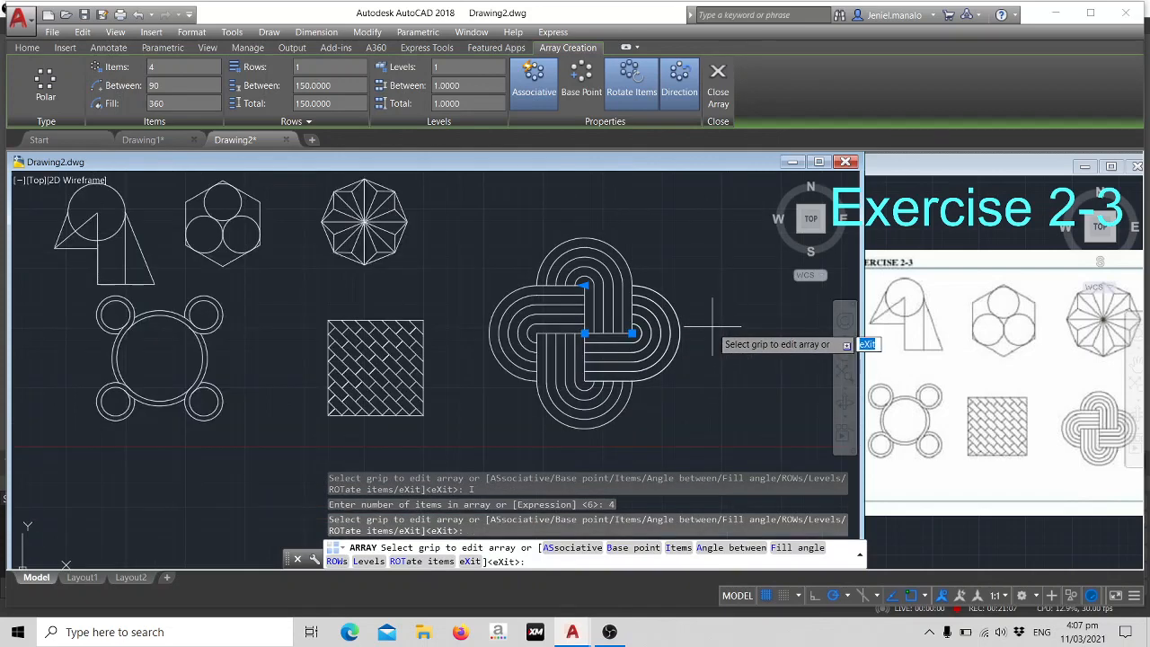
pyautogui.press('Escape')
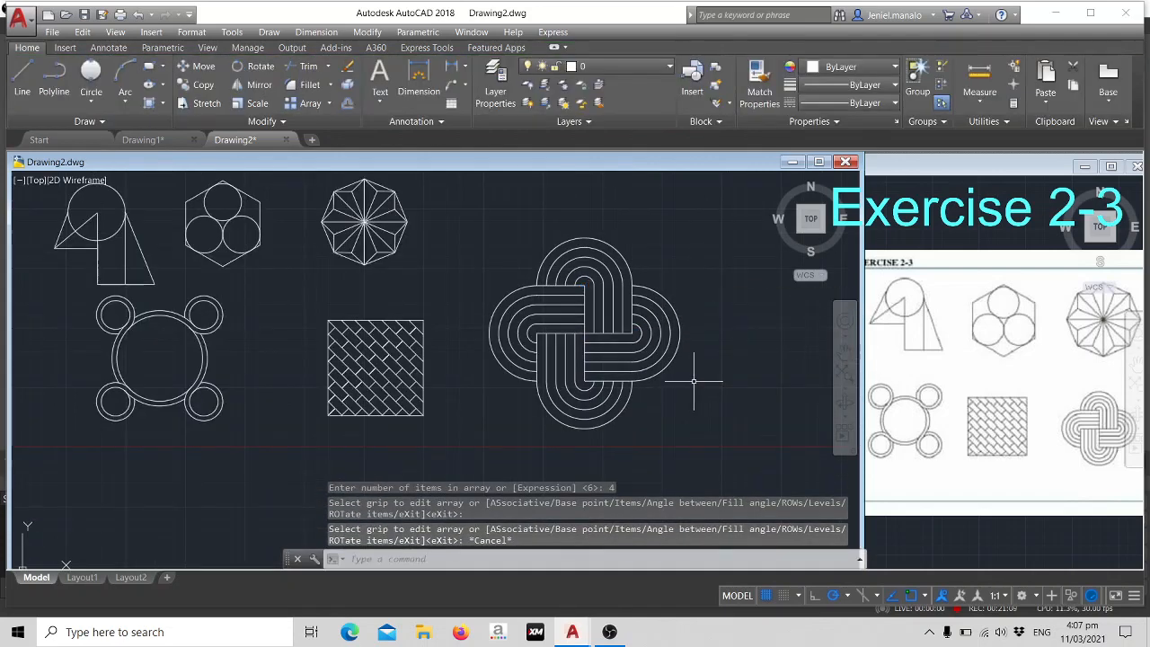
pyautogui.click(57, 280)
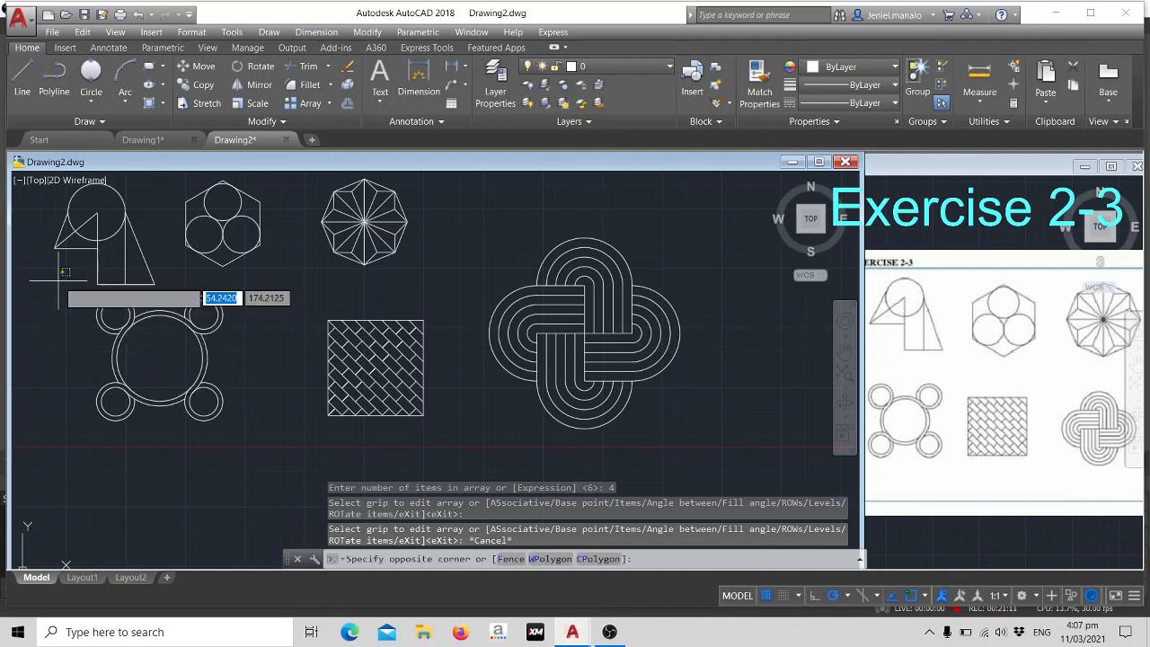
pyautogui.click(255, 418)
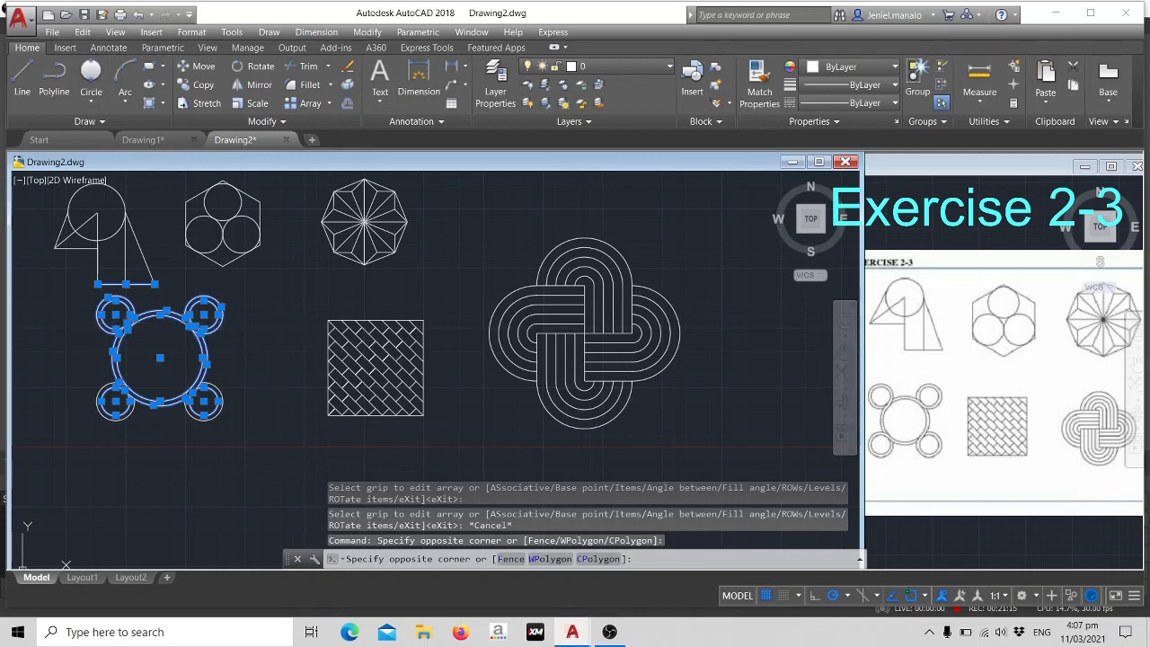
pyautogui.press('Escape')
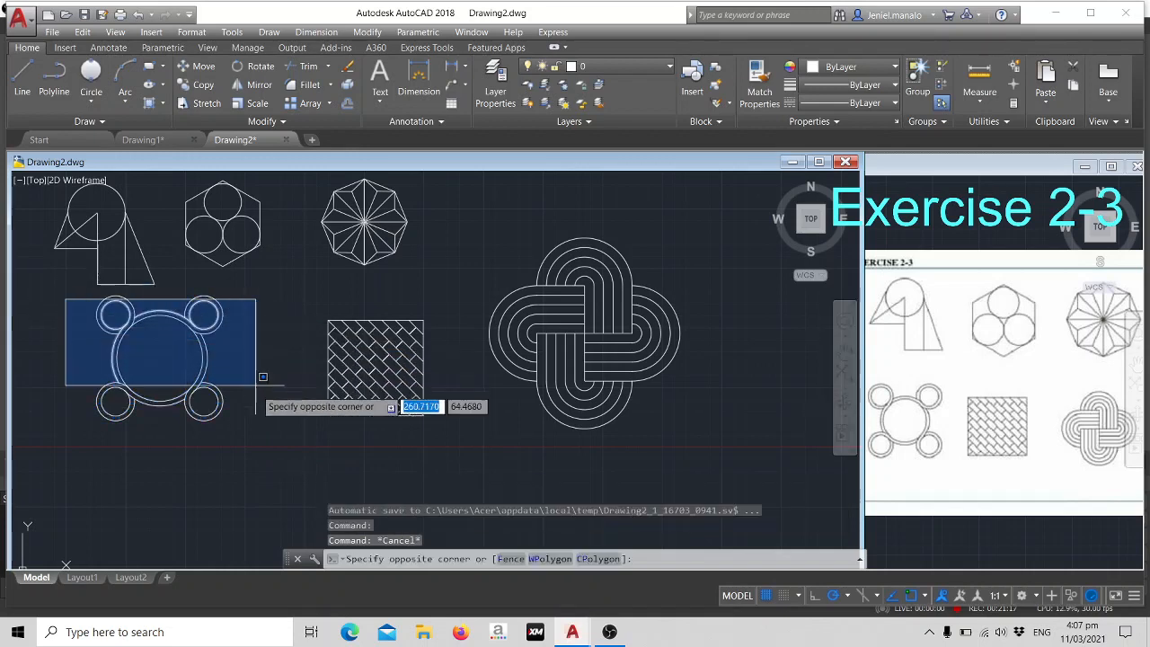
pyautogui.click(258, 431)
pyautogui.press('Escape')
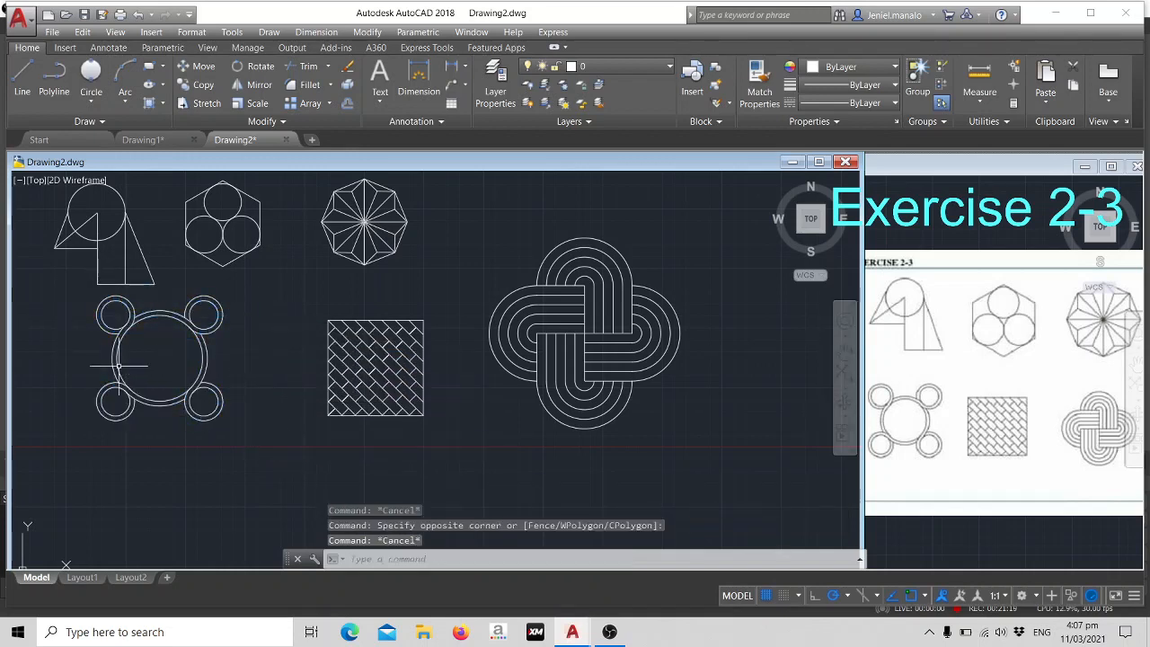
pyautogui.click(67, 298)
pyautogui.press('Escape')
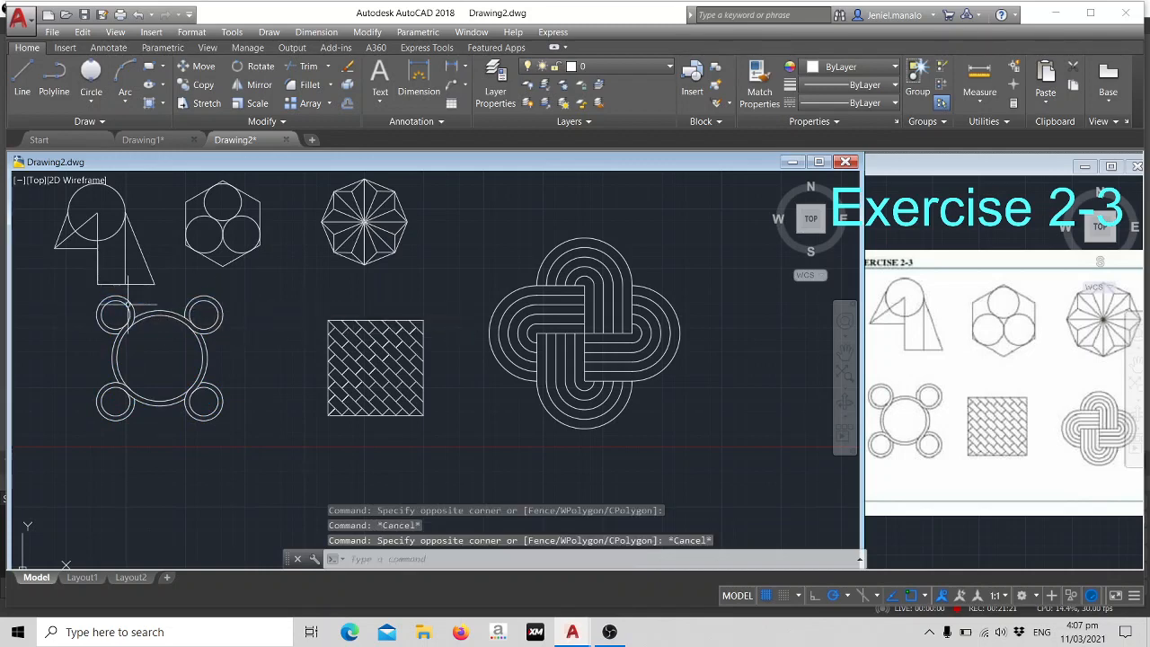
# - Move the large ringed circle with its four small corner circles about 49 units left and slightly down, beneath the first figure
pyautogui.click(81, 285)
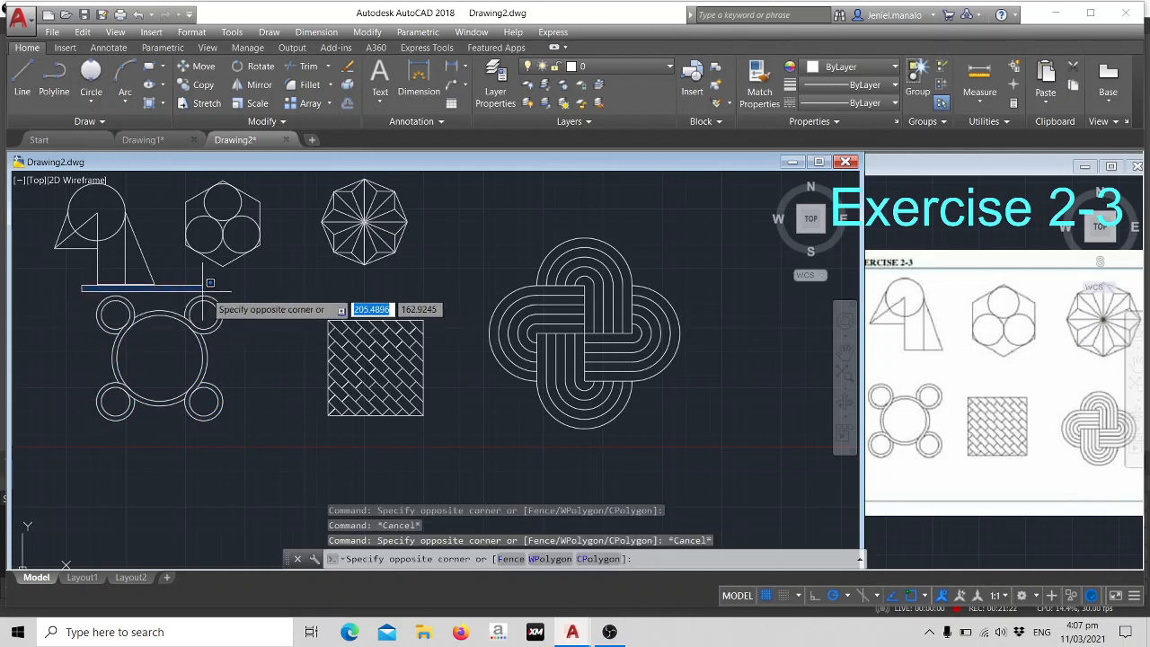
pyautogui.click(267, 443)
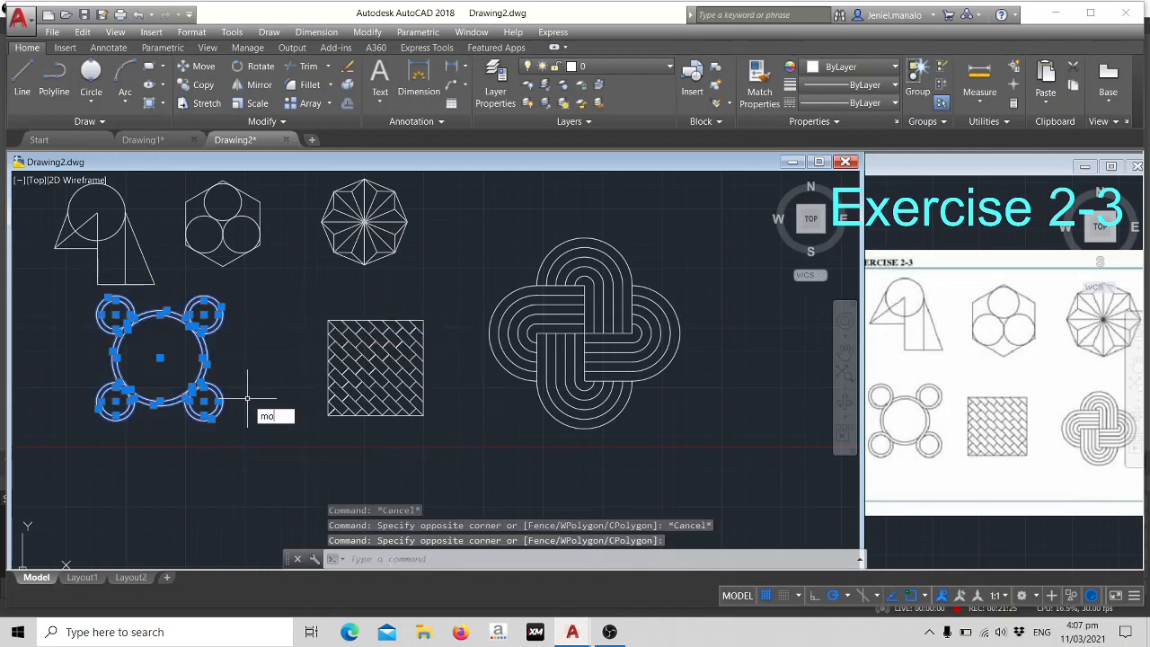
pyautogui.write('mo')
pyautogui.press('Return')
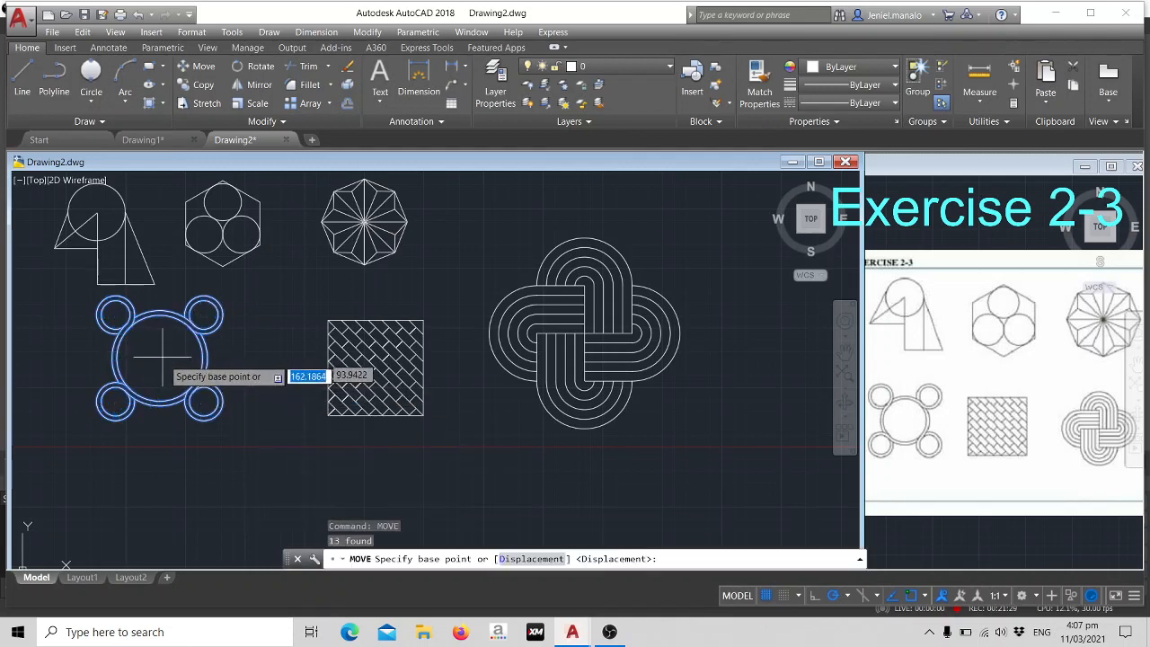
pyautogui.click(157, 399)
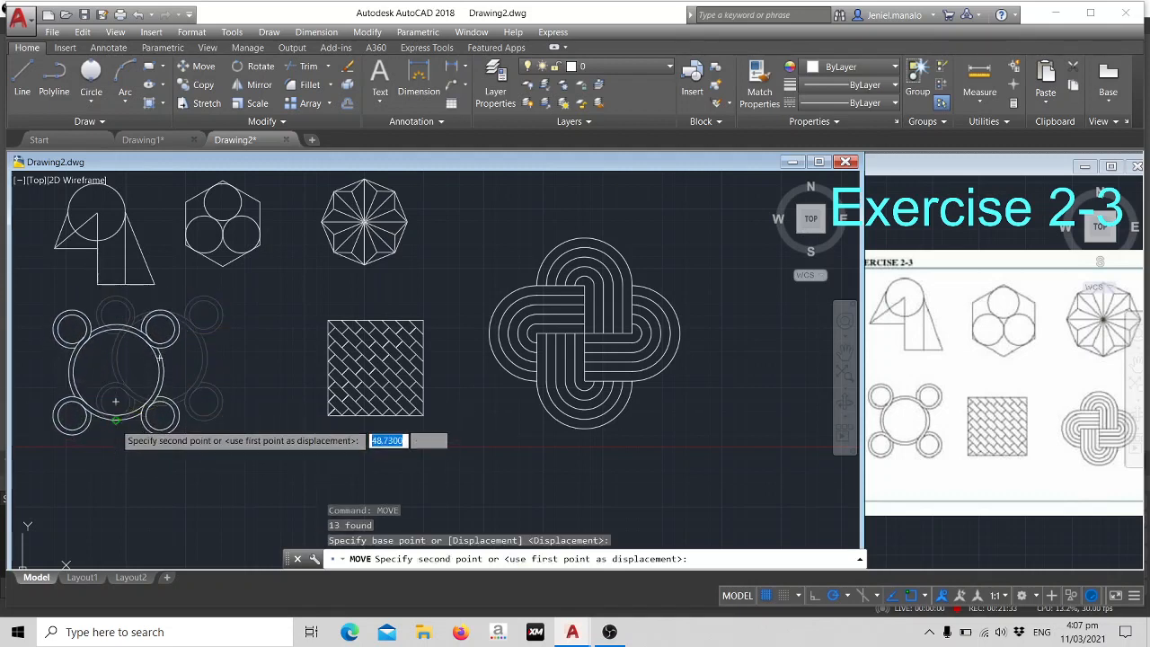
pyautogui.click(115, 401)
# - Move the woven-pattern square left and slightly down by its upper-right corner, placing it beside the ringed-circle figure below the hexagon
pyautogui.click(266, 300)
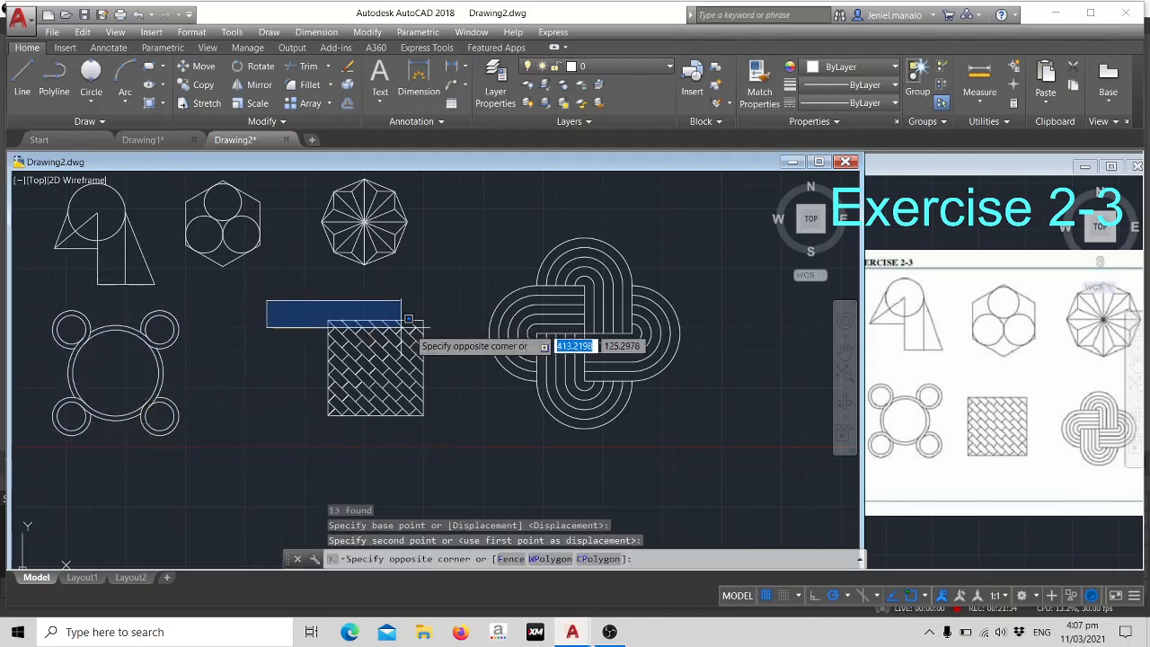
pyautogui.click(466, 432)
pyautogui.write('m')
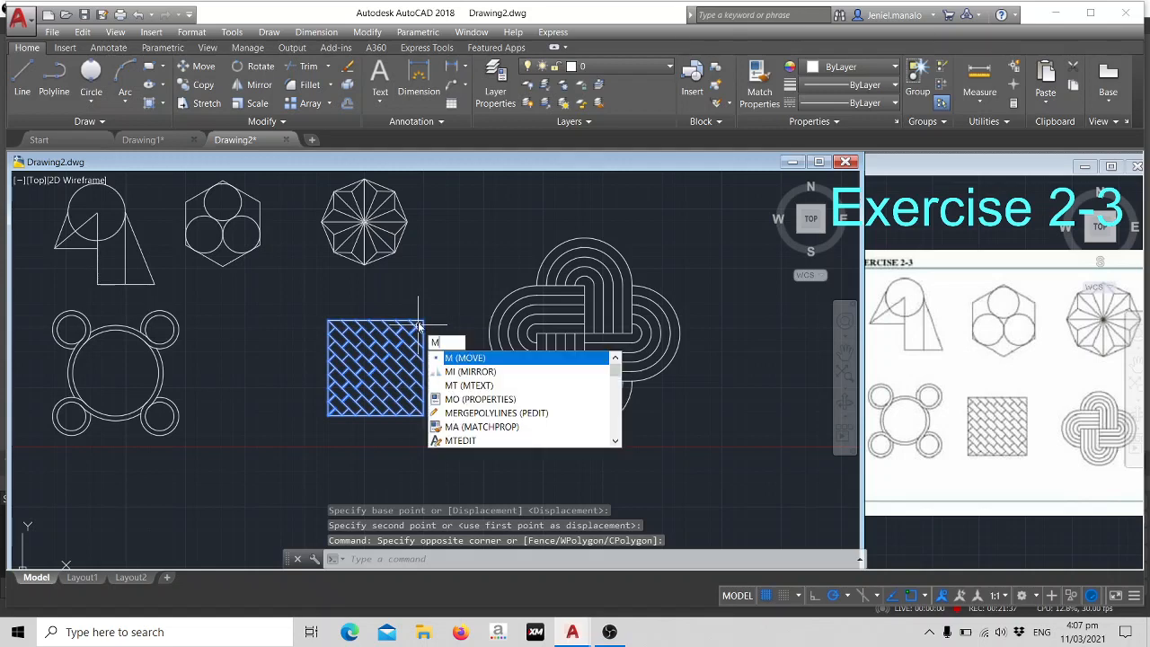
pyautogui.press('Return')
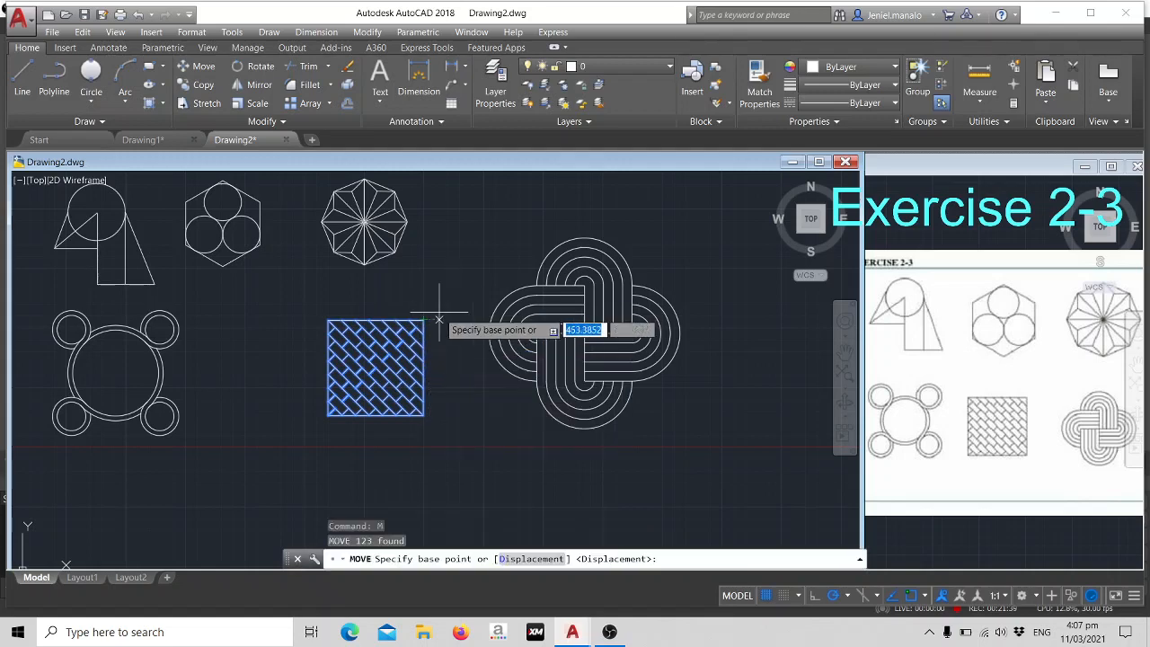
pyautogui.click(423, 317)
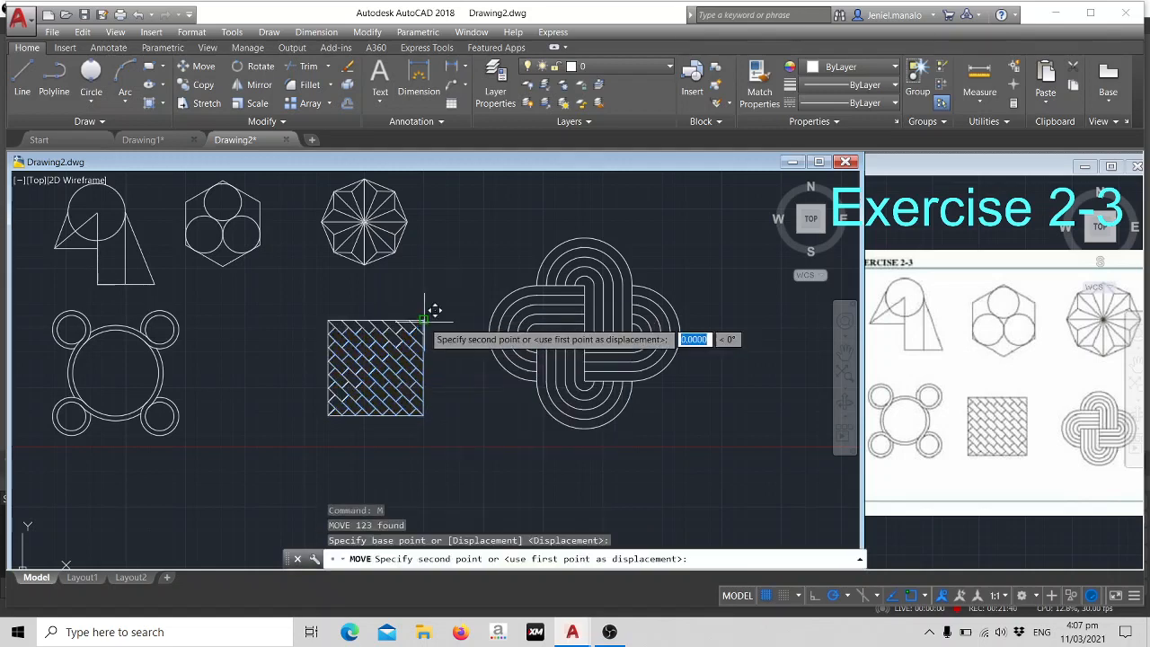
pyautogui.click(304, 332)
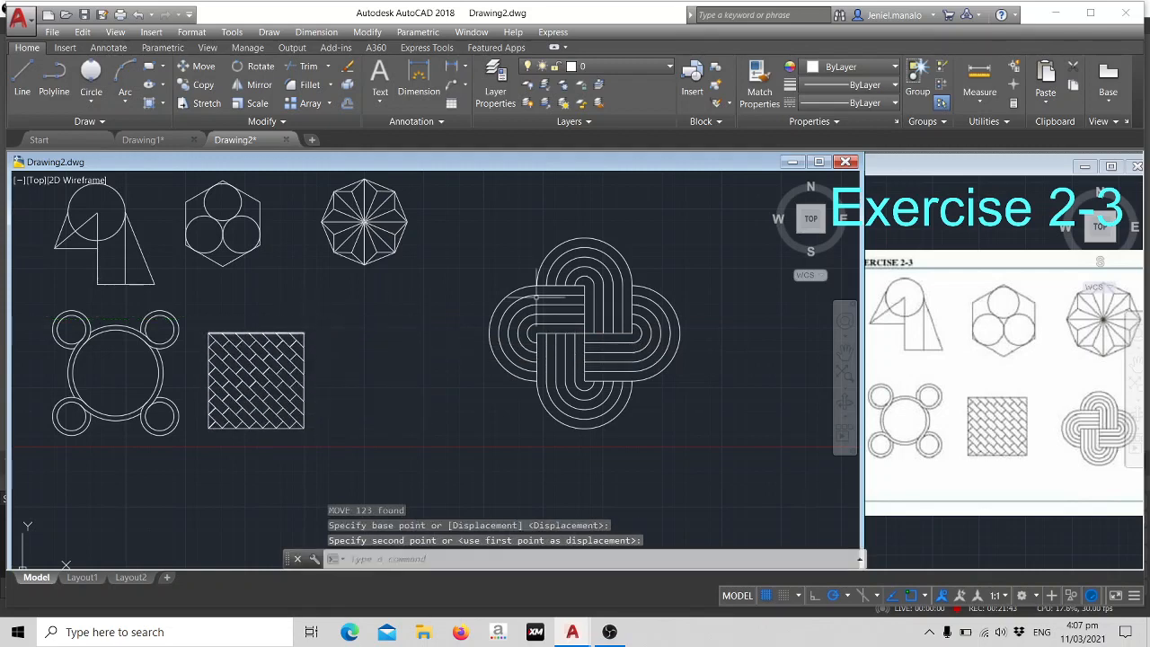
# - Move the interlaced knot by its centre point to just right of the woven-pattern square, completing the lower row of figures
pyautogui.click(490, 227)
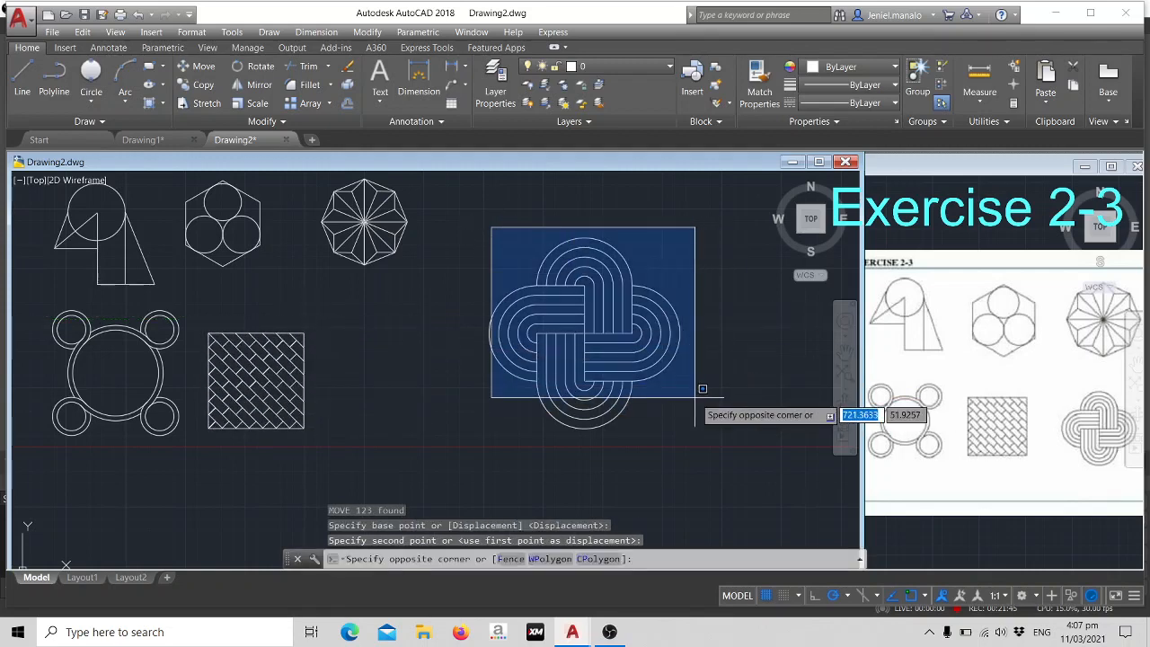
pyautogui.press('Escape')
pyautogui.click(443, 201)
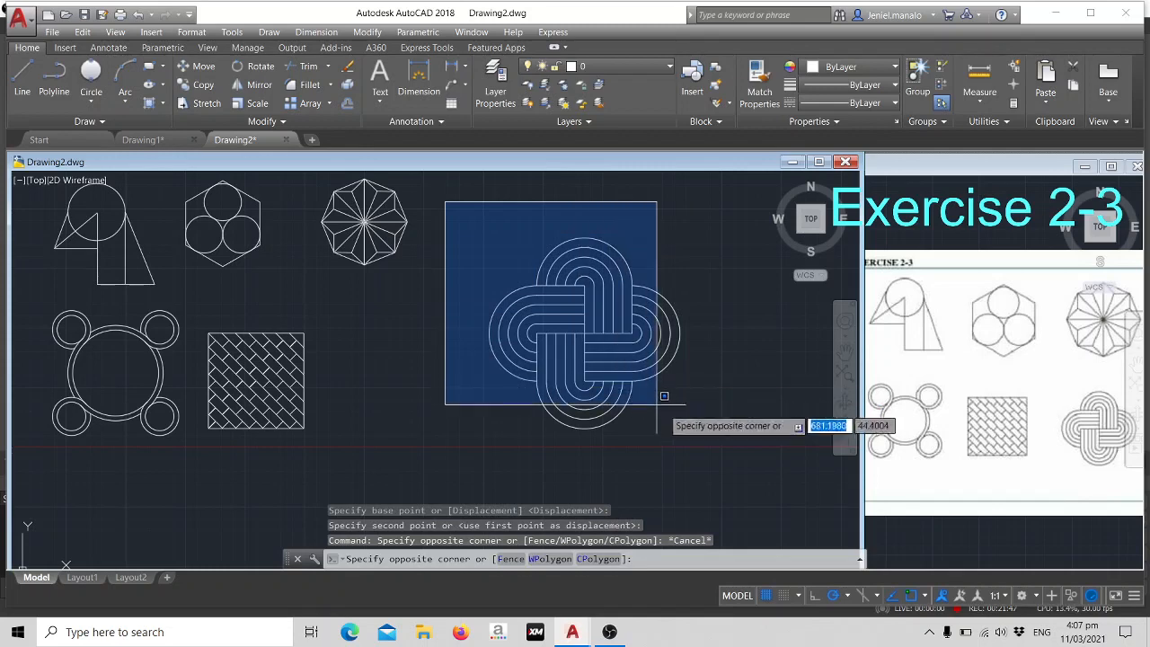
pyautogui.click(691, 437)
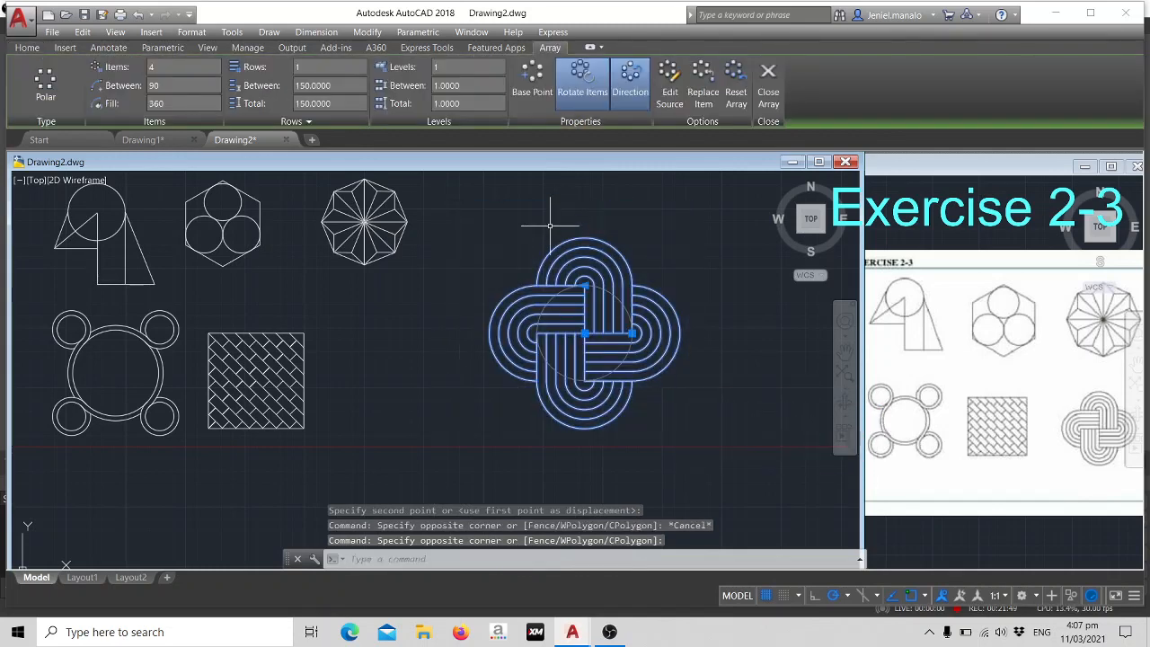
pyautogui.press('Return')
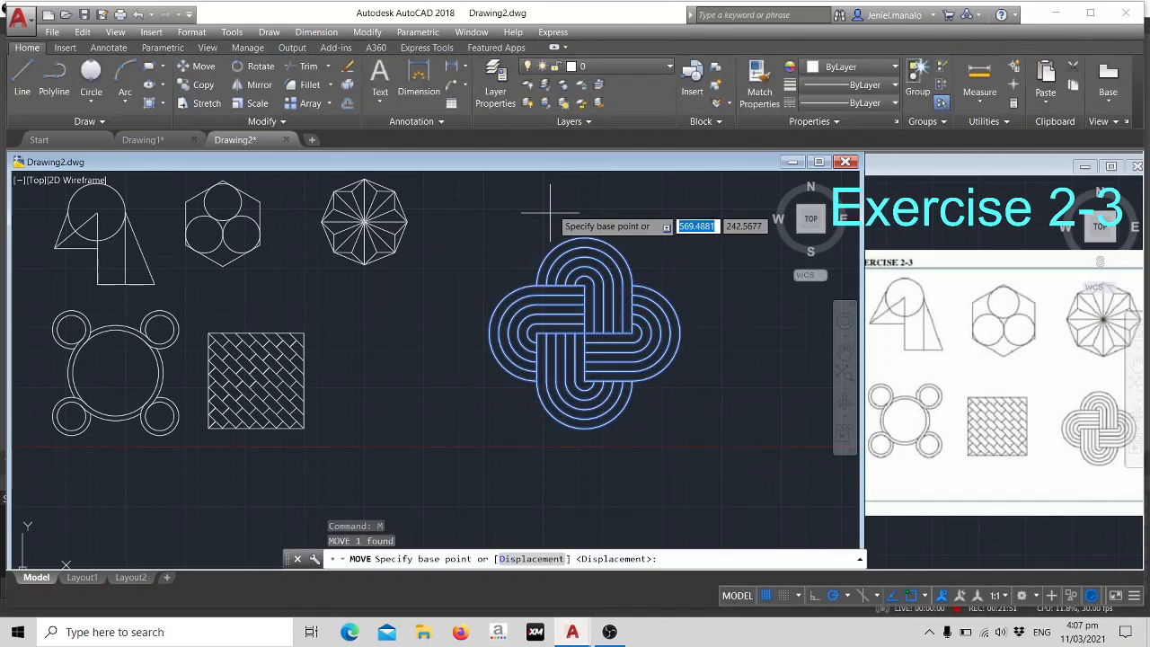
pyautogui.click(583, 332)
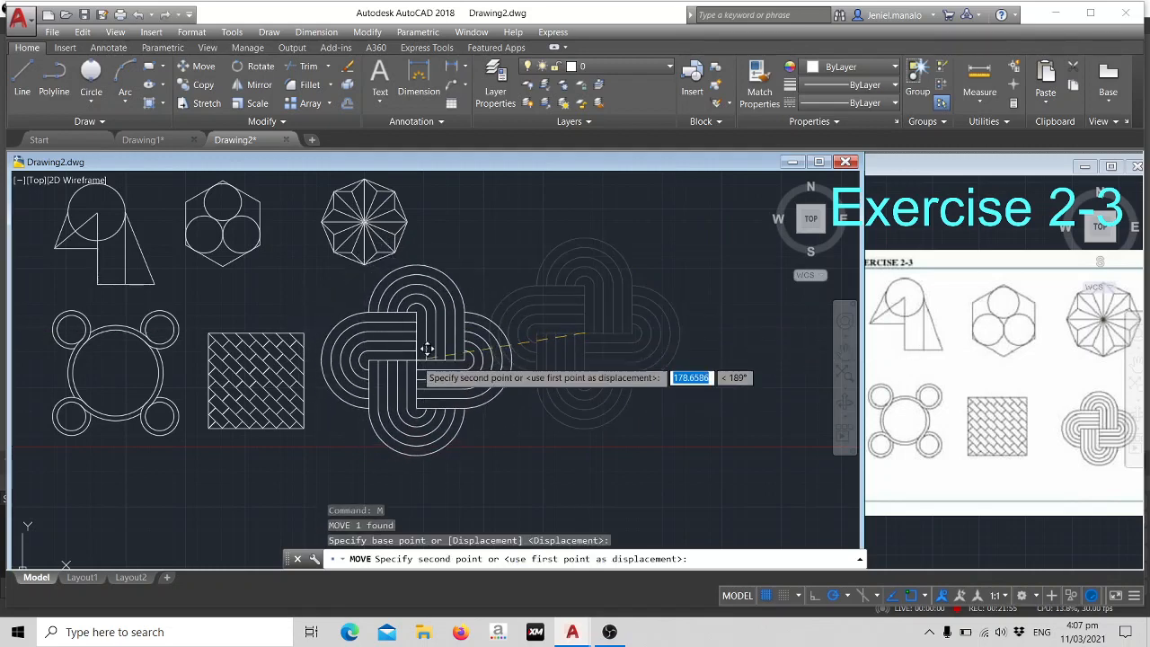
pyautogui.click(411, 358)
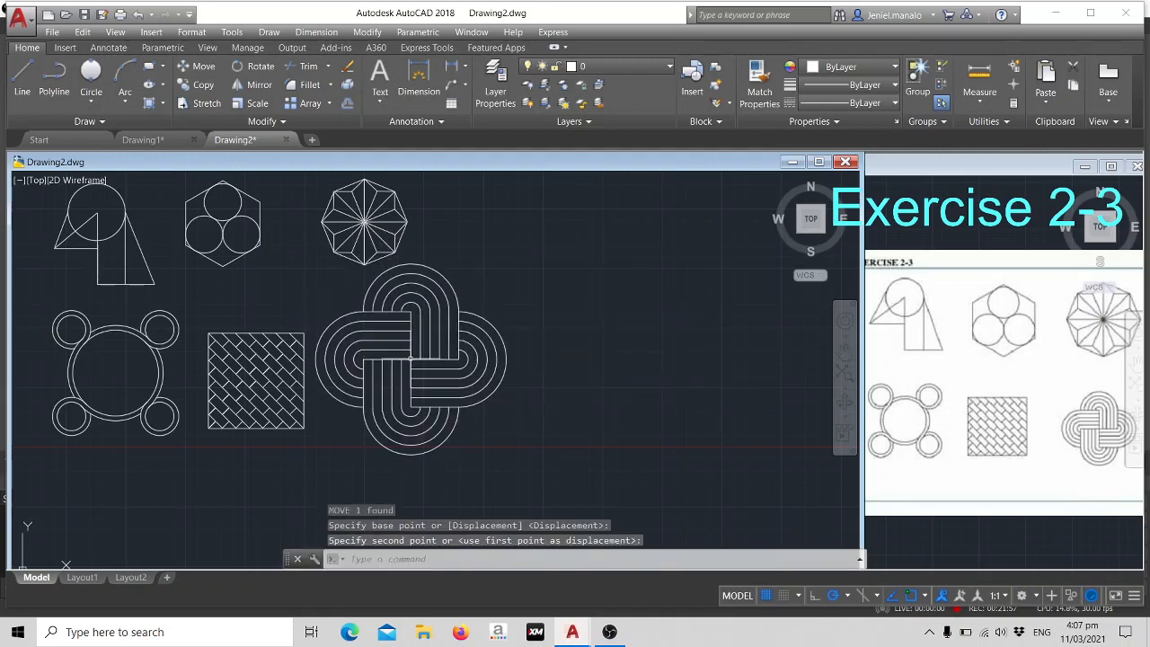
pyautogui.scroll(-2, 672, 313)
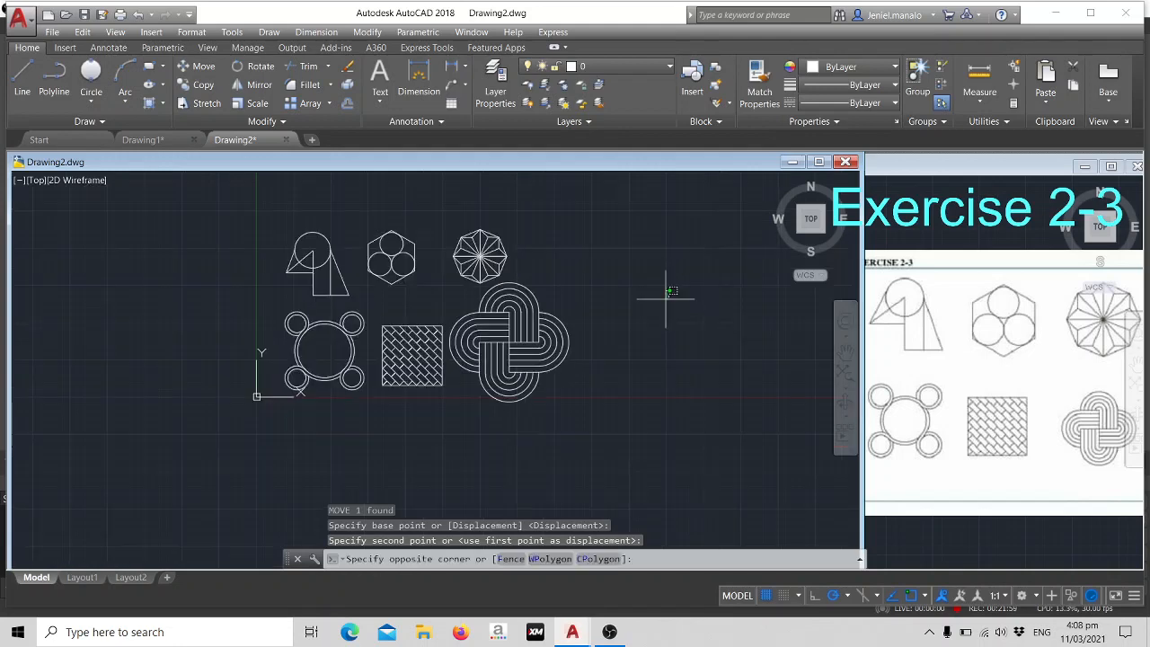
pyautogui.moveTo(671, 290); pyautogui.dragTo(666, 298)
pyautogui.scroll(3, 665, 284)
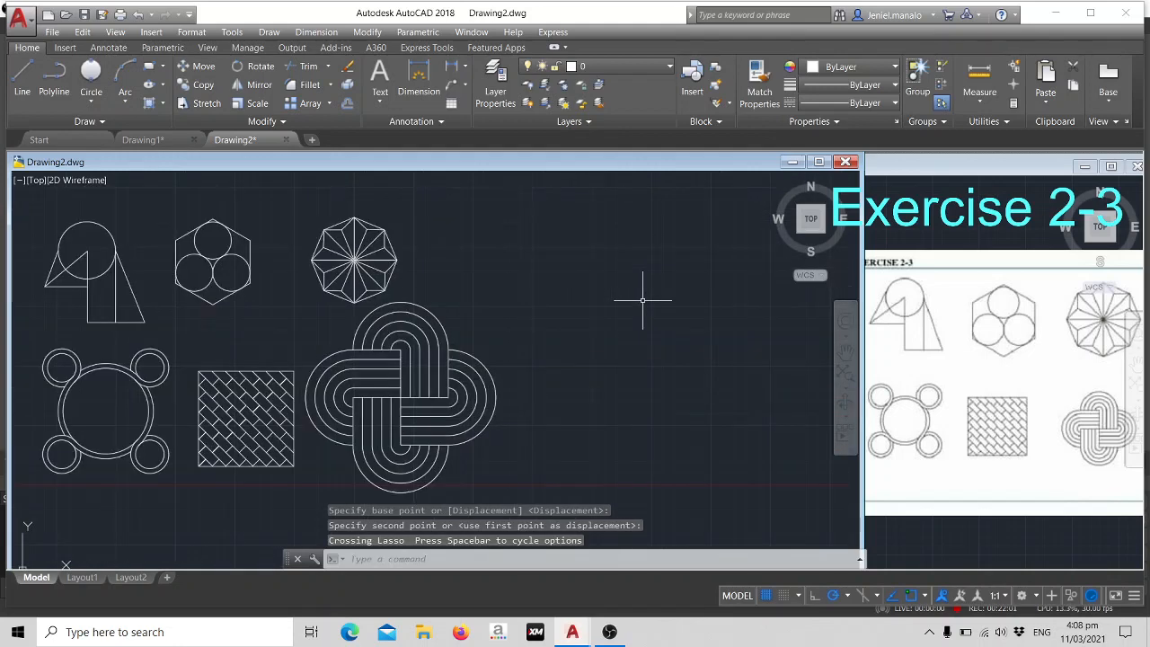
pyautogui.moveTo(566, 301)
pyautogui.mouseDown(button='middle')
pyautogui.moveTo(596, 308)
pyautogui.moveTo(620, 289)
pyautogui.mouseUp(button='middle')
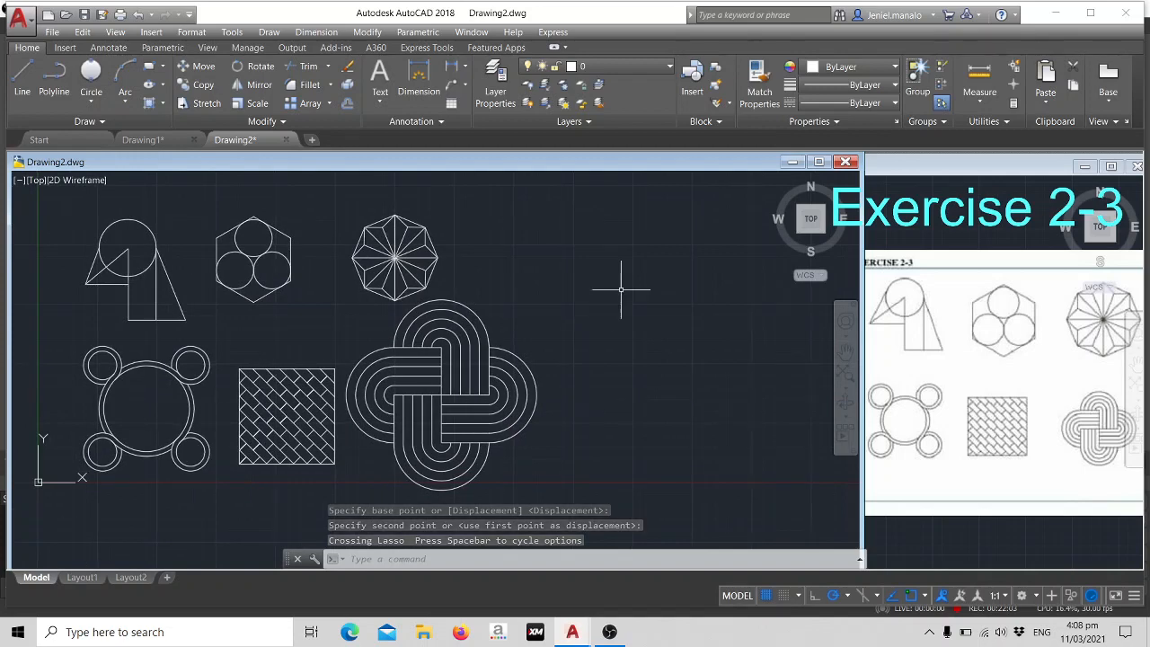